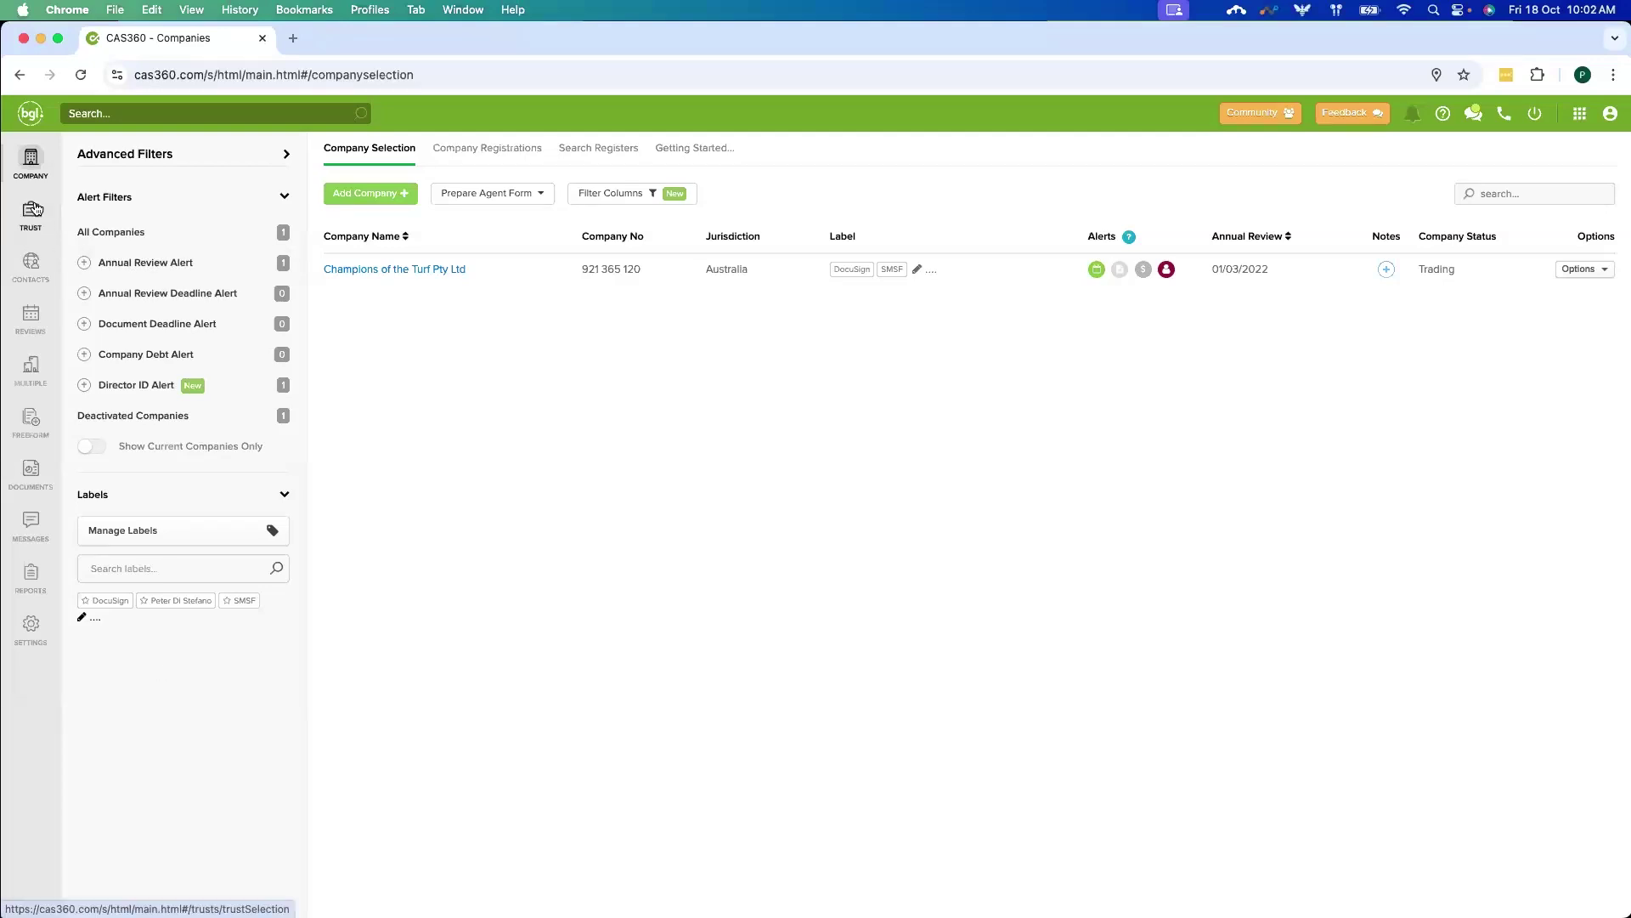
- Open Trust Selection from the sidebar to list the seven existing trusts
{"action": "left_click", "coordinate": [34, 215]}
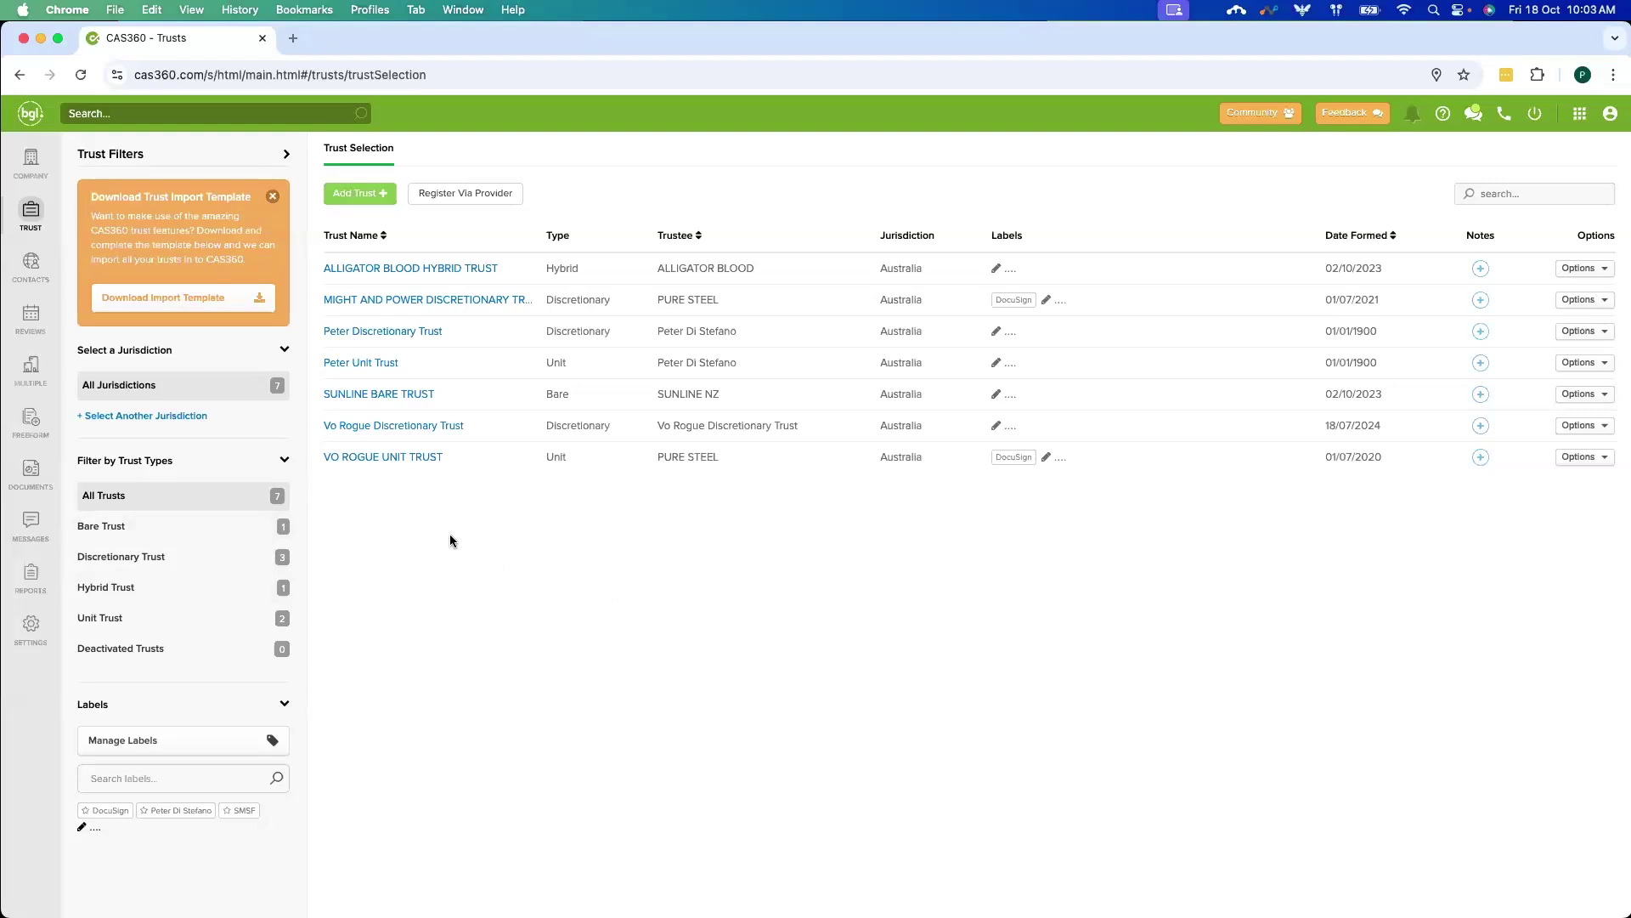
{"action": "left_click", "coordinate": [384, 202]}
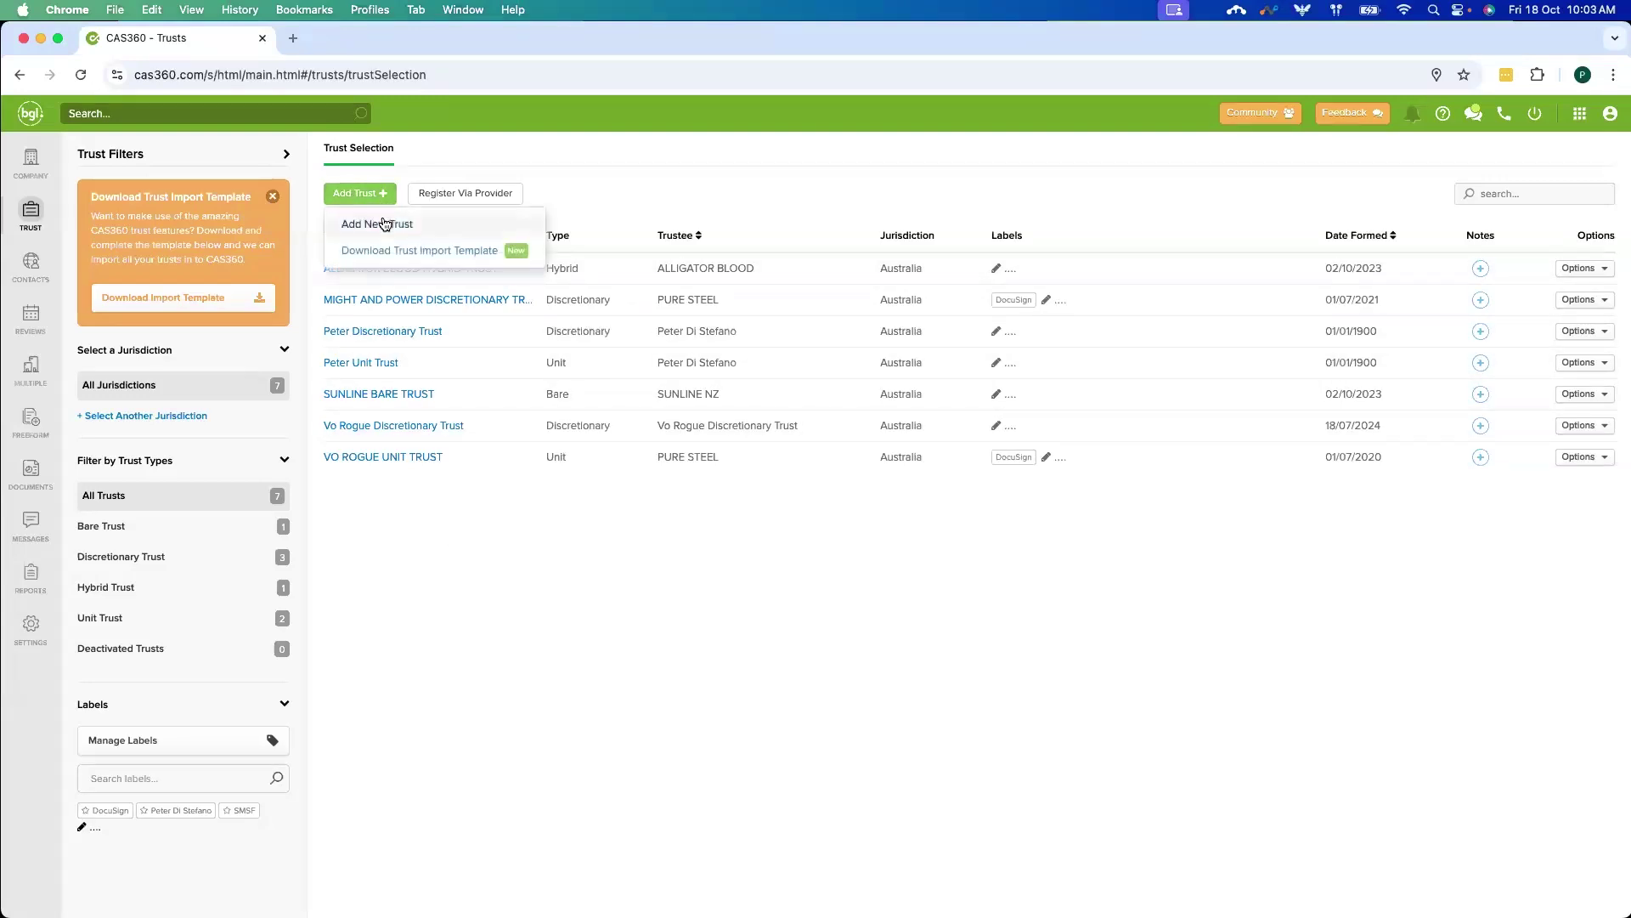
{"action": "left_click", "coordinate": [382, 222]}
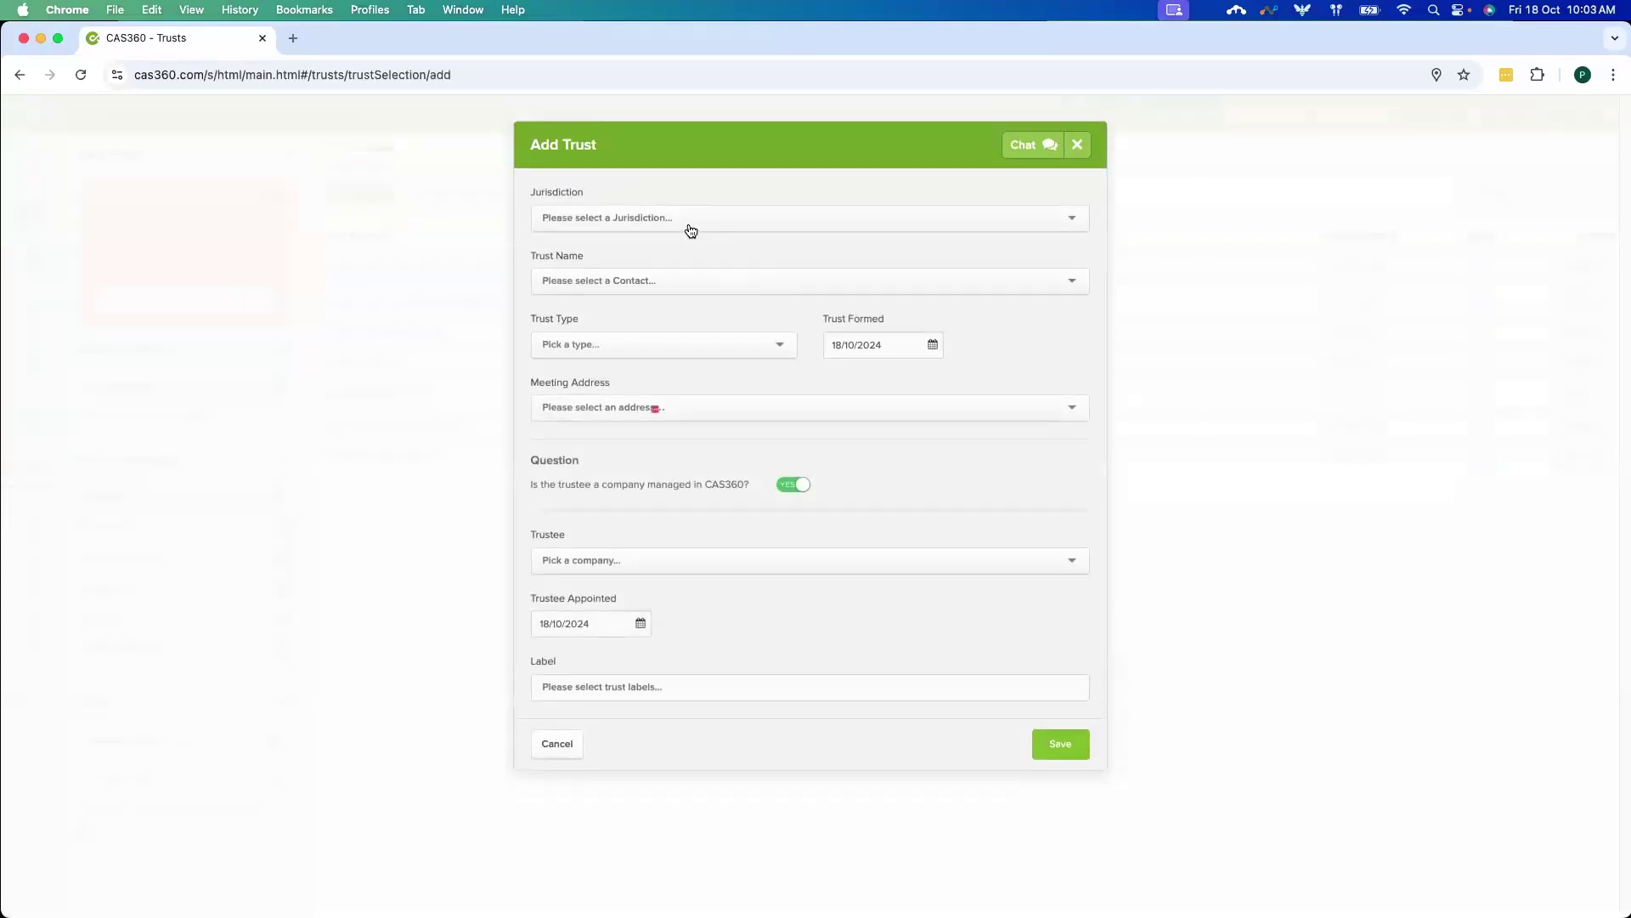
{"action": "left_click", "coordinate": [691, 230]}
{"action": "left_click", "coordinate": [611, 246]}
{"action": "left_click", "coordinate": [625, 285]}
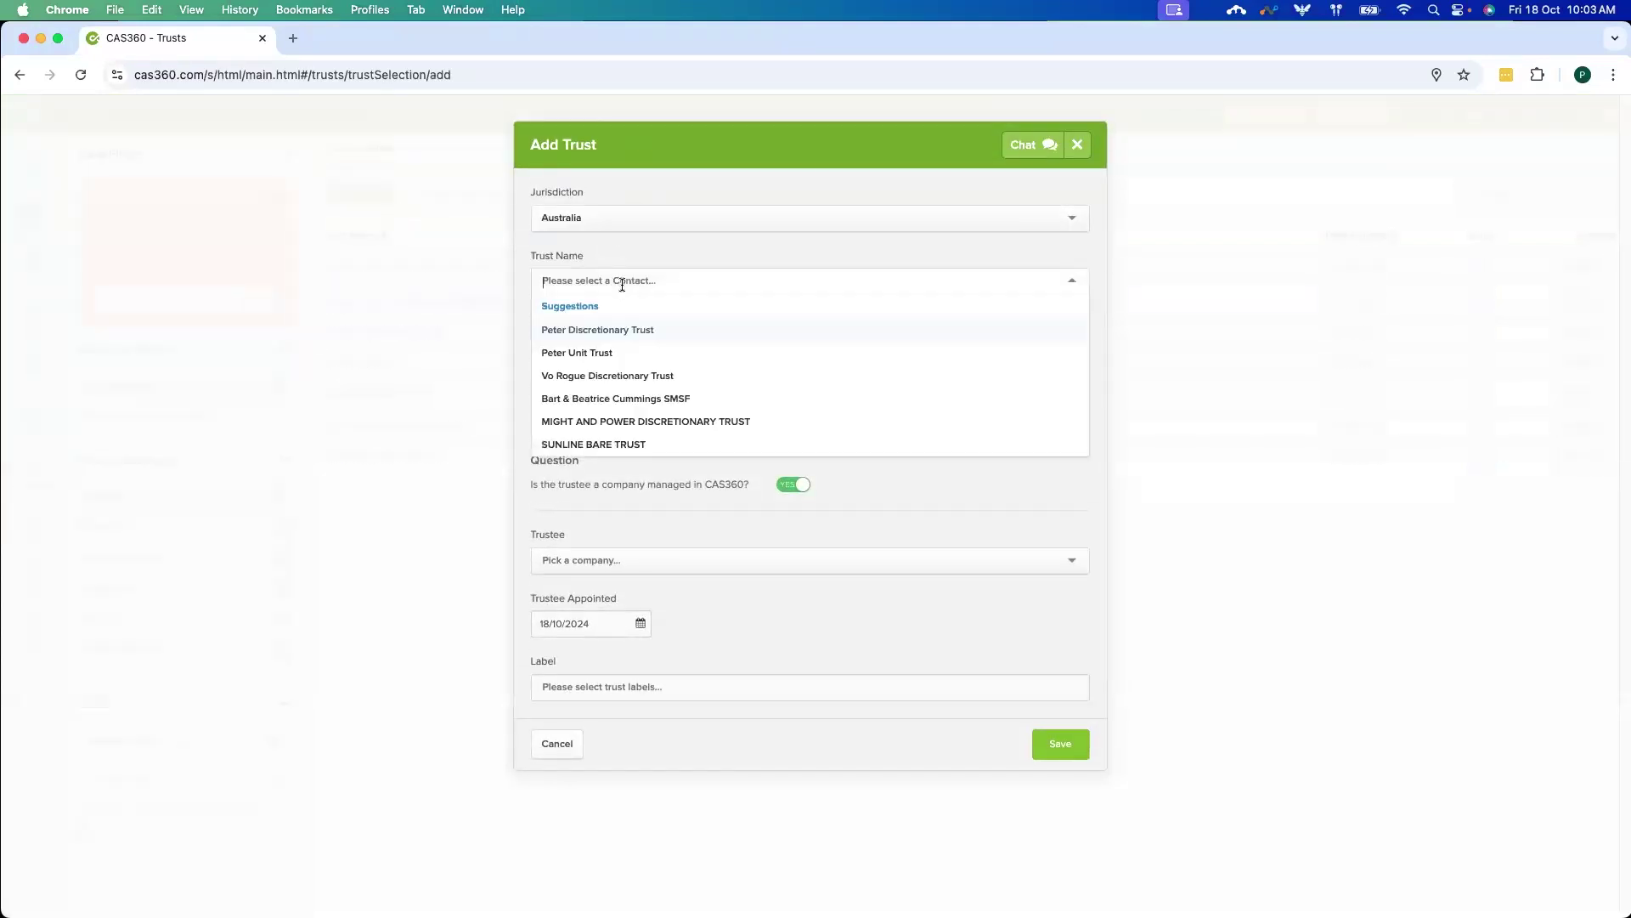
{"action": "left_click", "coordinate": [583, 363]}
{"action": "left_click", "coordinate": [604, 344]}
{"action": "left_click", "coordinate": [590, 370]}
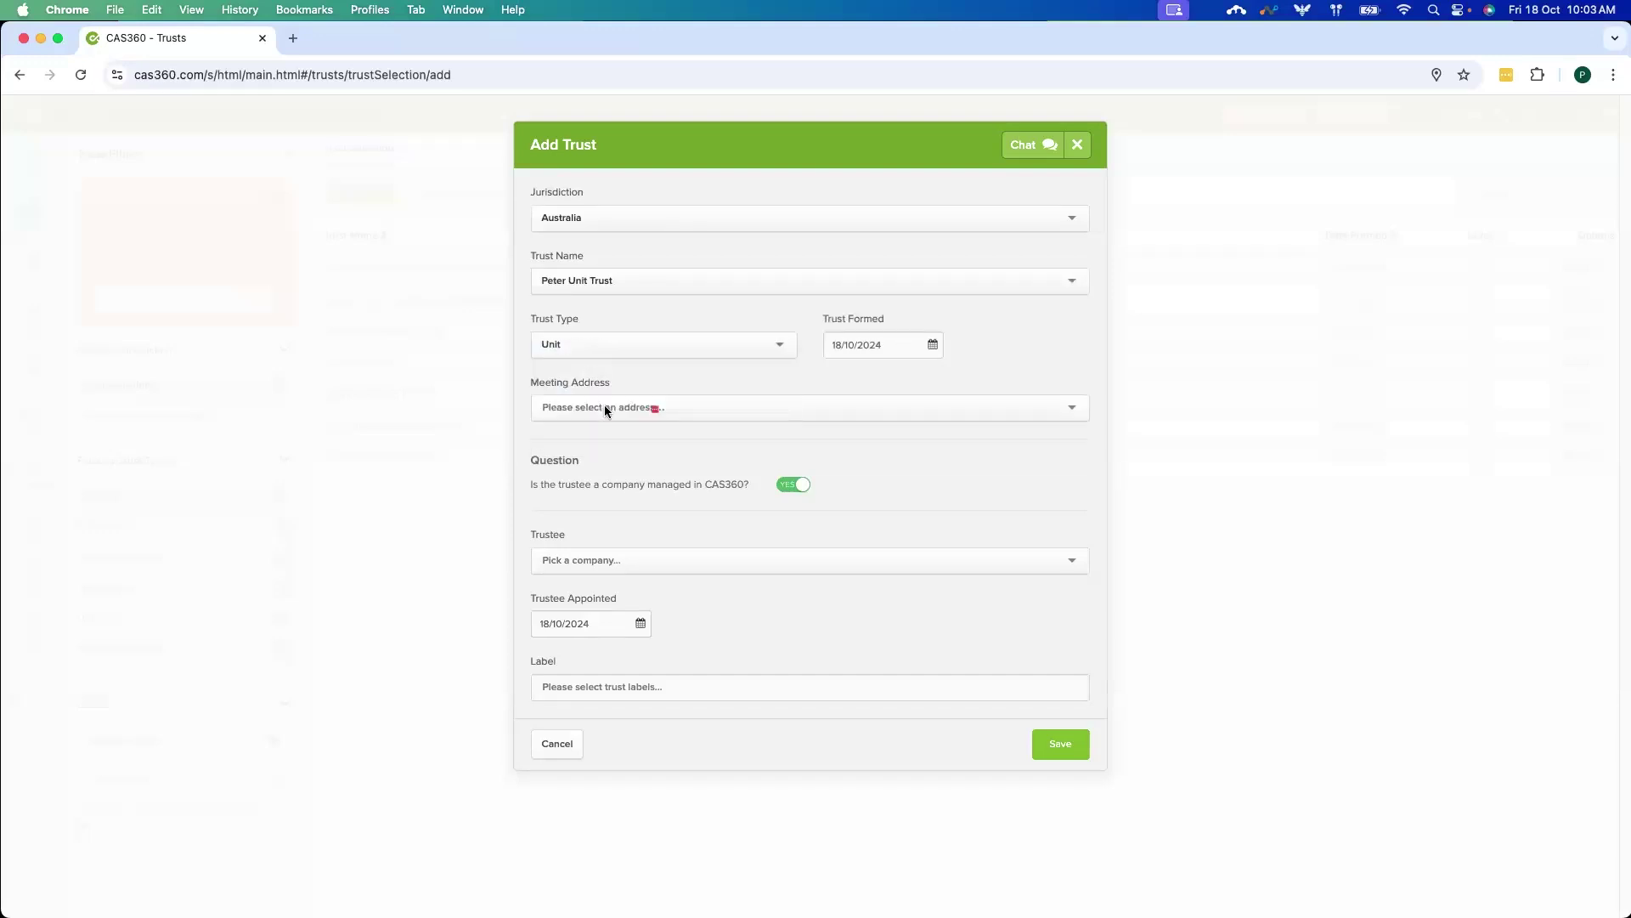
{"action": "left_click", "coordinate": [703, 413]}
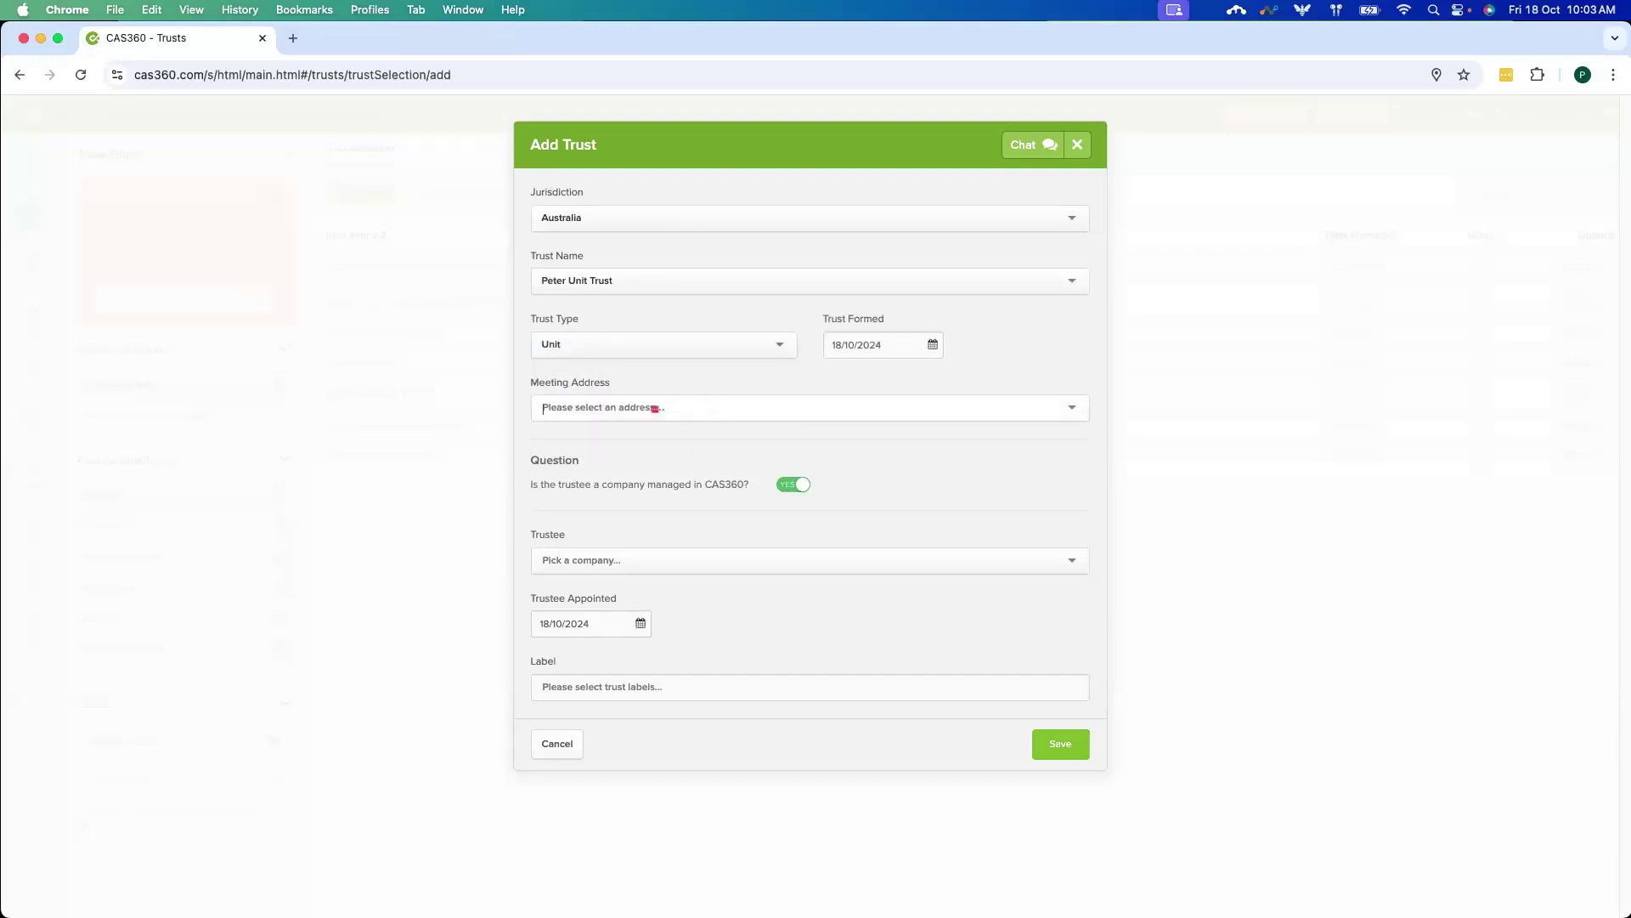
{"action": "type", "text": "606"}
{"action": "left_click", "coordinate": [721, 454]}
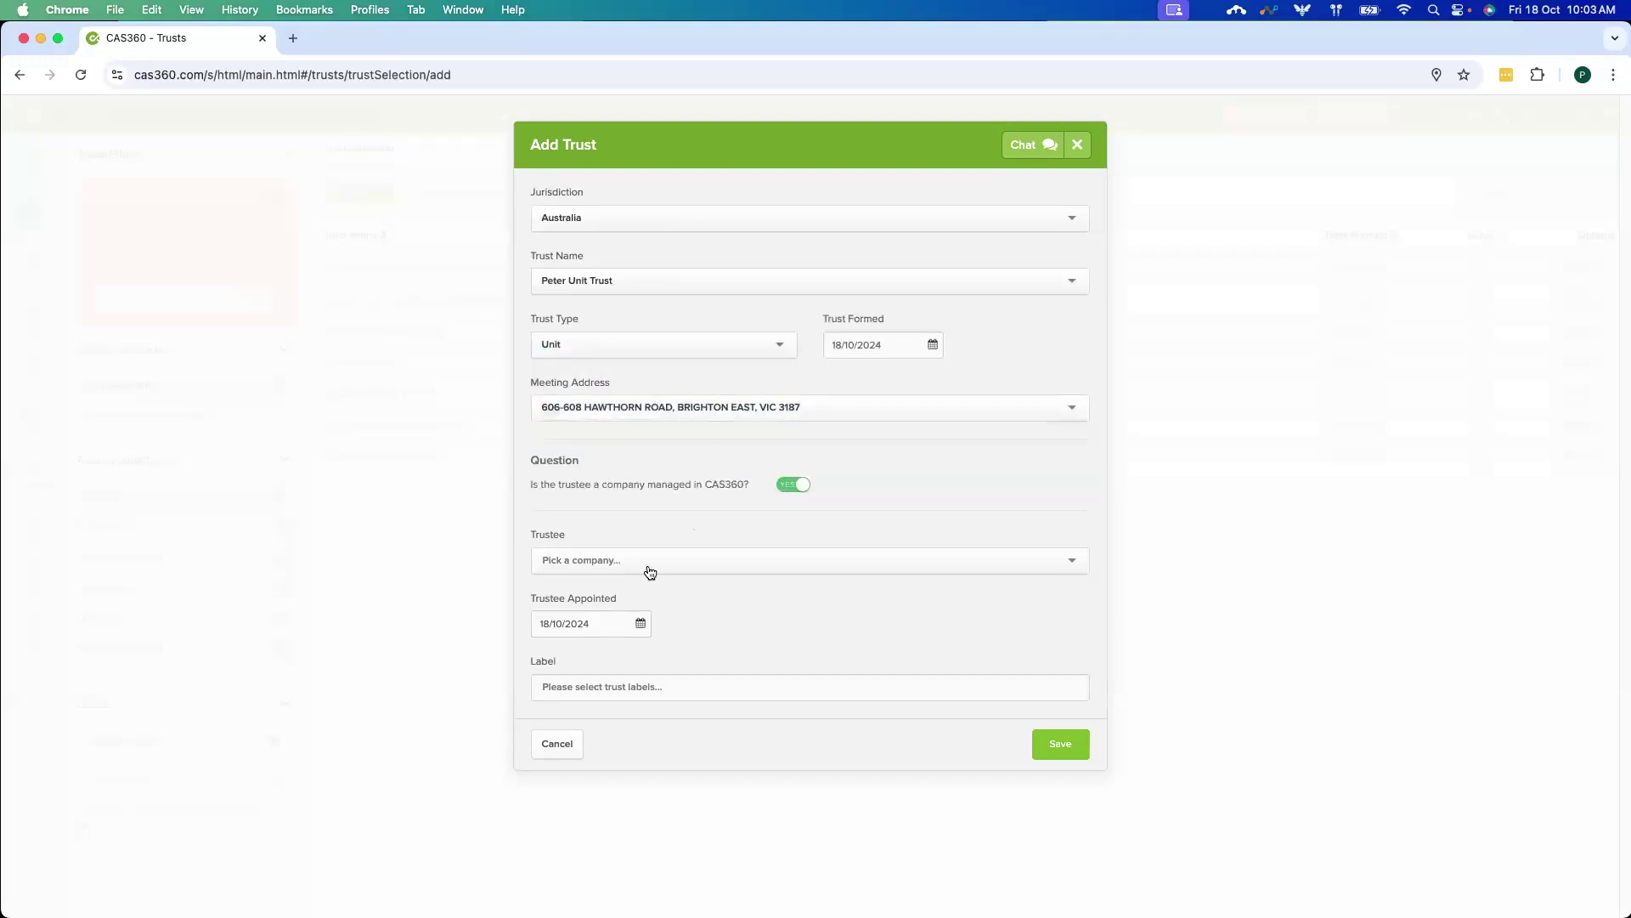
{"action": "left_click", "coordinate": [1060, 748]}
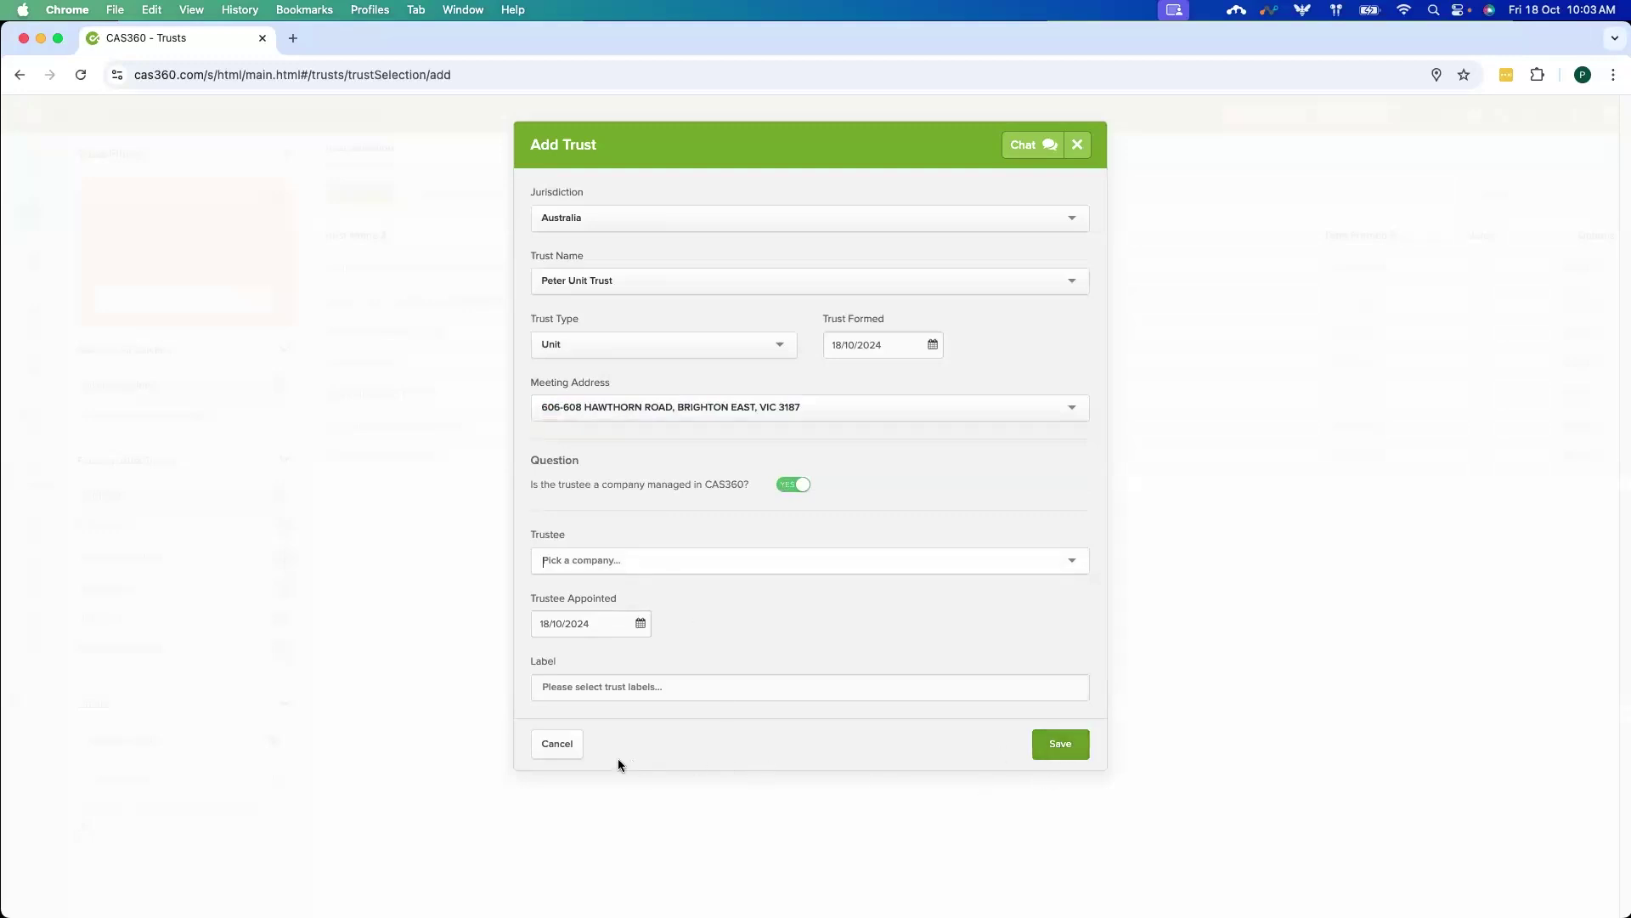
{"action": "left_click", "coordinate": [557, 744]}
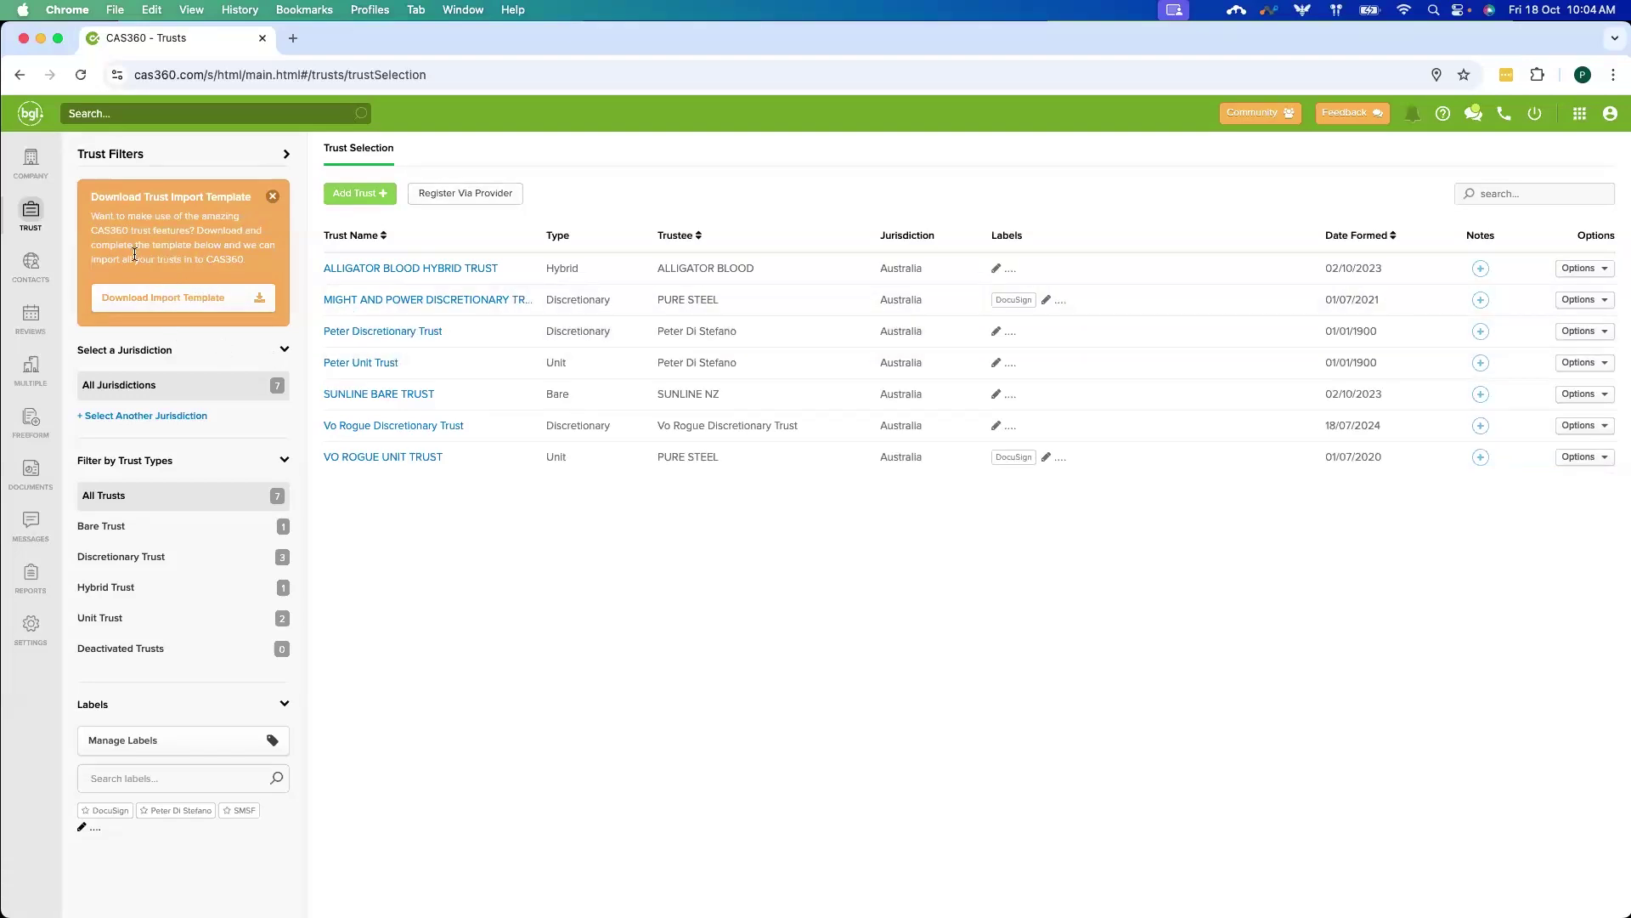
- Download the CAS360TrustImport - Example workbook and view its Instructions sheet in Excel
{"action": "left_click", "coordinate": [181, 294]}
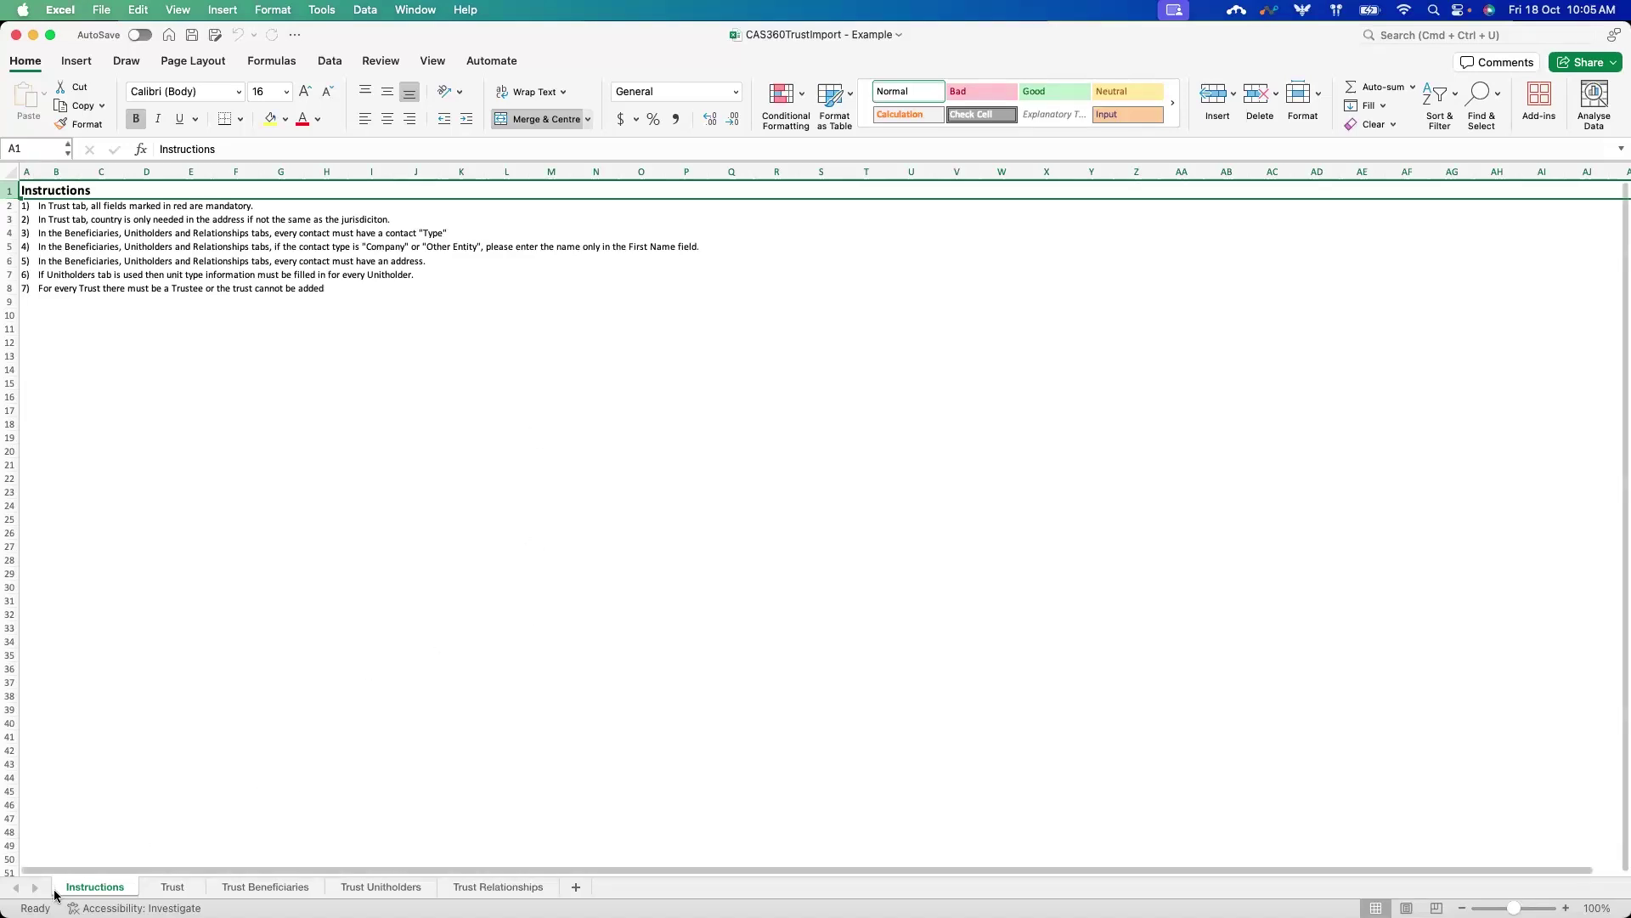
- On the Trust sheet, check the first example trust's jurisdiction (Australia), type (Unit) and formed date
{"action": "left_click", "coordinate": [172, 887]}
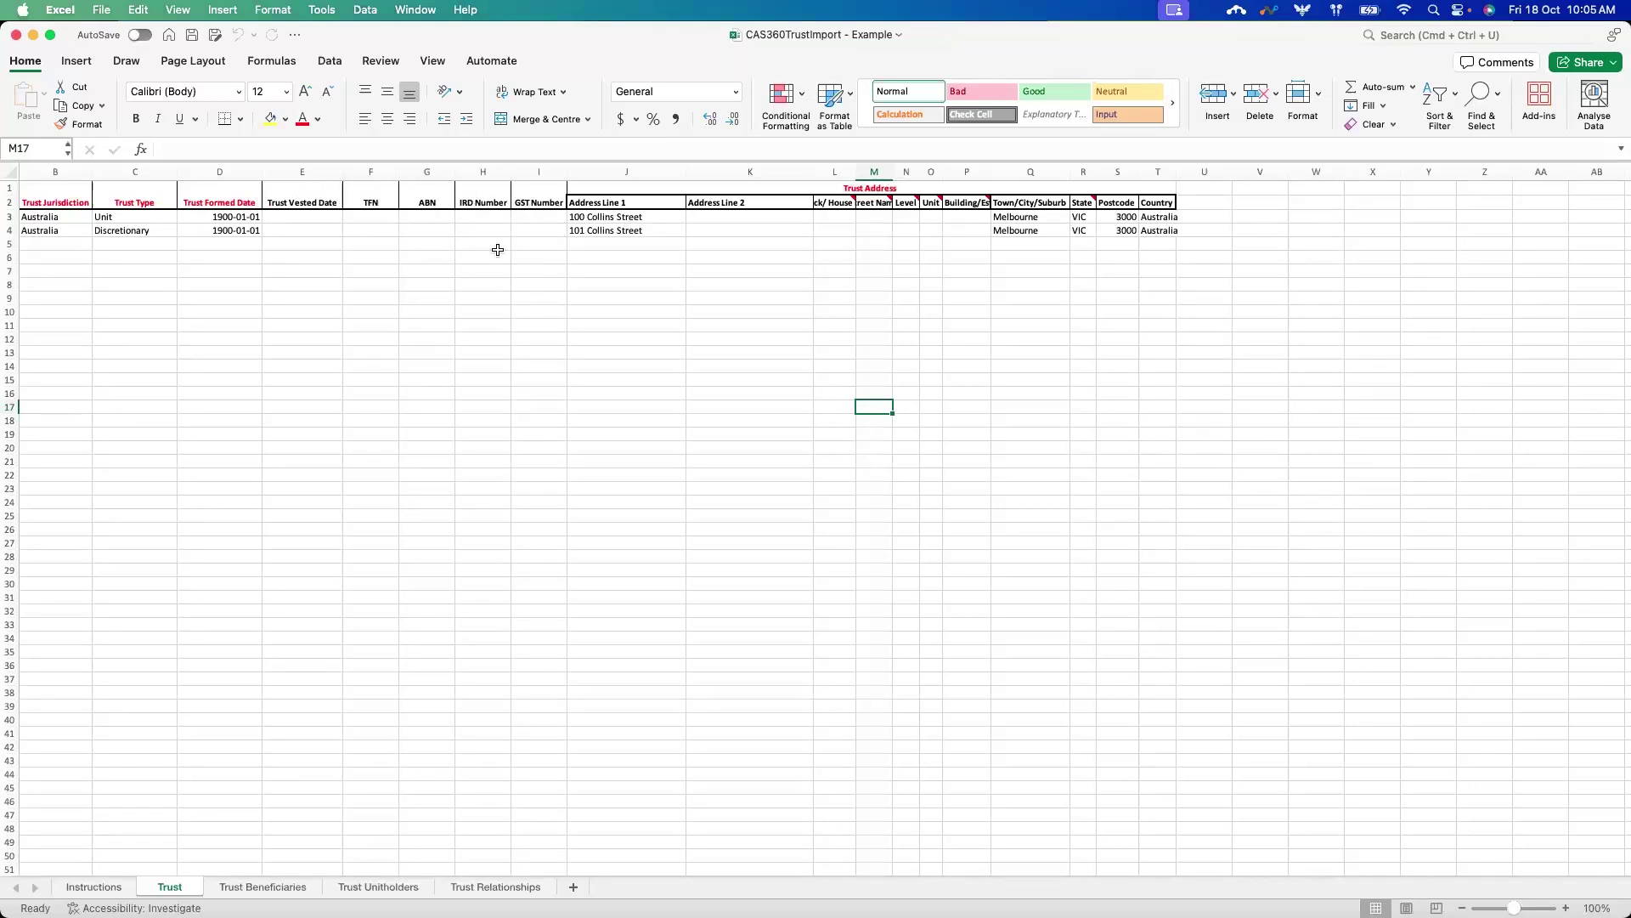
{"action": "left_click", "coordinate": [41, 218]}
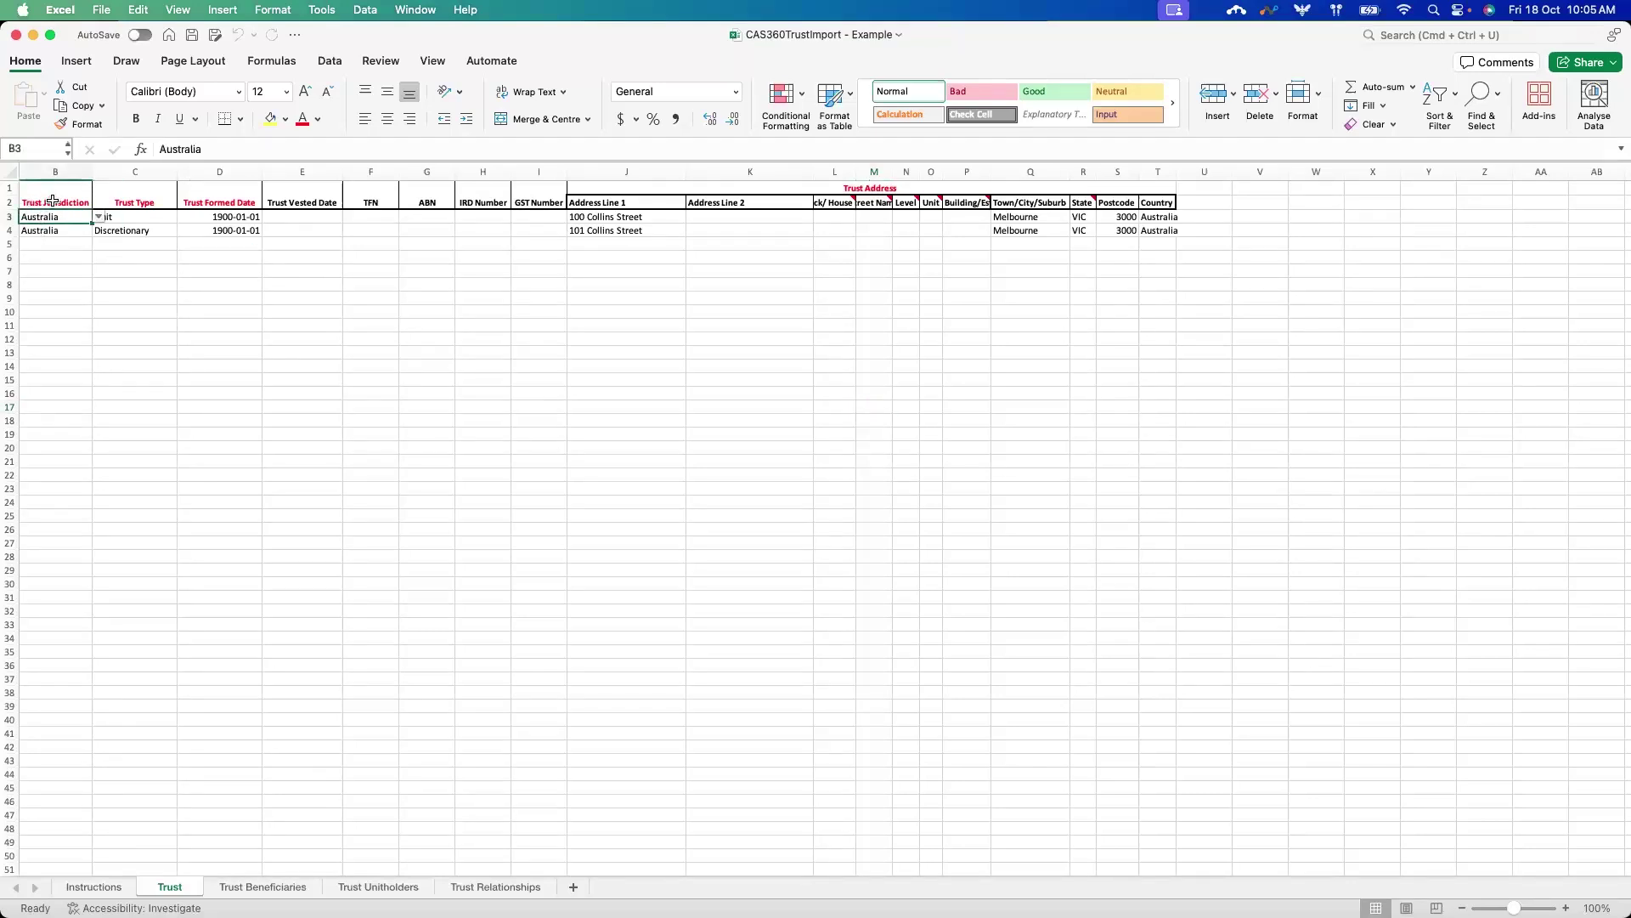
{"action": "left_click", "coordinate": [99, 218]}
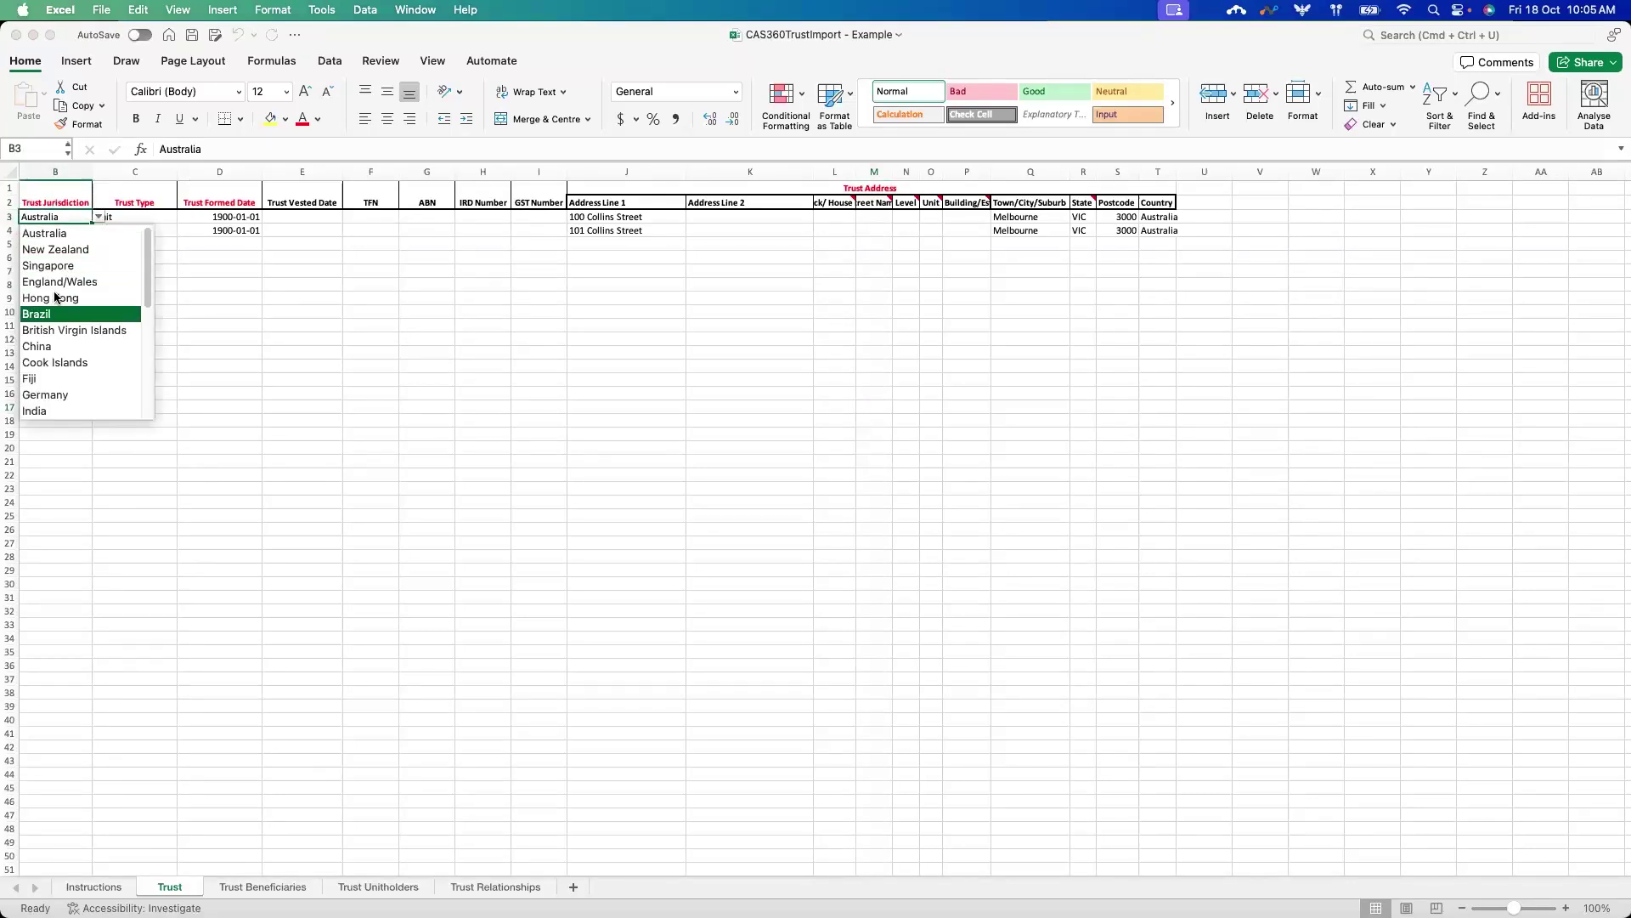
{"action": "key", "text": "Escape"}
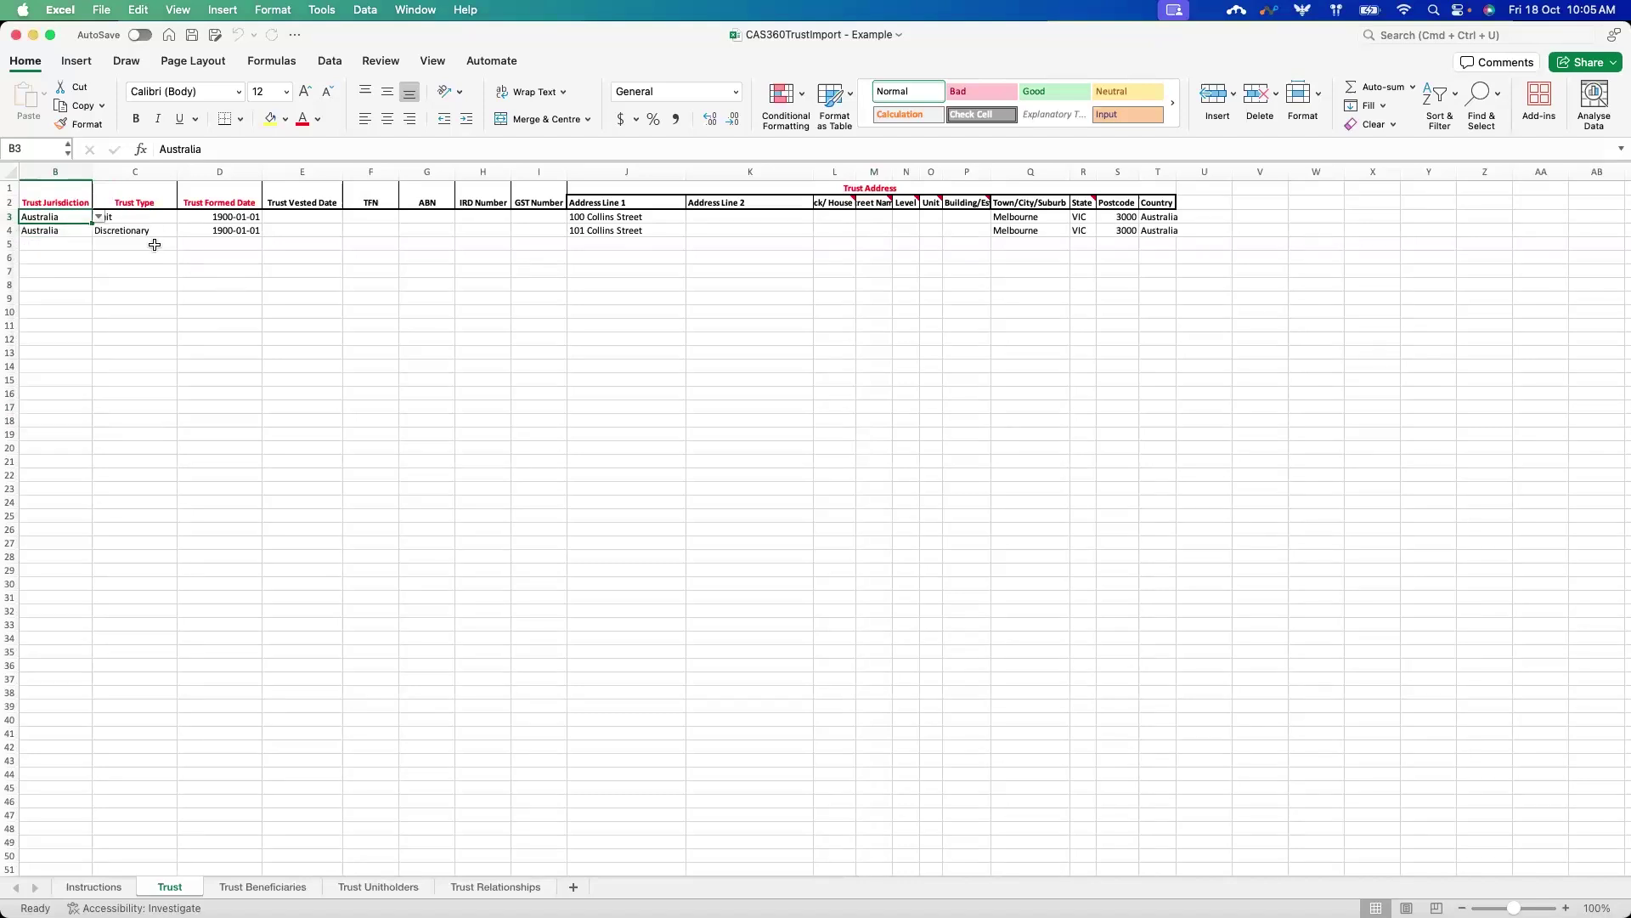
{"action": "left_click", "coordinate": [168, 219]}
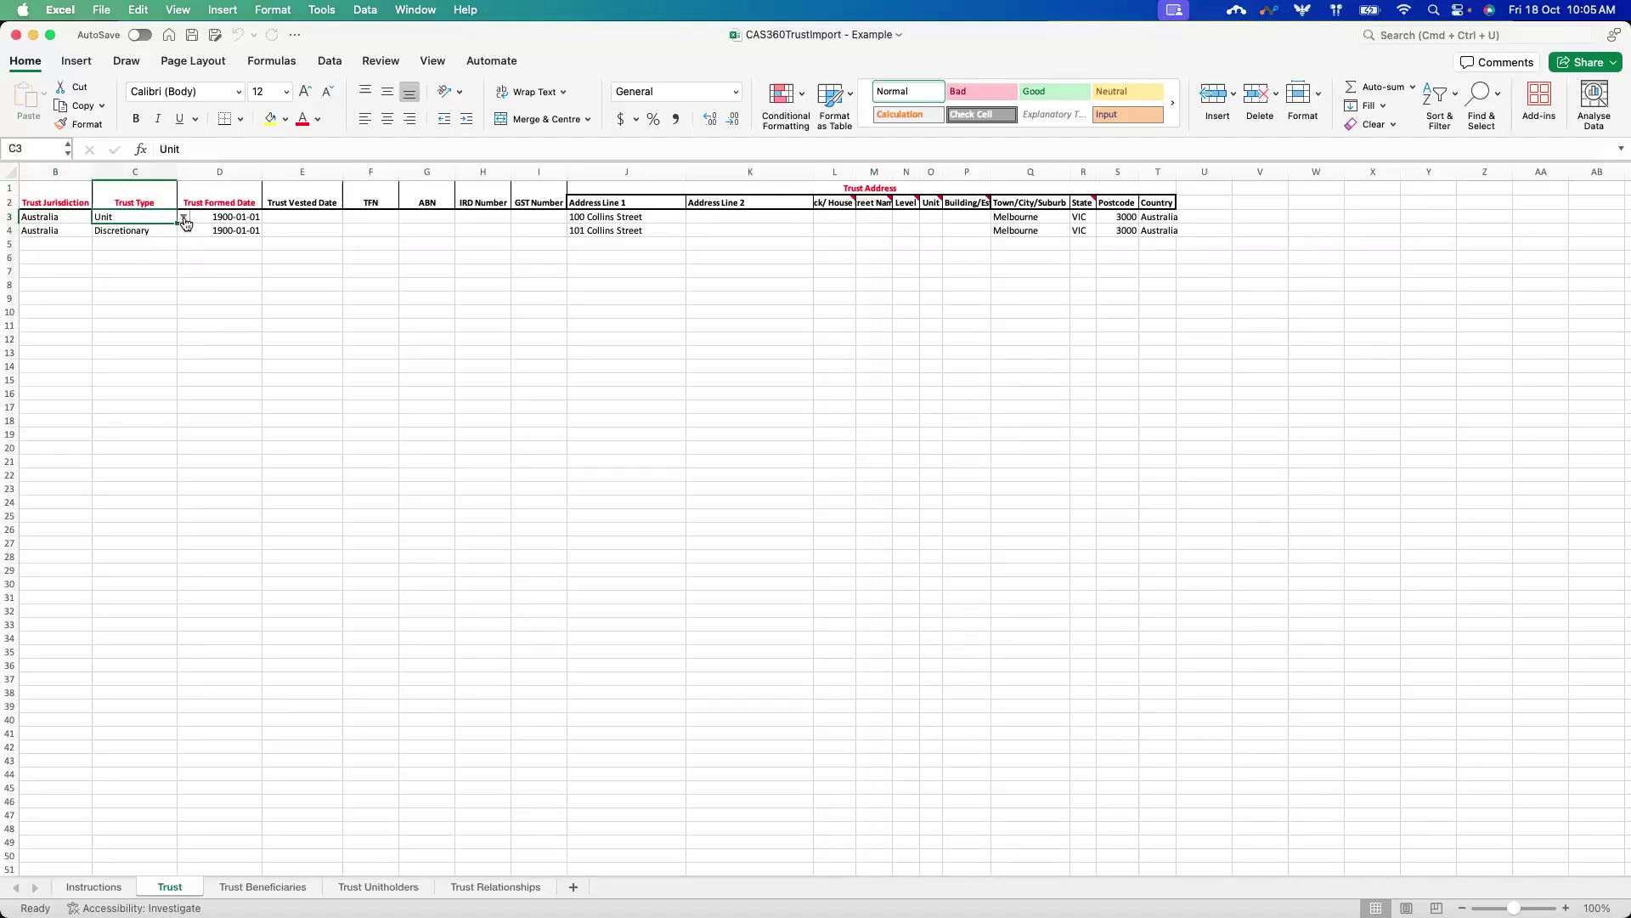
{"action": "left_click", "coordinate": [184, 219]}
{"action": "key", "text": "Escape"}
{"action": "left_click", "coordinate": [247, 216]}
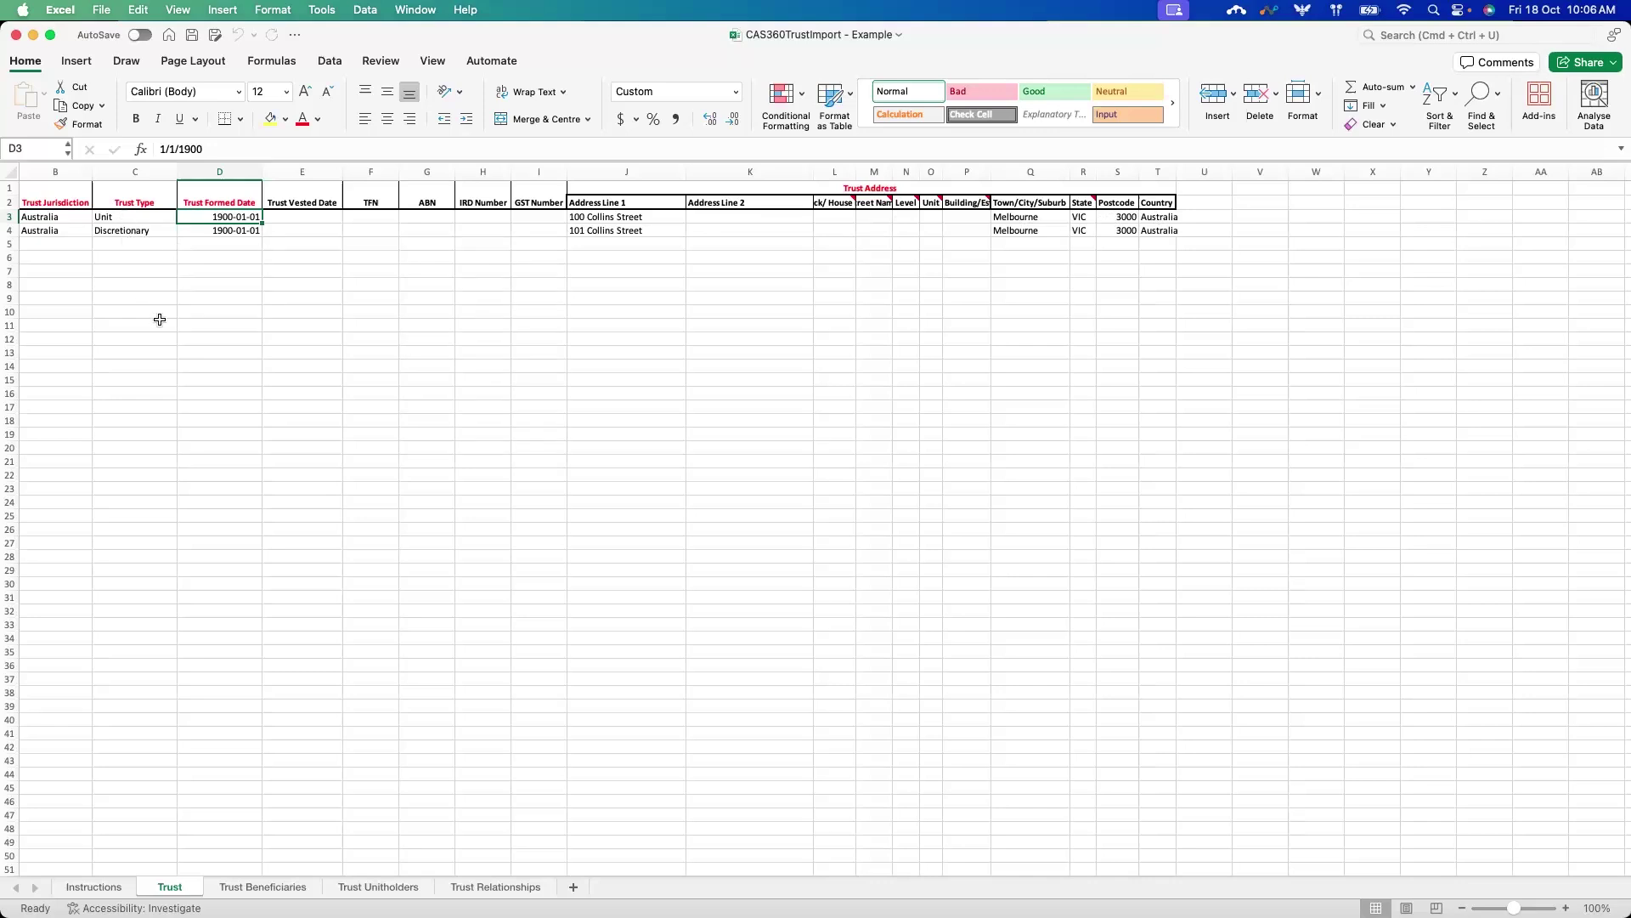
- On the Trust Beneficiaries sheet, check the trust name list and keep Individual as beneficiary type
{"action": "left_click", "coordinate": [255, 888]}
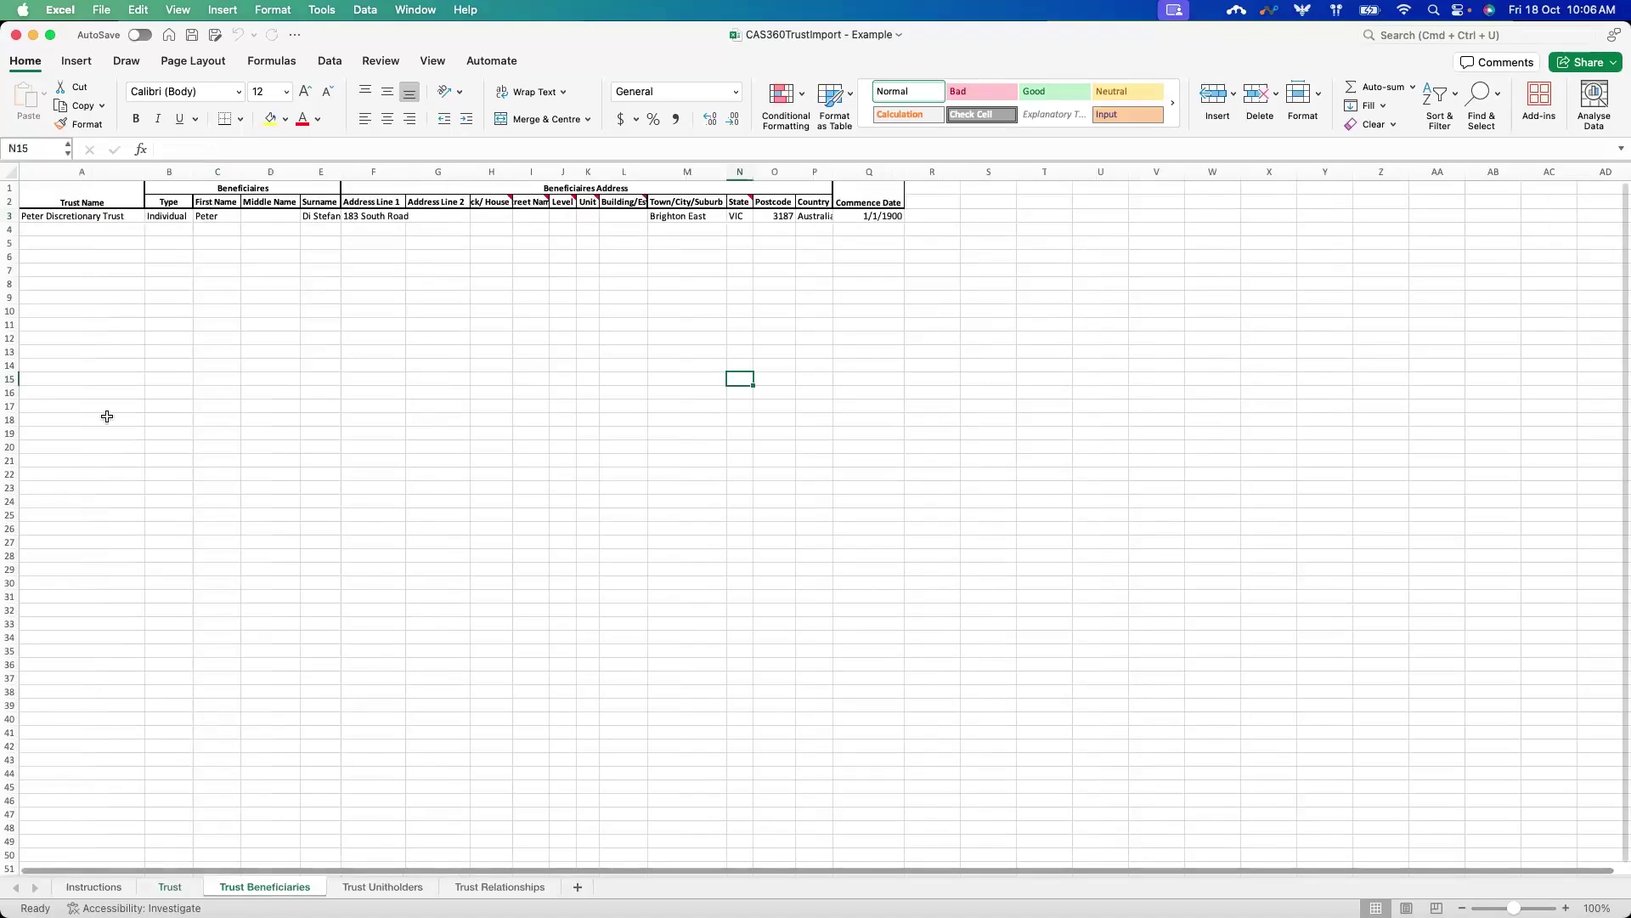
{"action": "left_click", "coordinate": [82, 216]}
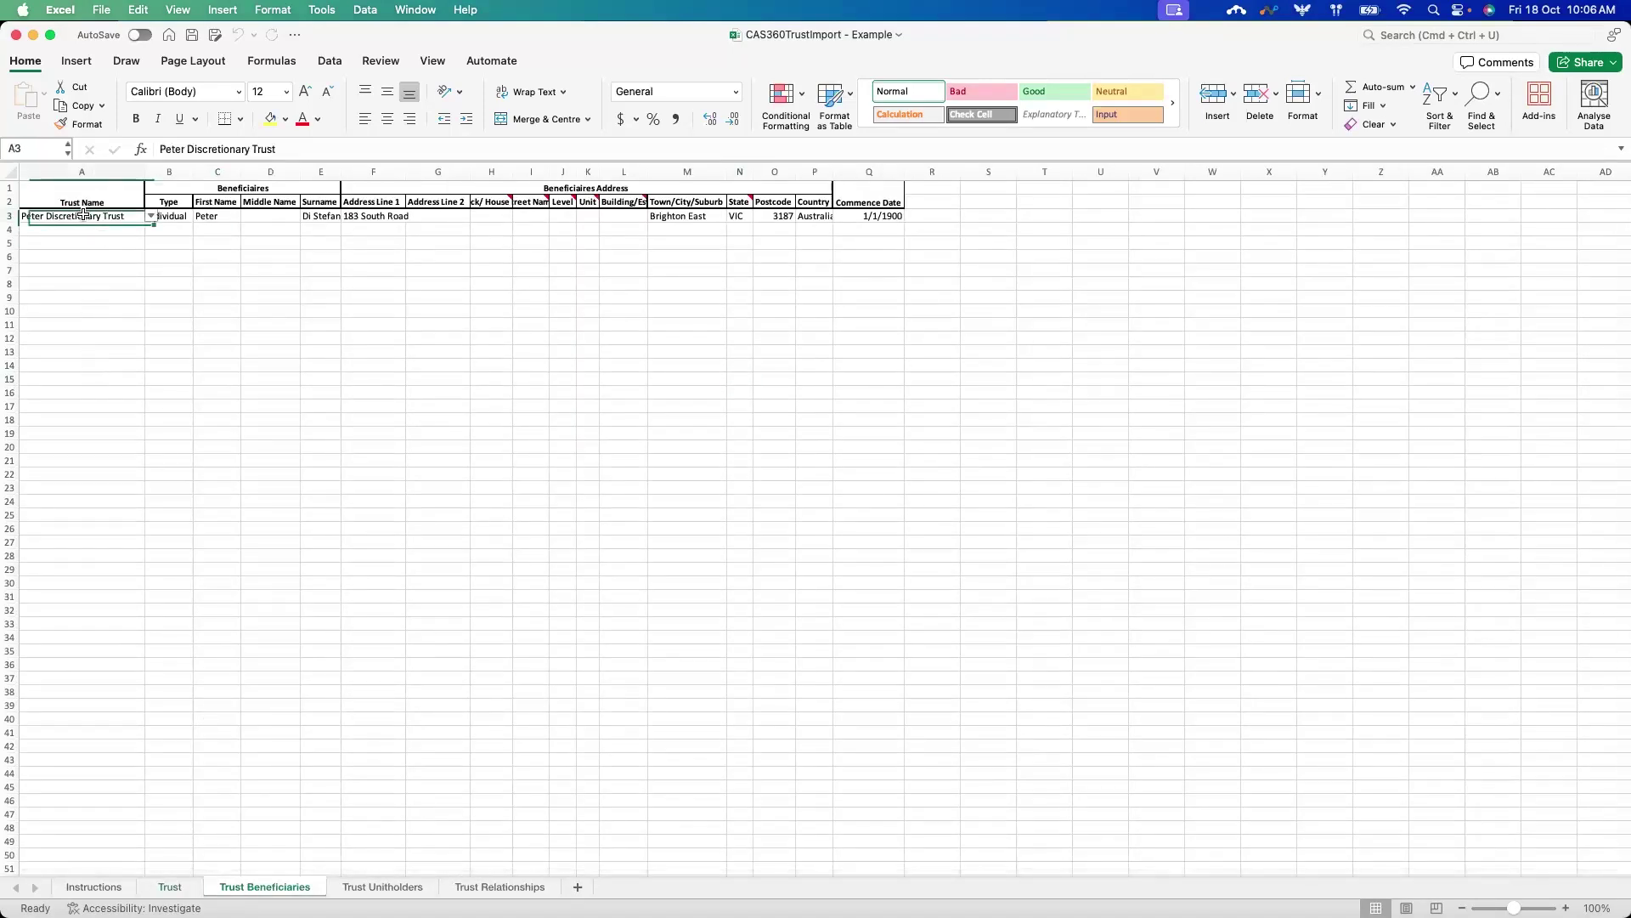
{"action": "left_click", "coordinate": [150, 219]}
{"action": "left_click", "coordinate": [222, 289]}
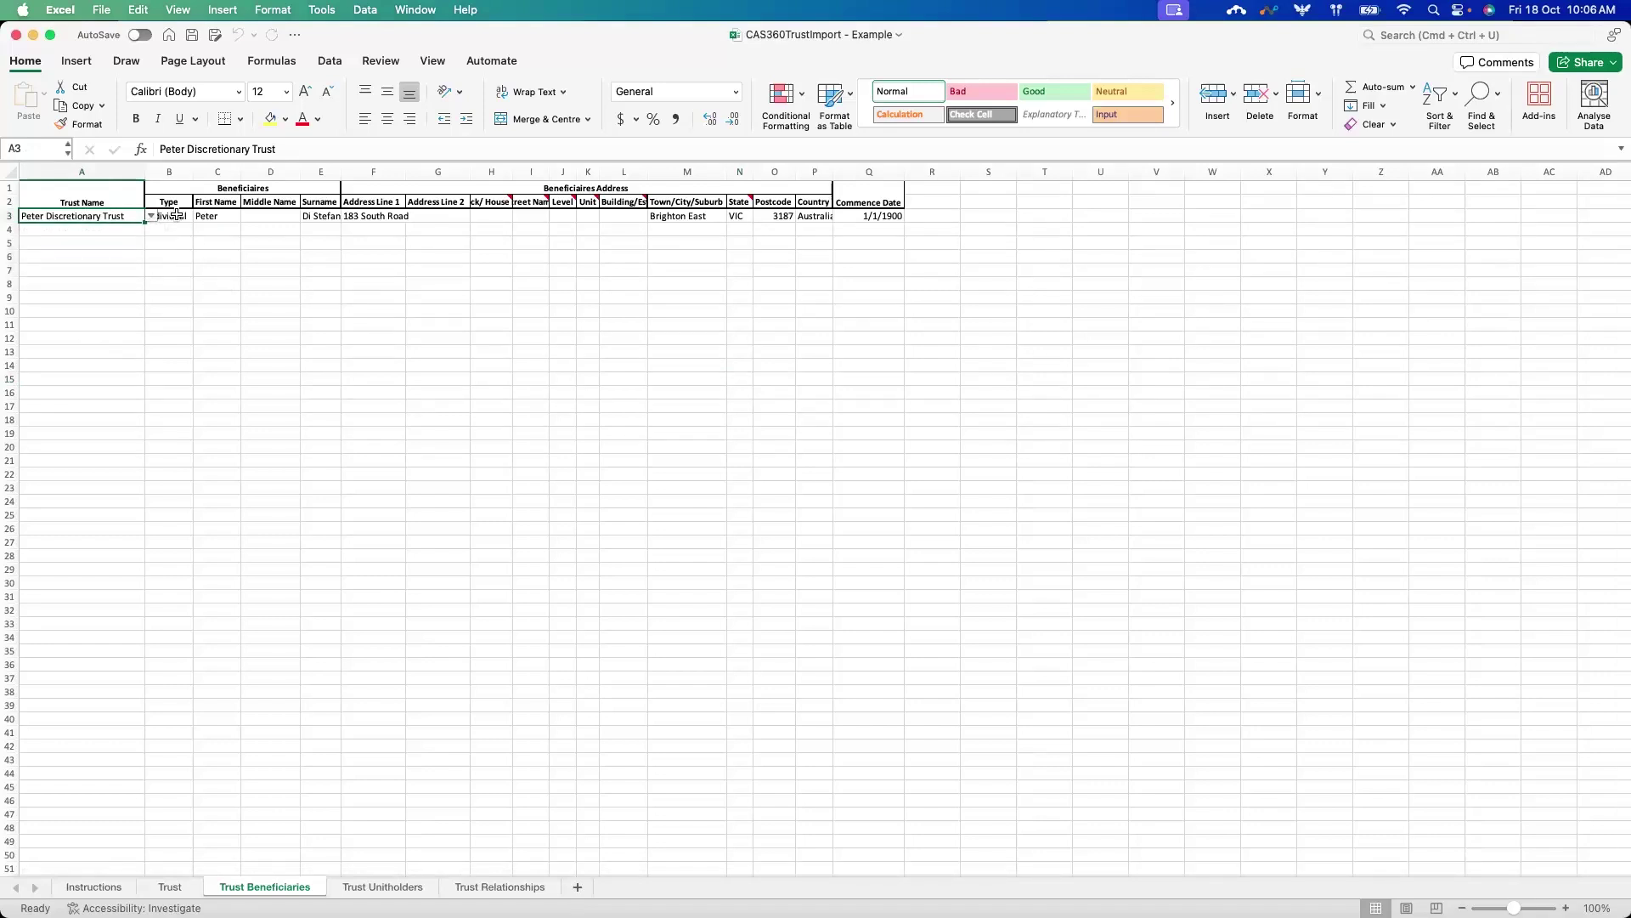
{"action": "left_click", "coordinate": [180, 217]}
{"action": "left_click", "coordinate": [200, 218]}
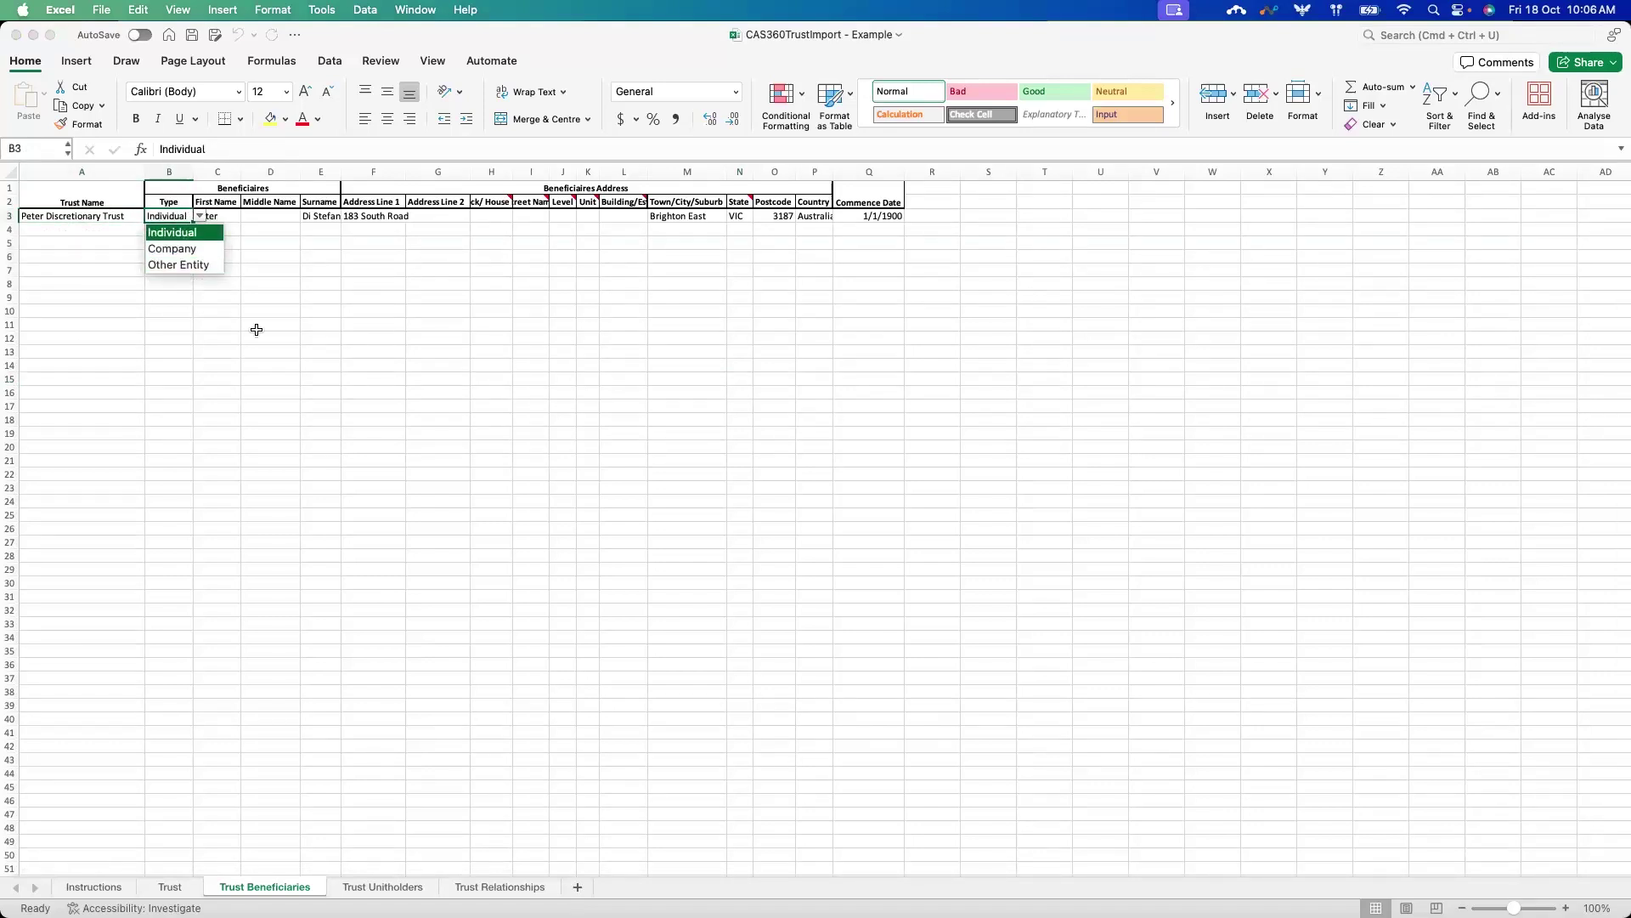
{"action": "left_click", "coordinate": [247, 297]}
{"action": "left_click", "coordinate": [245, 283]}
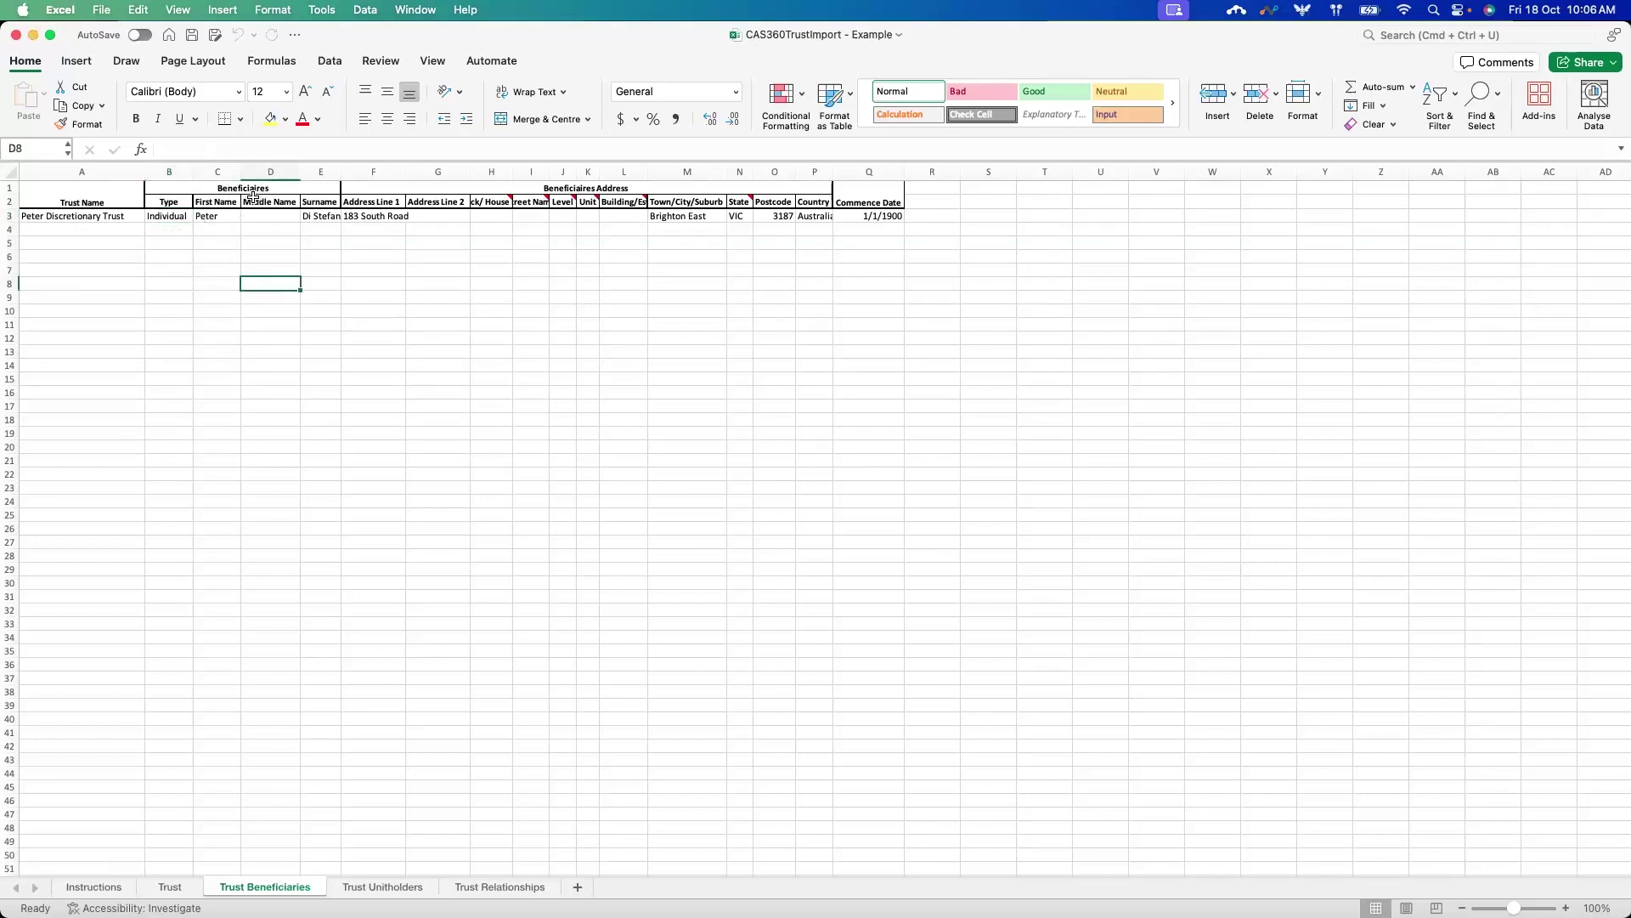
- Widen columns E, F and P so Di Stefano, the address and Australia fit
{"action": "left_click_drag", "start_coordinate": [341, 171], "coordinate": [365, 172]}
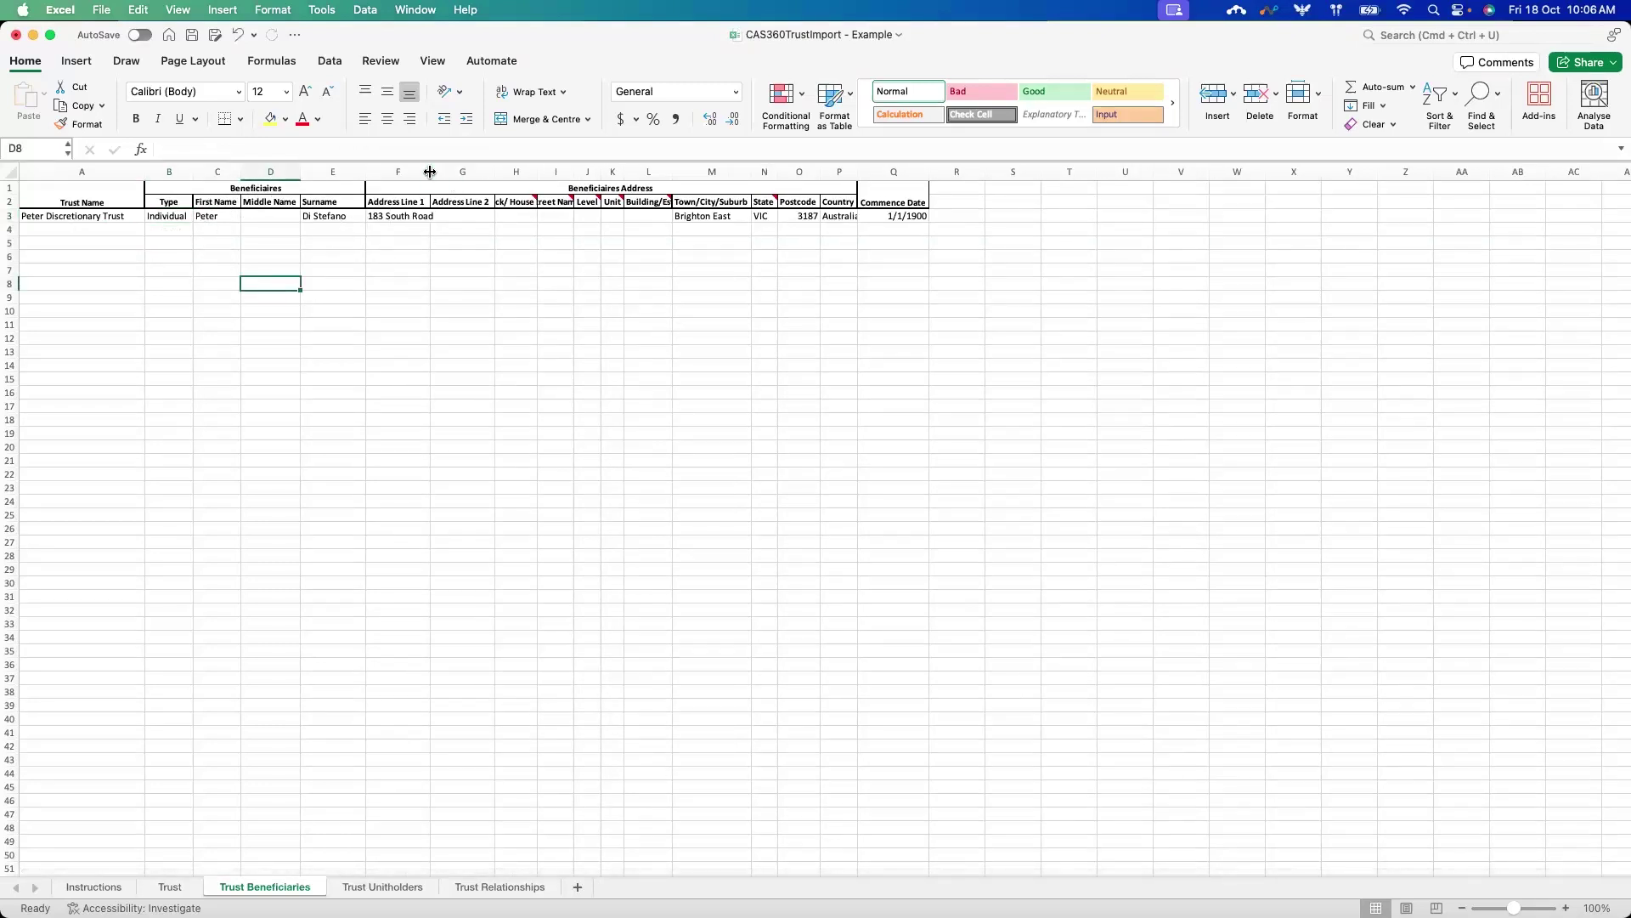
{"action": "mouse_move", "coordinate": [430, 172]}
{"action": "left_mouse_down"}
{"action": "mouse_move", "coordinate": [455, 172]}
{"action": "mouse_move", "coordinate": [428, 187]}
{"action": "left_mouse_up"}
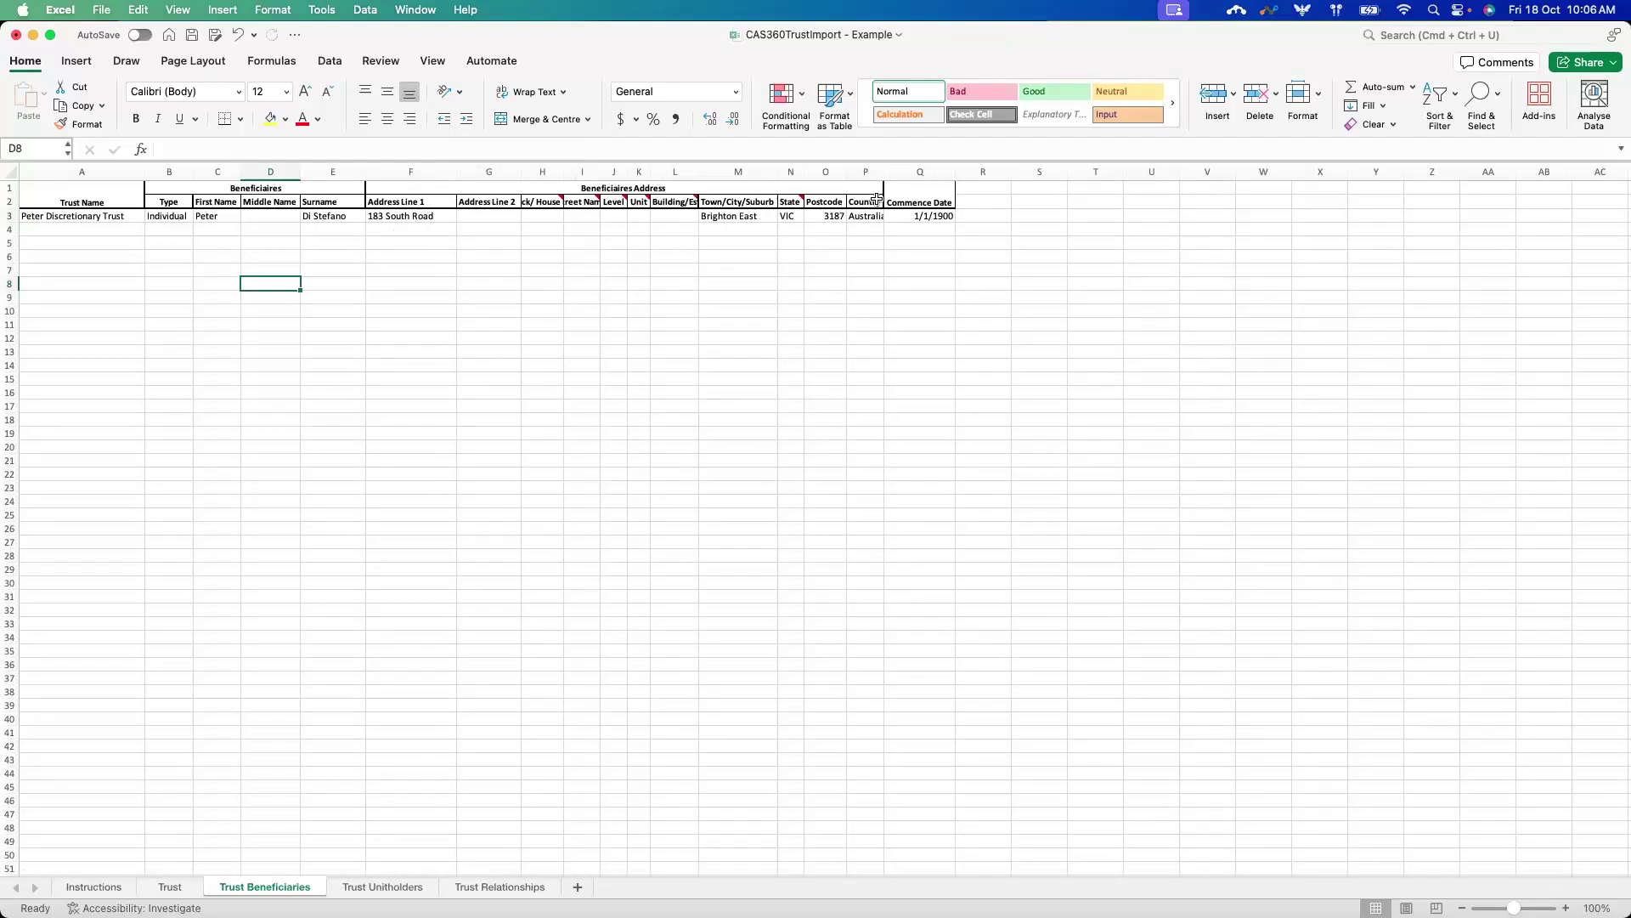
{"action": "left_click_drag", "start_coordinate": [885, 173], "coordinate": [906, 175]}
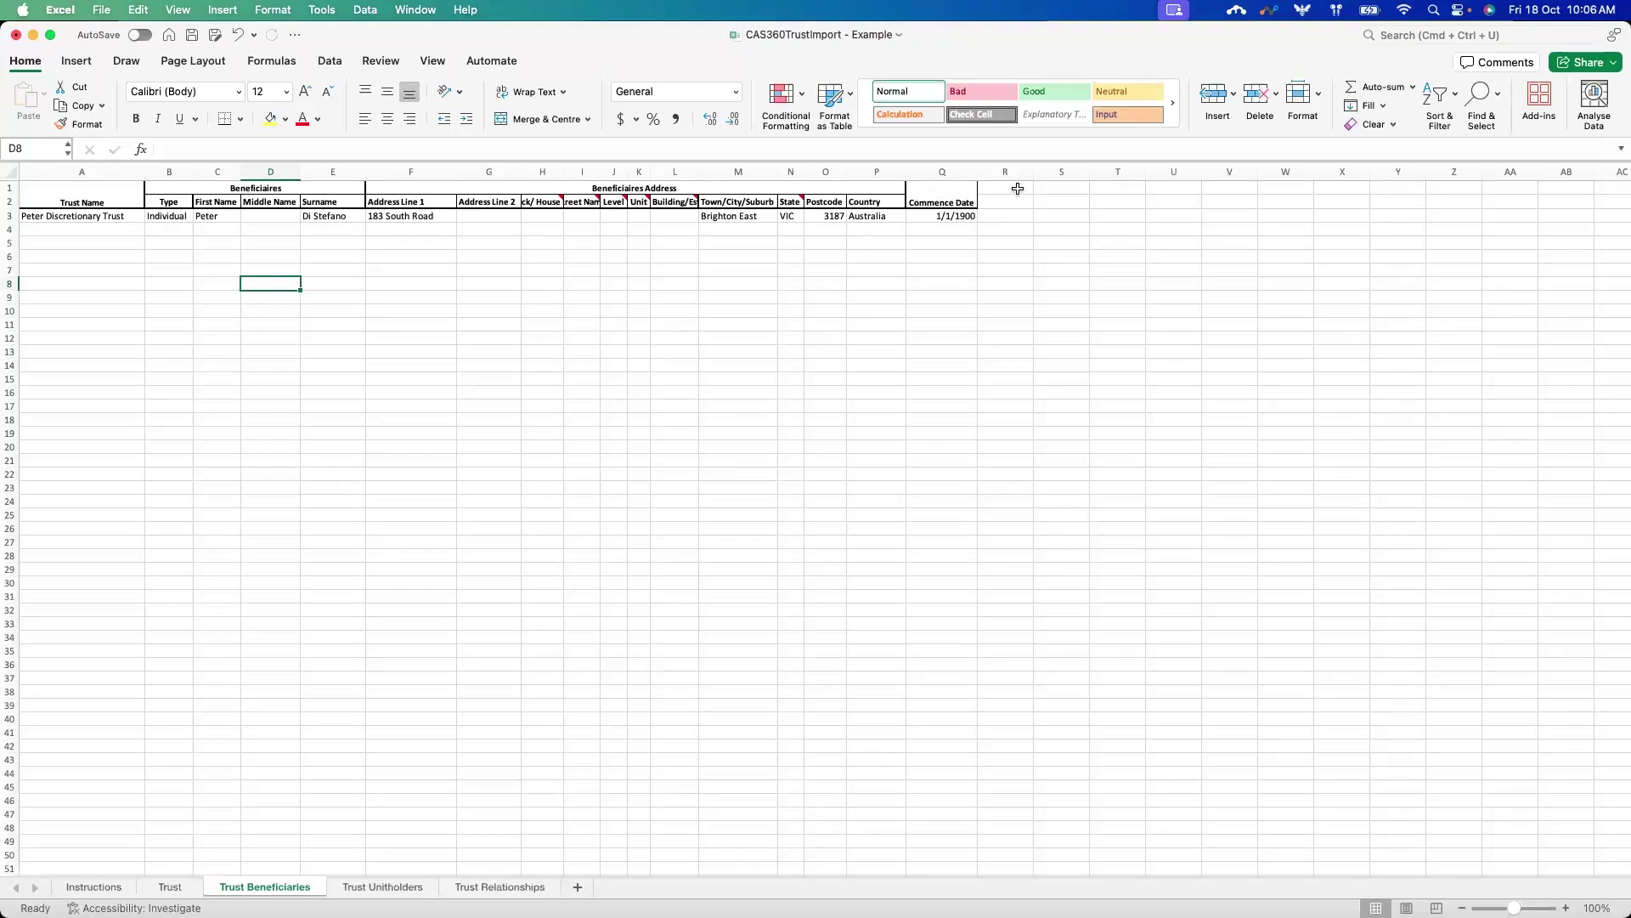
- On the Trust Unitholders sheet, check the Company beneficial owner type in Q3 and name in R3
{"action": "left_click", "coordinate": [380, 888]}
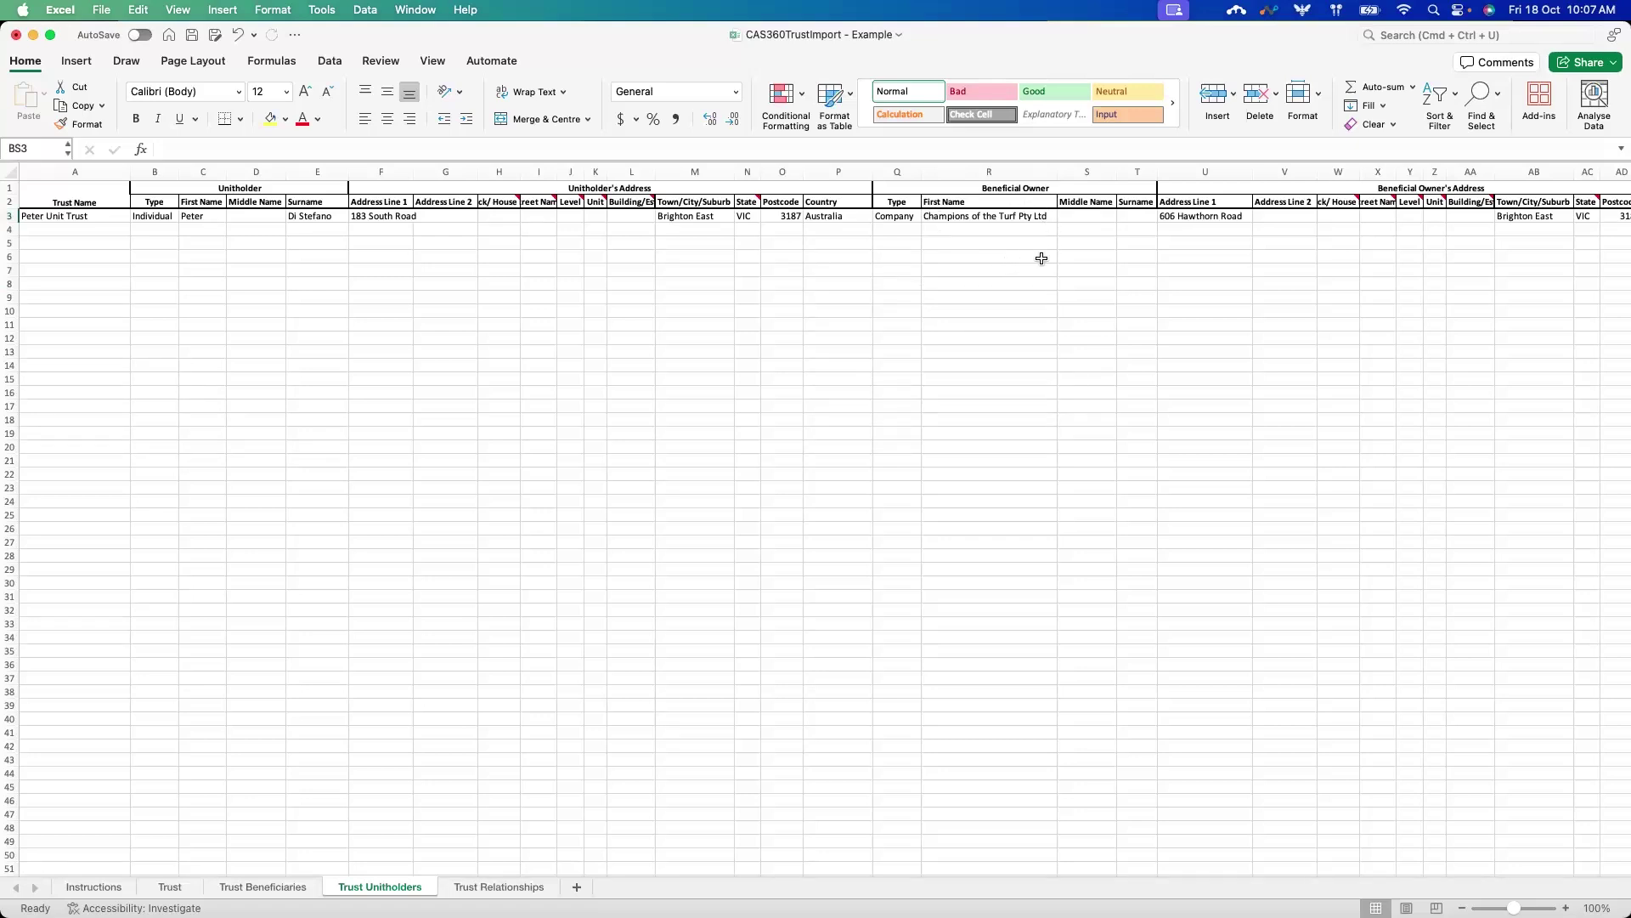
{"action": "left_click", "coordinate": [909, 218]}
{"action": "left_click", "coordinate": [925, 217]}
{"action": "key", "text": "Escape"}
{"action": "left_click", "coordinate": [998, 218]}
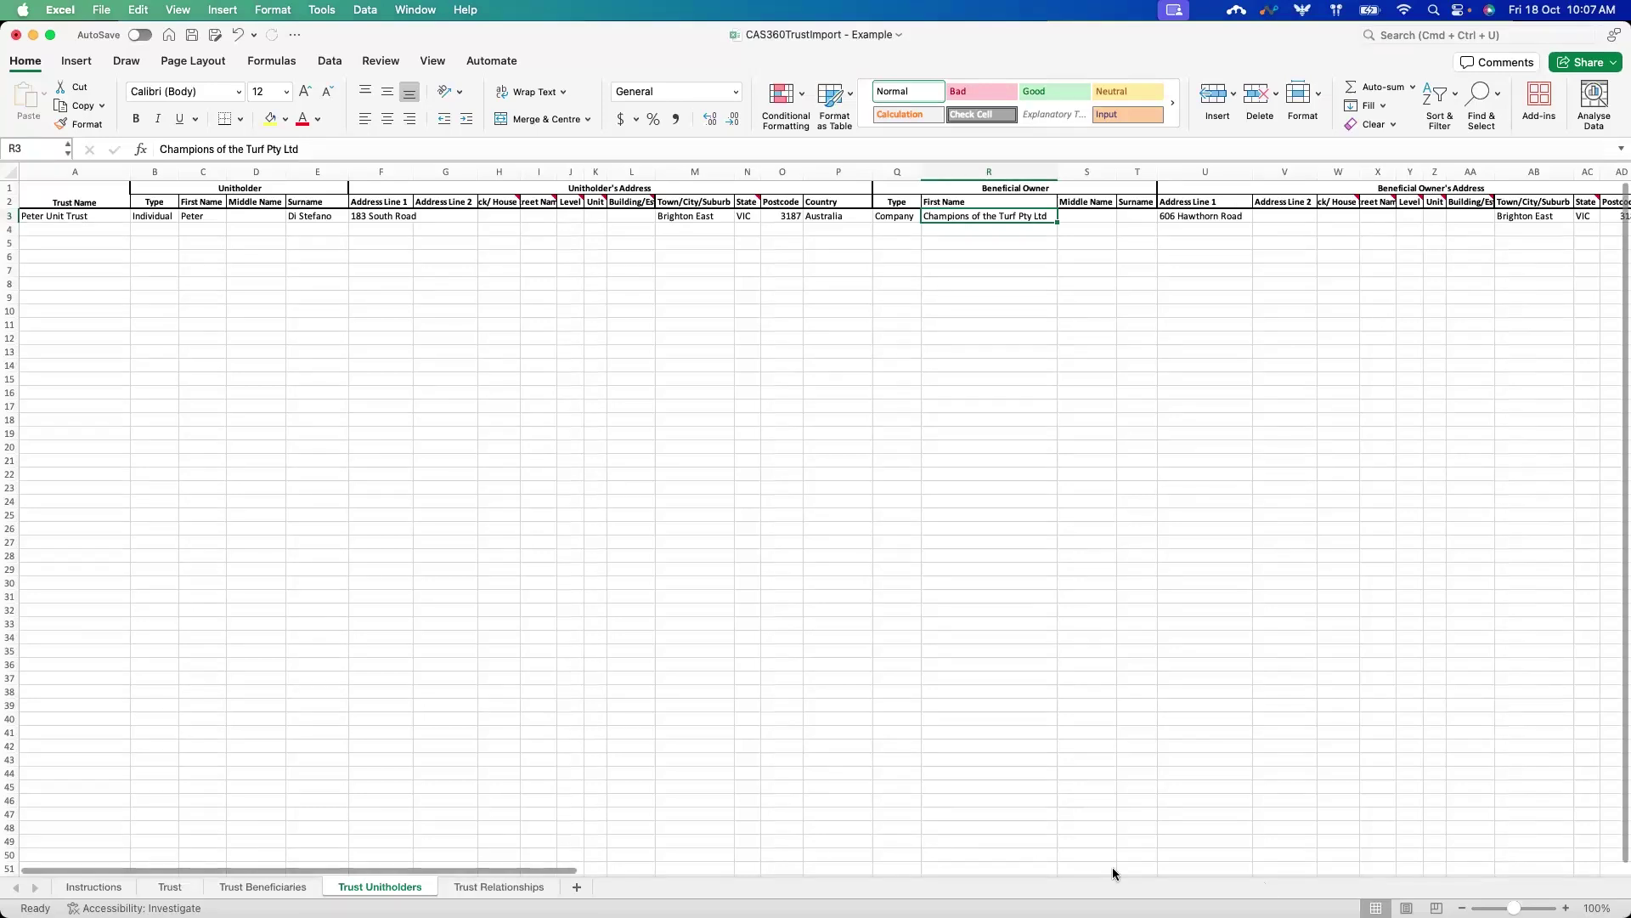
- Scroll right to inspect the Ord unit description and amount paid per unit in AF3 and AG3
{"action": "left_click_drag", "start_coordinate": [529, 863], "coordinate": [681, 866]}
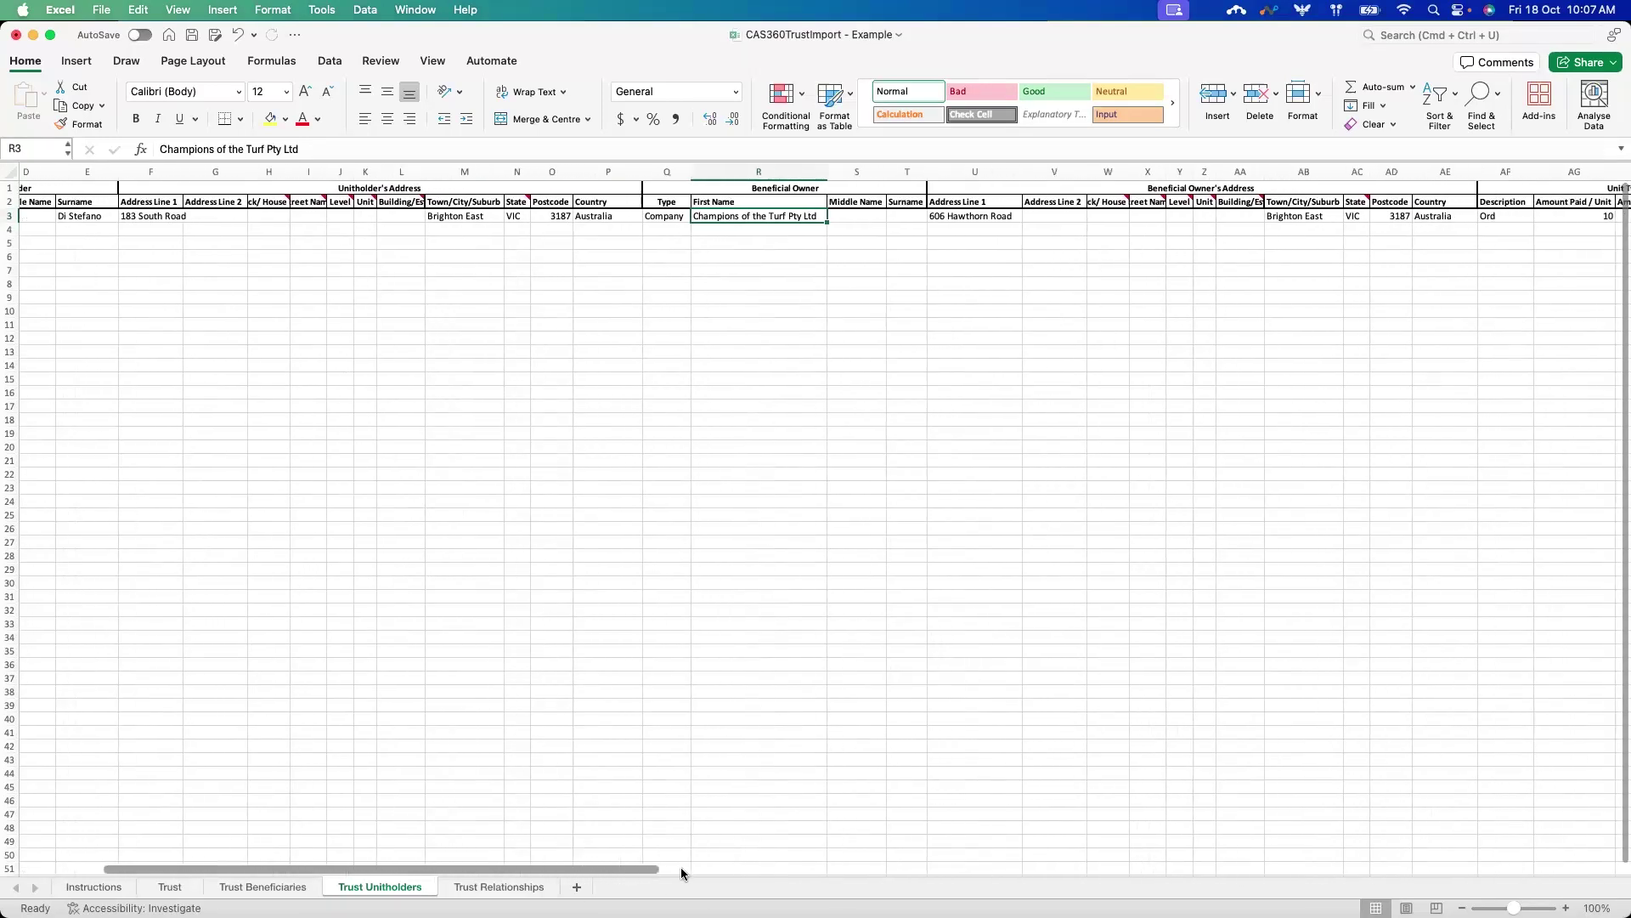
{"action": "scroll", "coordinate": [681, 872], "scroll_direction": "right", "scroll_amount": 10}
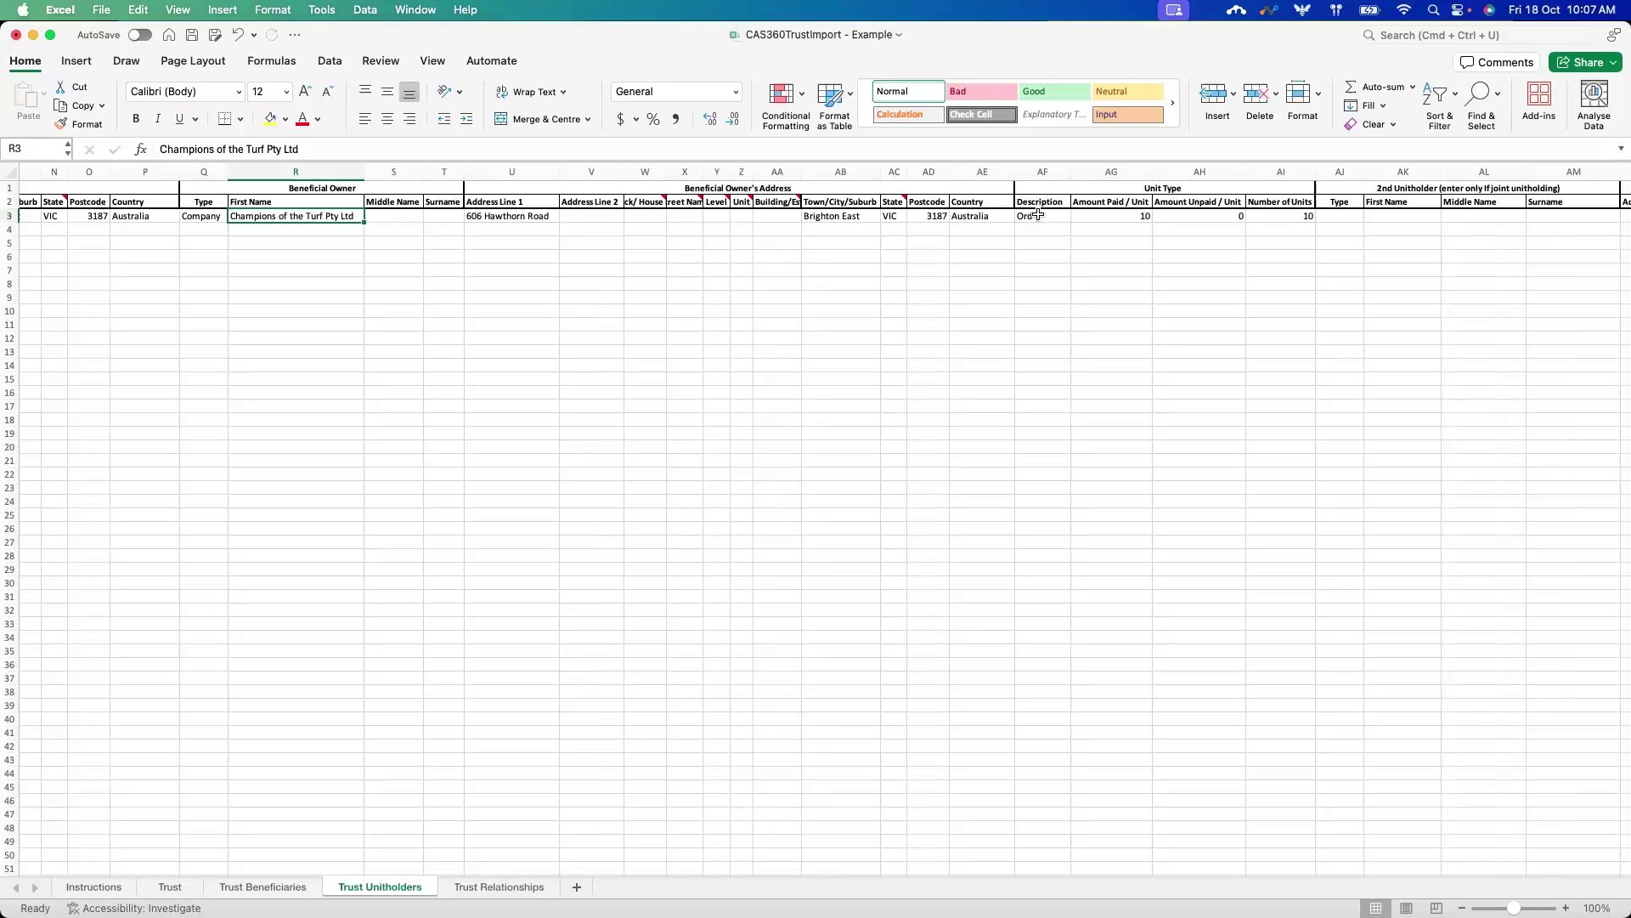
{"action": "left_click", "coordinate": [1038, 215]}
{"action": "left_click", "coordinate": [1111, 219]}
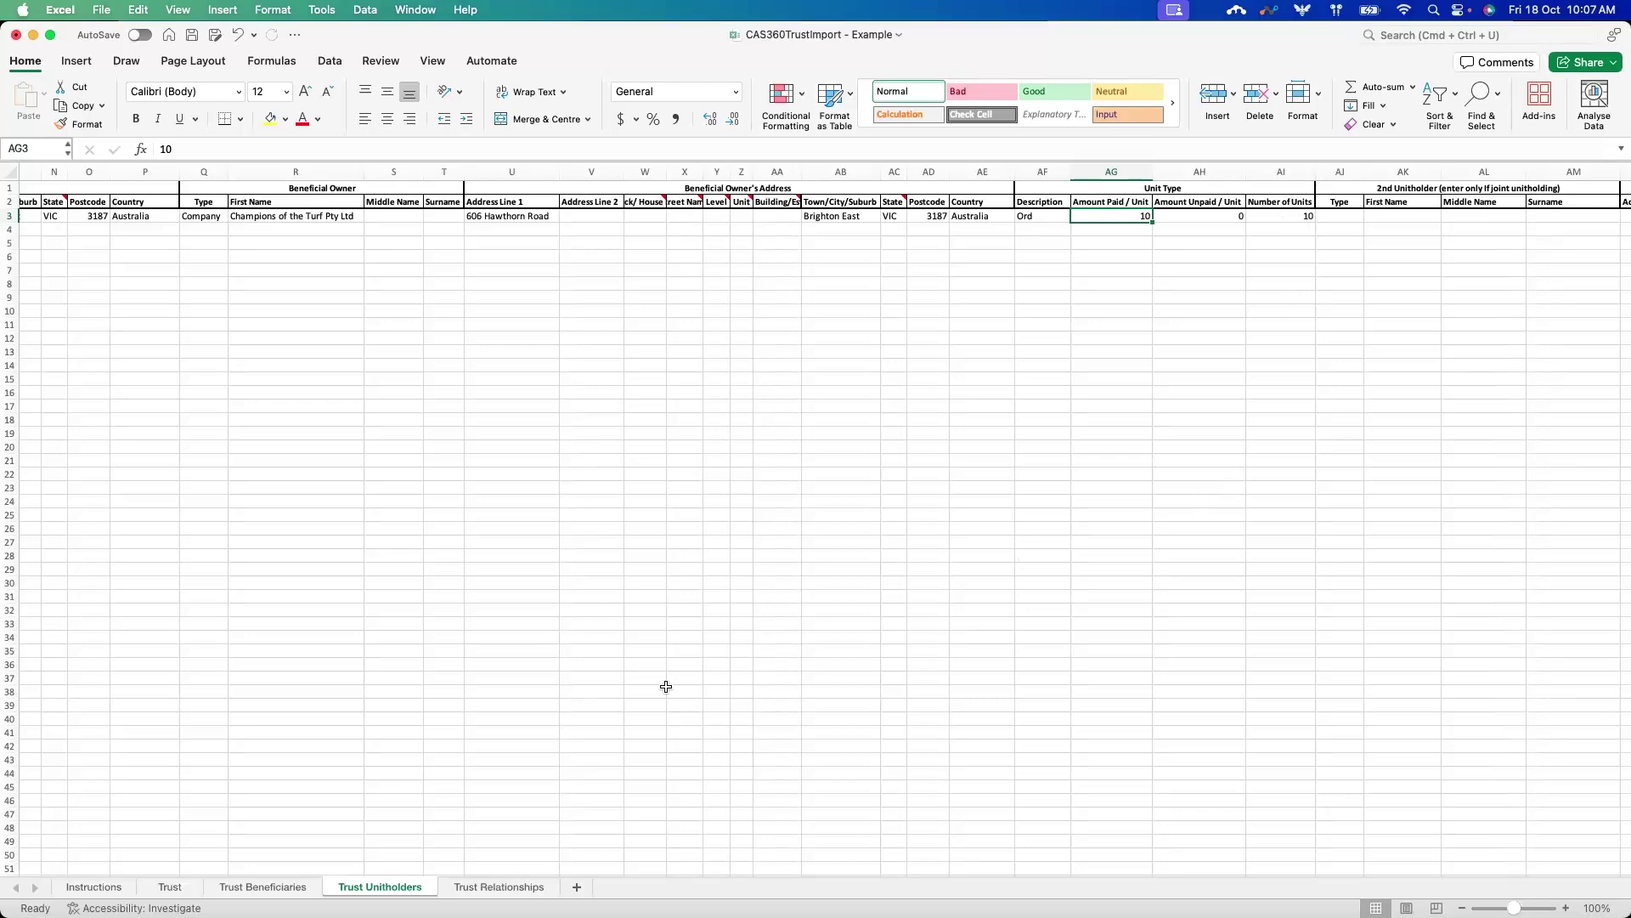
- Review the two sample trustee rows on Trust Relationships, then return to CAS360 in Chrome
{"action": "left_click", "coordinate": [502, 887]}
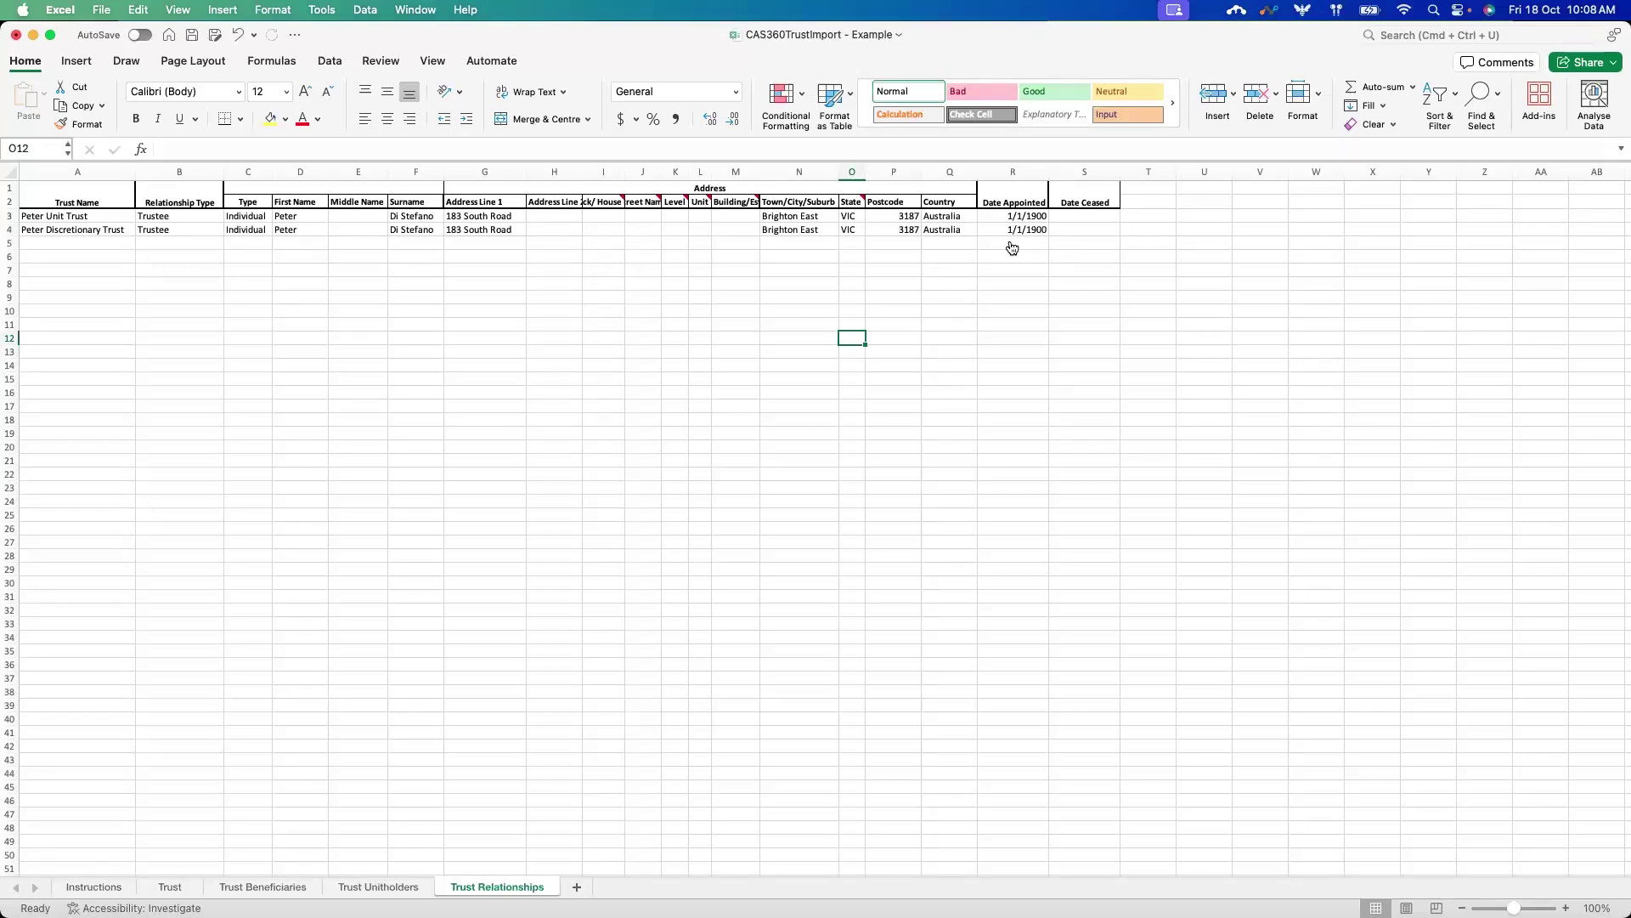
{"action": "key", "text": "super+Tab"}
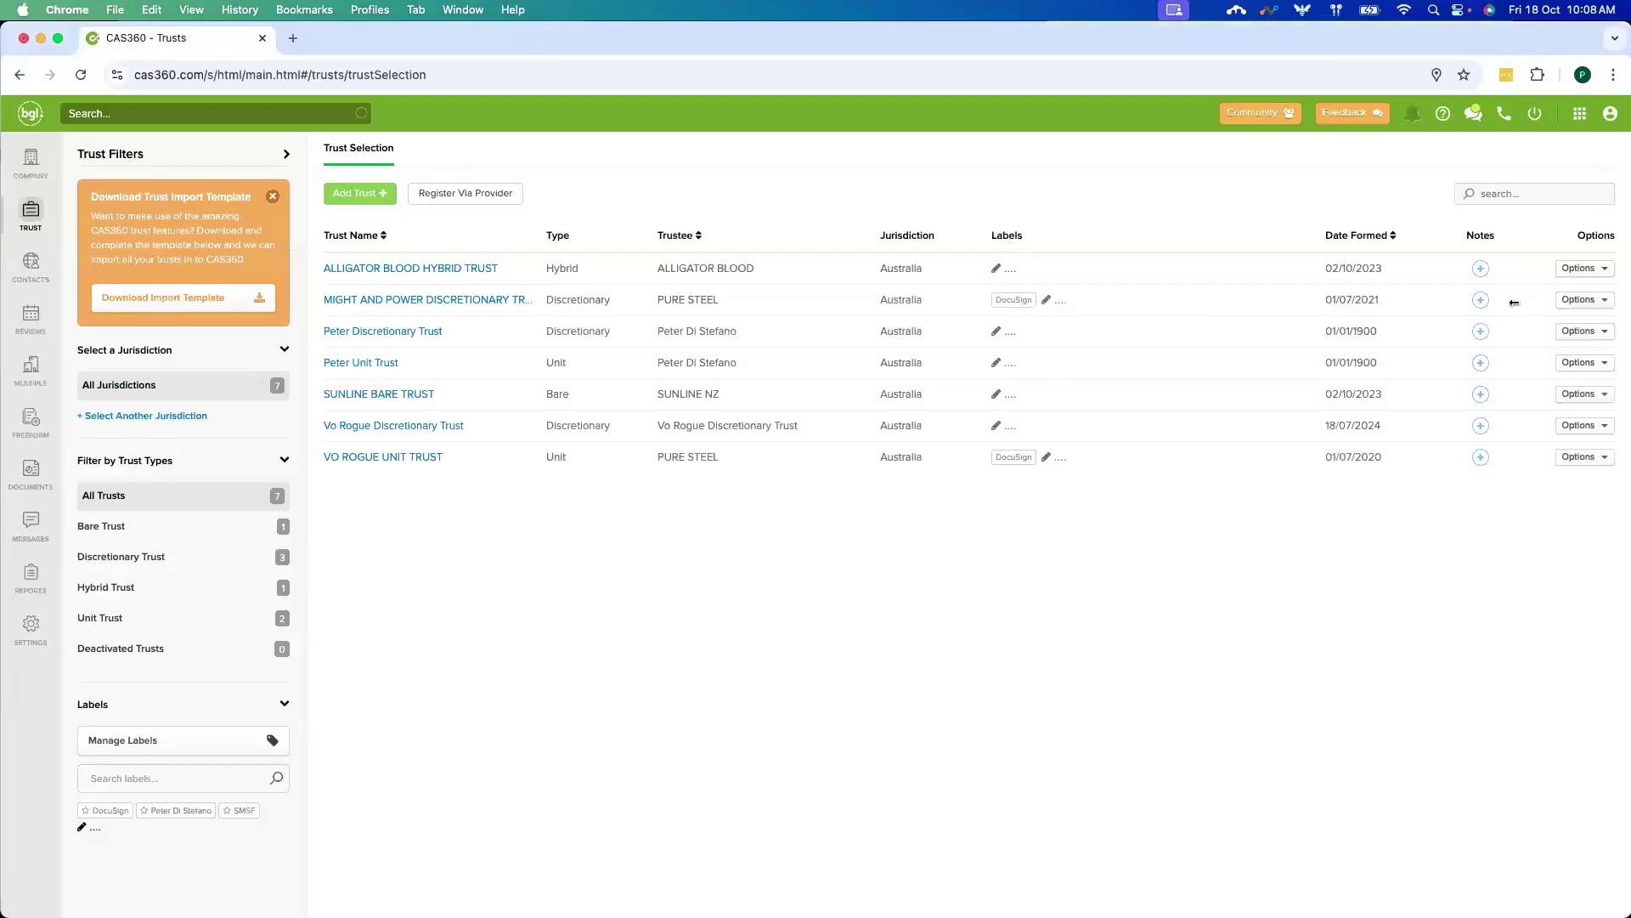
- Search help for 'trust import spreadsheet', then start a Log a Support Call form
{"action": "left_click", "coordinate": [1505, 119]}
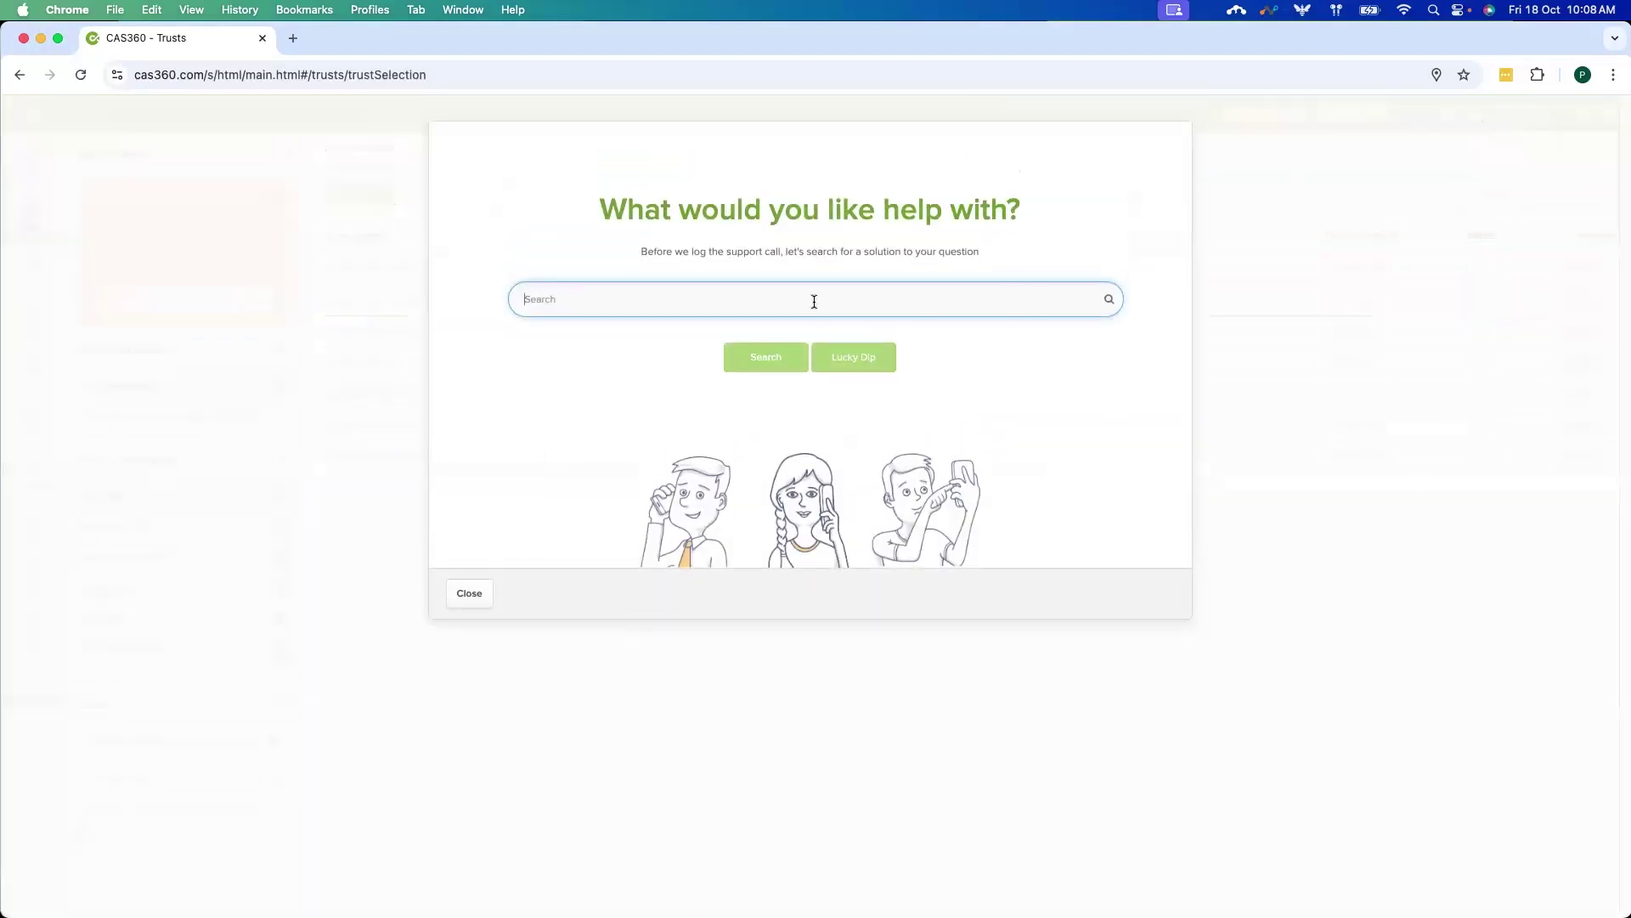
{"action": "type", "text": "trust "}
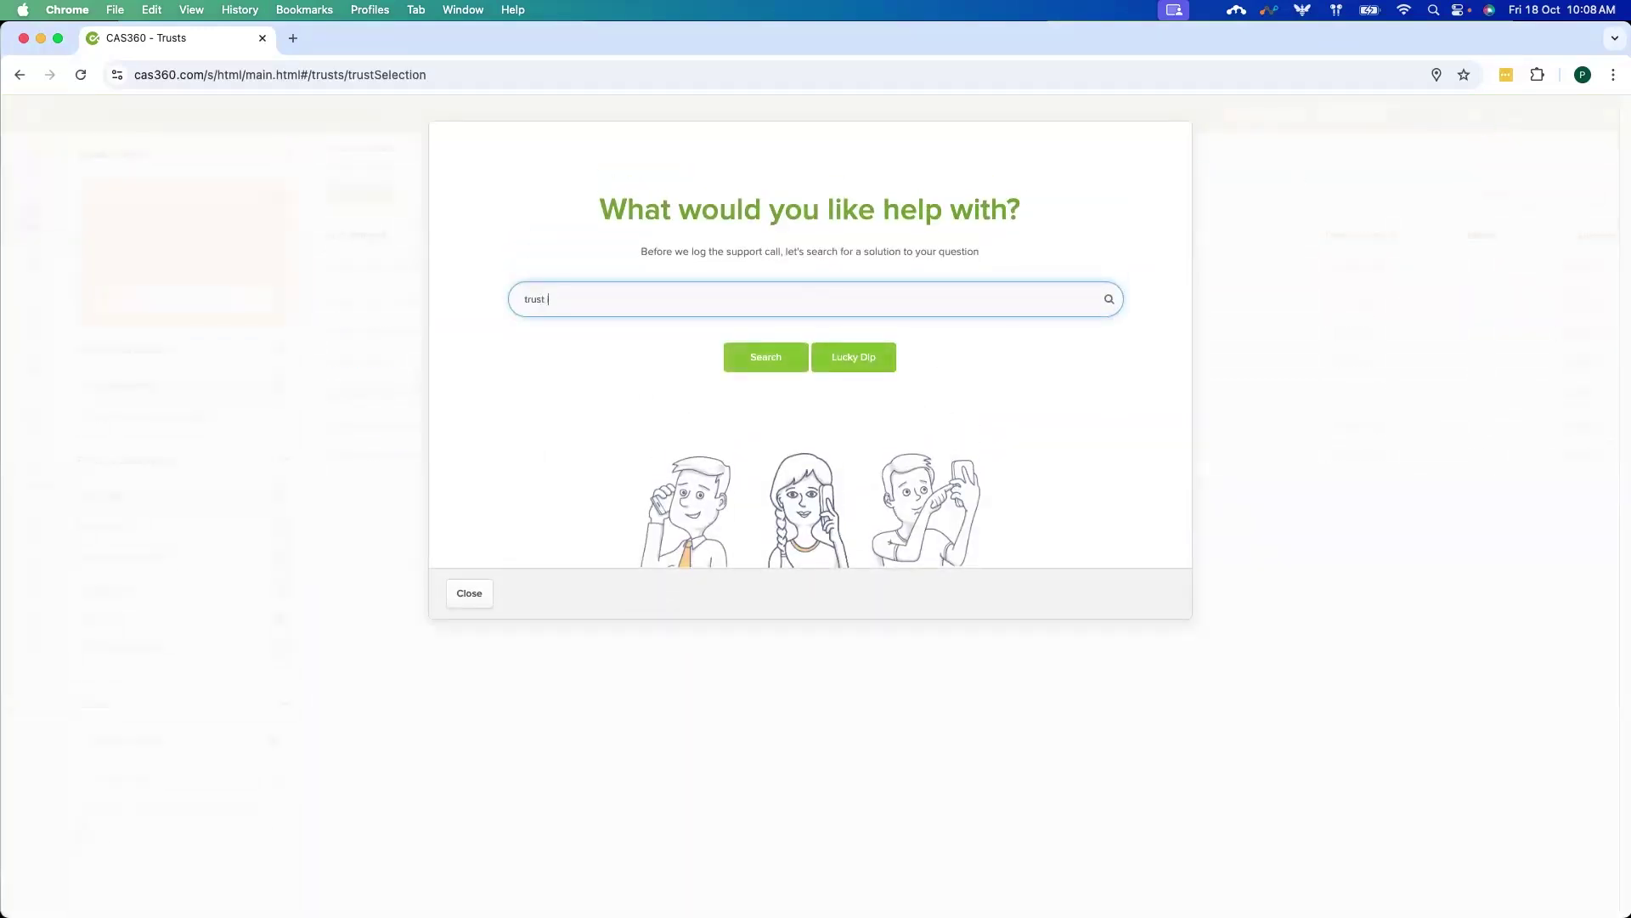
{"action": "type", "text": "import spreadsheet"}
{"action": "left_click", "coordinate": [763, 361]}
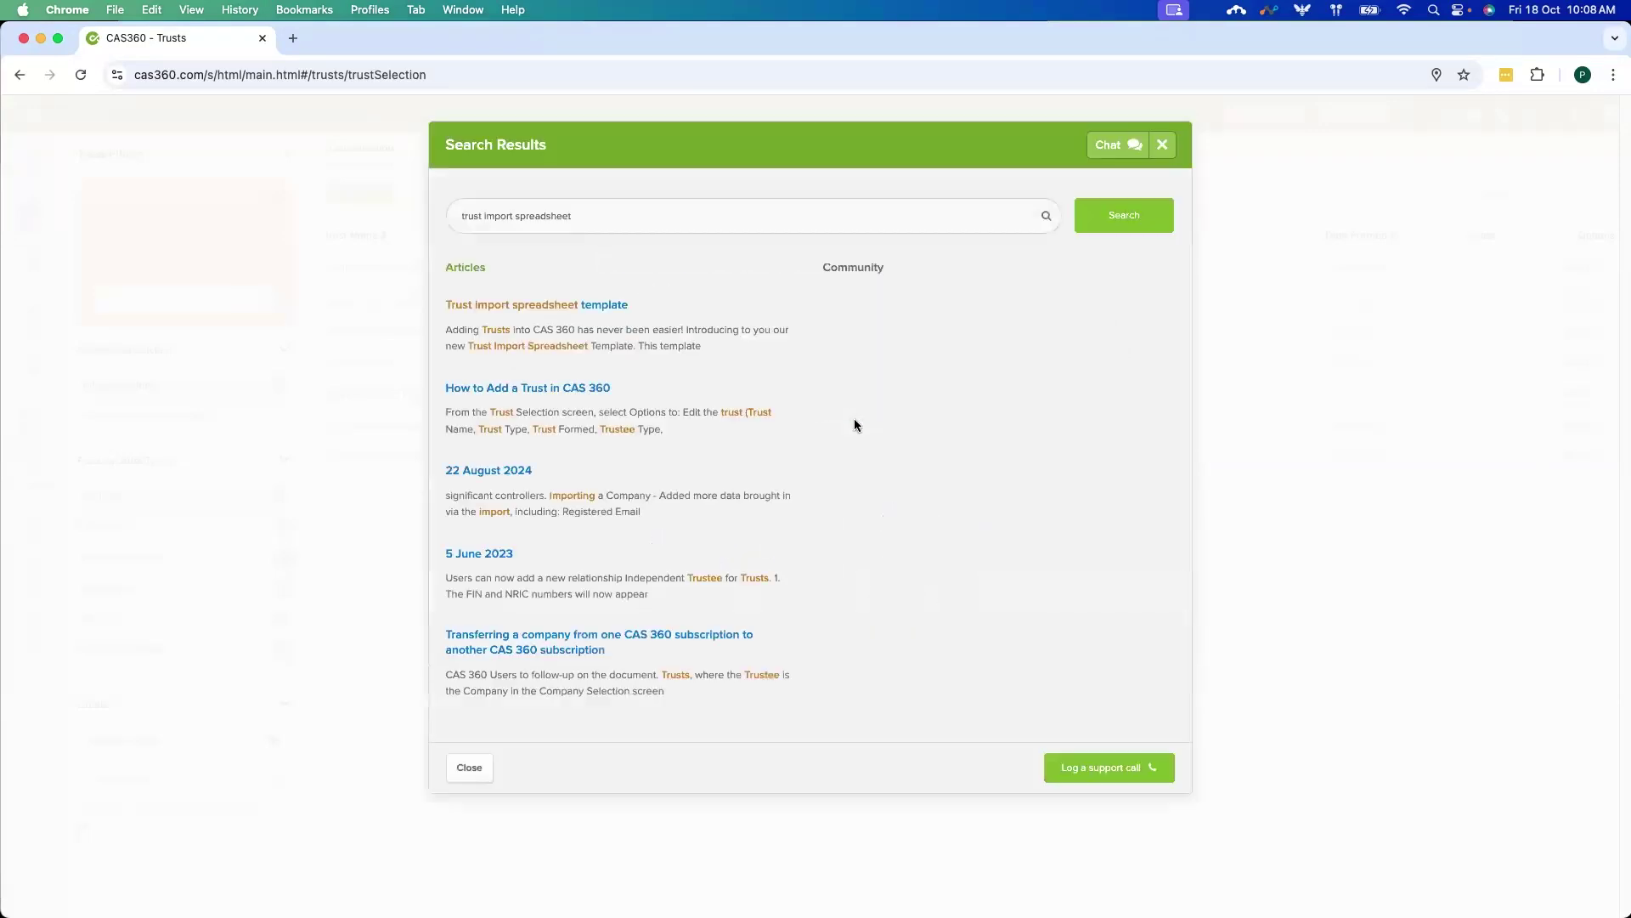
{"action": "left_click", "coordinate": [1102, 769]}
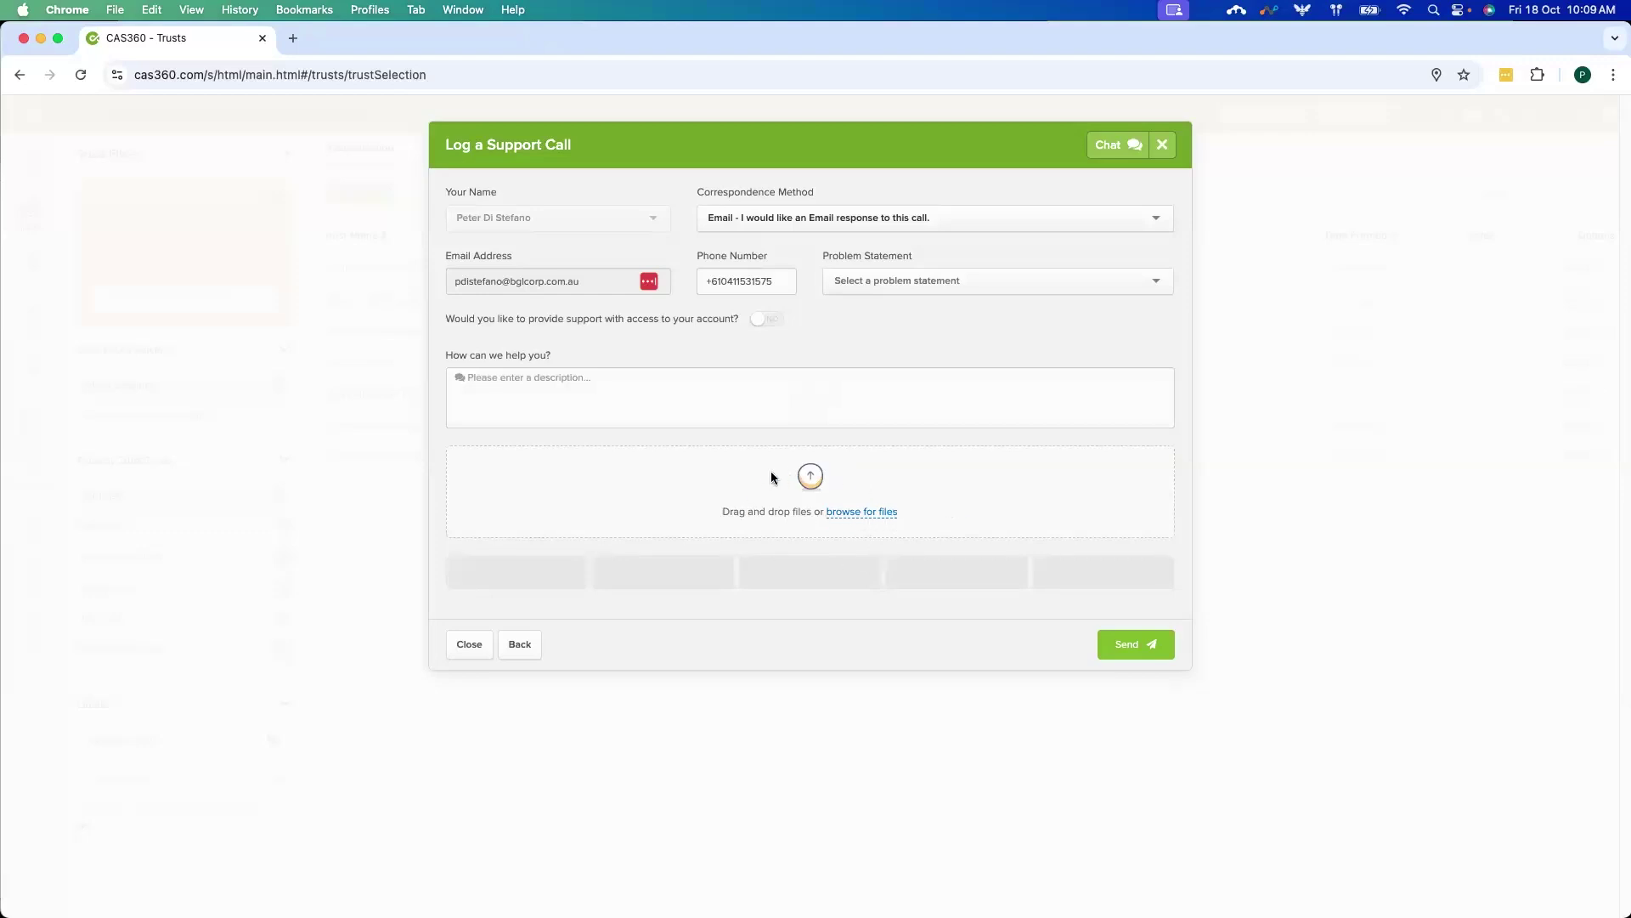
- Close the Log a Support Call form, leaving the seven-trust list showing
{"action": "left_click", "coordinate": [482, 648]}
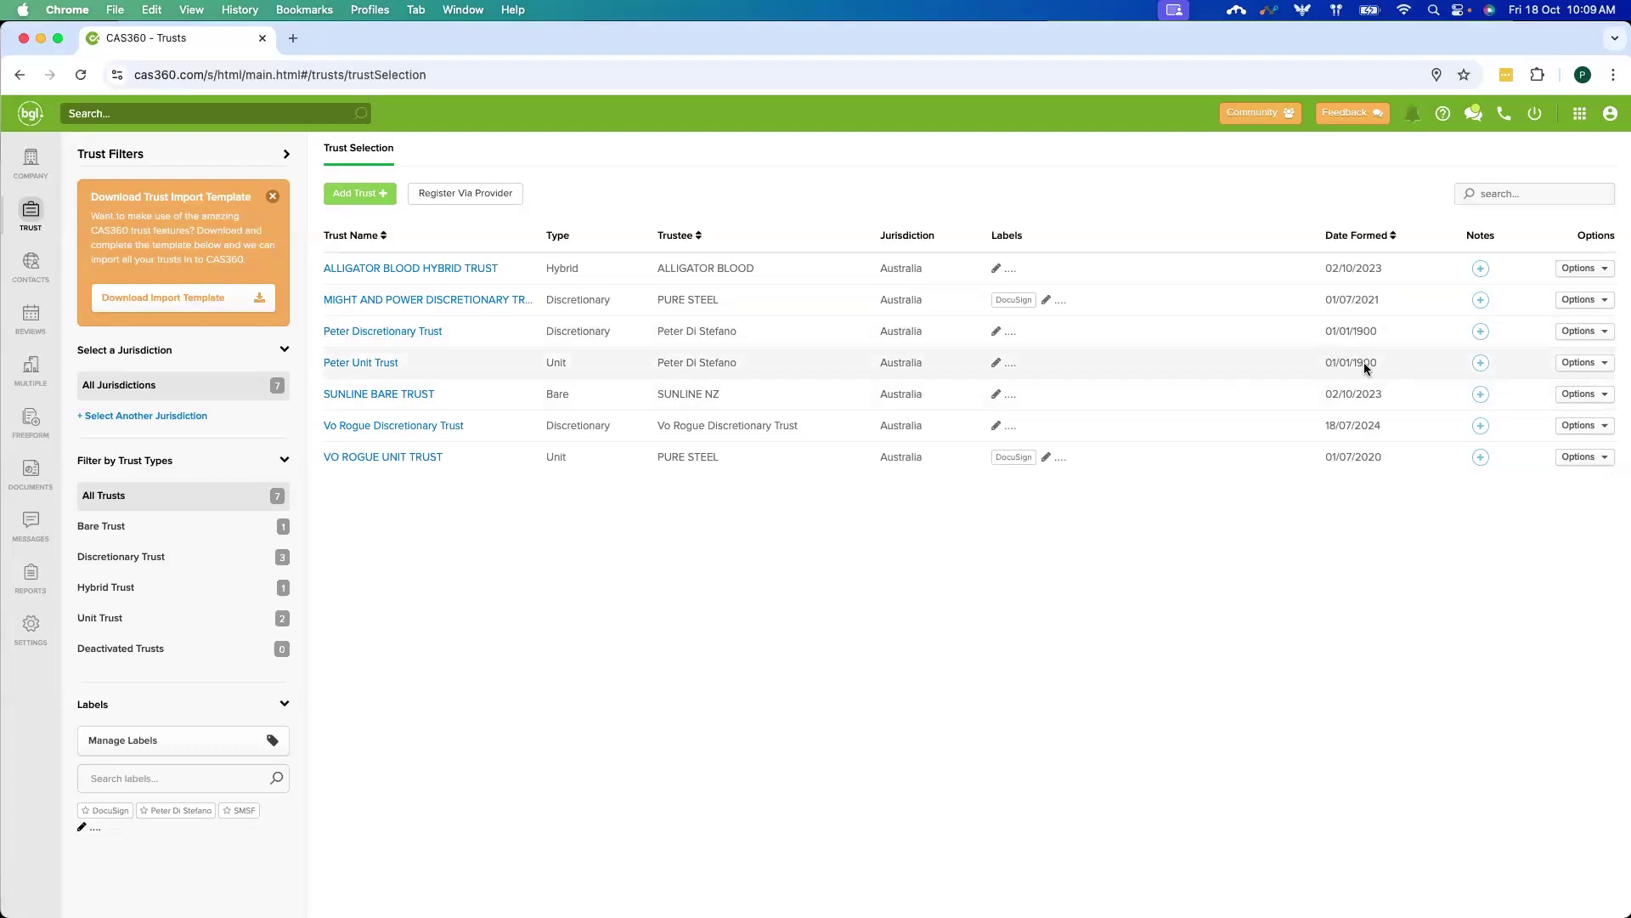
- Set Peter Unit Trust's Trust Formed date to 01/01/2000 and save
{"action": "left_click", "coordinate": [364, 363]}
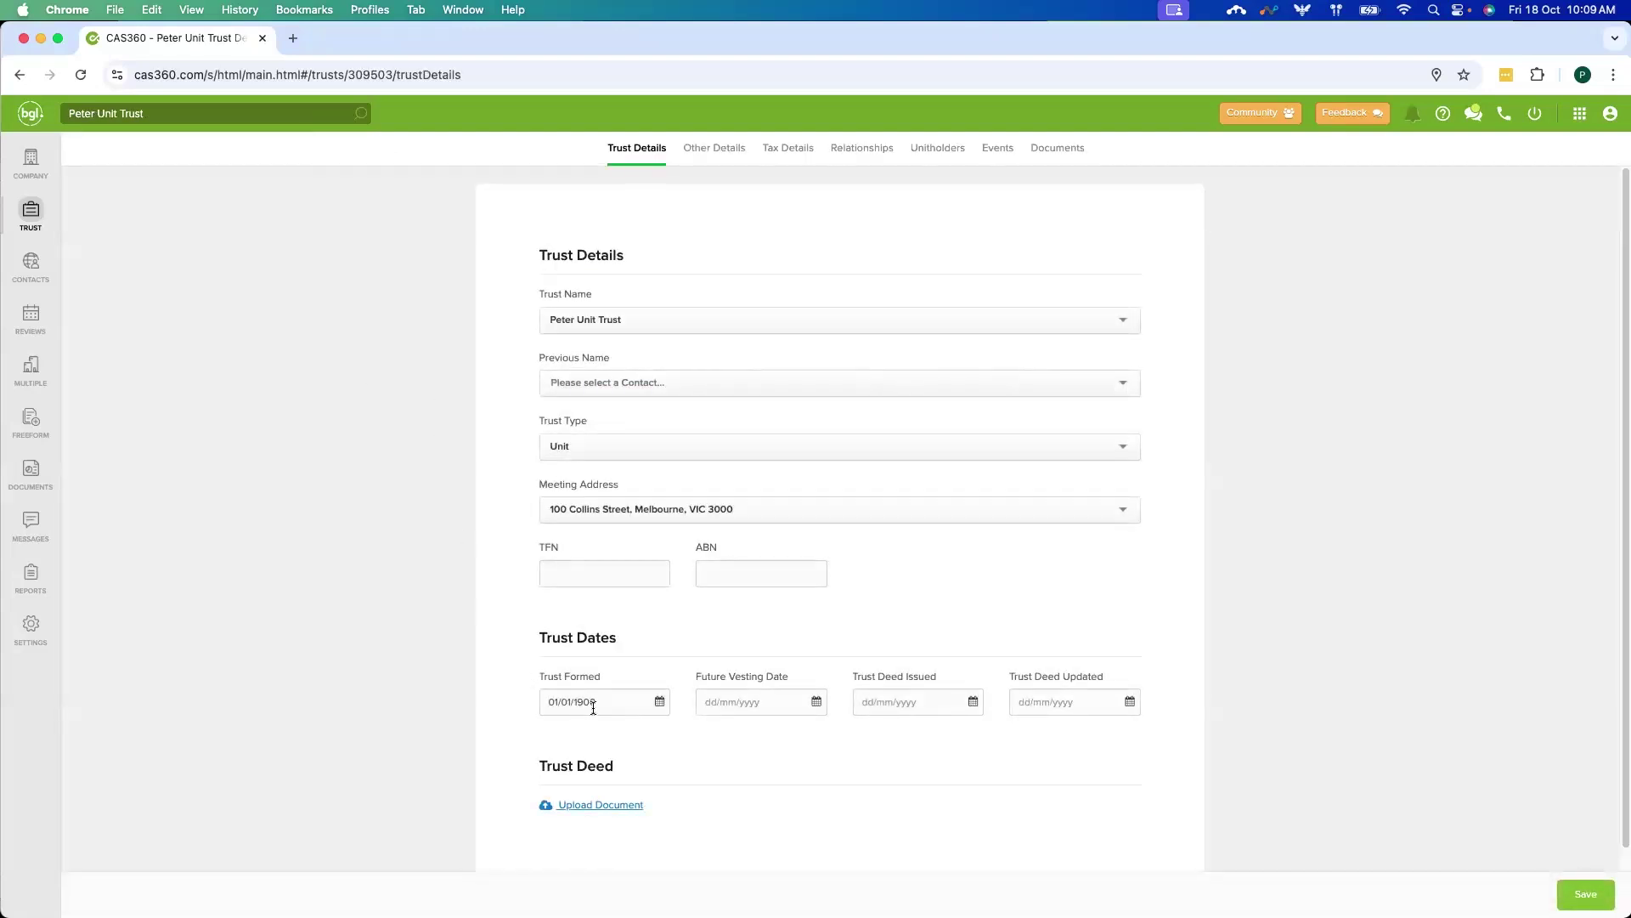
{"action": "left_click", "coordinate": [628, 708]}
{"action": "key", "text": "BackSpace"}
{"action": "type", "text": "2000"}
{"action": "left_click", "coordinate": [1579, 894]}
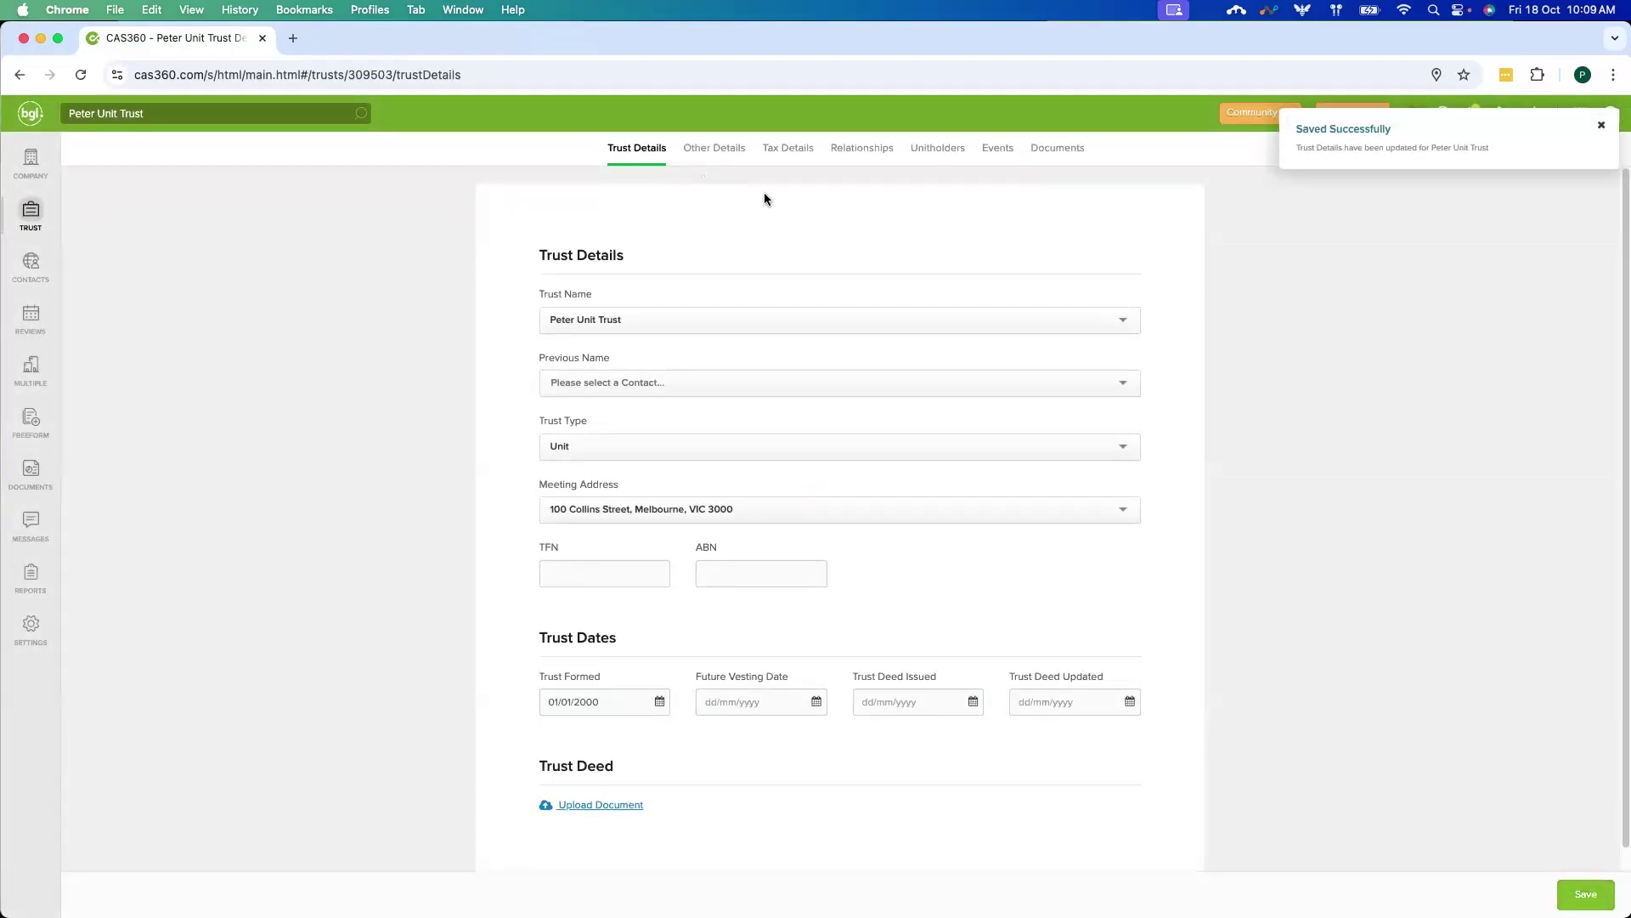
{"action": "left_click", "coordinate": [724, 154]}
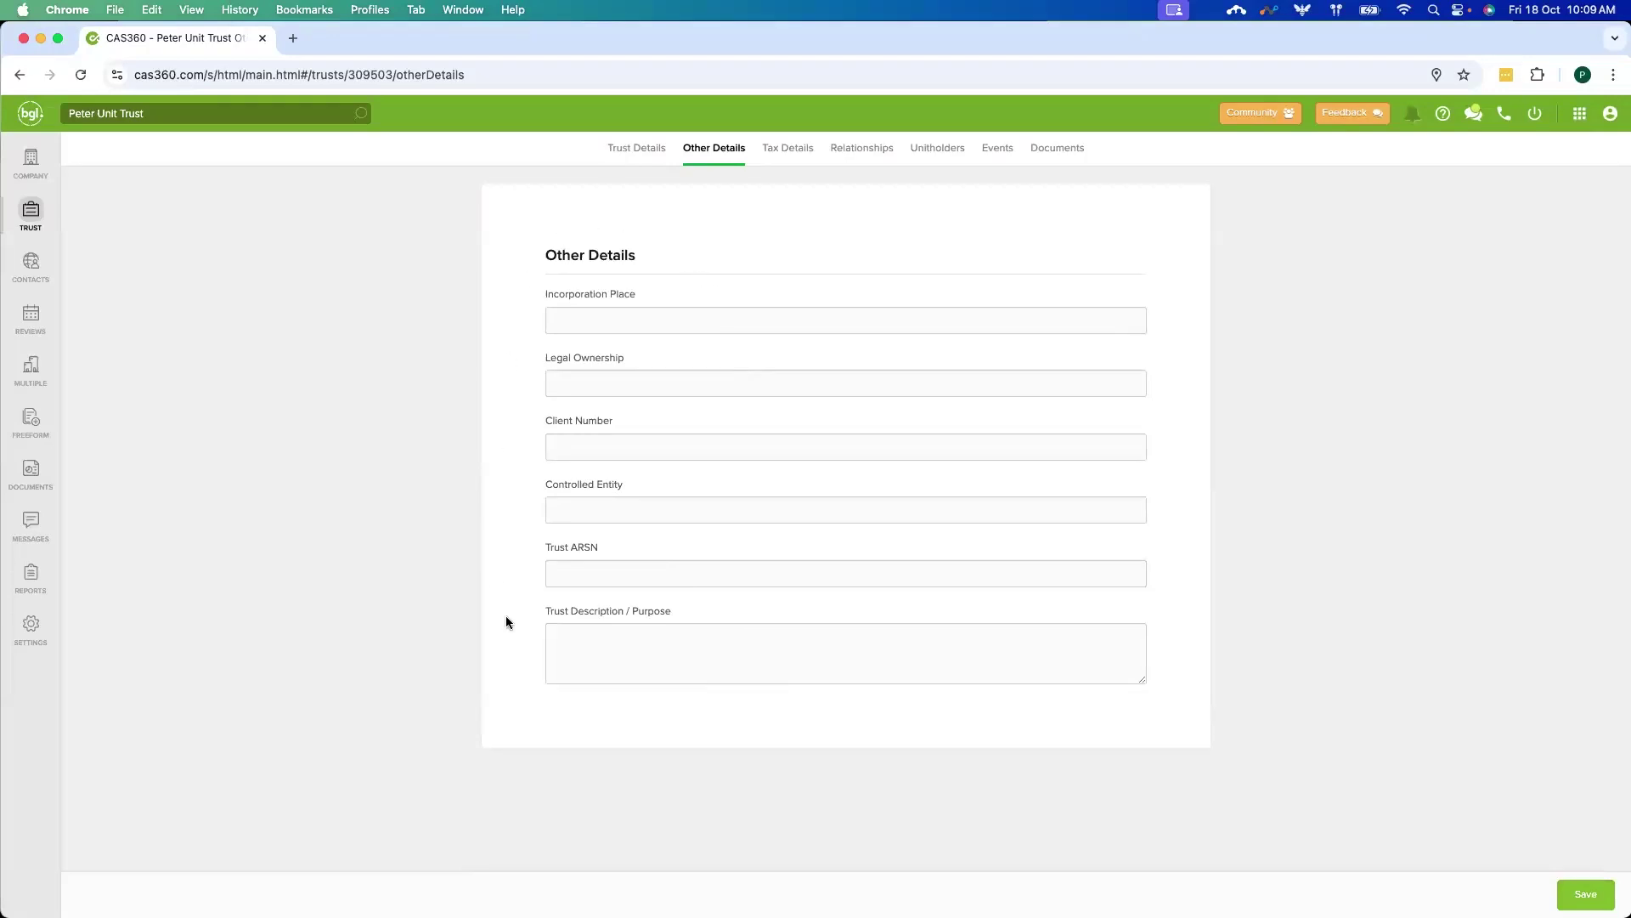
- Move from Peter Unit Trust's empty Other Details to its Tax Details page
{"action": "left_click", "coordinate": [781, 161]}
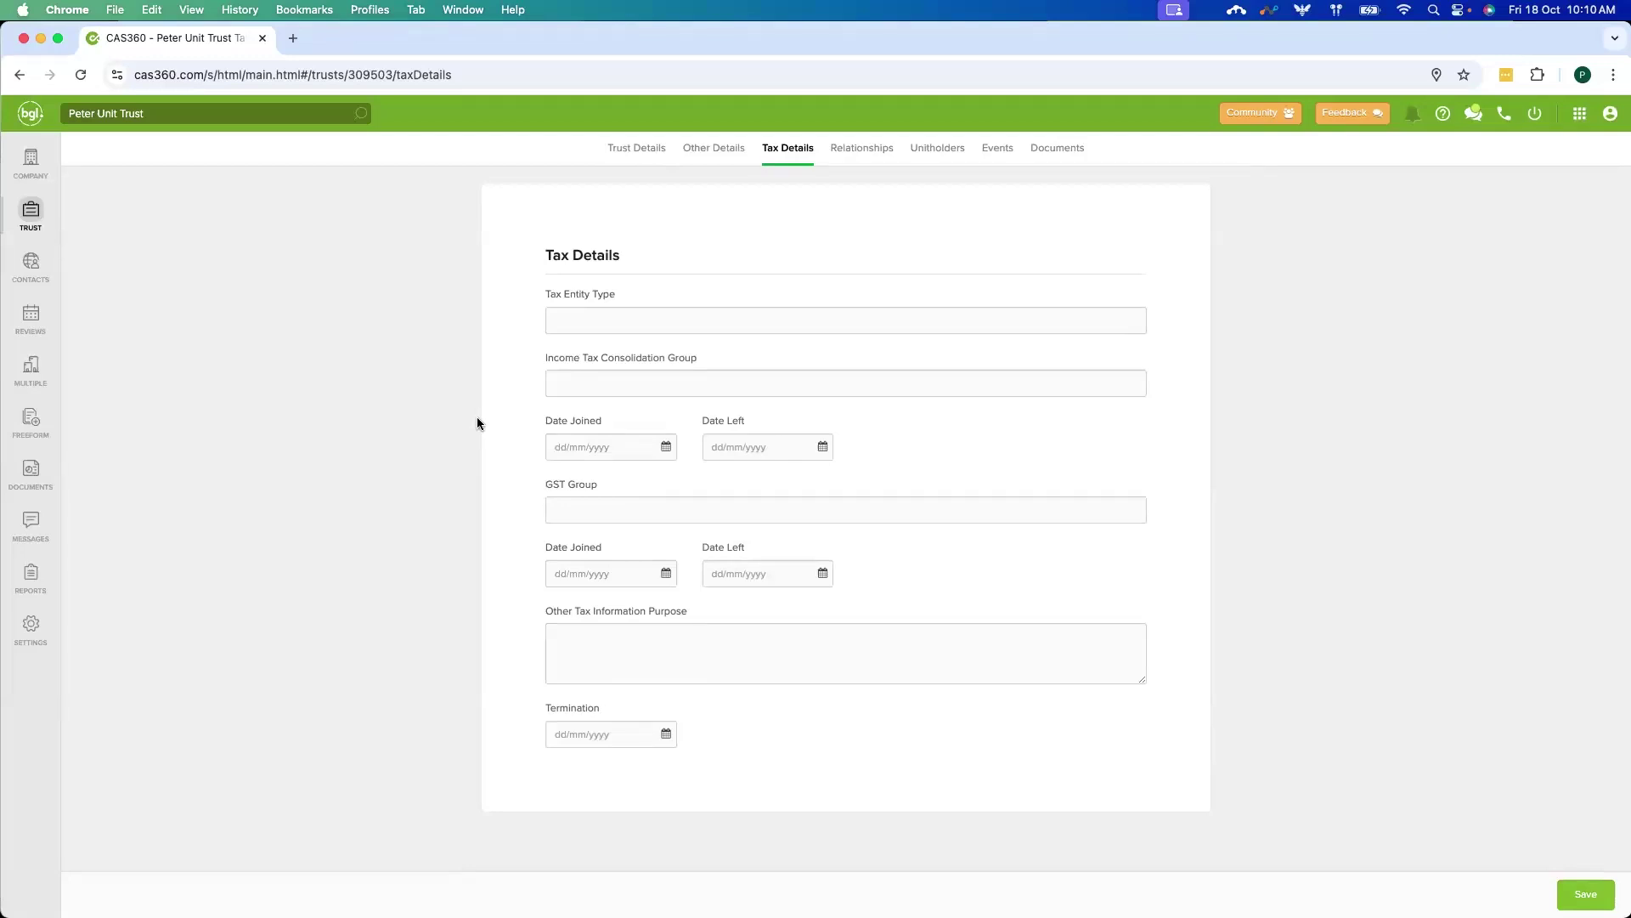
- Review the unit trust's relationships and the appointed trustee's contact card
{"action": "left_click", "coordinate": [868, 154]}
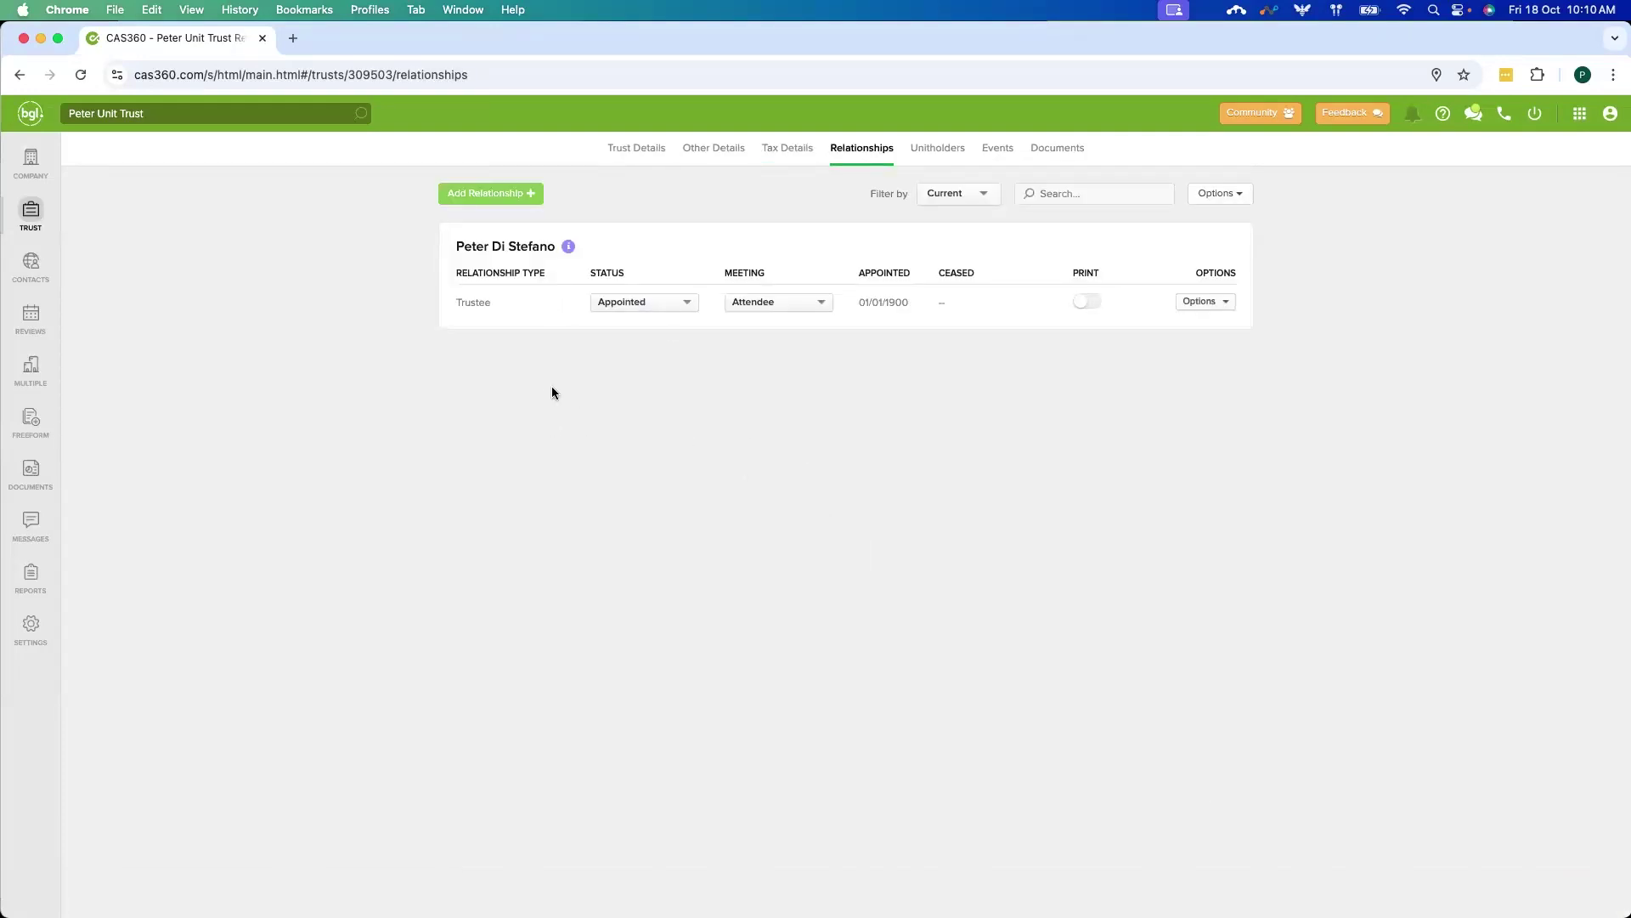
{"action": "left_click", "coordinate": [569, 249]}
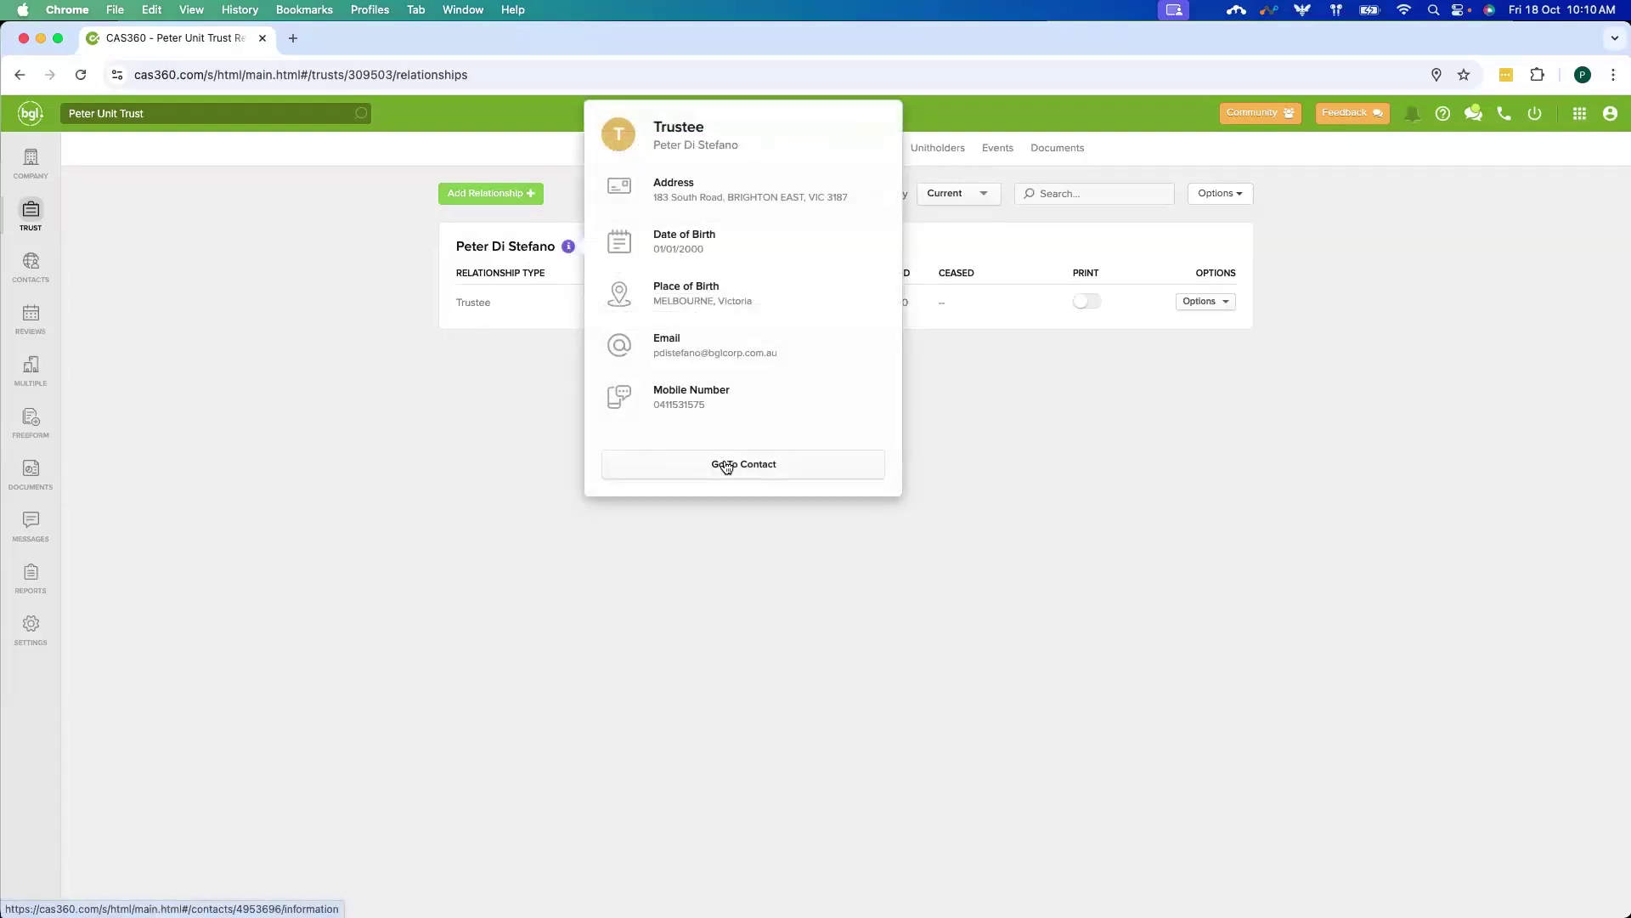
{"action": "left_click", "coordinate": [716, 571]}
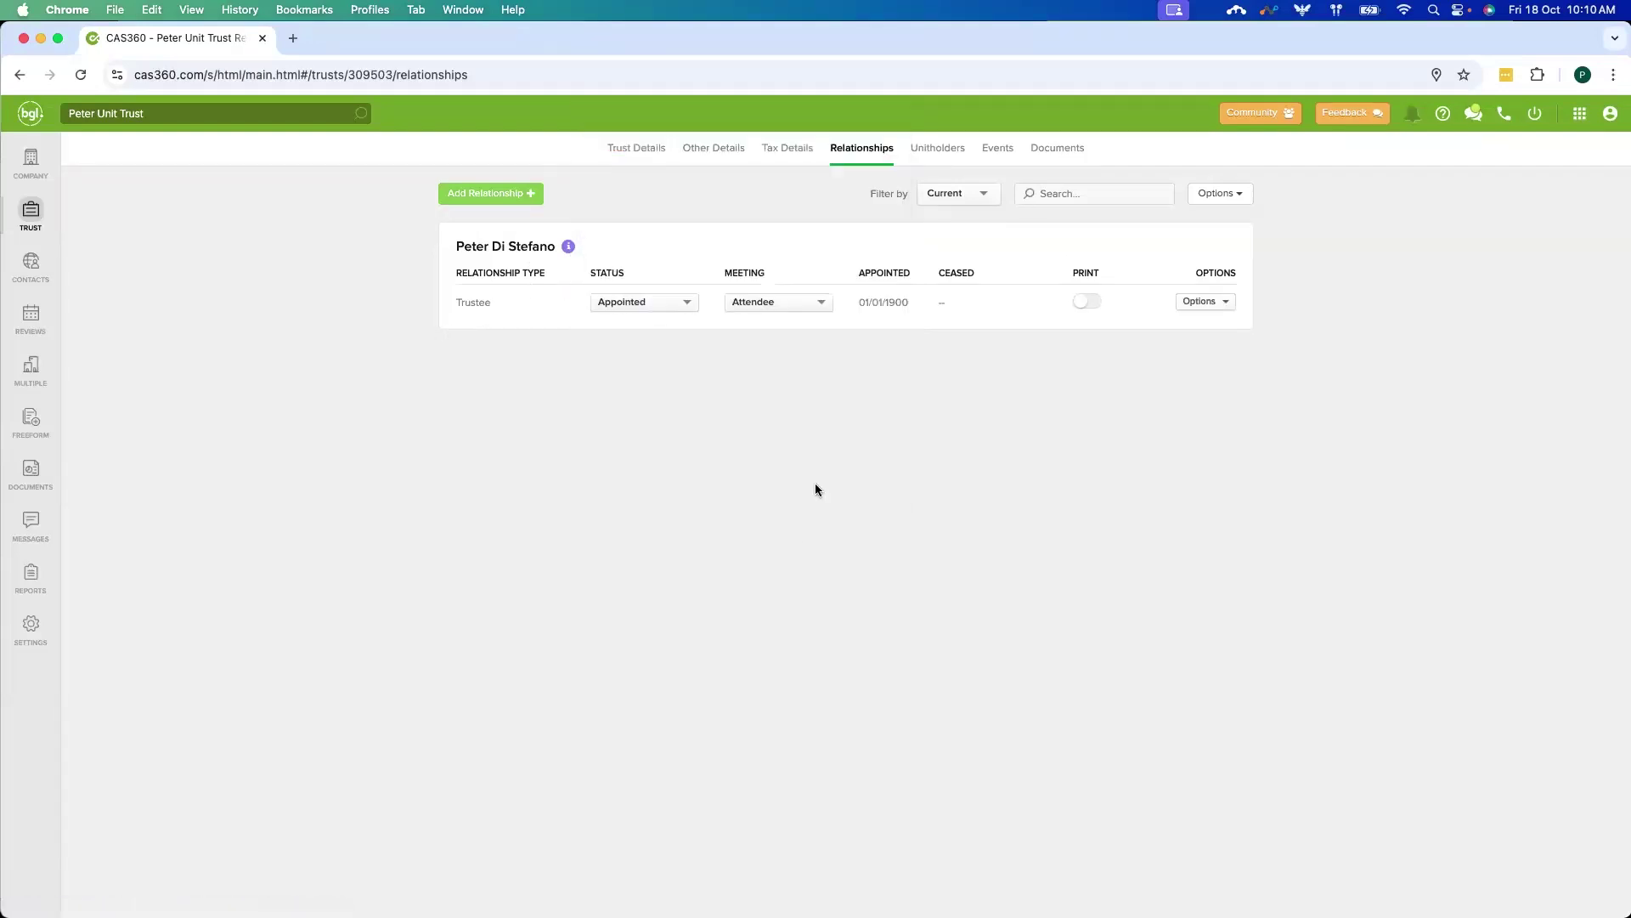
{"action": "left_click", "coordinate": [938, 149]}
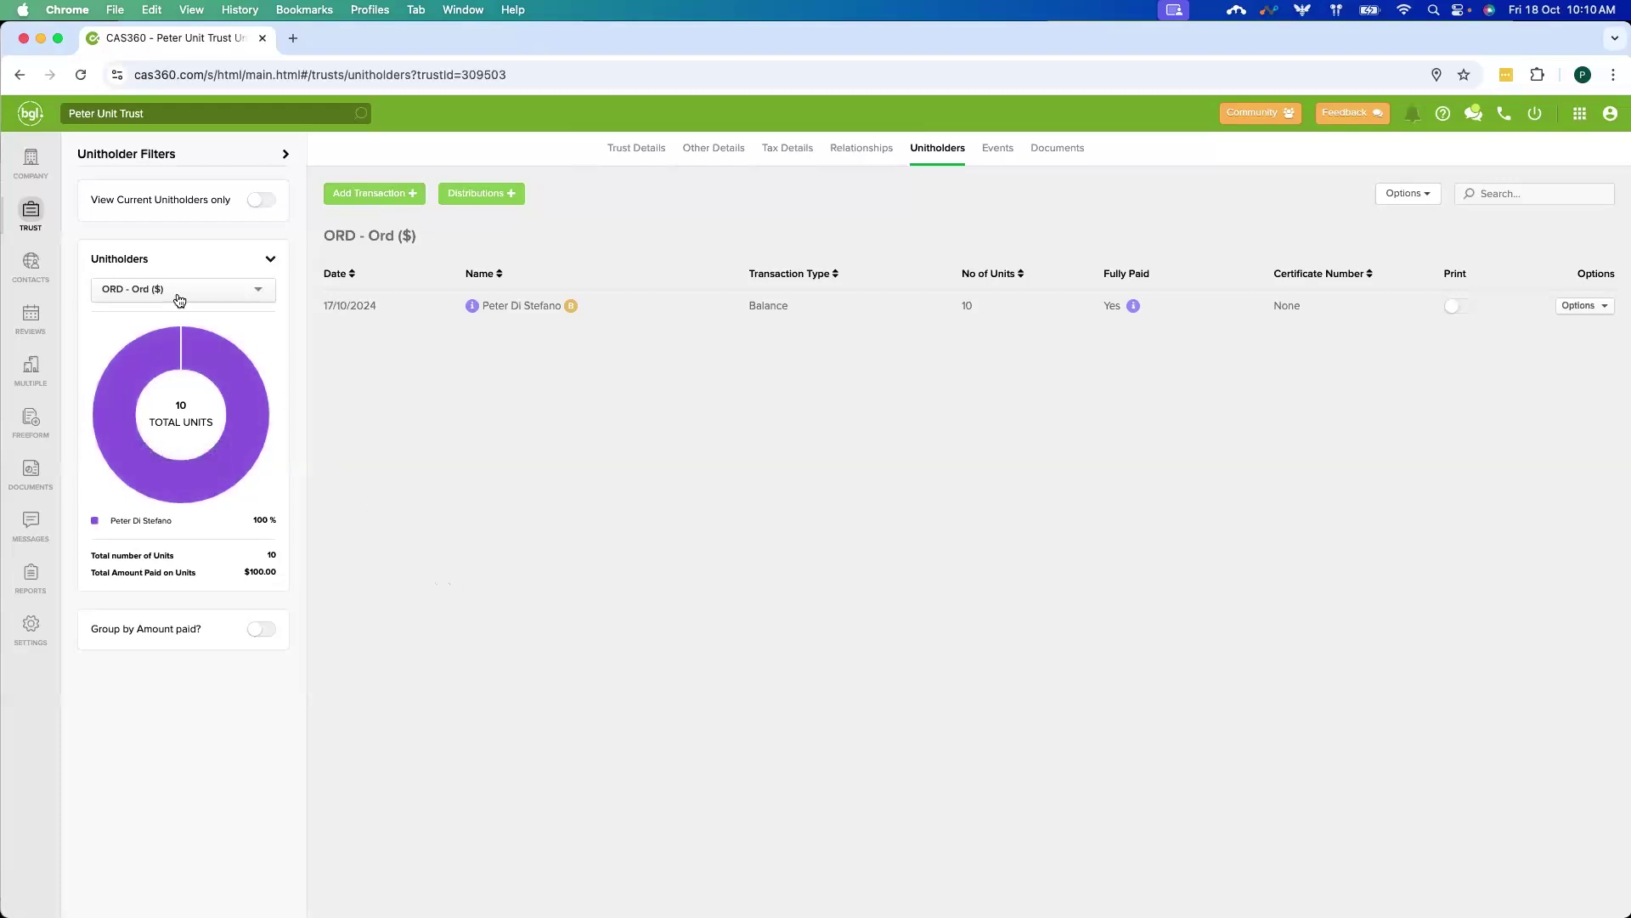
- Inspect the unitholders donut chart and beneficial owner badge showing 10 ORD units
{"action": "mouse_move", "coordinate": [176, 378]}
{"action": "mouse_move", "coordinate": [574, 315]}
- Start an allotment of 10 ORD $10 fully paid units to the trustee
{"action": "left_click", "coordinate": [413, 194]}
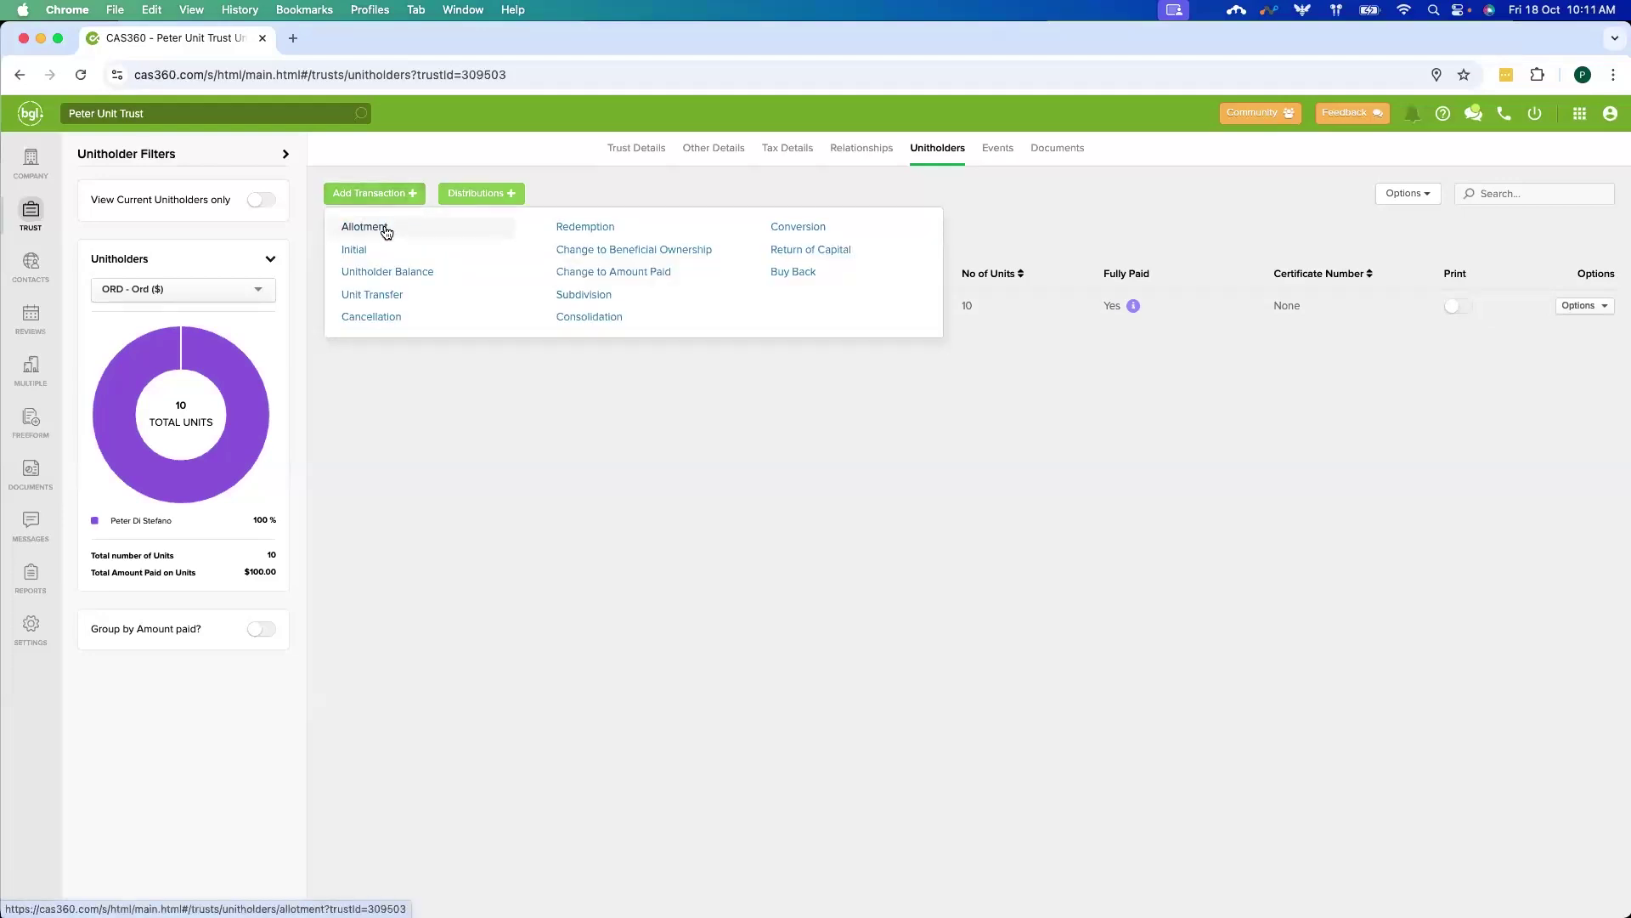
{"action": "left_click", "coordinate": [384, 228]}
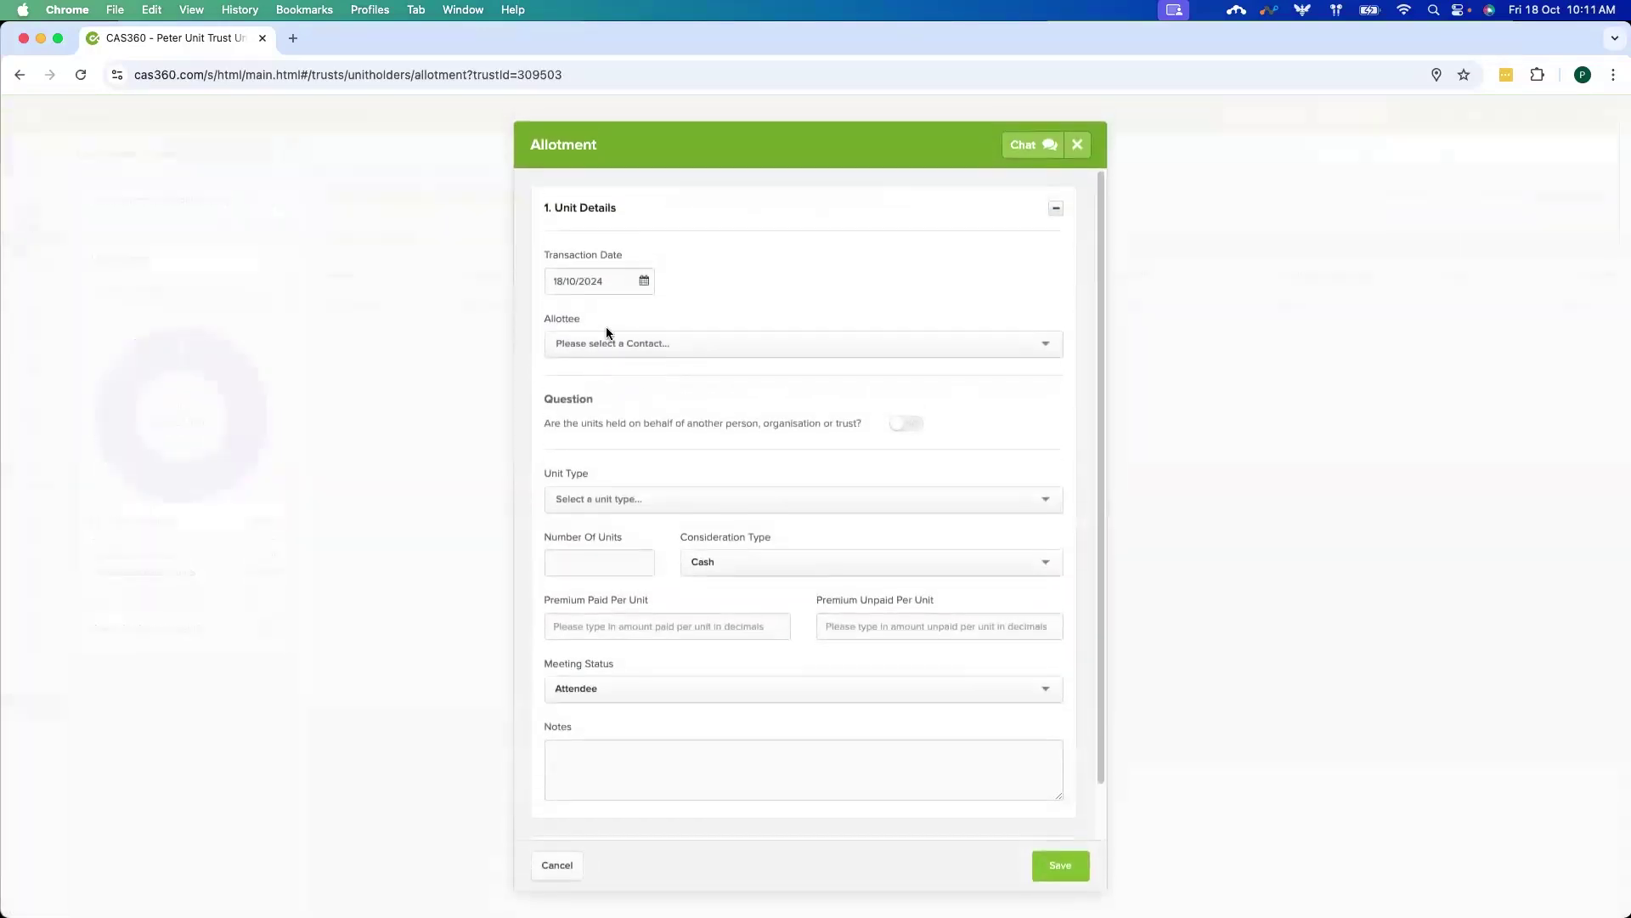
{"action": "left_click", "coordinate": [638, 352]}
{"action": "left_click", "coordinate": [627, 392]}
{"action": "left_click", "coordinate": [673, 508]}
{"action": "left_click", "coordinate": [623, 549]}
{"action": "left_click", "coordinate": [600, 561]}
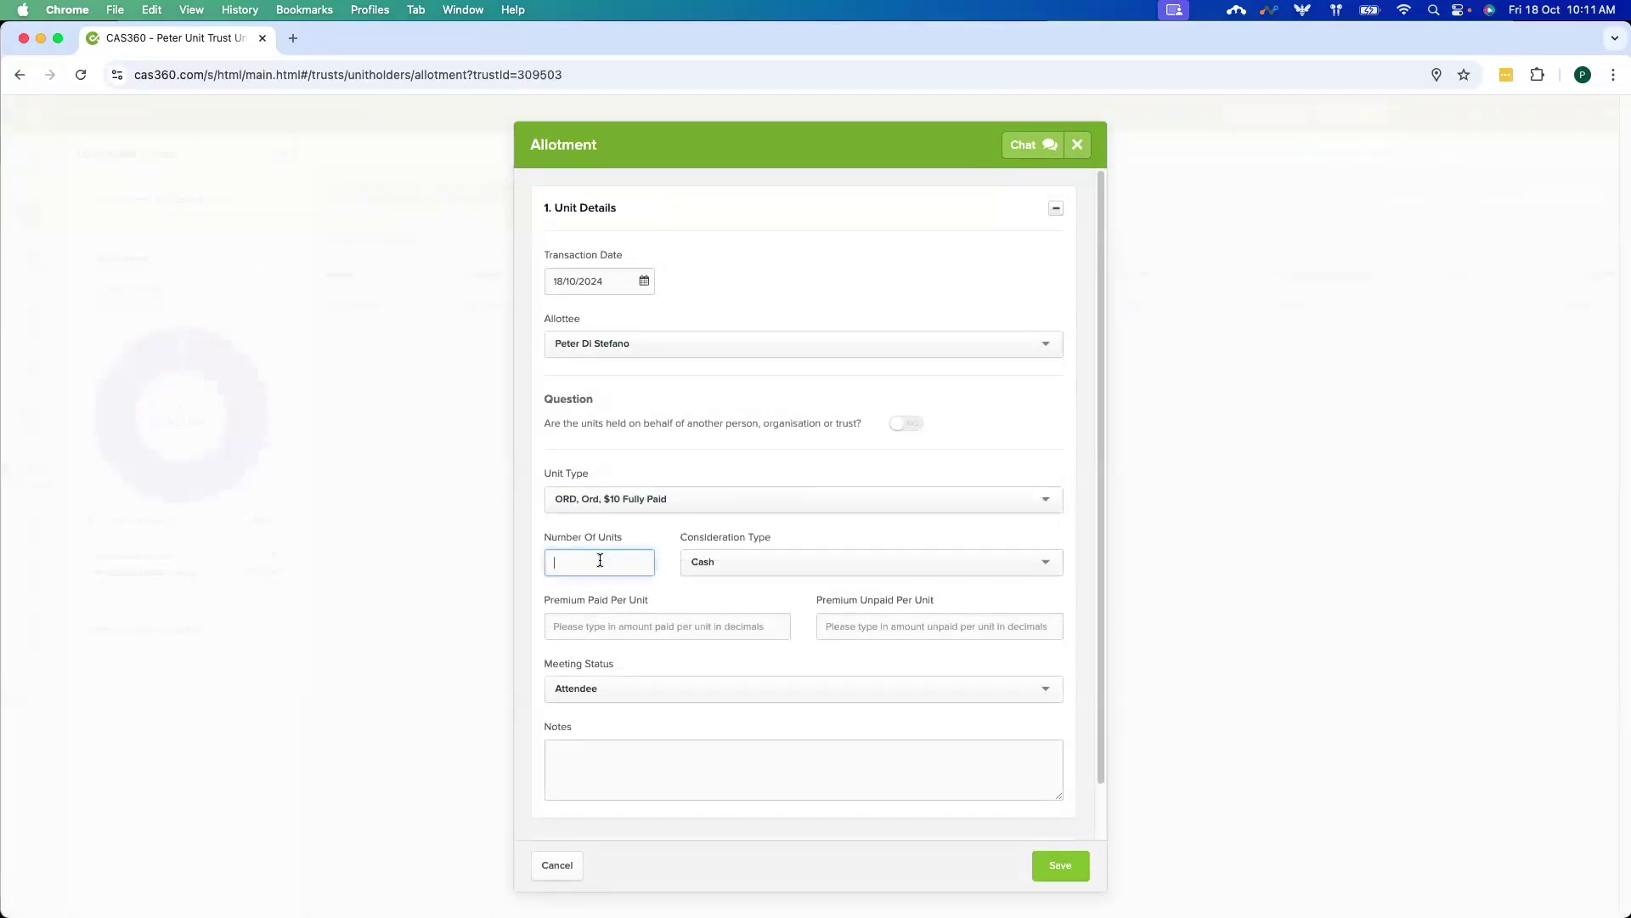
{"action": "type", "text": "10"}
- Mark the units as held on behalf of Champions of the Turf Pty Ltd and save
{"action": "scroll", "coordinate": [804, 712], "scroll_direction": "down", "scroll_amount": 3}
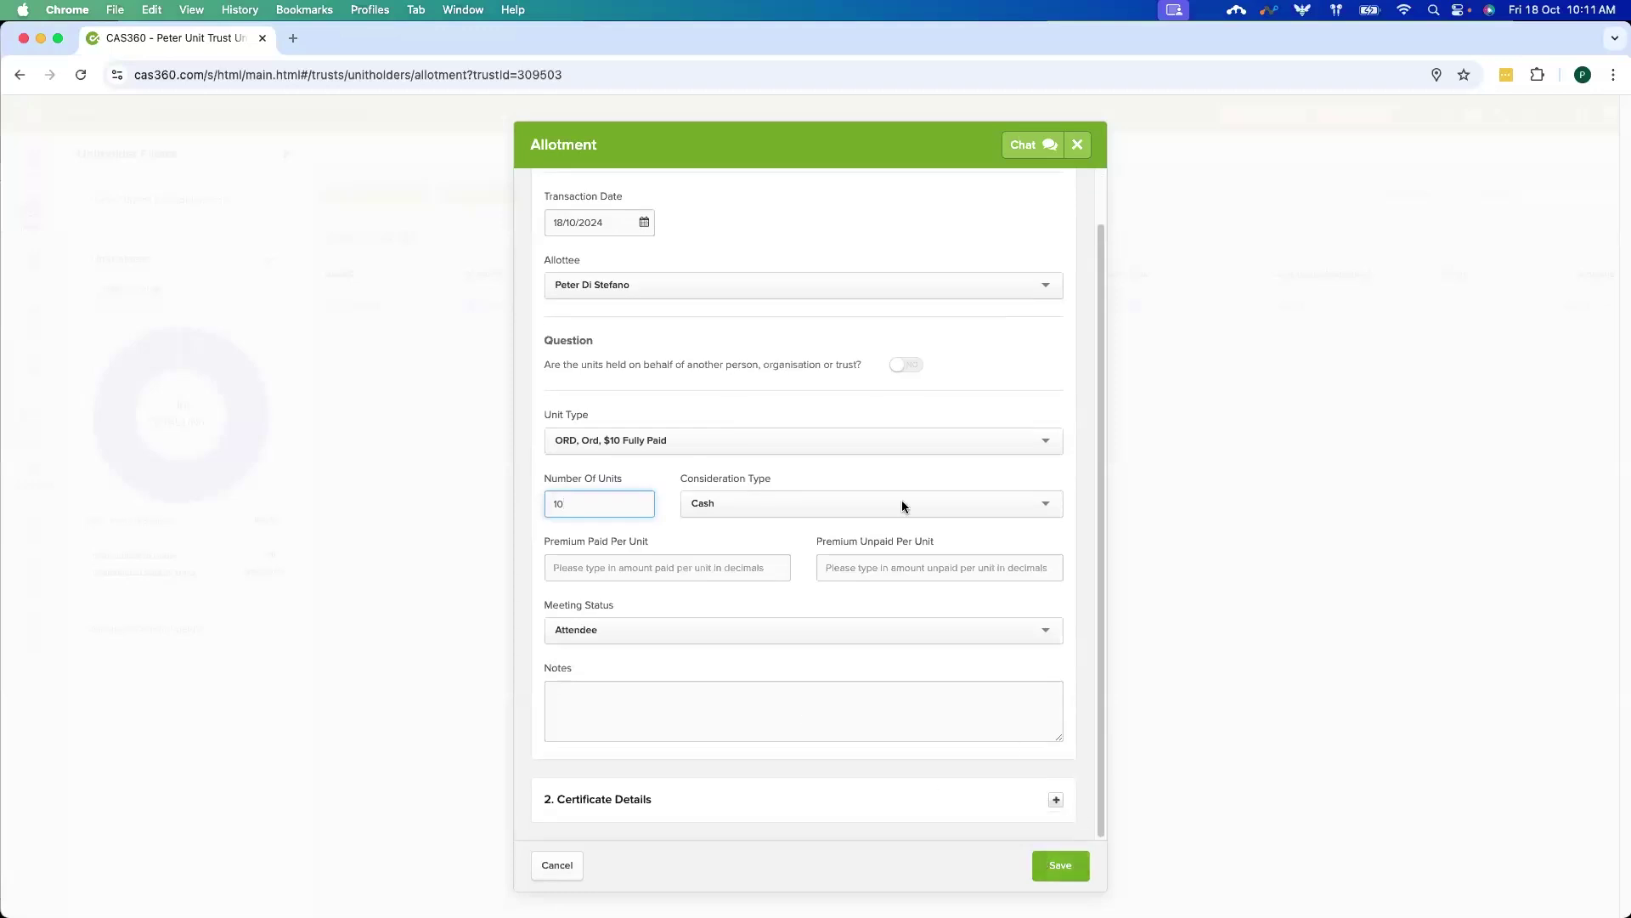
{"action": "left_click", "coordinate": [900, 373]}
{"action": "left_click", "coordinate": [718, 426]}
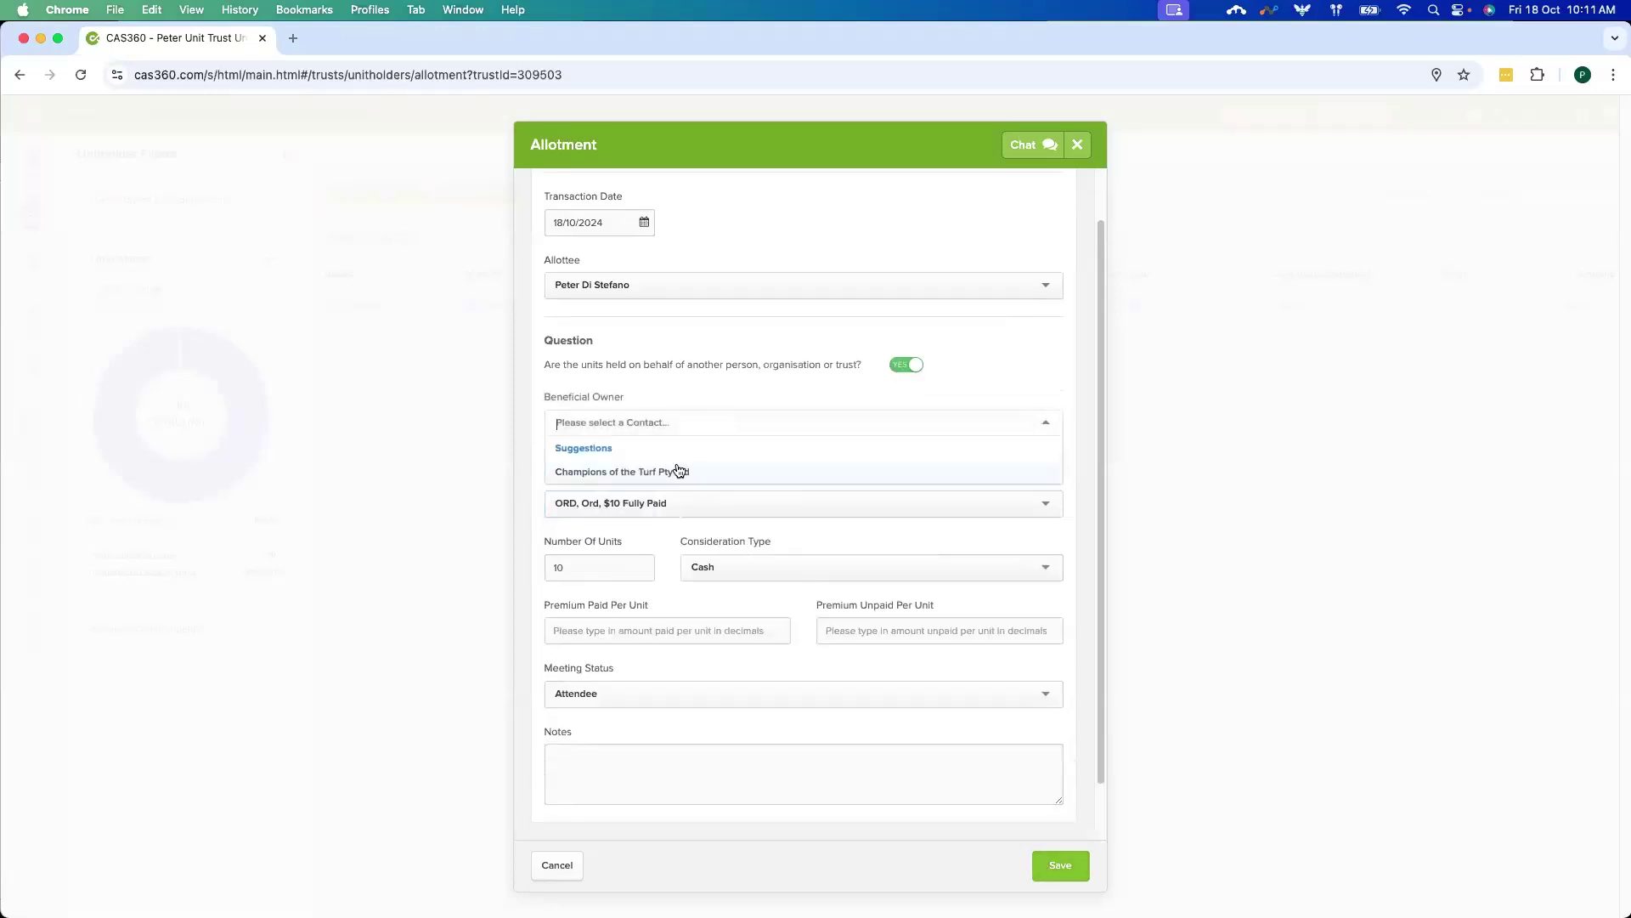
{"action": "left_click", "coordinate": [677, 470]}
{"action": "left_click", "coordinate": [1047, 866]}
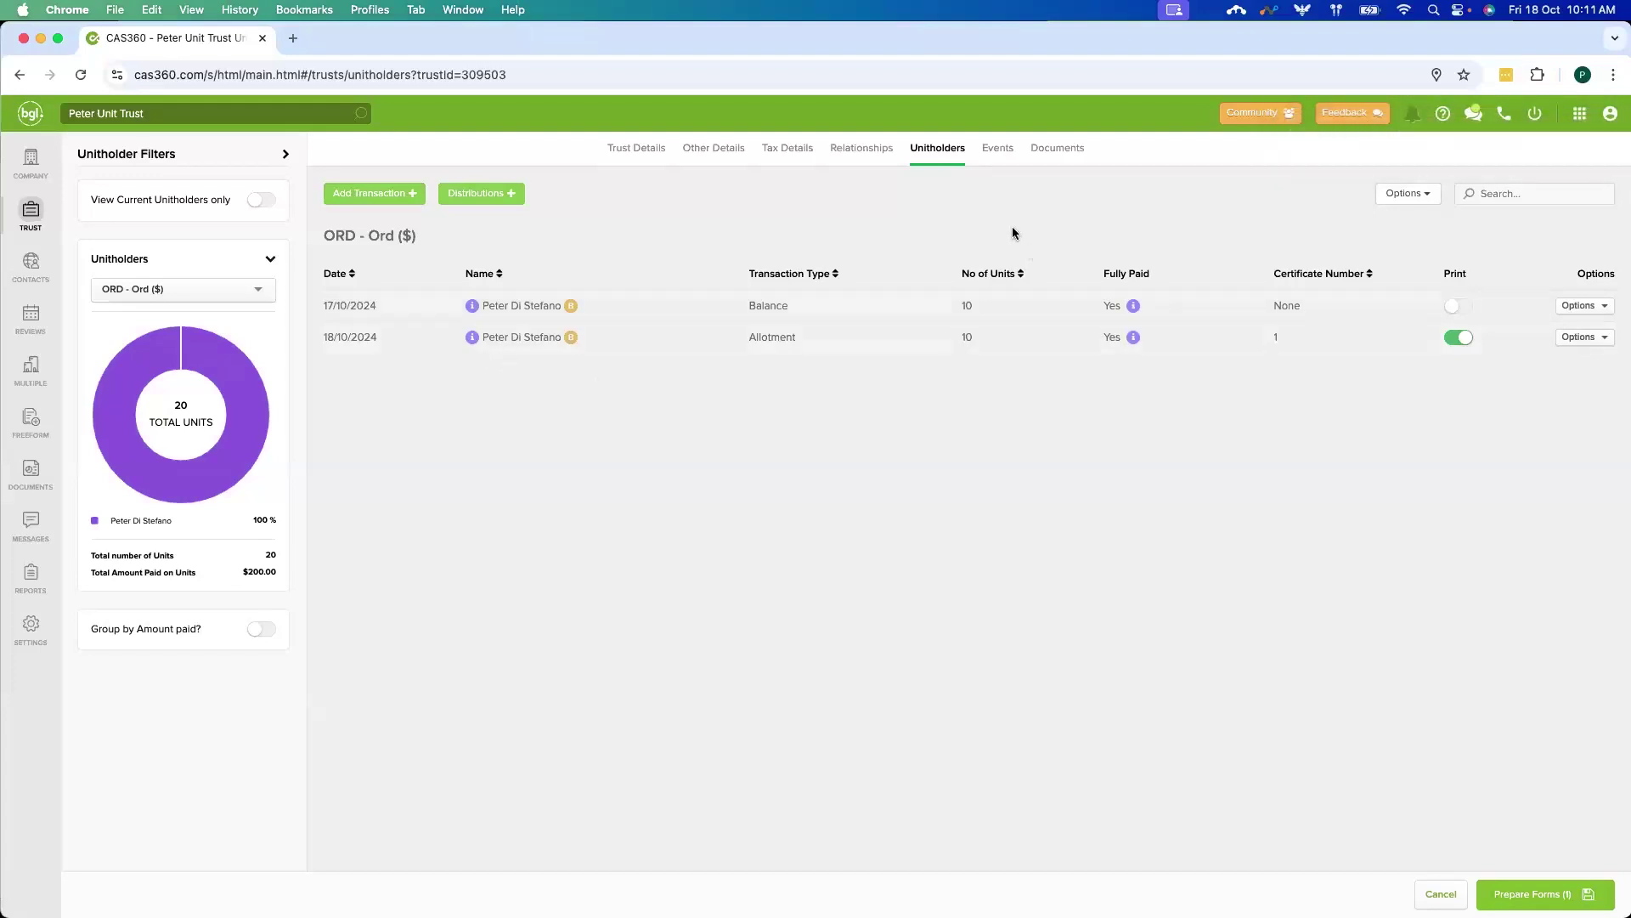
- Begin a new Real Estate asset acquisition from the trust's events
{"action": "left_click", "coordinate": [1003, 154]}
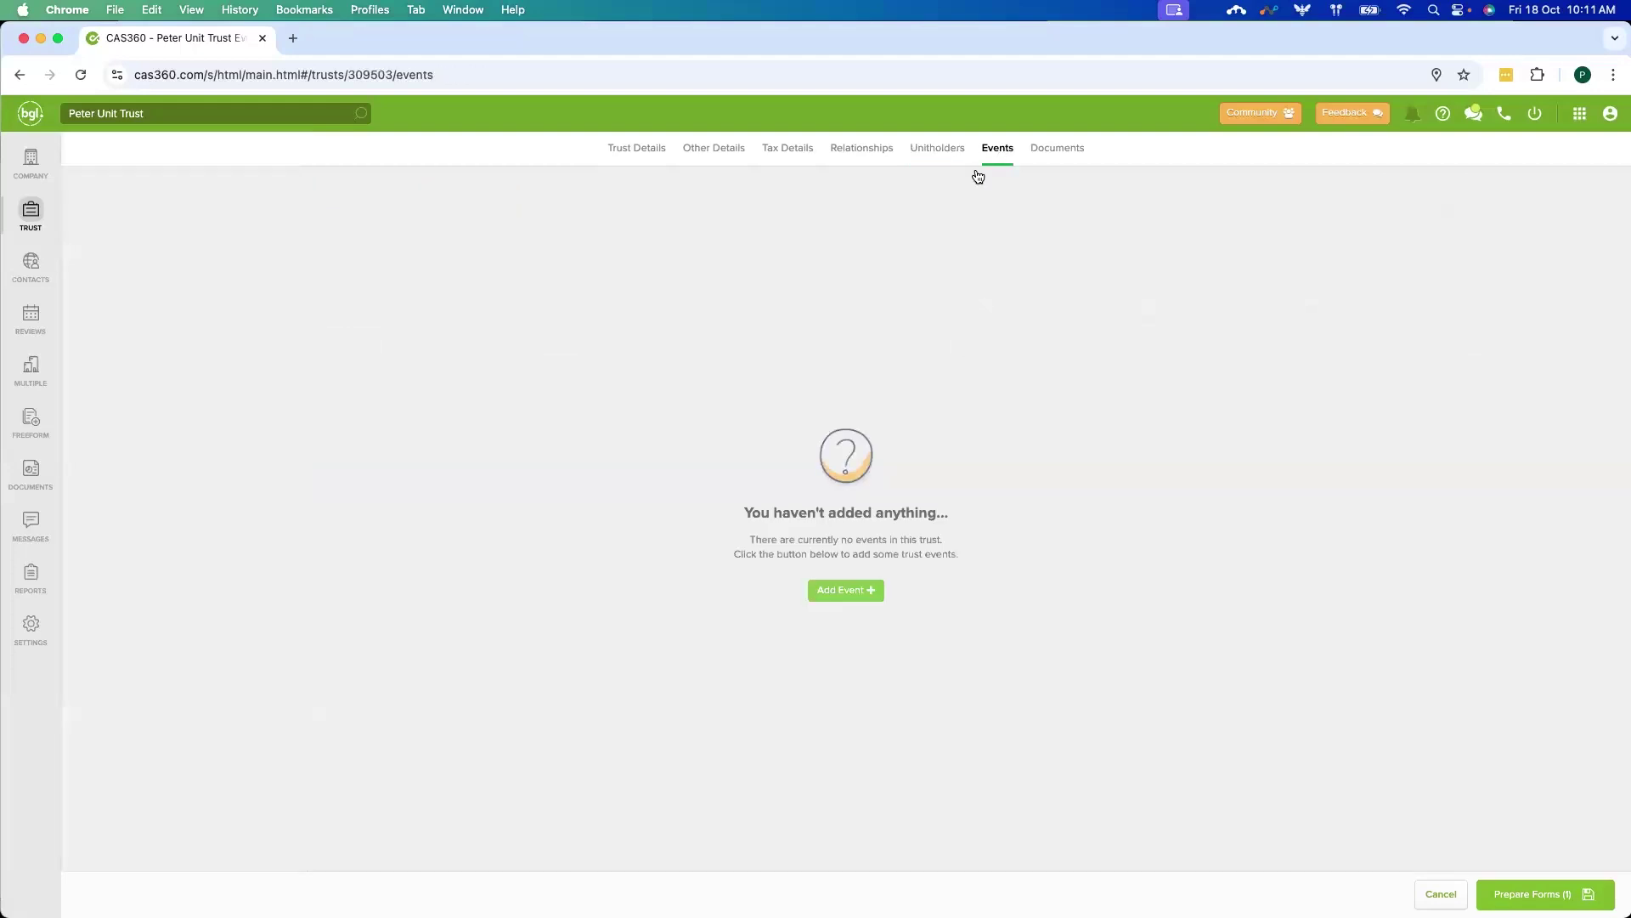
{"action": "left_click", "coordinate": [871, 599]}
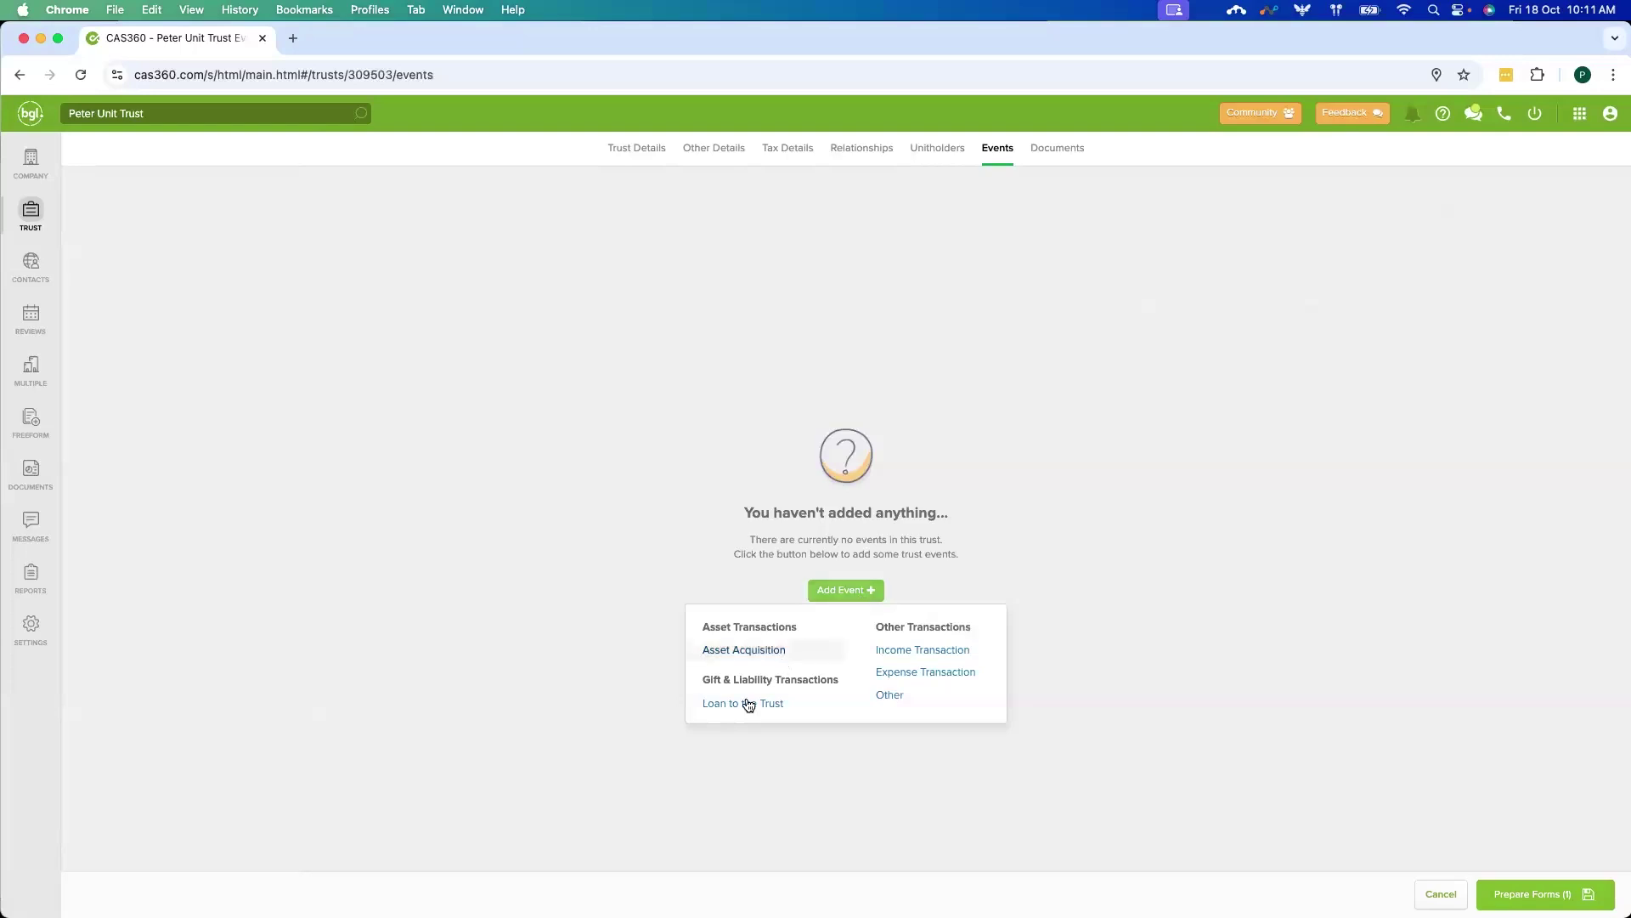
{"action": "left_click", "coordinate": [773, 651]}
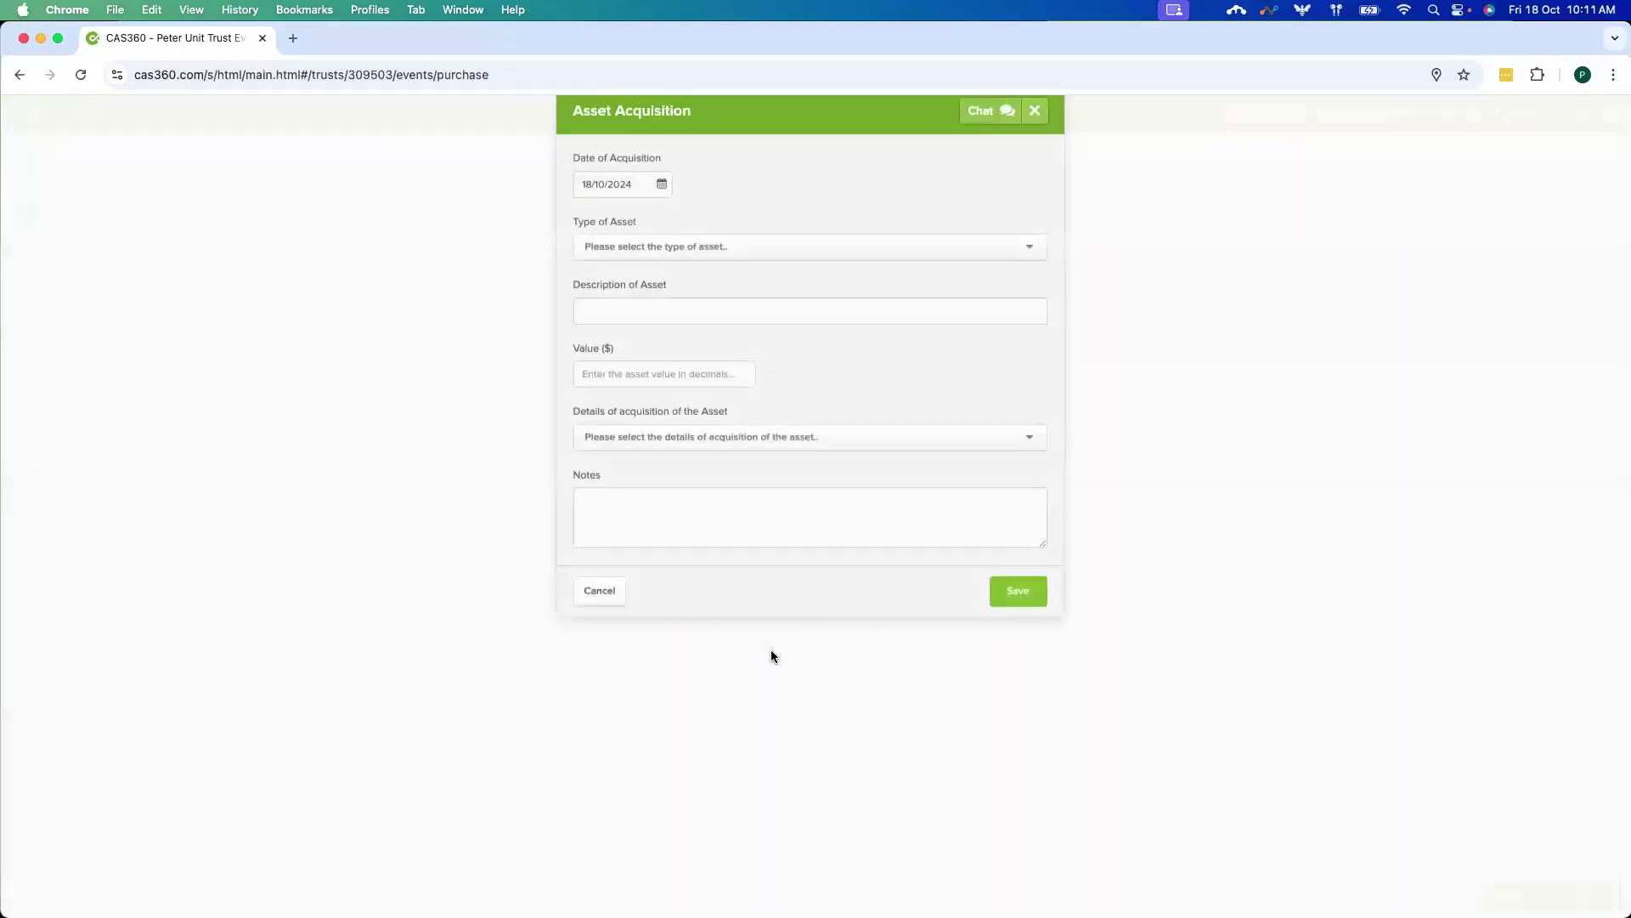
{"action": "left_click", "coordinate": [682, 293]}
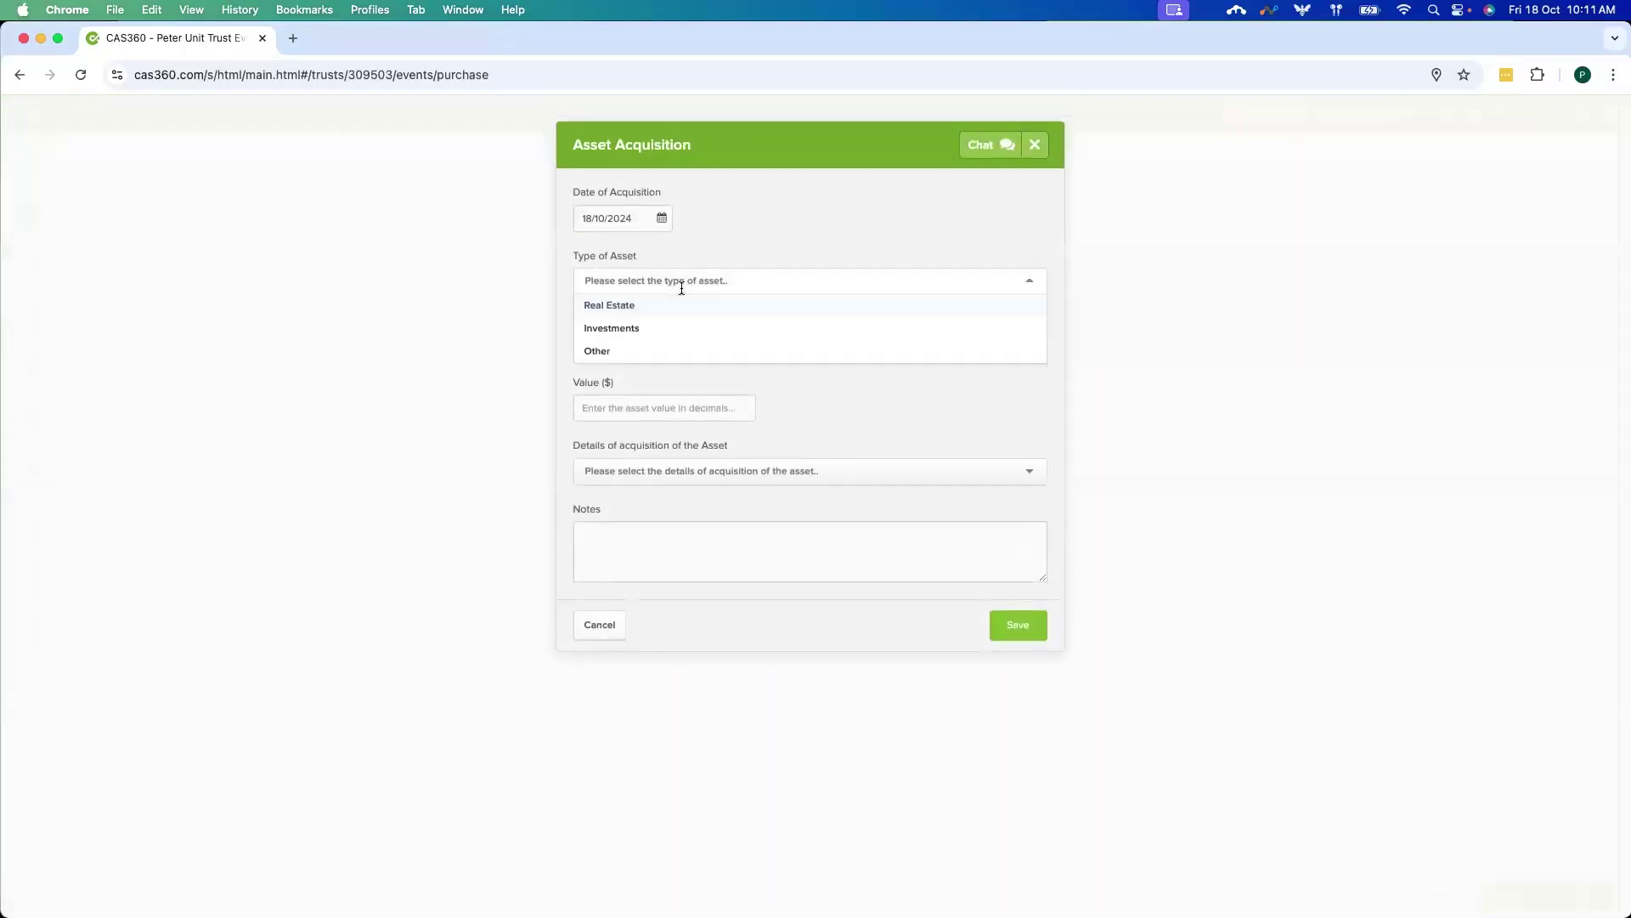
{"action": "left_click", "coordinate": [629, 307]}
- Record it as 'Investment Property' worth 5000000, purchased by the trust, and save
{"action": "left_click", "coordinate": [672, 345]}
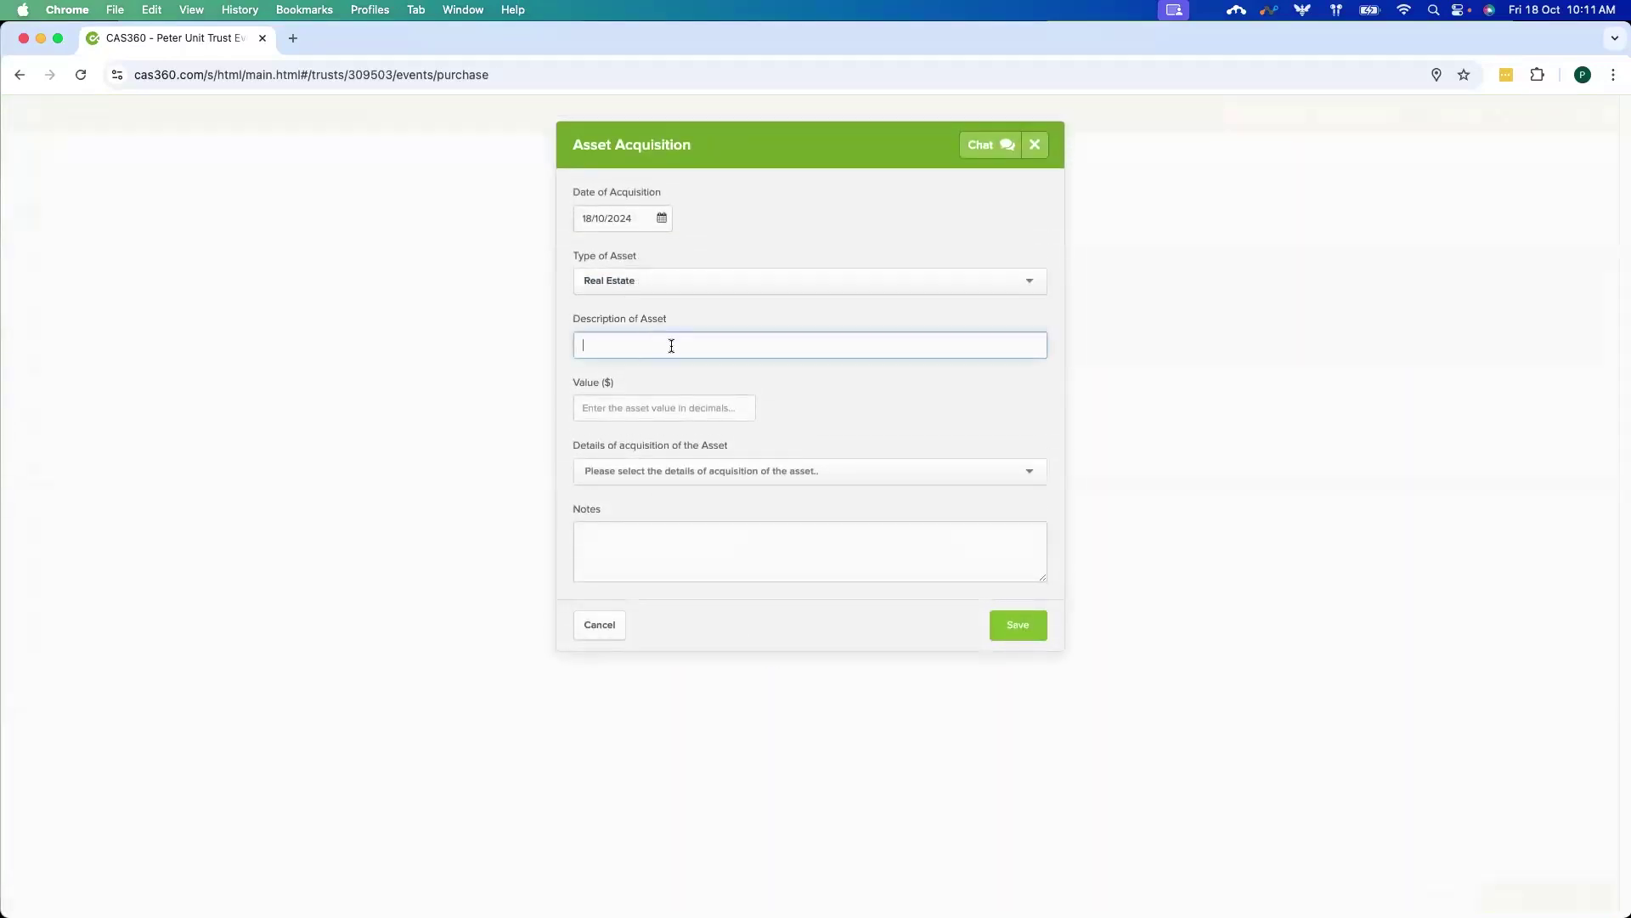
{"action": "type", "text": "Investment Property"}
{"action": "left_click", "coordinate": [654, 401]}
{"action": "type", "text": "500"}
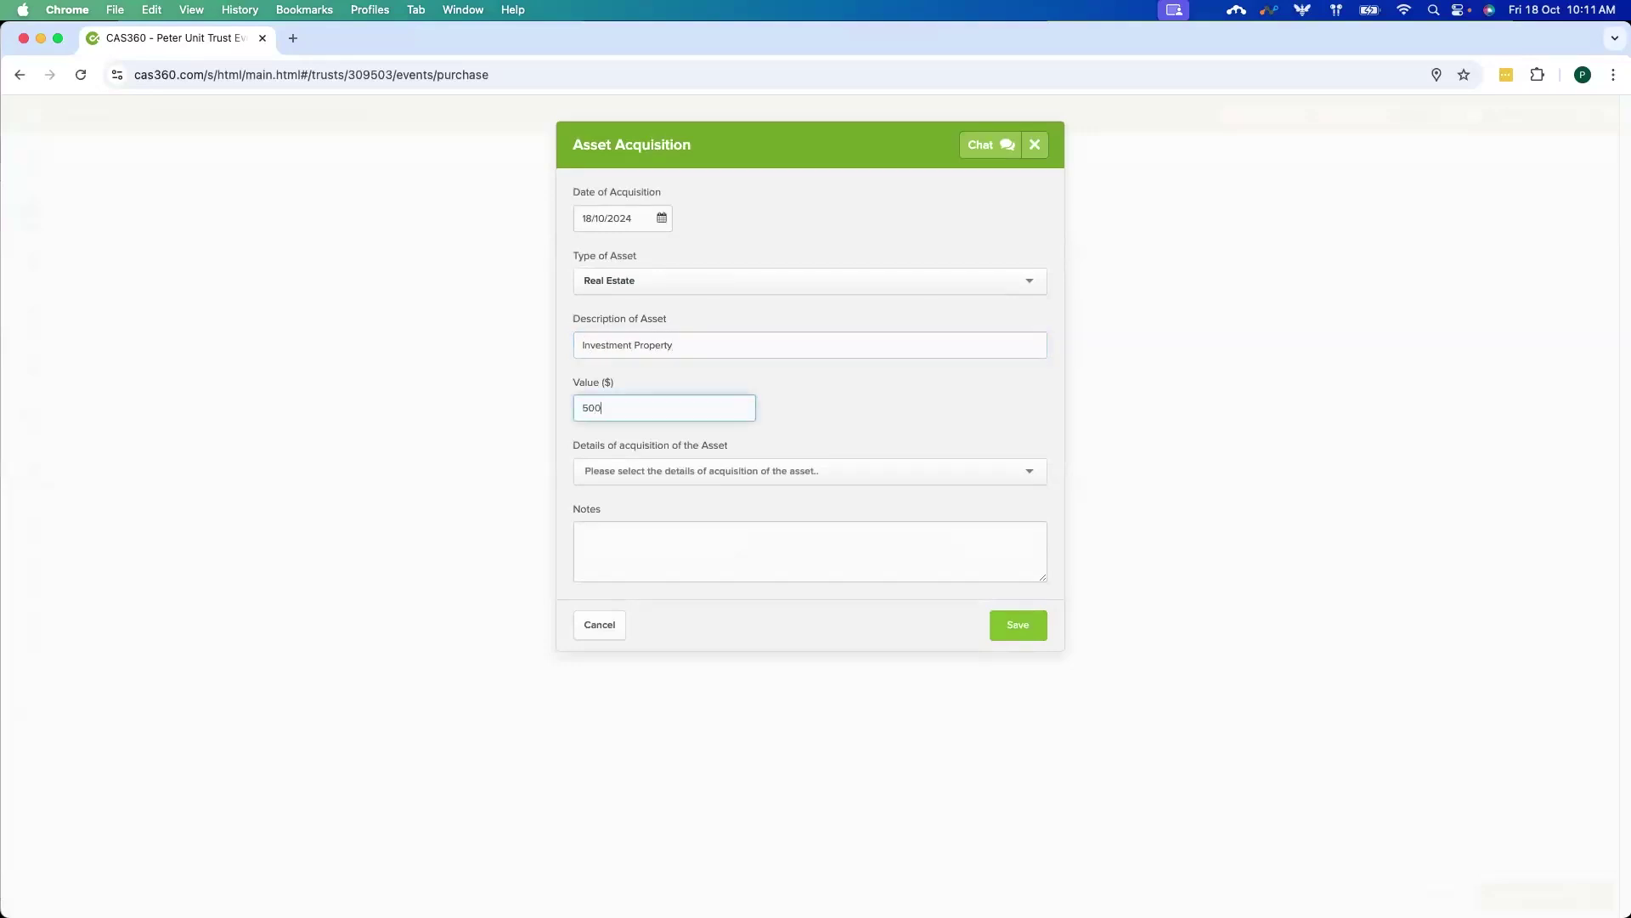
{"action": "type", "text": "0000"}
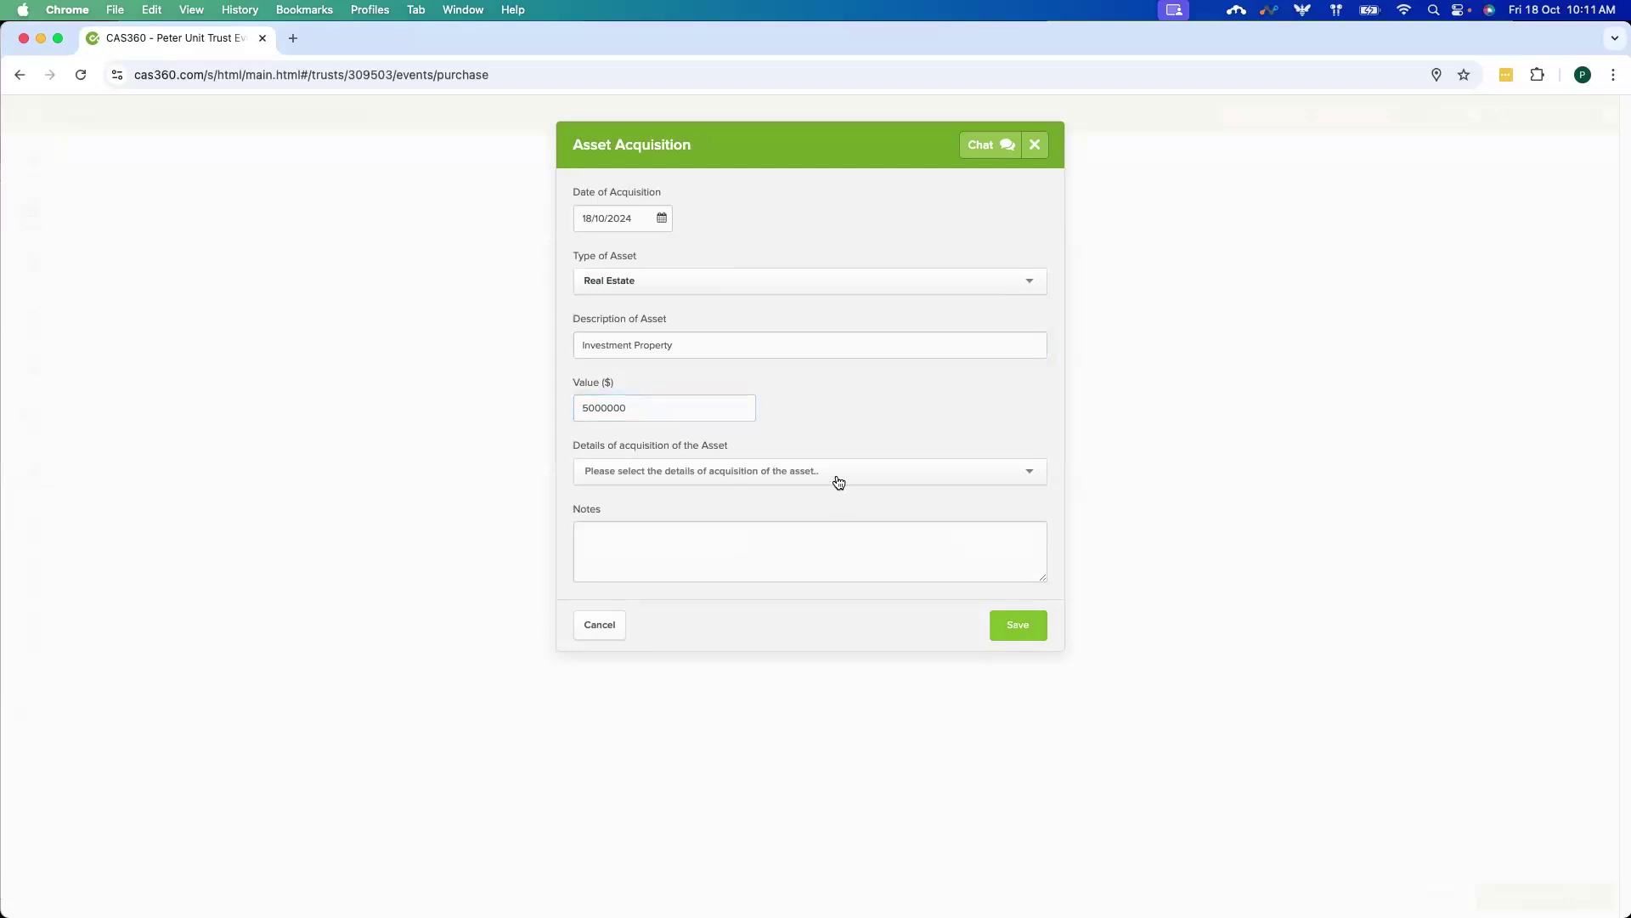
{"action": "left_click", "coordinate": [837, 476]}
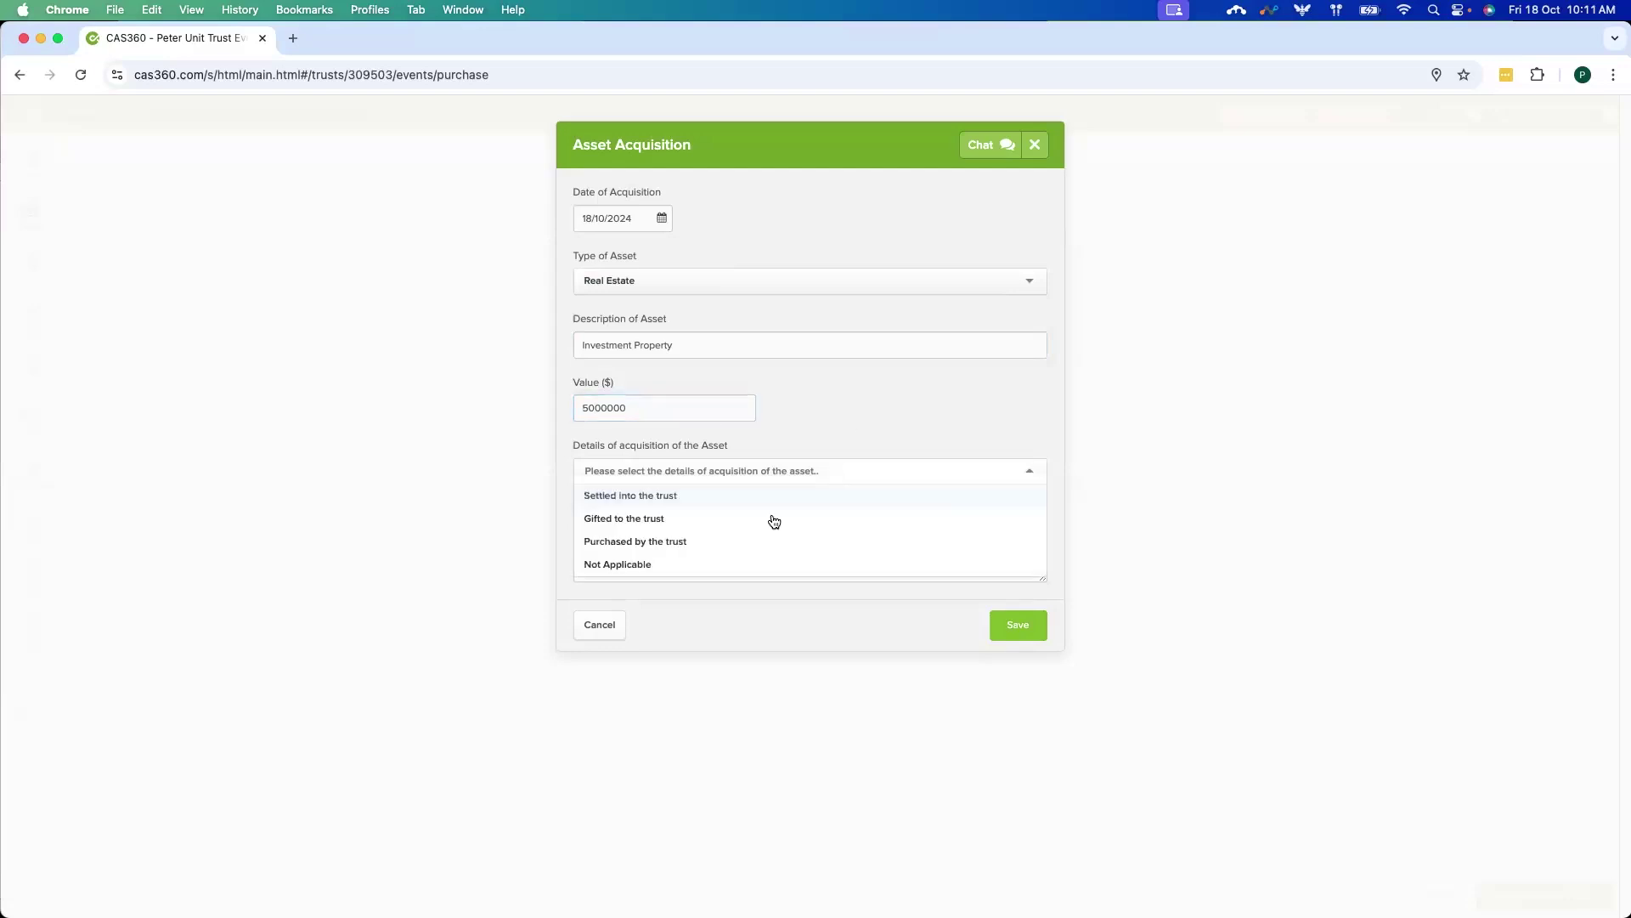
{"action": "left_click", "coordinate": [654, 543]}
{"action": "left_click", "coordinate": [1016, 641]}
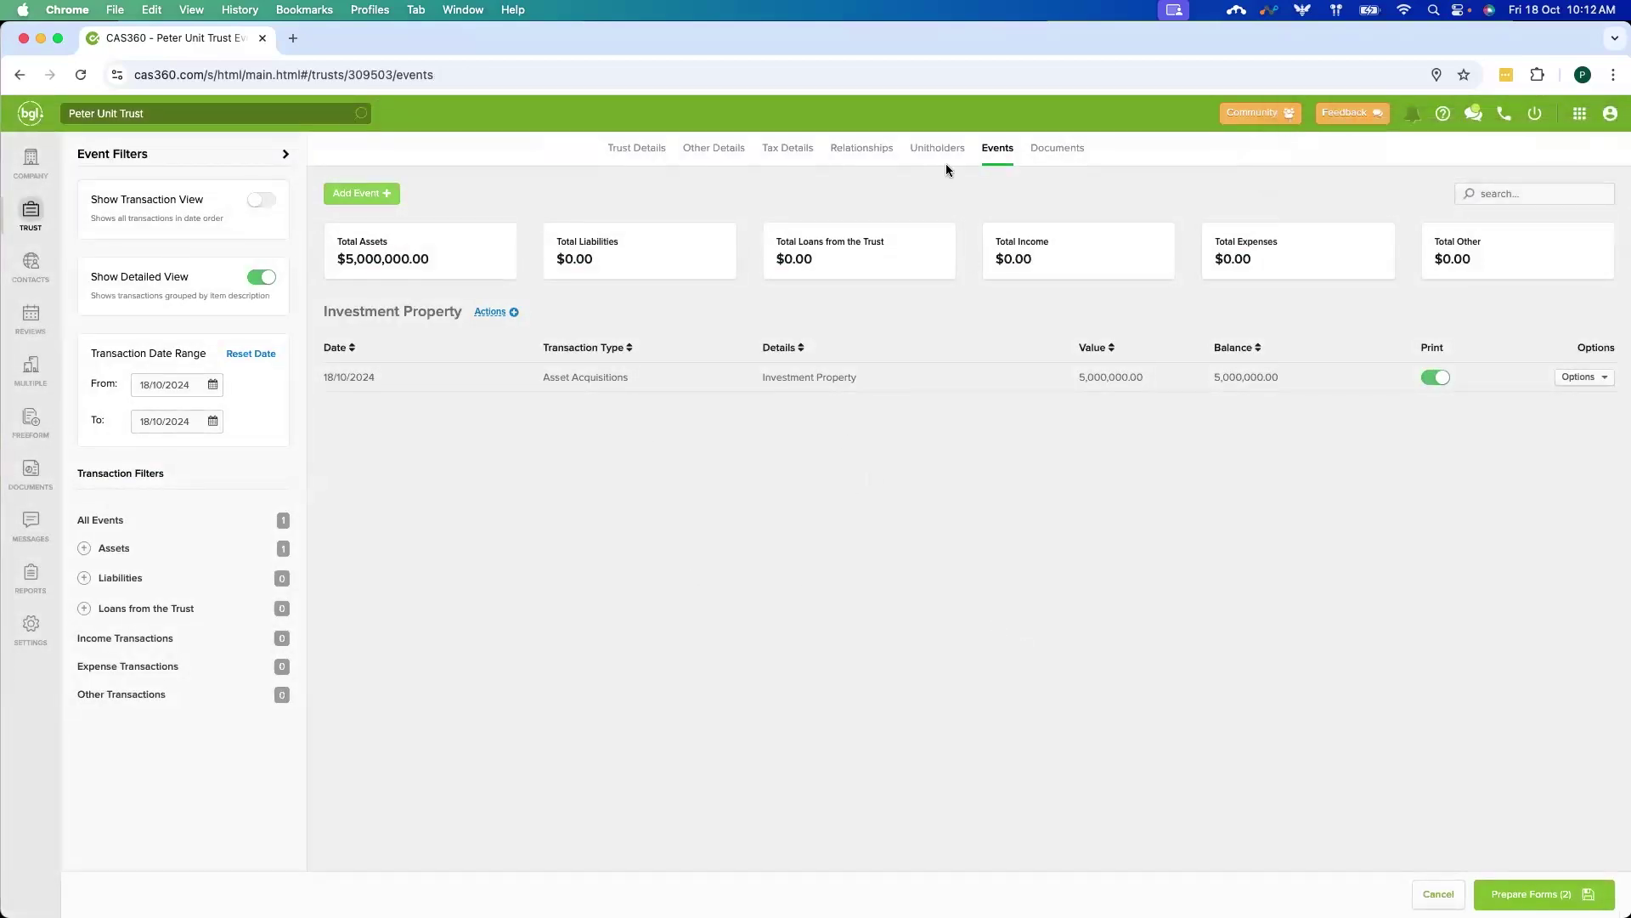
{"action": "left_click", "coordinate": [939, 154]}
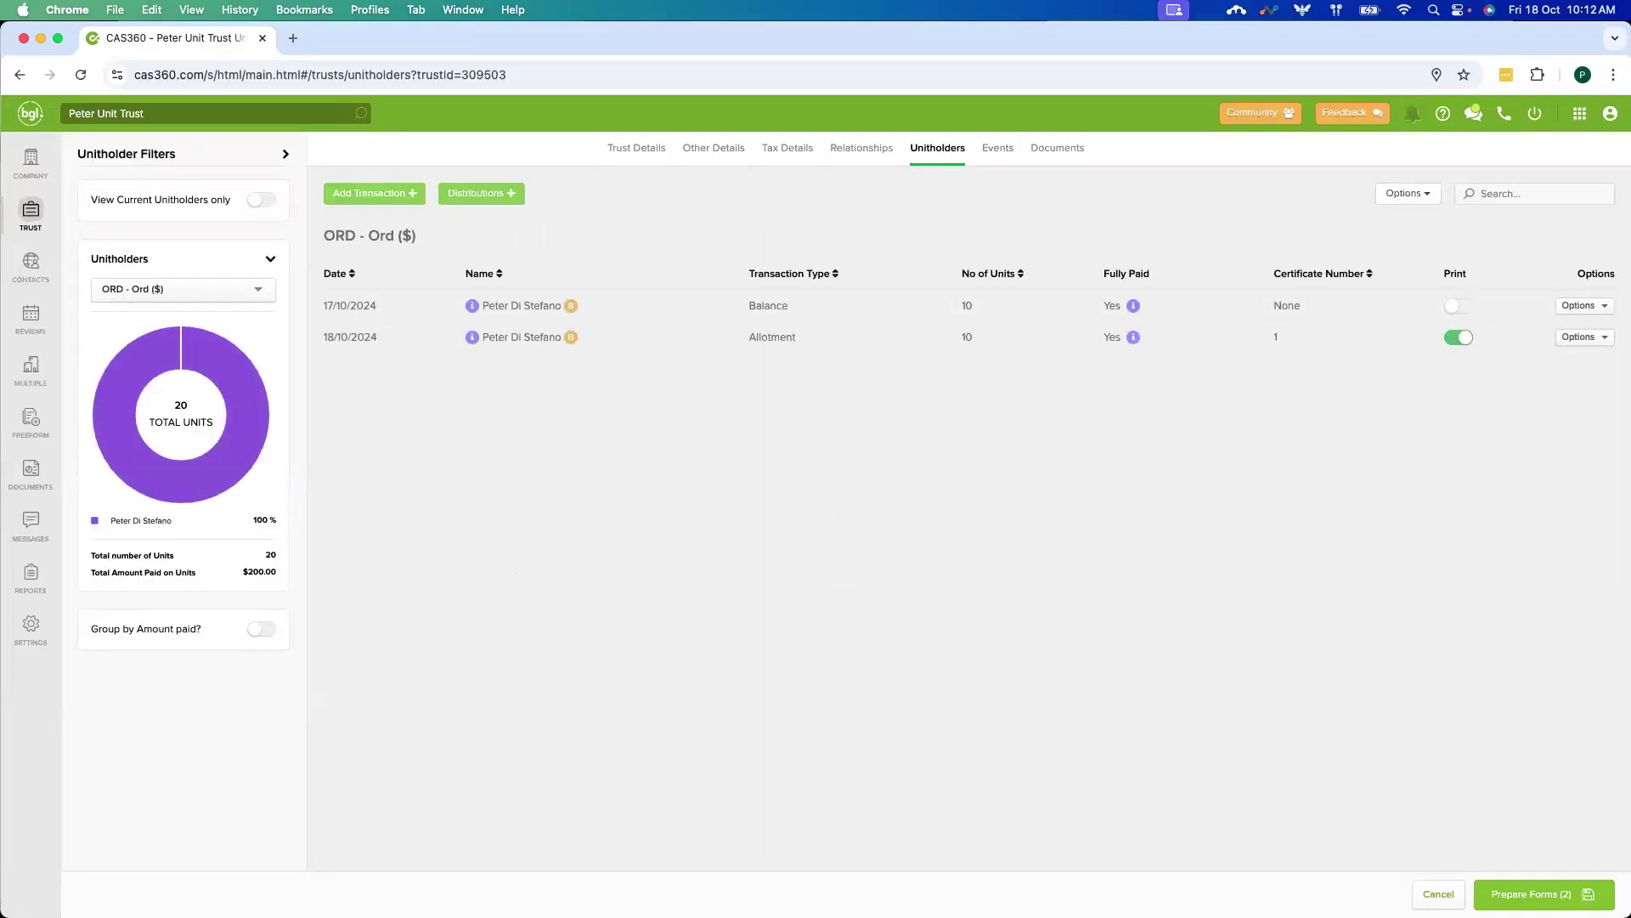
- Prepare the transaction documents with a cover letter, reviewing and closing the generated PDF previews
{"action": "left_click", "coordinate": [1529, 894]}
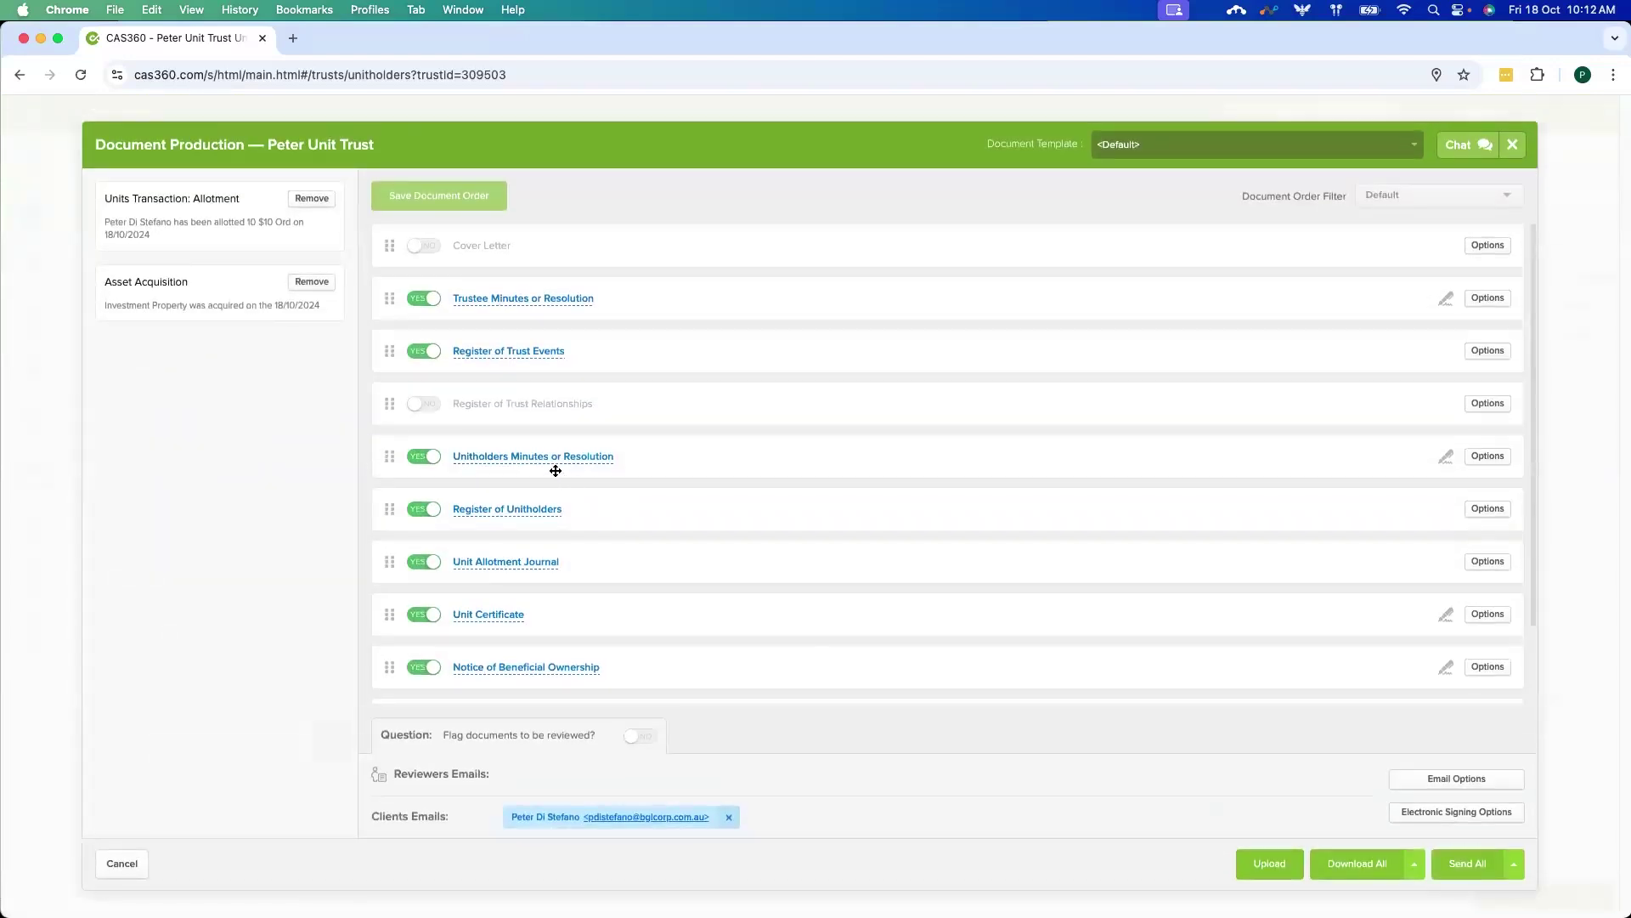
{"action": "left_click", "coordinate": [424, 253]}
{"action": "scroll", "coordinate": [645, 535], "scroll_direction": "down", "scroll_amount": 2}
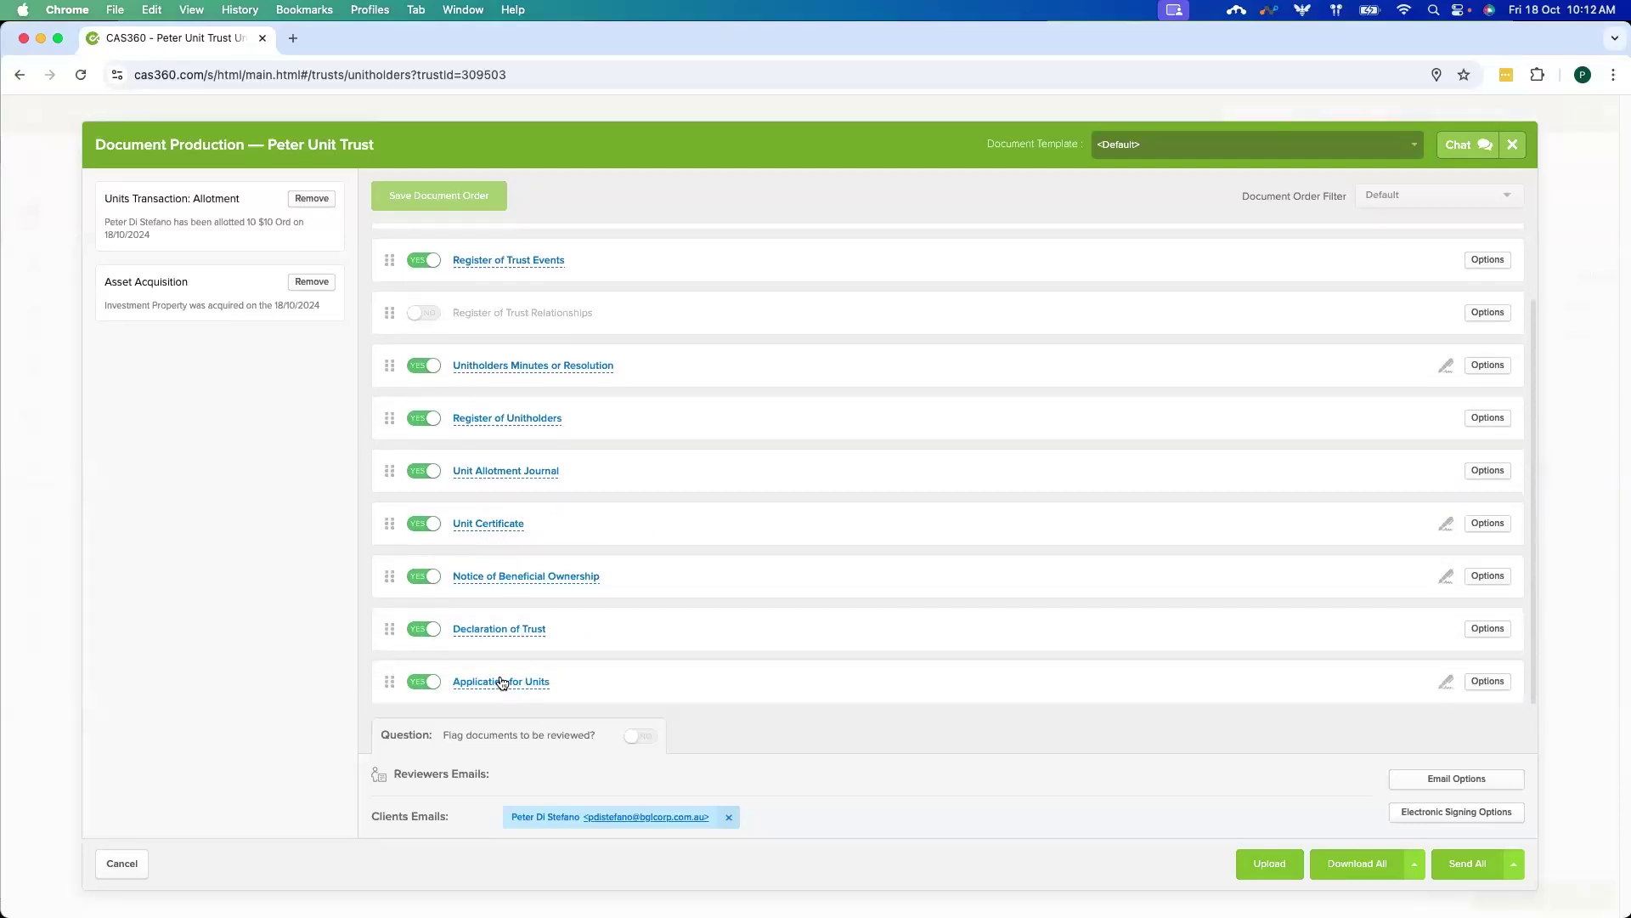
{"action": "scroll", "coordinate": [527, 646], "scroll_direction": "up", "scroll_amount": 2}
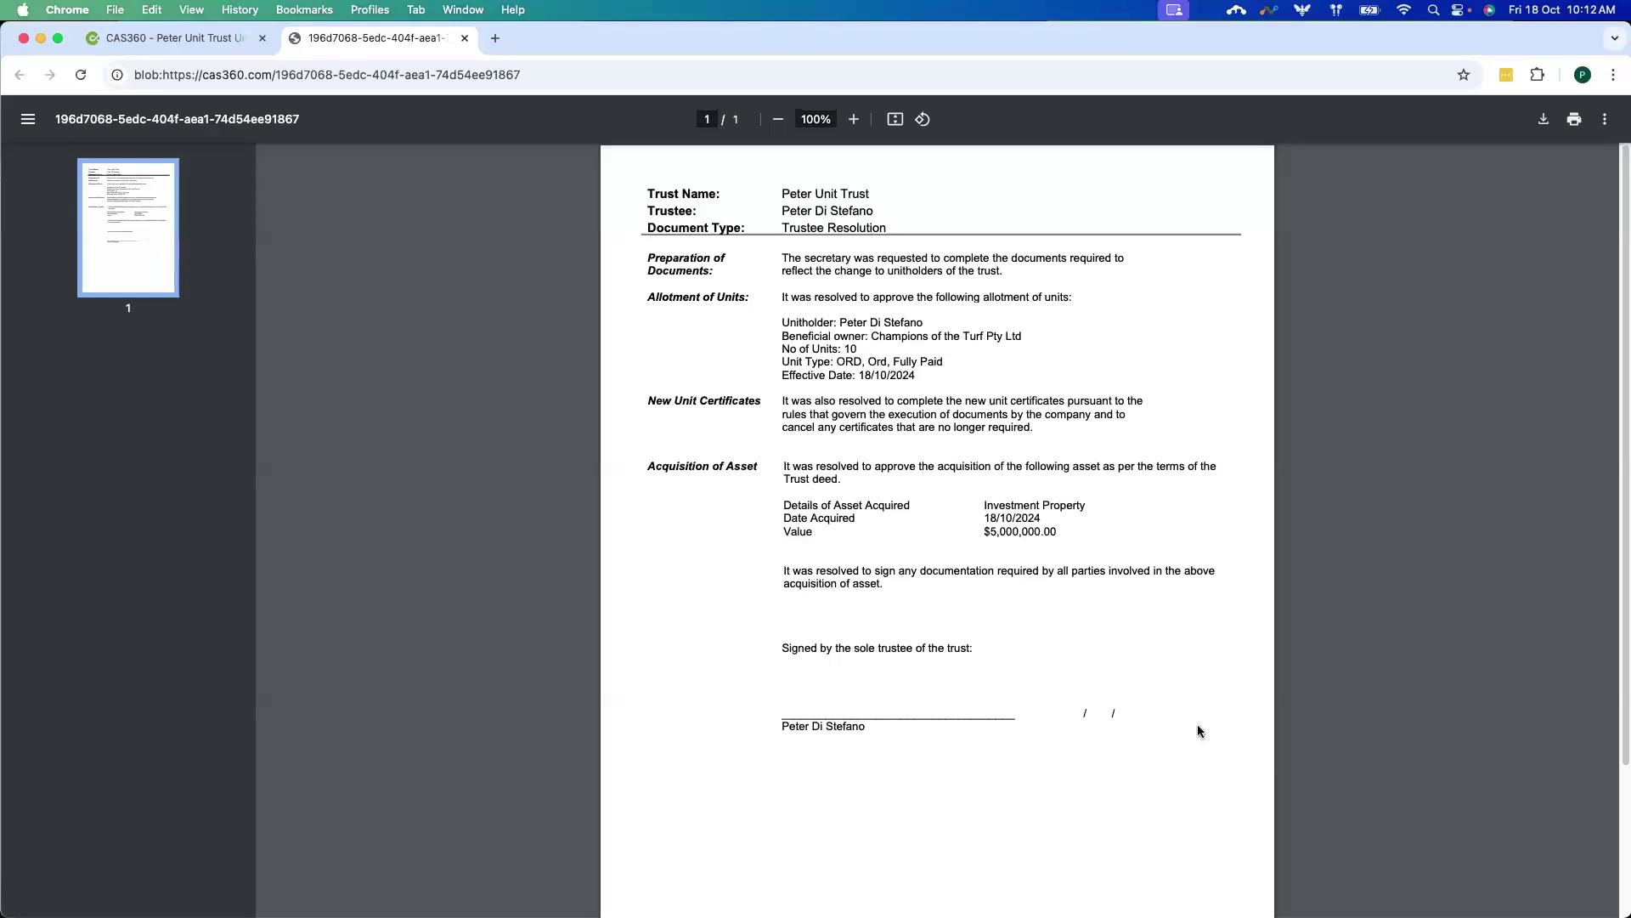
{"action": "left_click", "coordinate": [464, 39]}
{"action": "scroll", "coordinate": [478, 438], "scroll_direction": "down", "scroll_amount": 2}
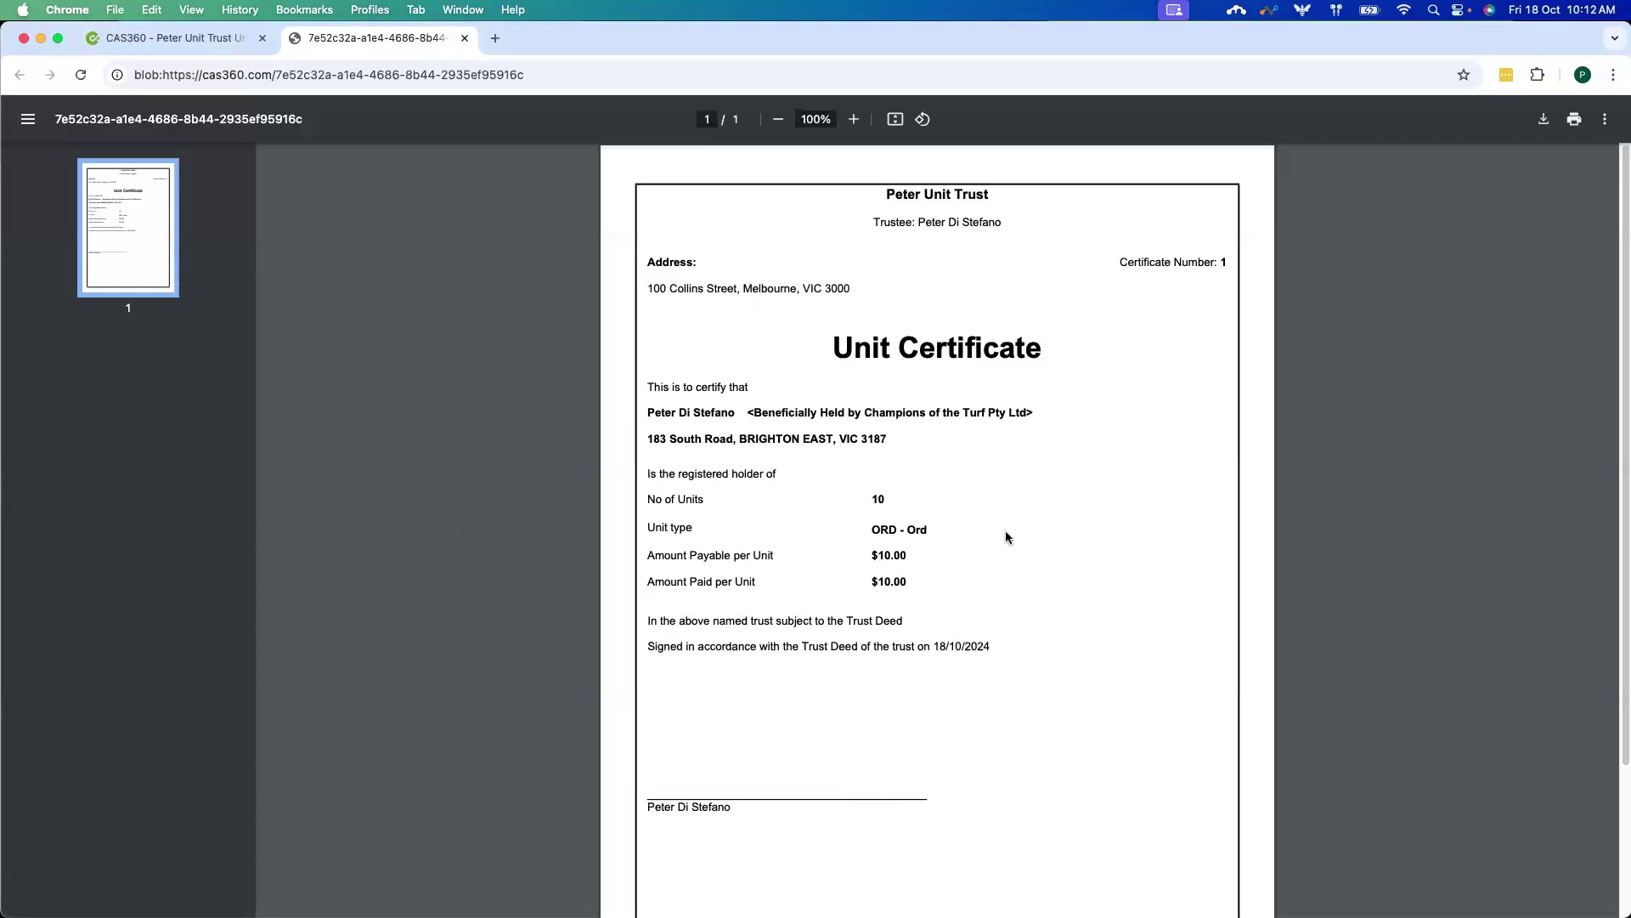
{"action": "left_click", "coordinate": [465, 38]}
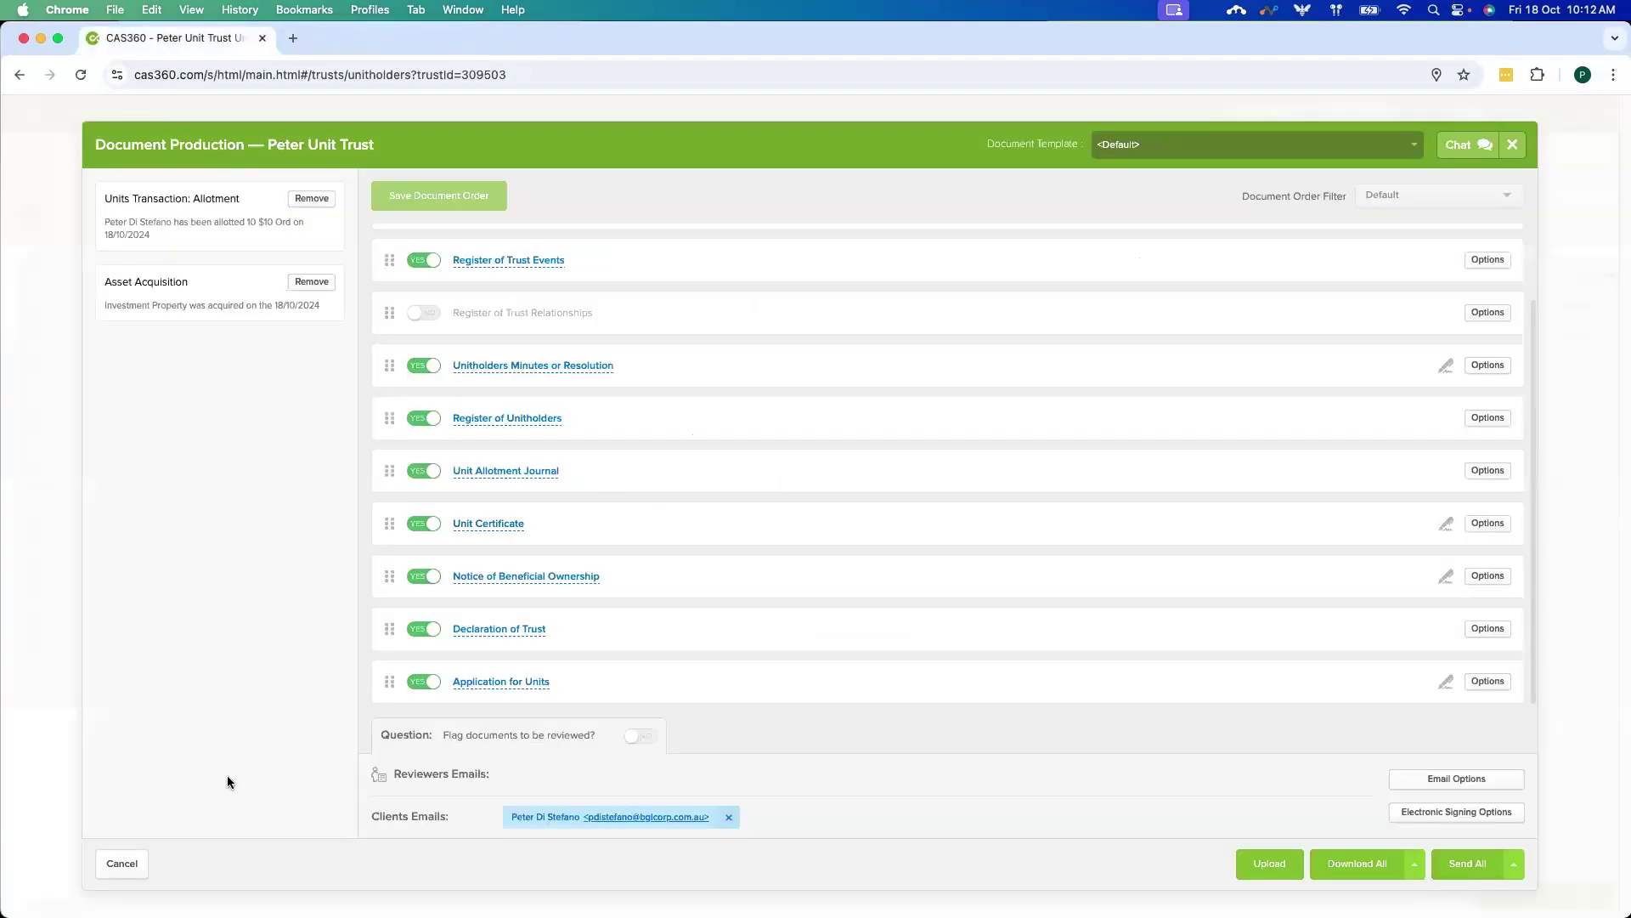
- Add a $100-per-unit distribution on the ORD $10 fully paid units and prepare documents
{"action": "left_click", "coordinate": [119, 865]}
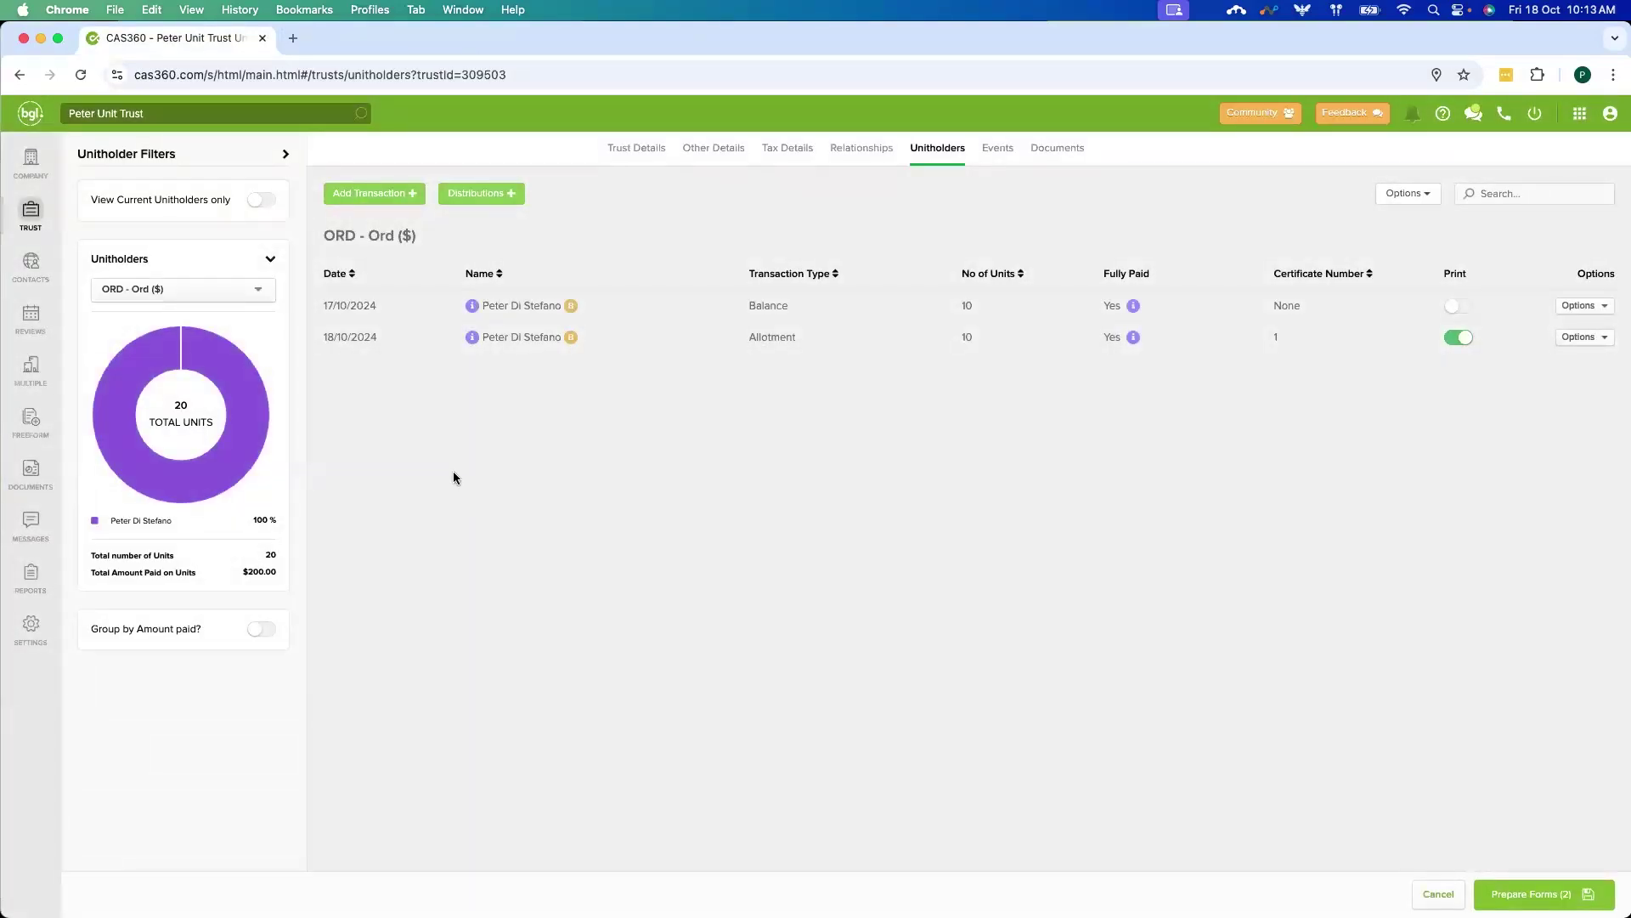
{"action": "left_click", "coordinate": [518, 200]}
{"action": "left_click", "coordinate": [512, 222]}
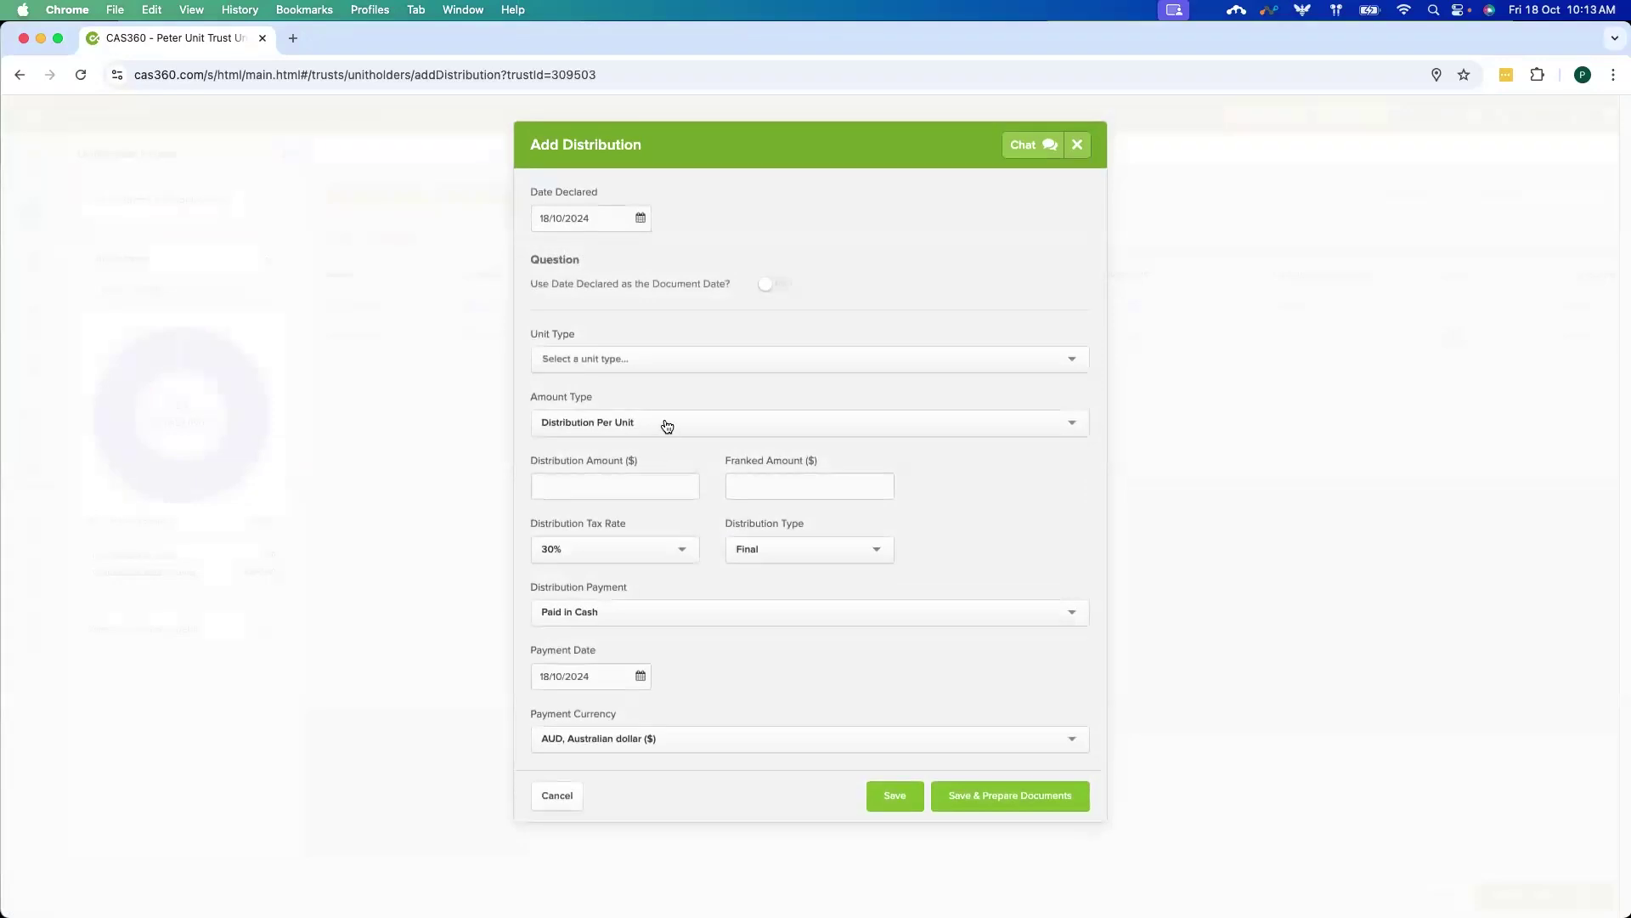
{"action": "left_click", "coordinate": [648, 361]}
{"action": "left_click", "coordinate": [642, 382]}
{"action": "left_click", "coordinate": [615, 504]}
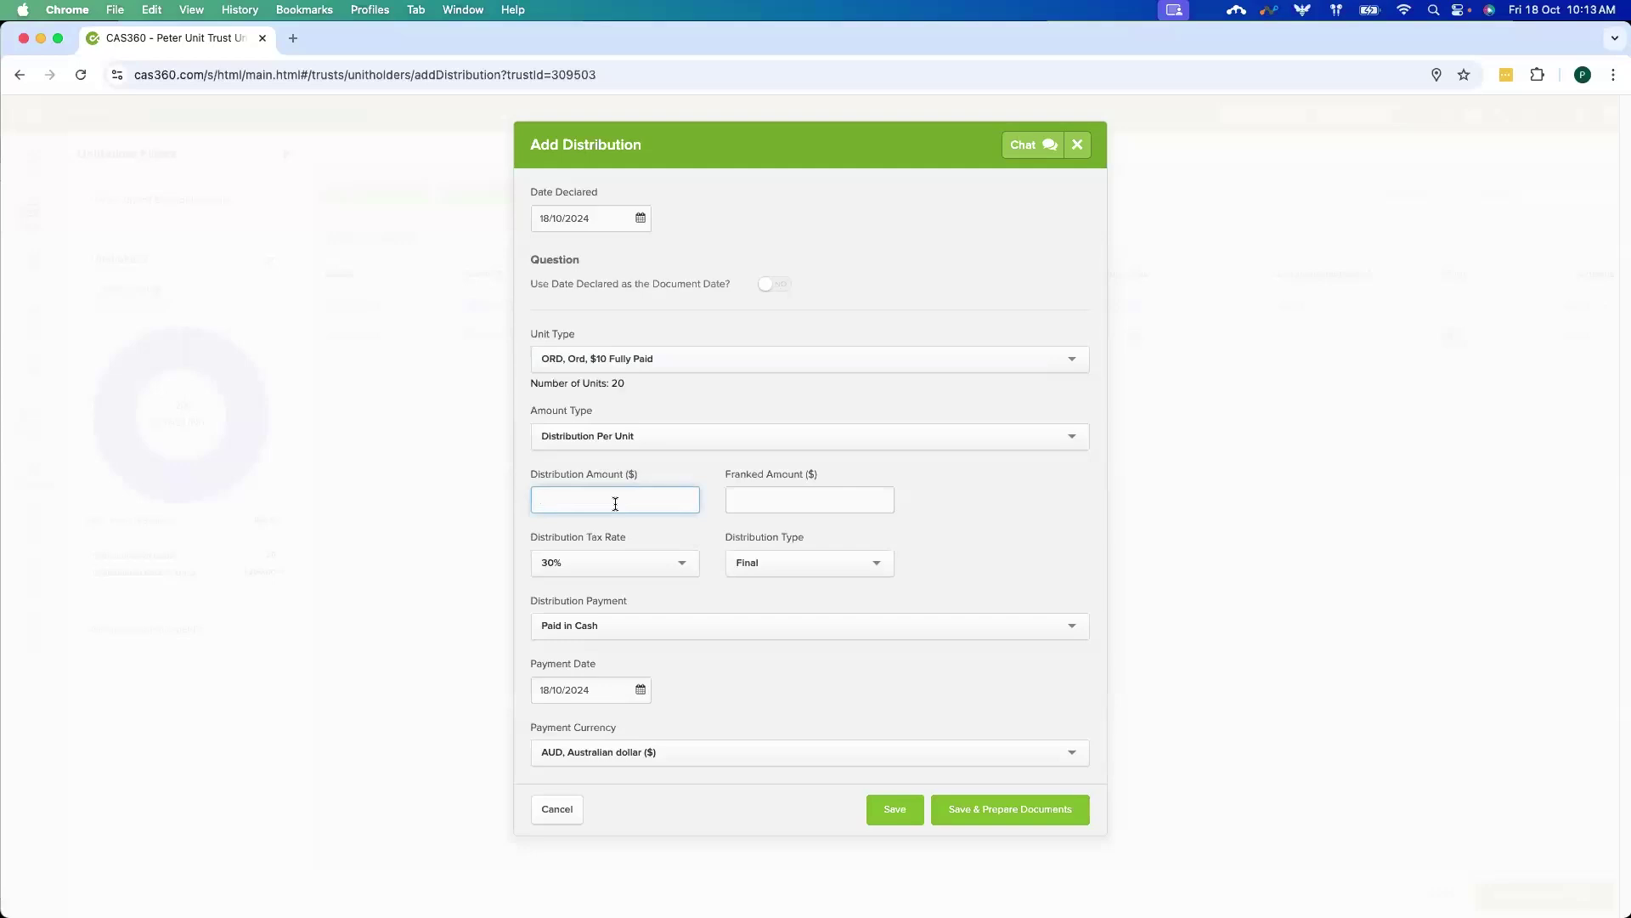
{"action": "type", "text": "100"}
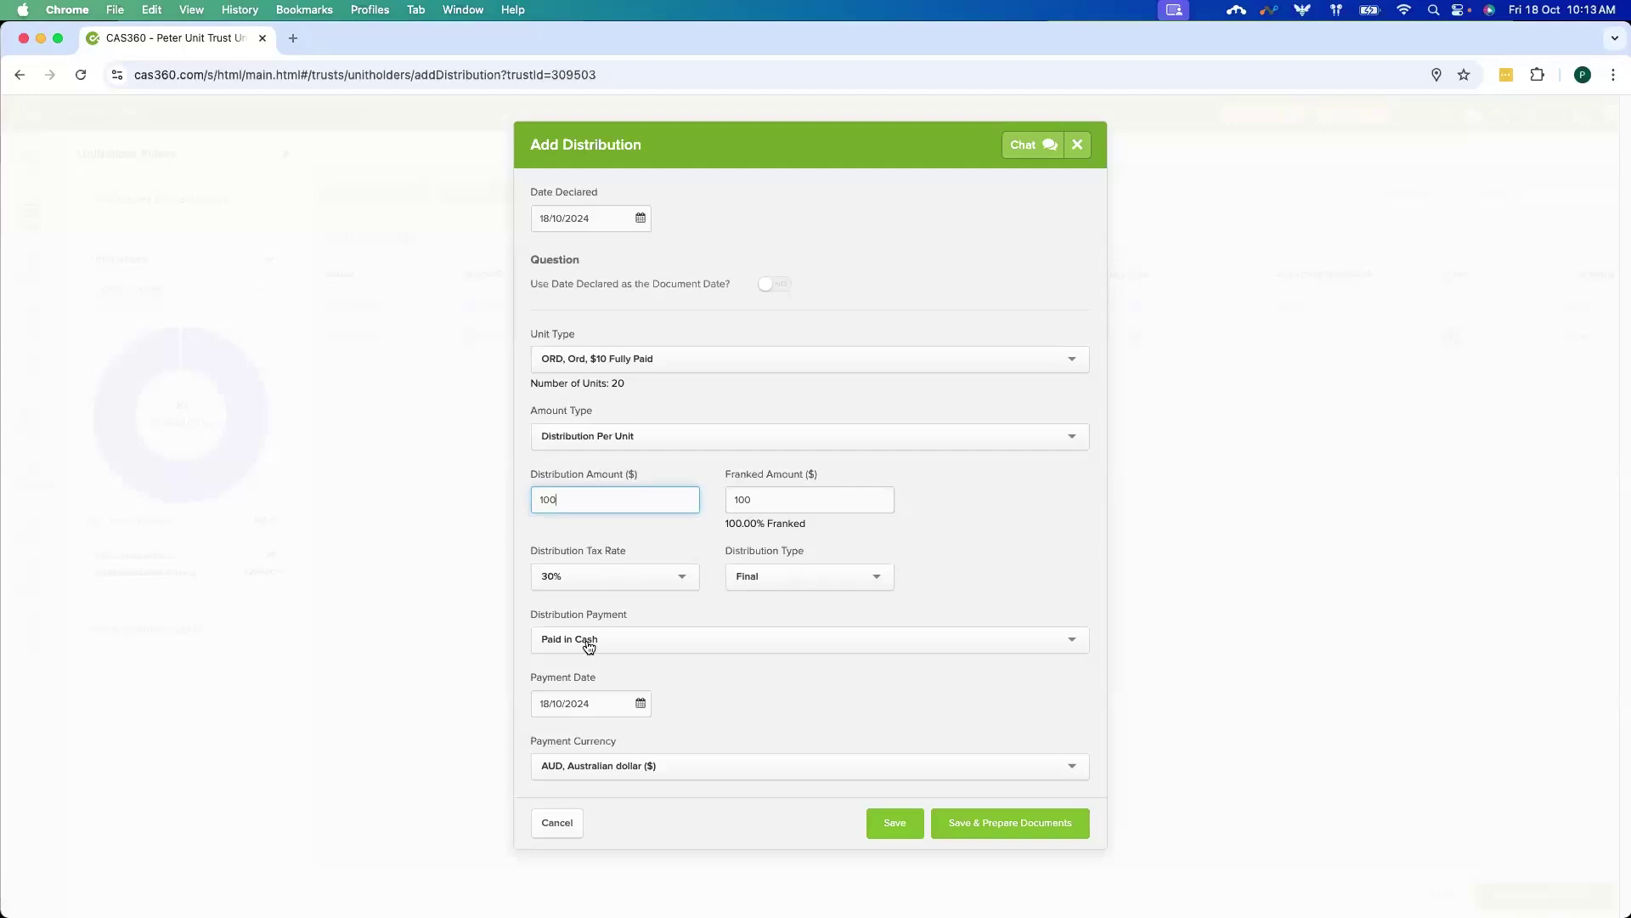
{"action": "left_click", "coordinate": [1000, 833]}
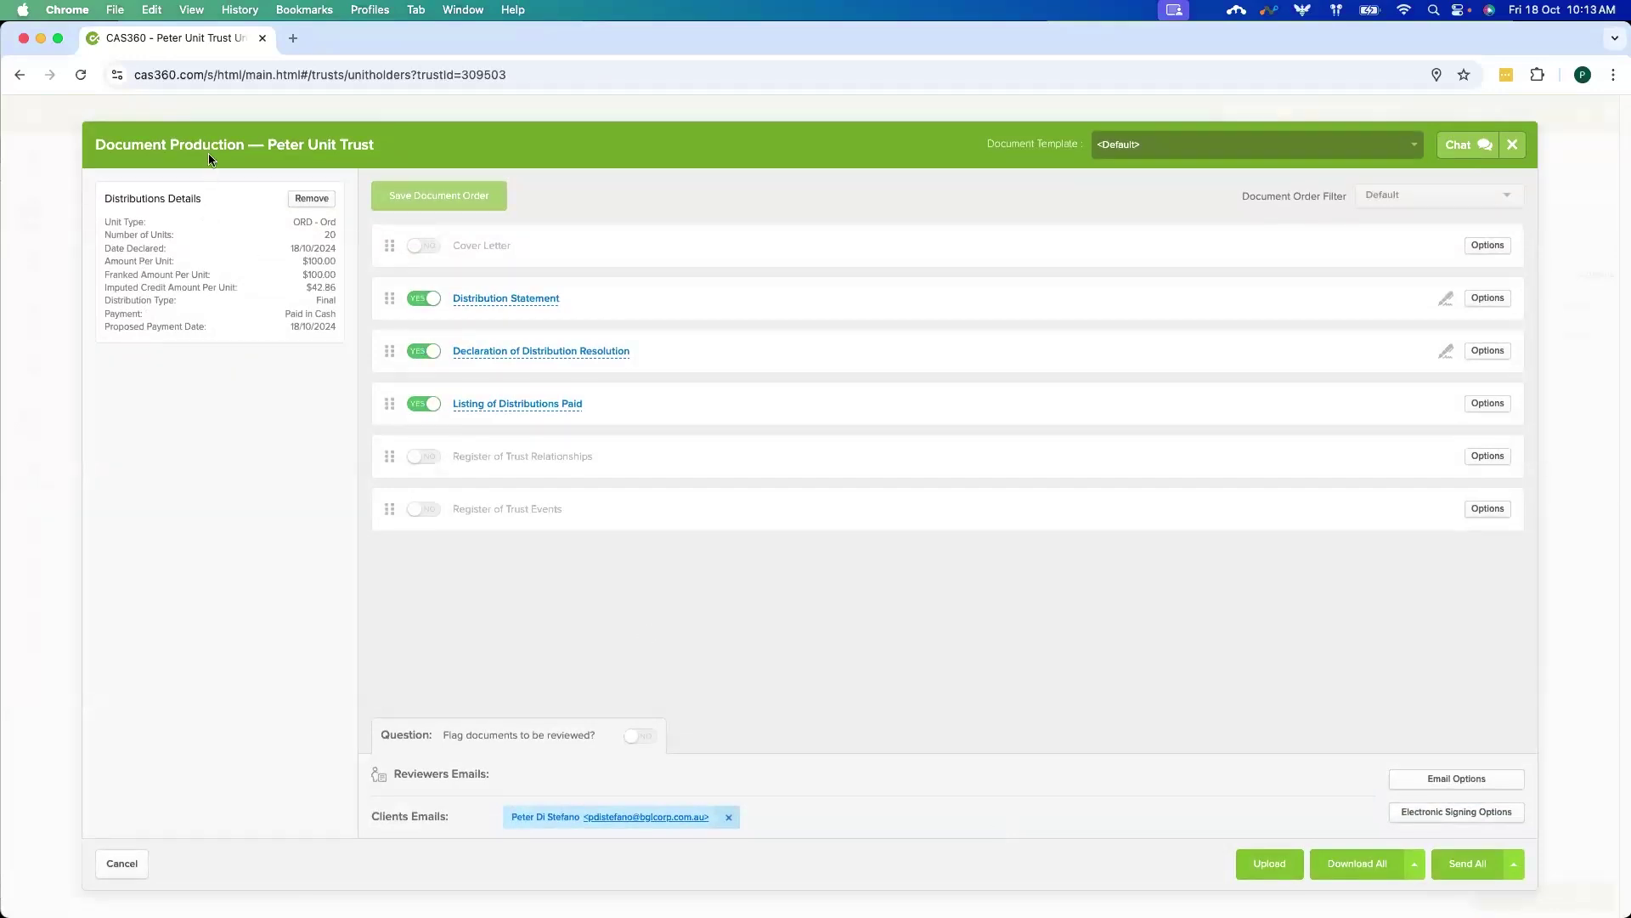
- Turn on the cover letter, preview the Distribution Statement and resolution PDFs, then cancel
{"action": "left_click", "coordinate": [418, 256]}
{"action": "left_click", "coordinate": [520, 297]}
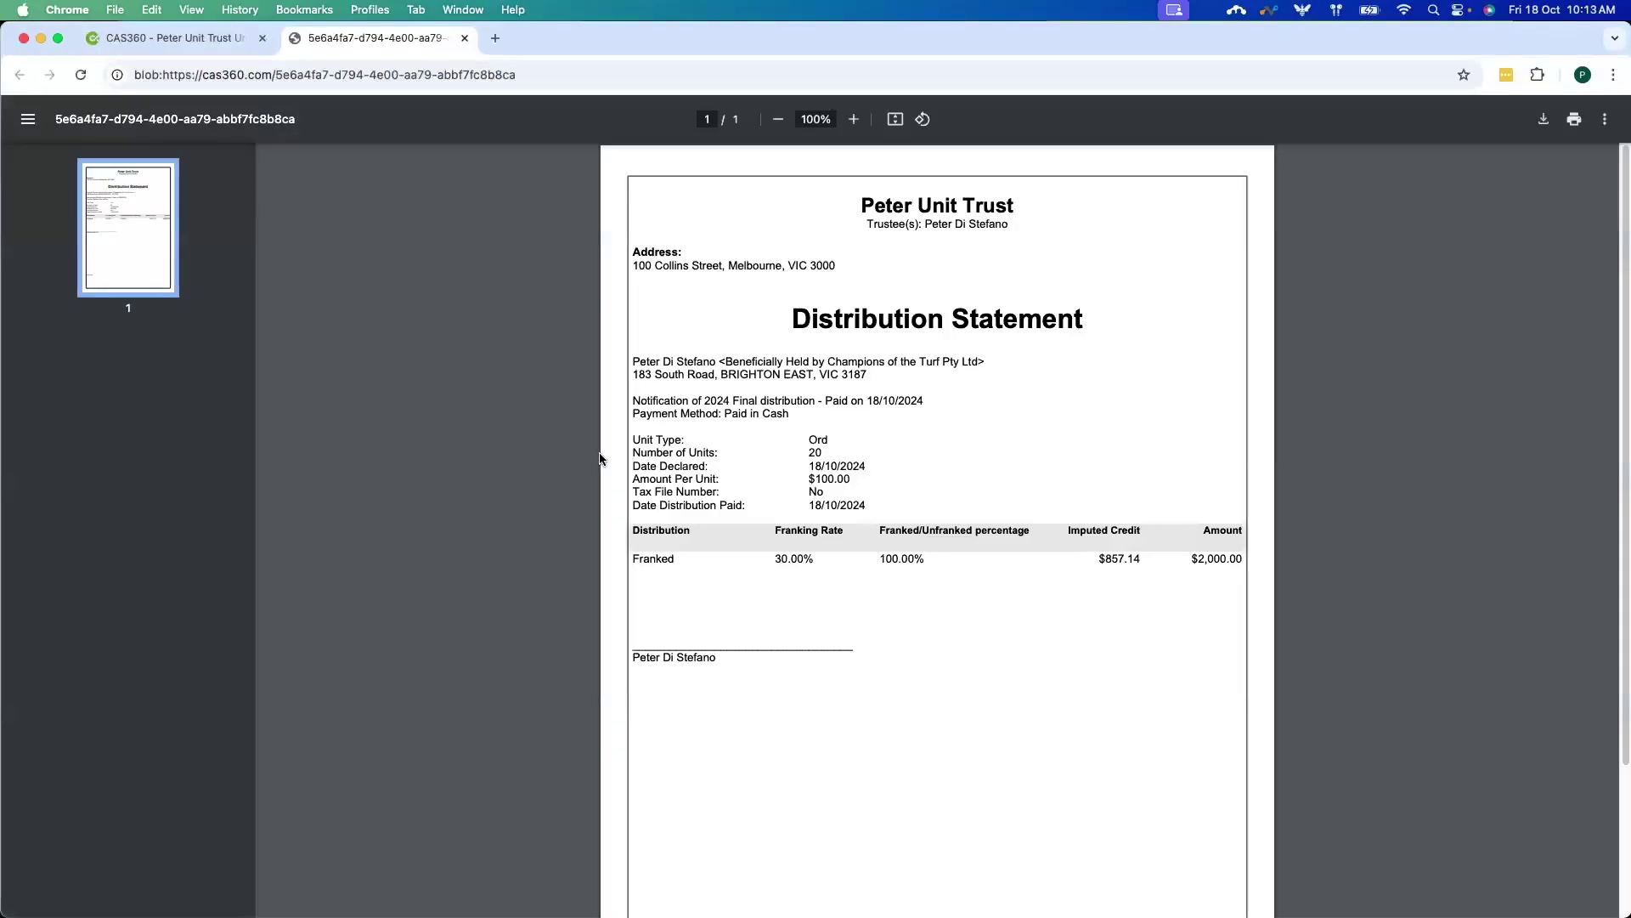
{"action": "scroll", "coordinate": [1226, 653], "scroll_direction": "down", "scroll_amount": 1}
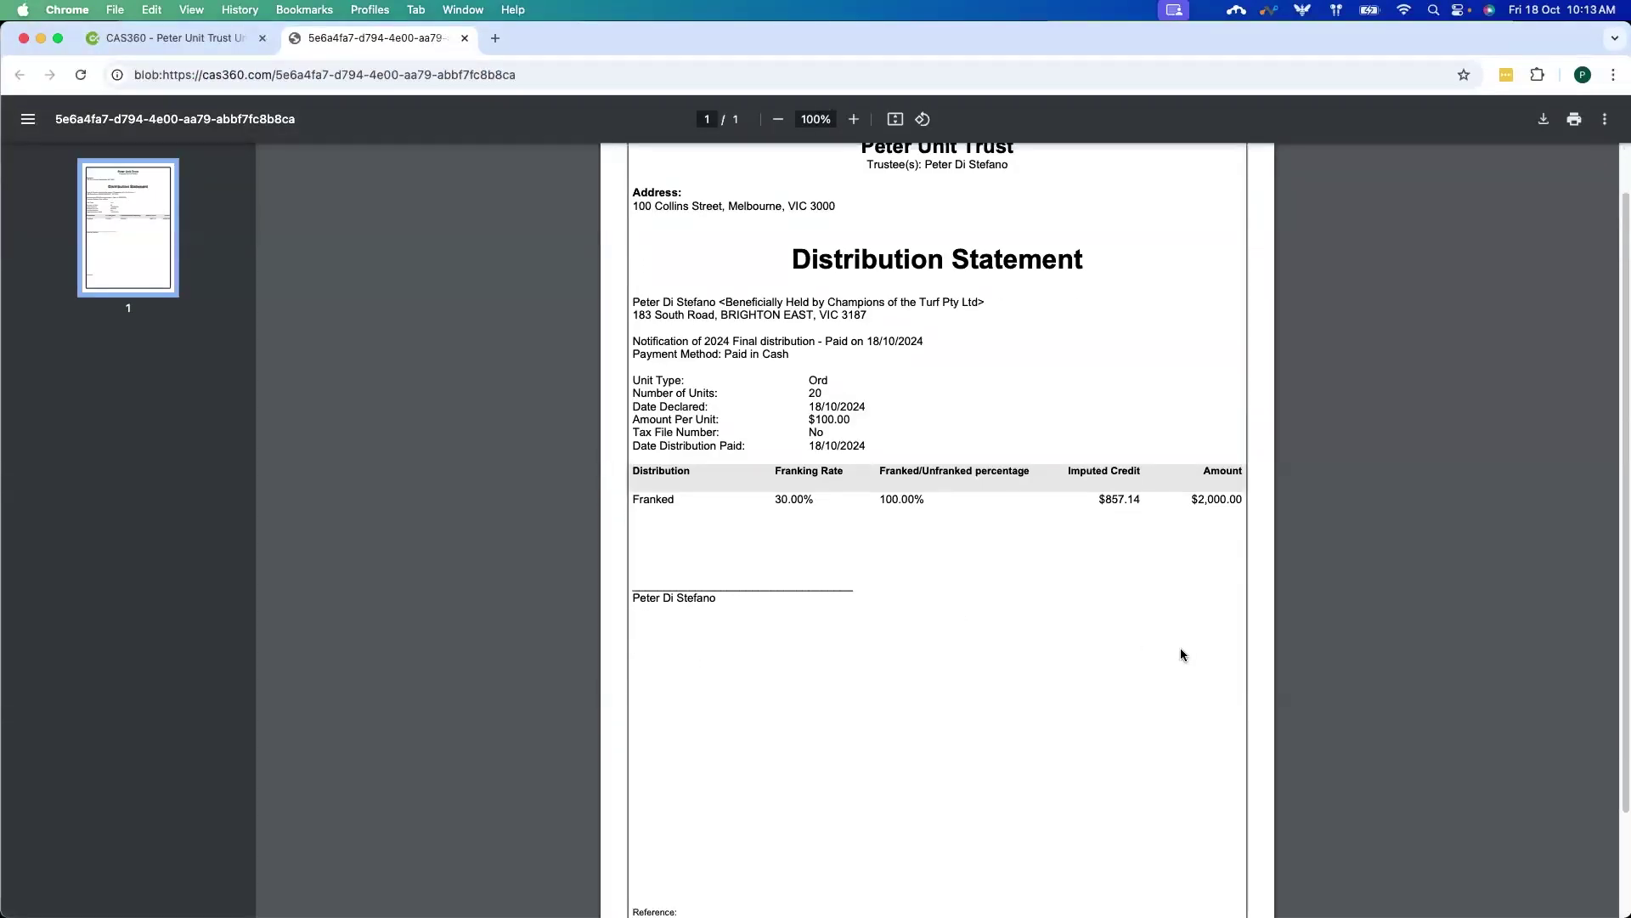
{"action": "scroll", "coordinate": [1000, 632], "scroll_direction": "up", "scroll_amount": 1}
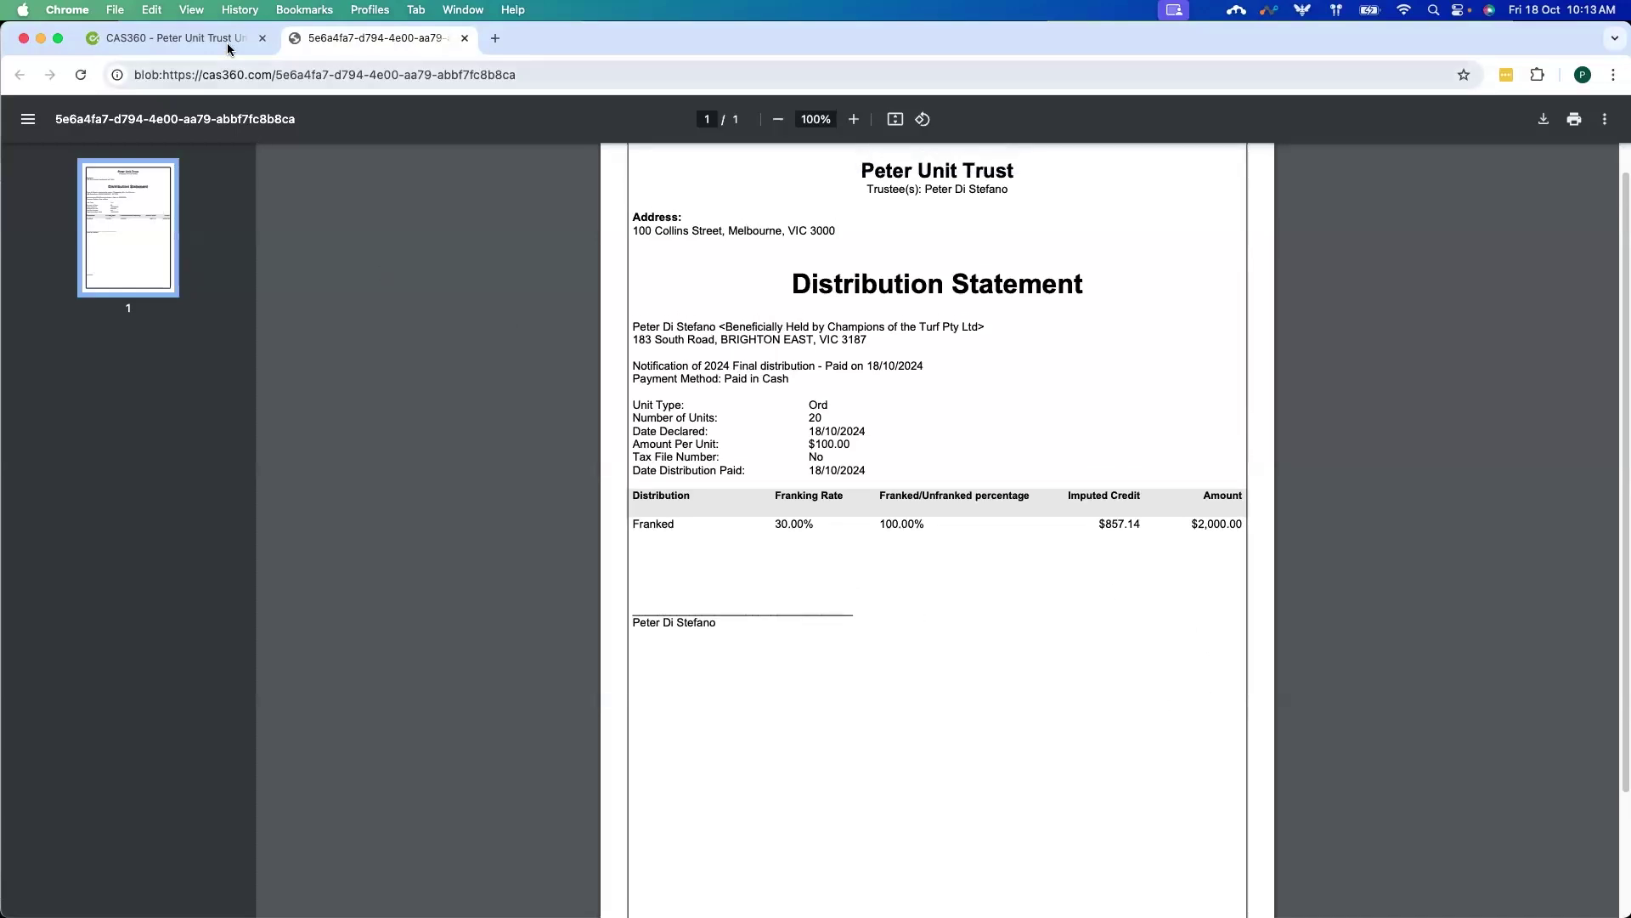
{"action": "left_click", "coordinate": [464, 39]}
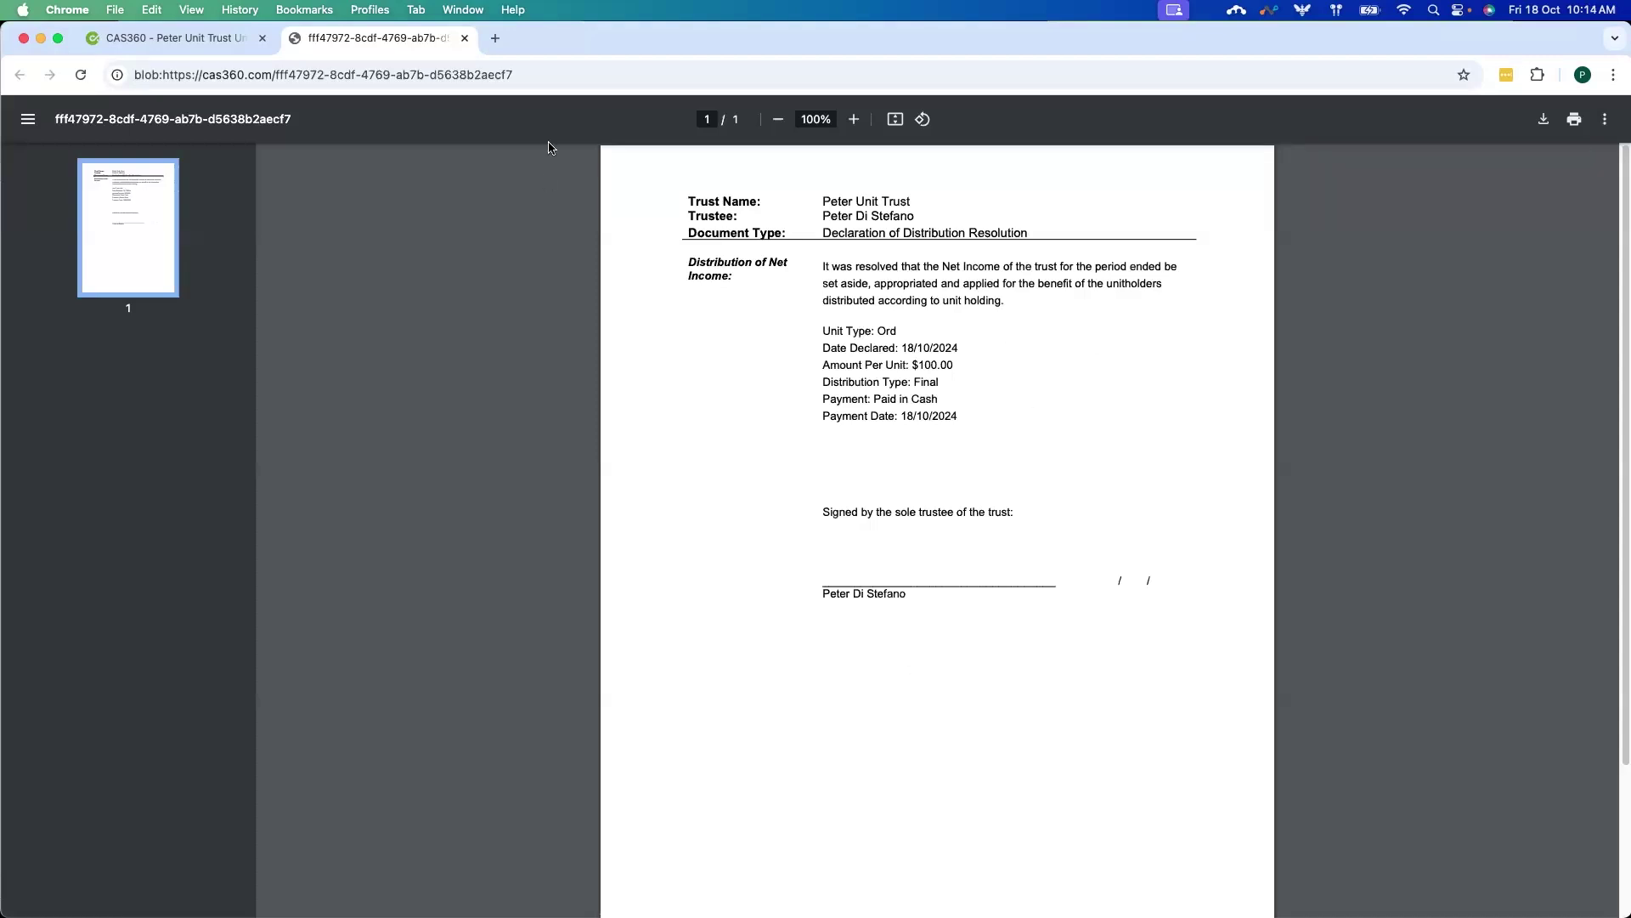
{"action": "left_click", "coordinate": [463, 40]}
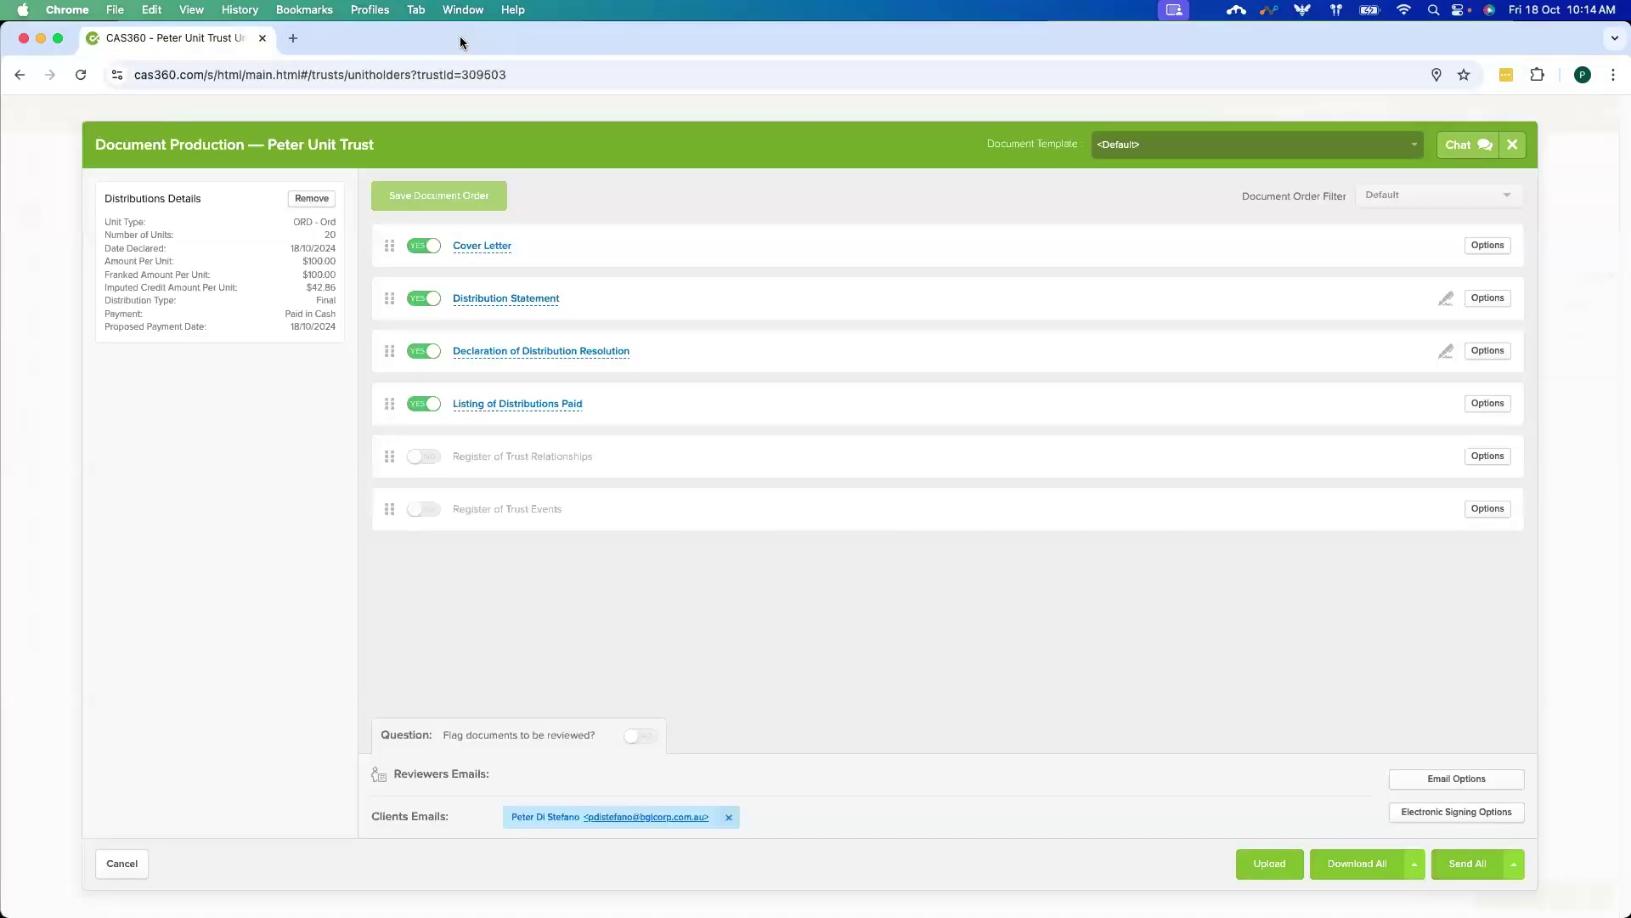
{"action": "left_click", "coordinate": [122, 864]}
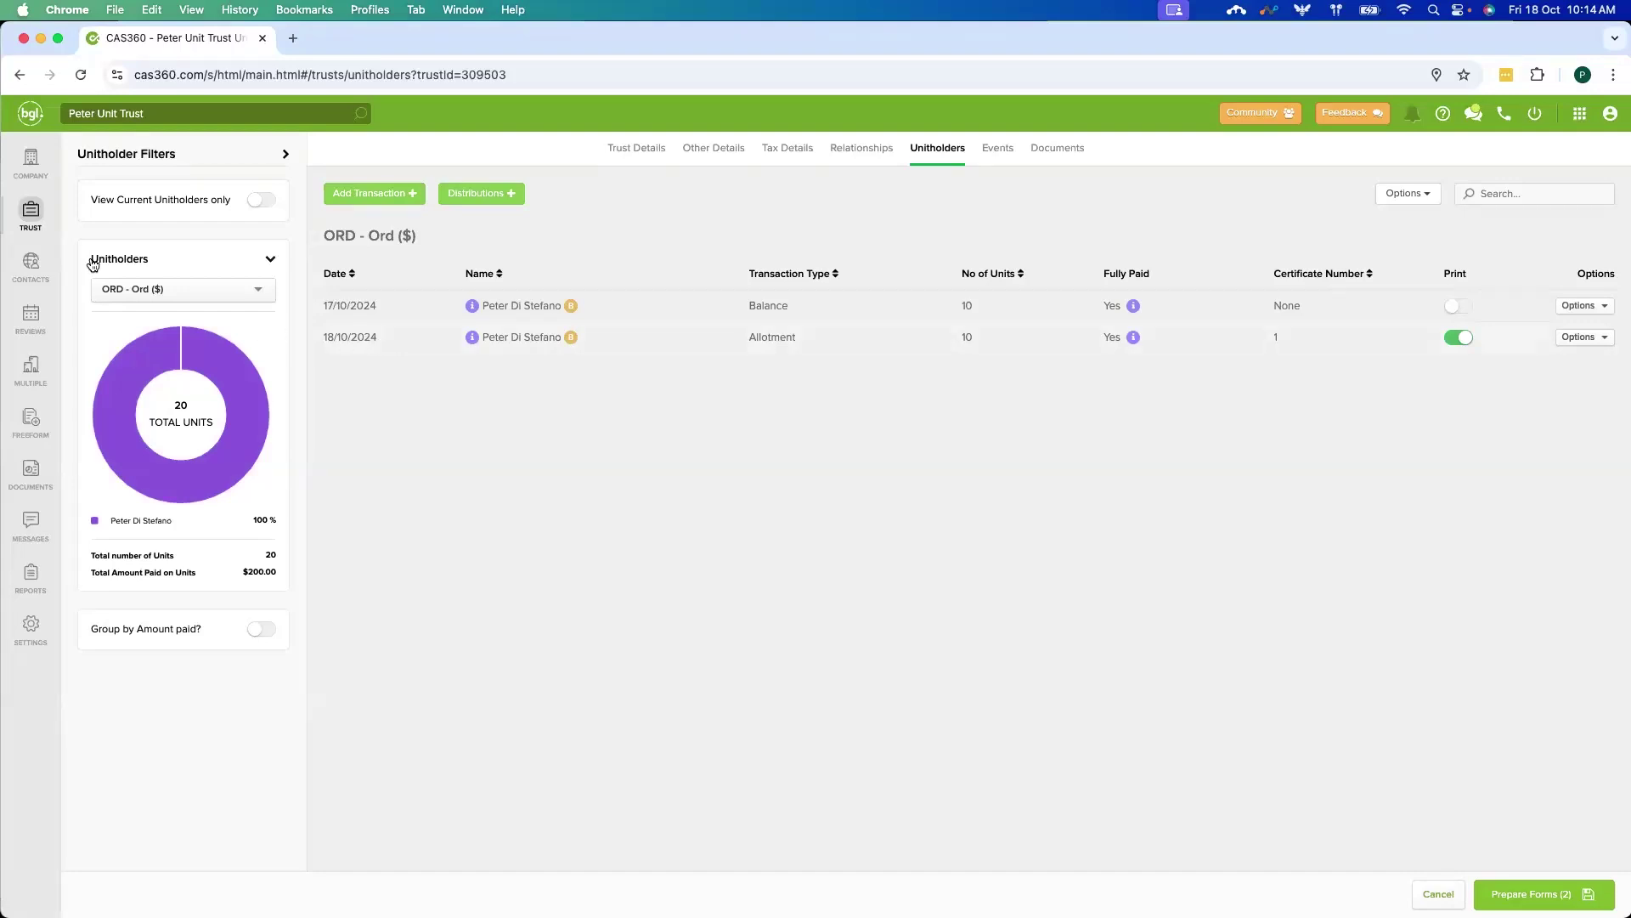
- Open Peter Discretionary Trust, browse its Other, Tax, Relationships and Beneficiaries tabs, and begin a beneficiary
{"action": "left_click", "coordinate": [31, 215]}
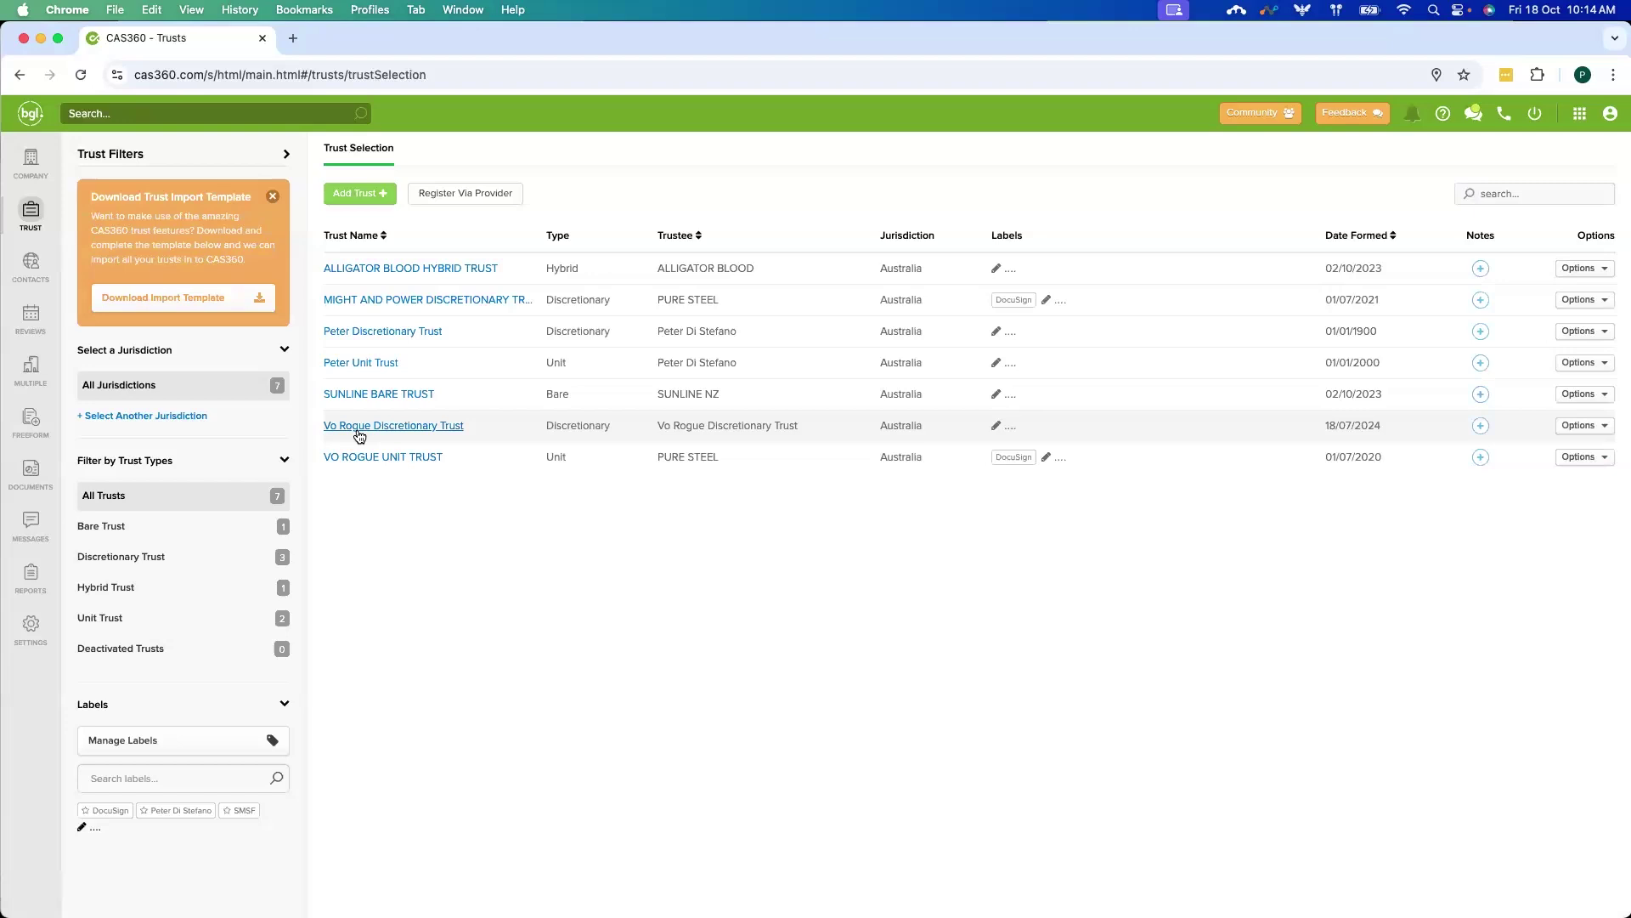
{"action": "left_click", "coordinate": [403, 332]}
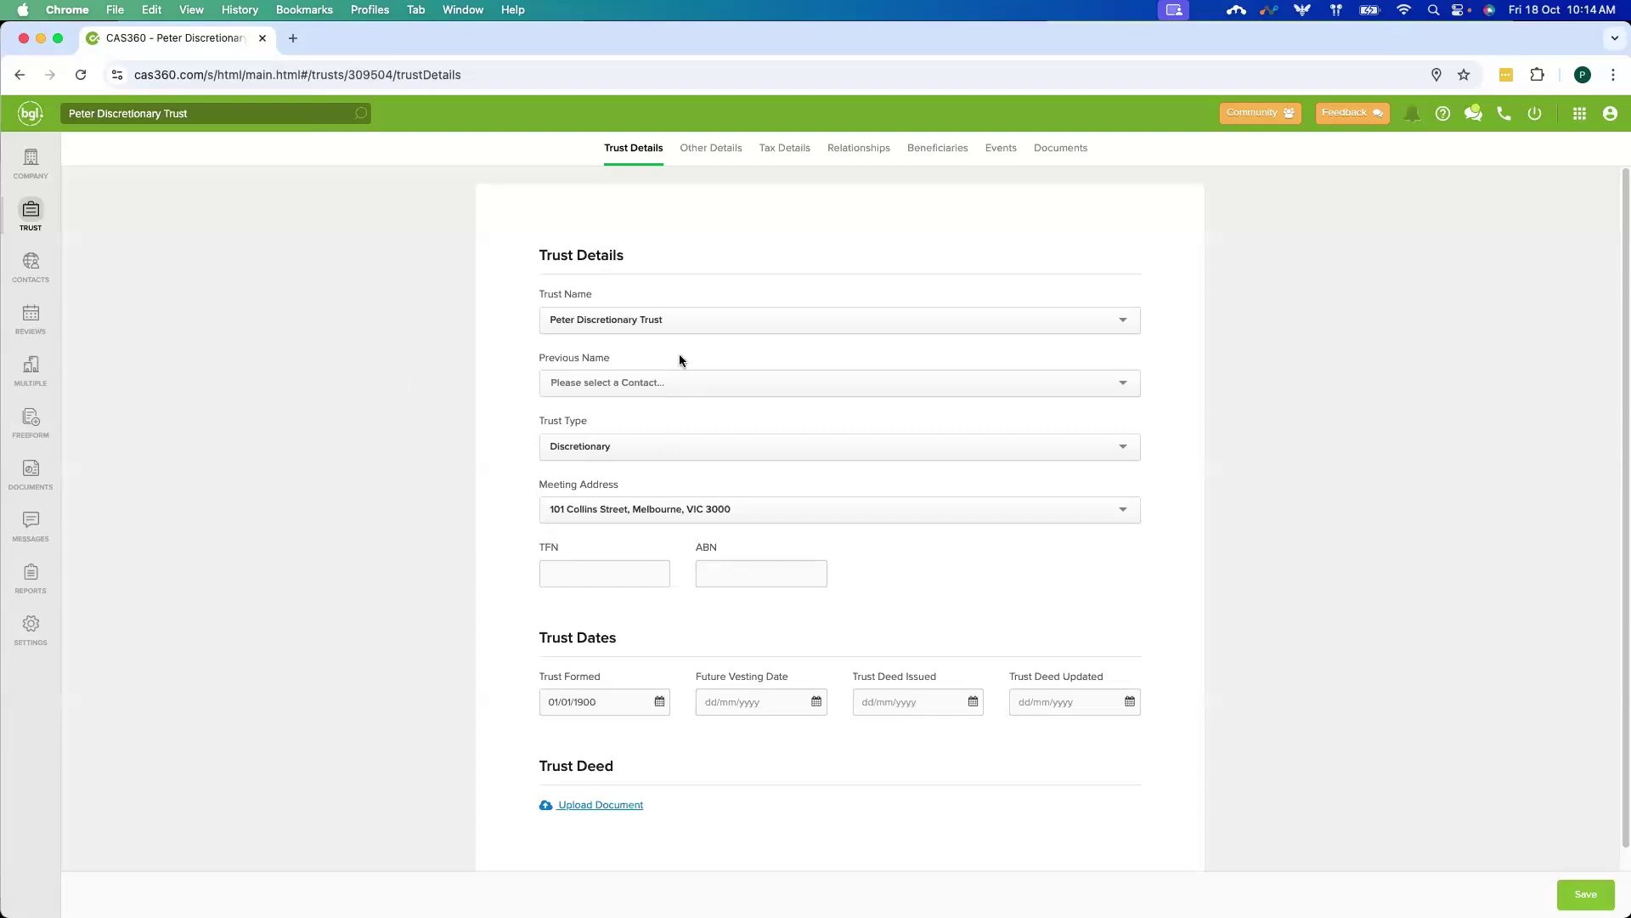
{"action": "left_click", "coordinate": [714, 155]}
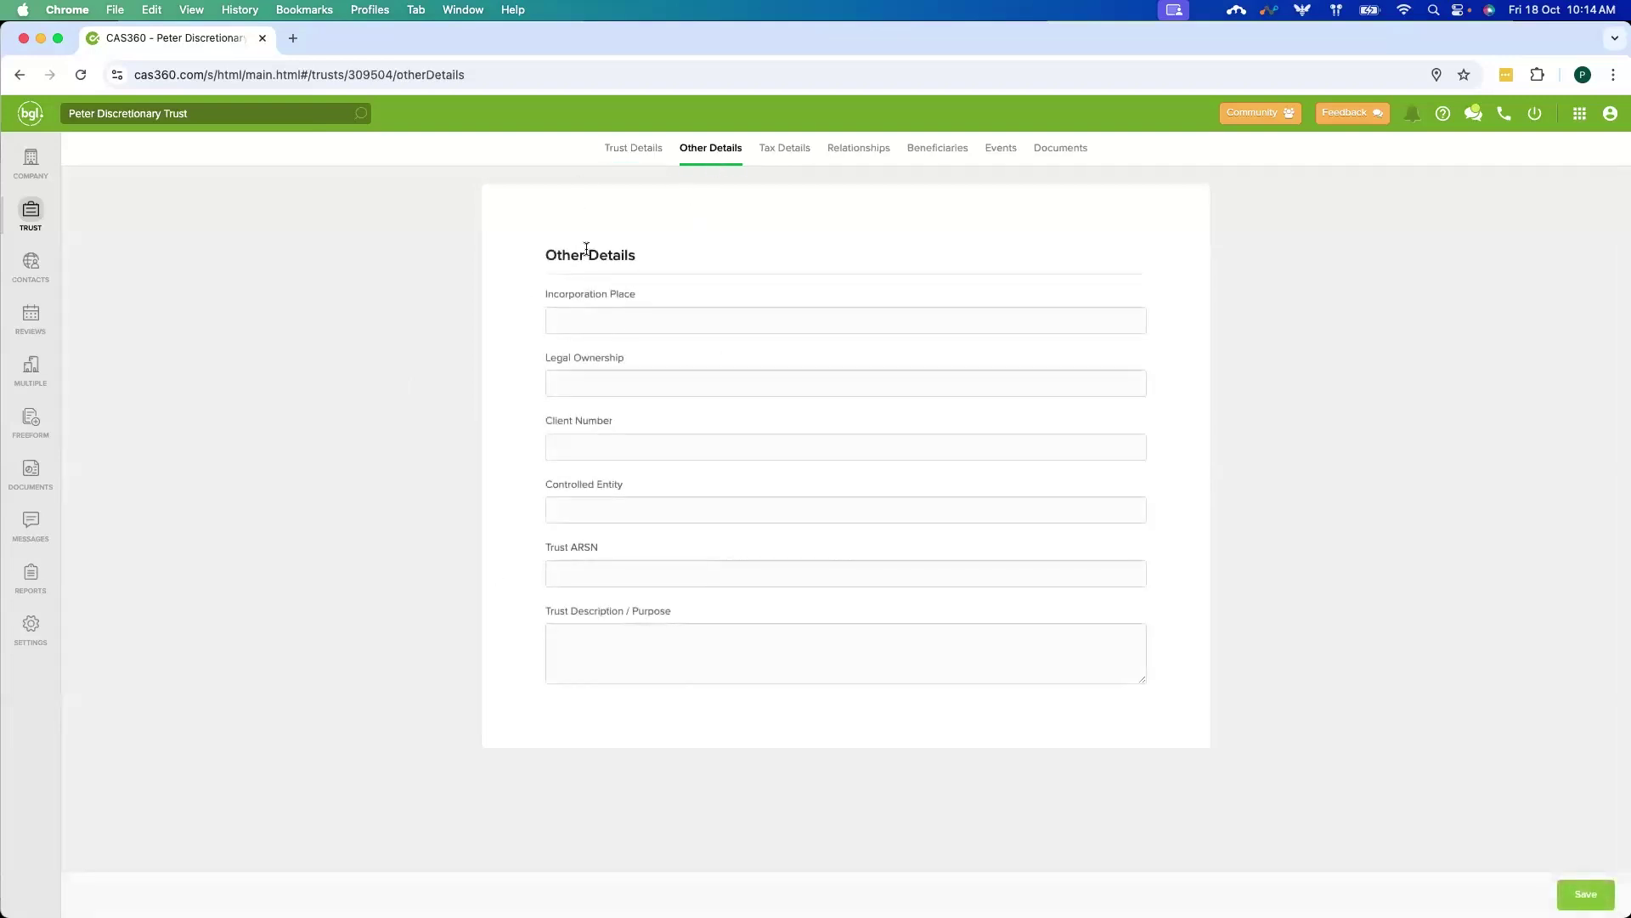
{"action": "left_click", "coordinate": [782, 156]}
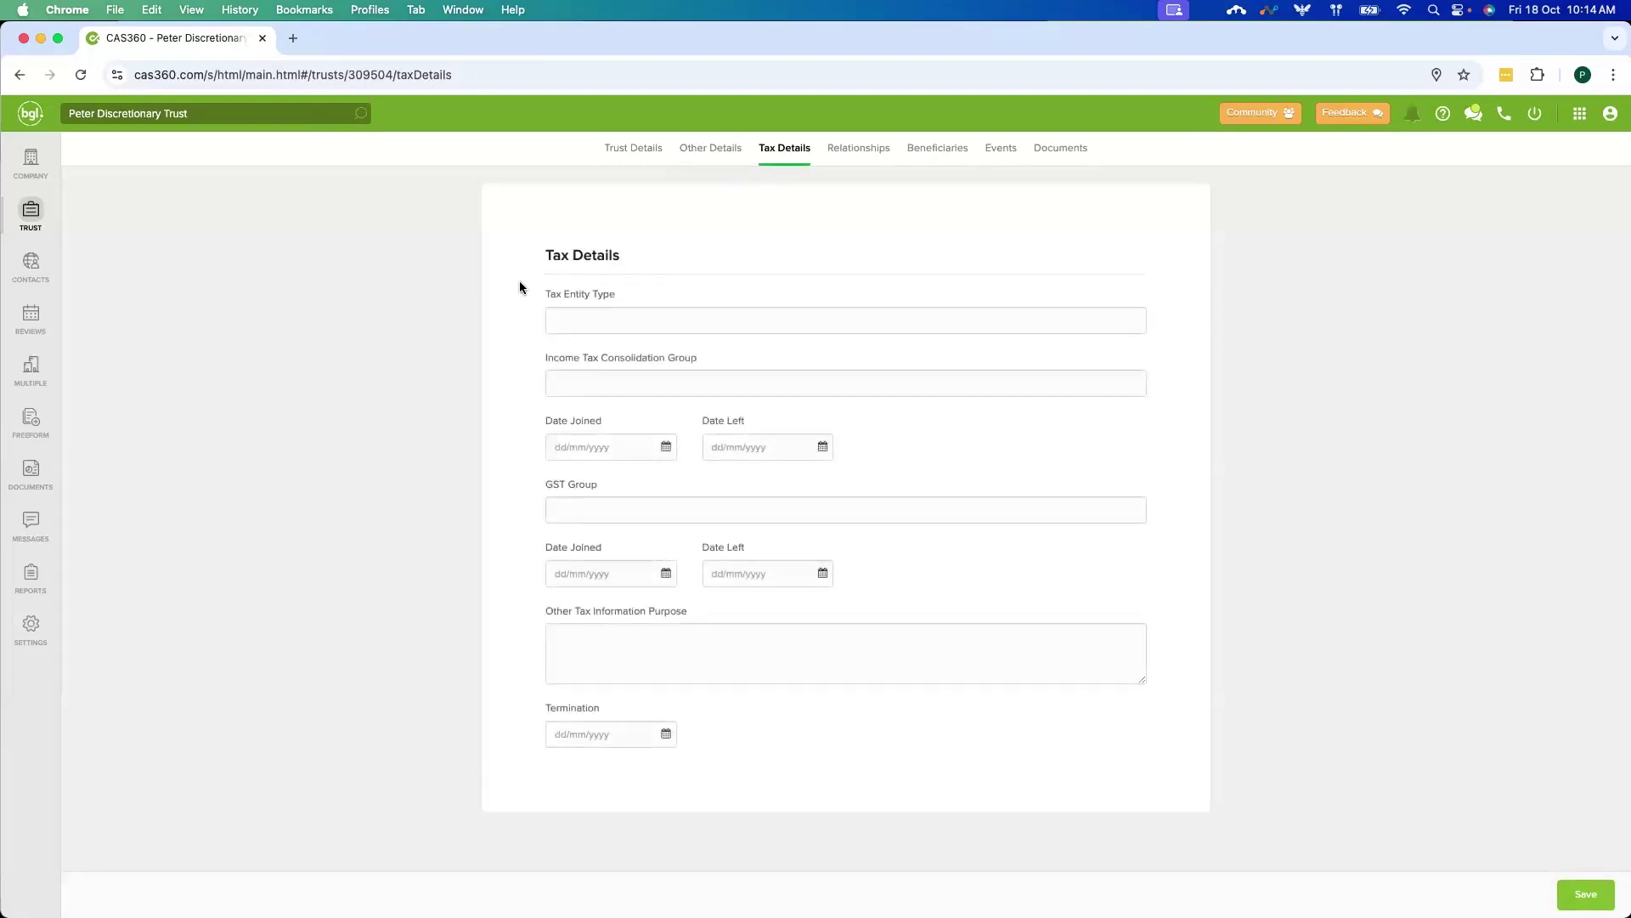
{"action": "left_click", "coordinate": [867, 157]}
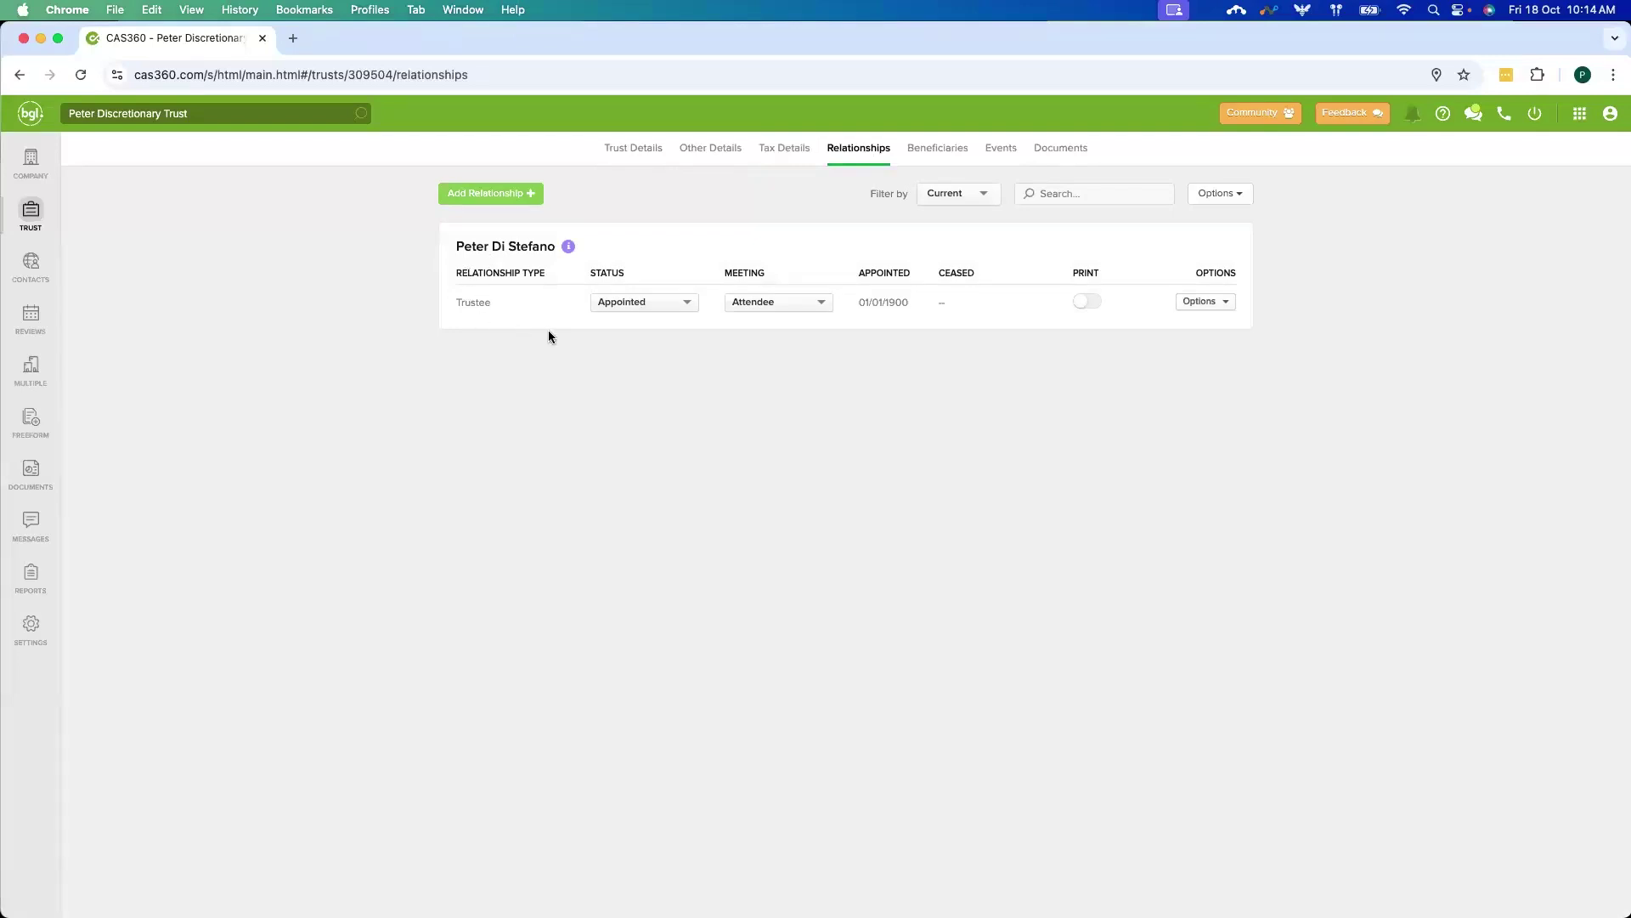
{"action": "left_click", "coordinate": [928, 158]}
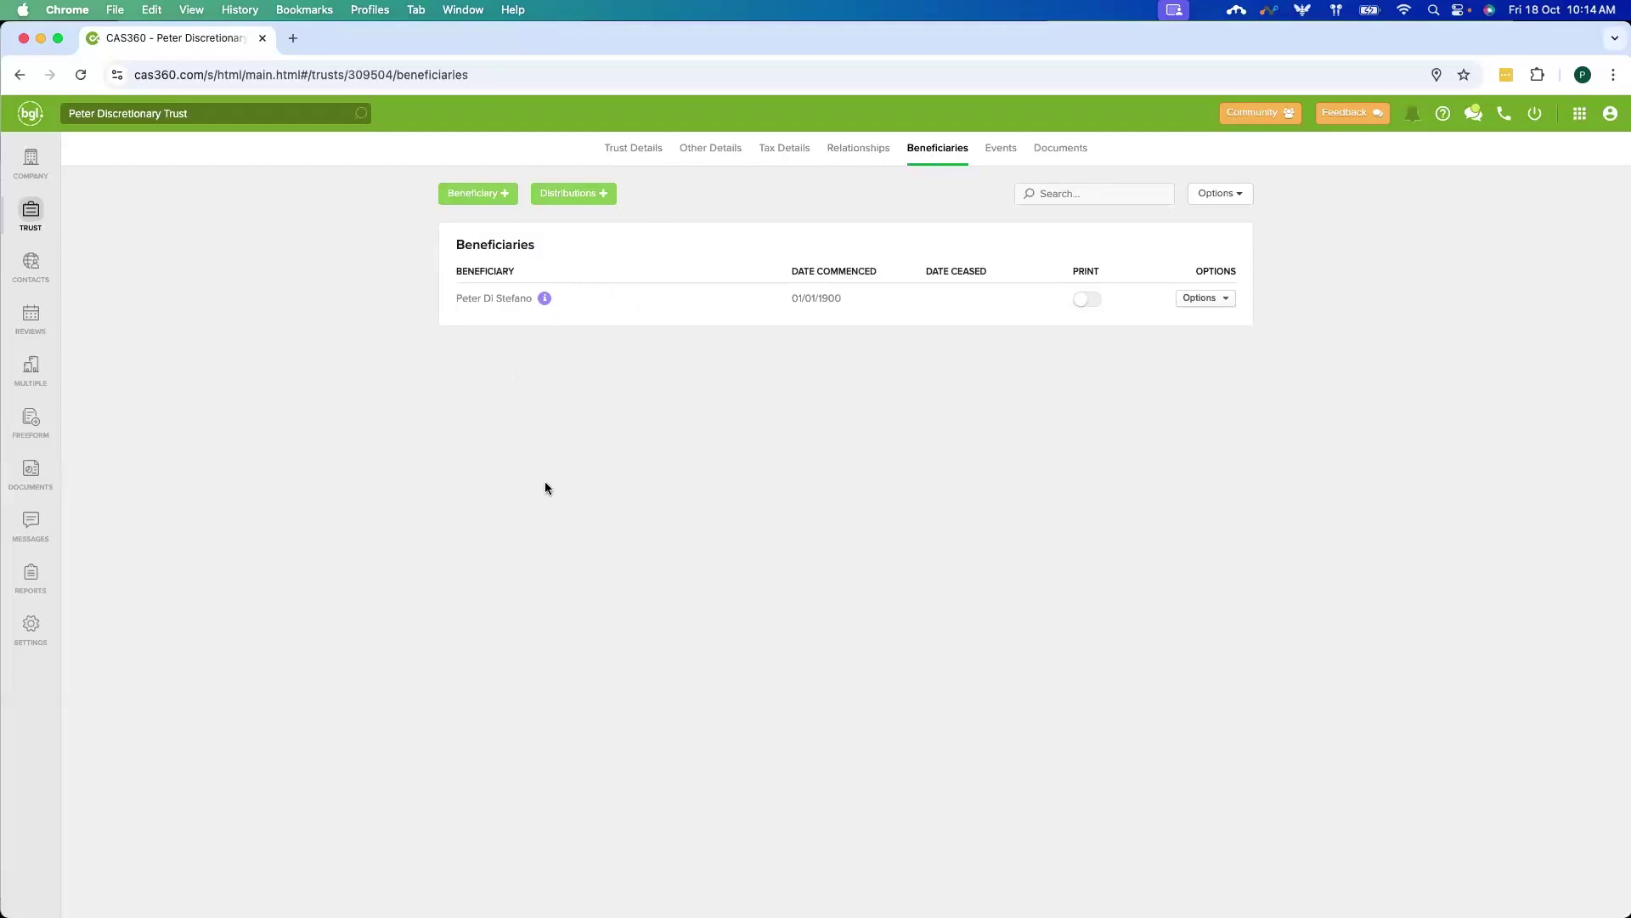
{"action": "left_click", "coordinate": [502, 194]}
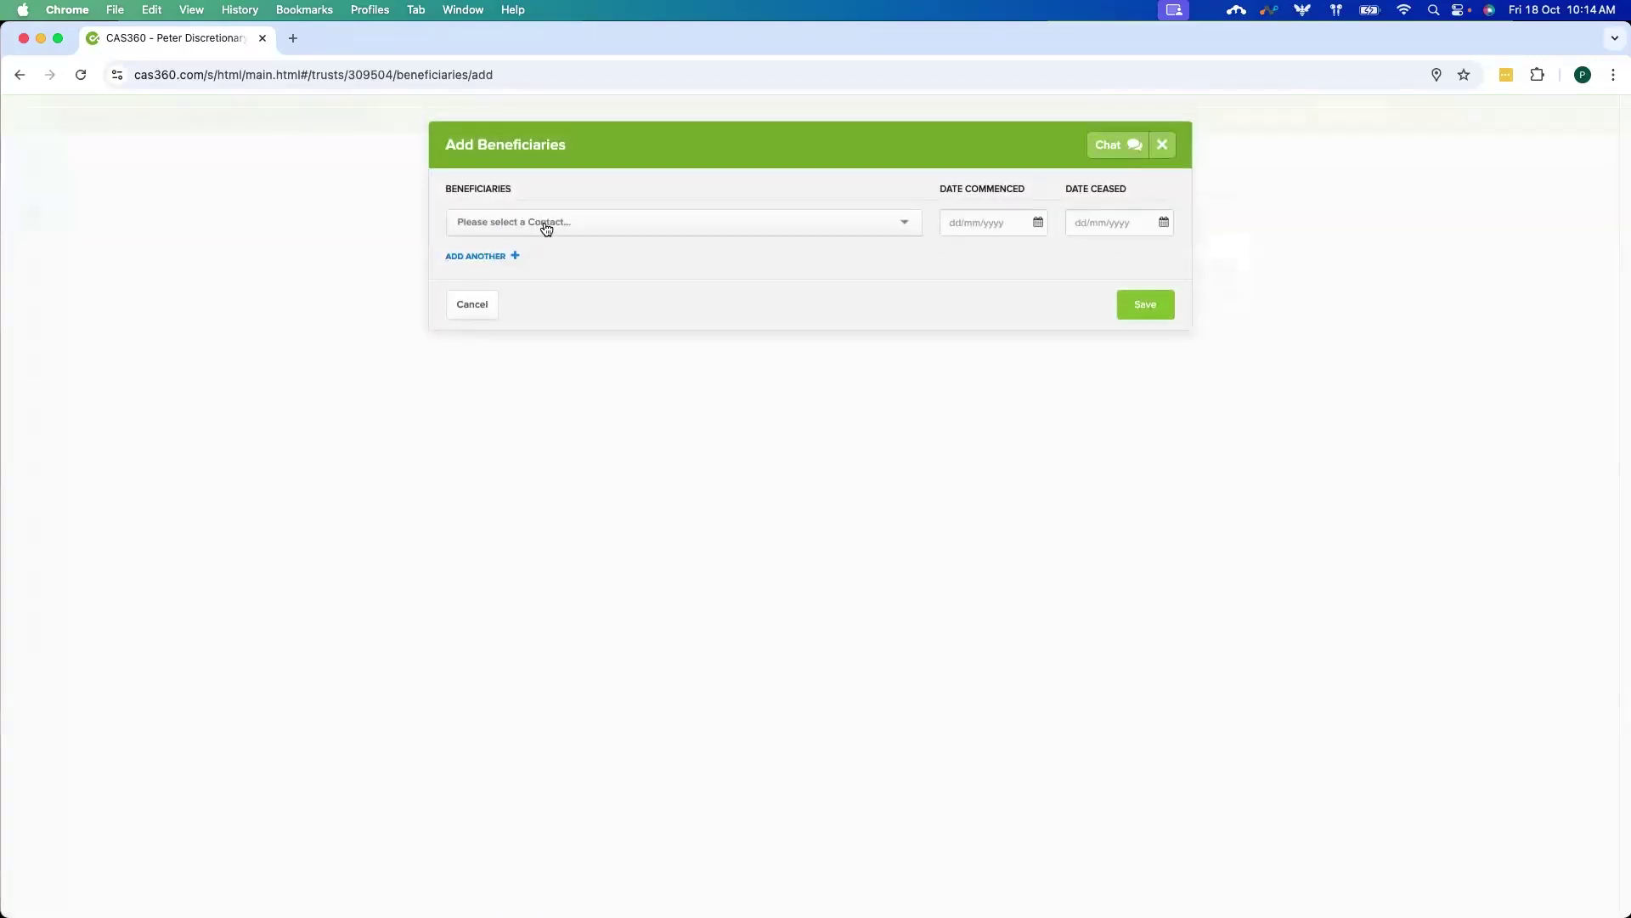
- Choose the contact as beneficiary commencing 18/10/2024, then check Events and return to Beneficiaries
{"action": "left_click", "coordinate": [545, 222]}
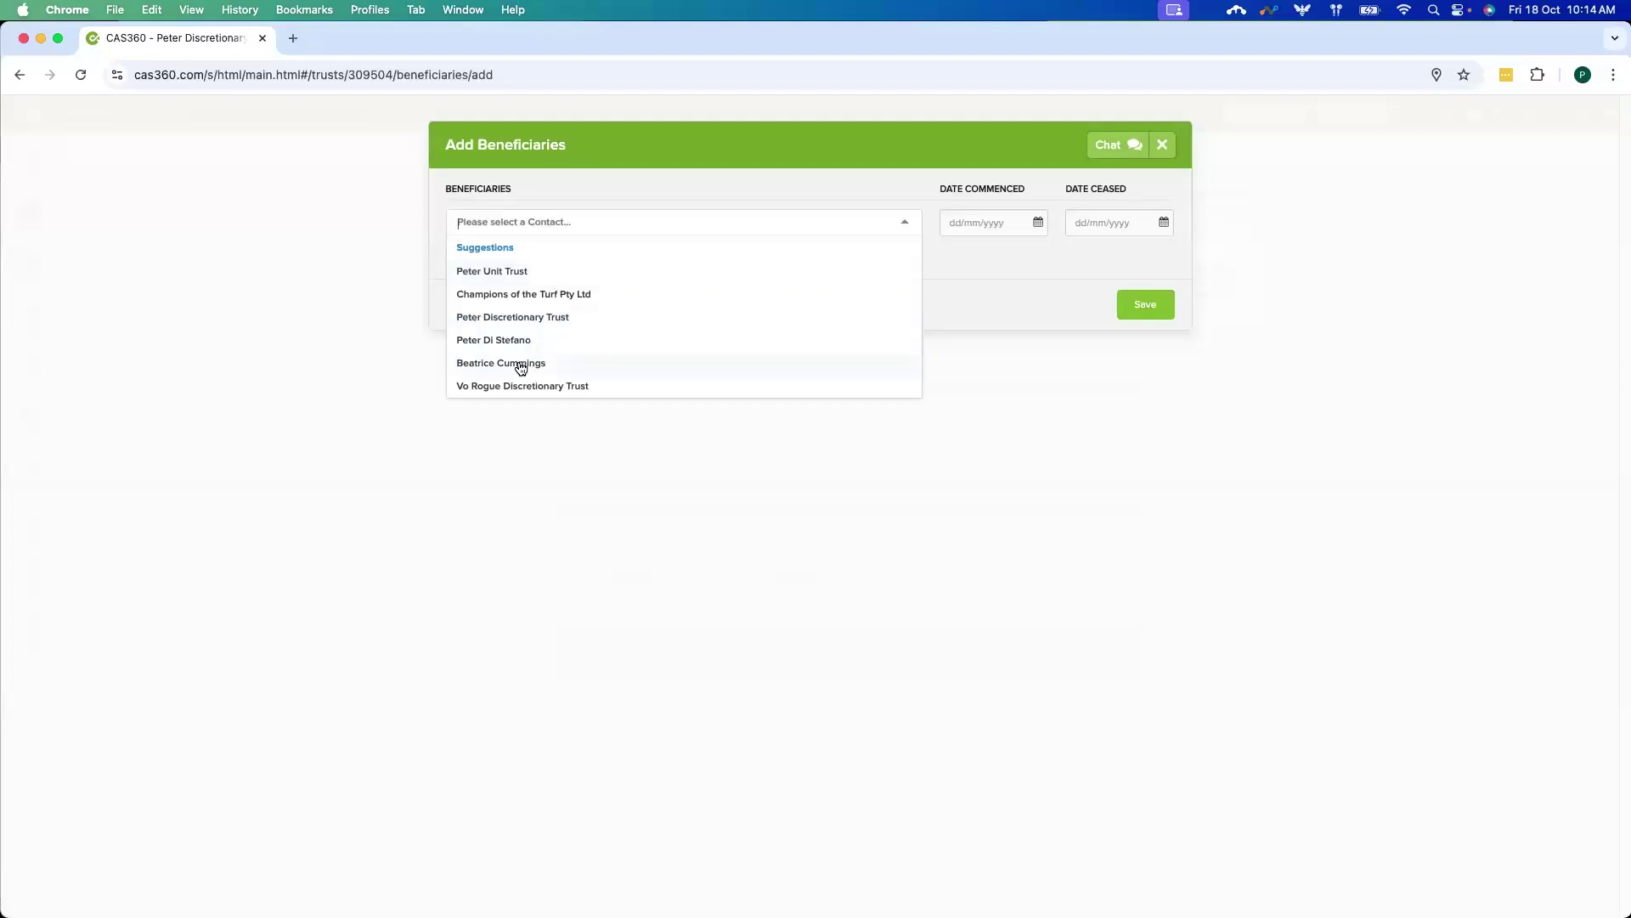
{"action": "left_click", "coordinate": [520, 363]}
{"action": "left_click", "coordinate": [1023, 231]}
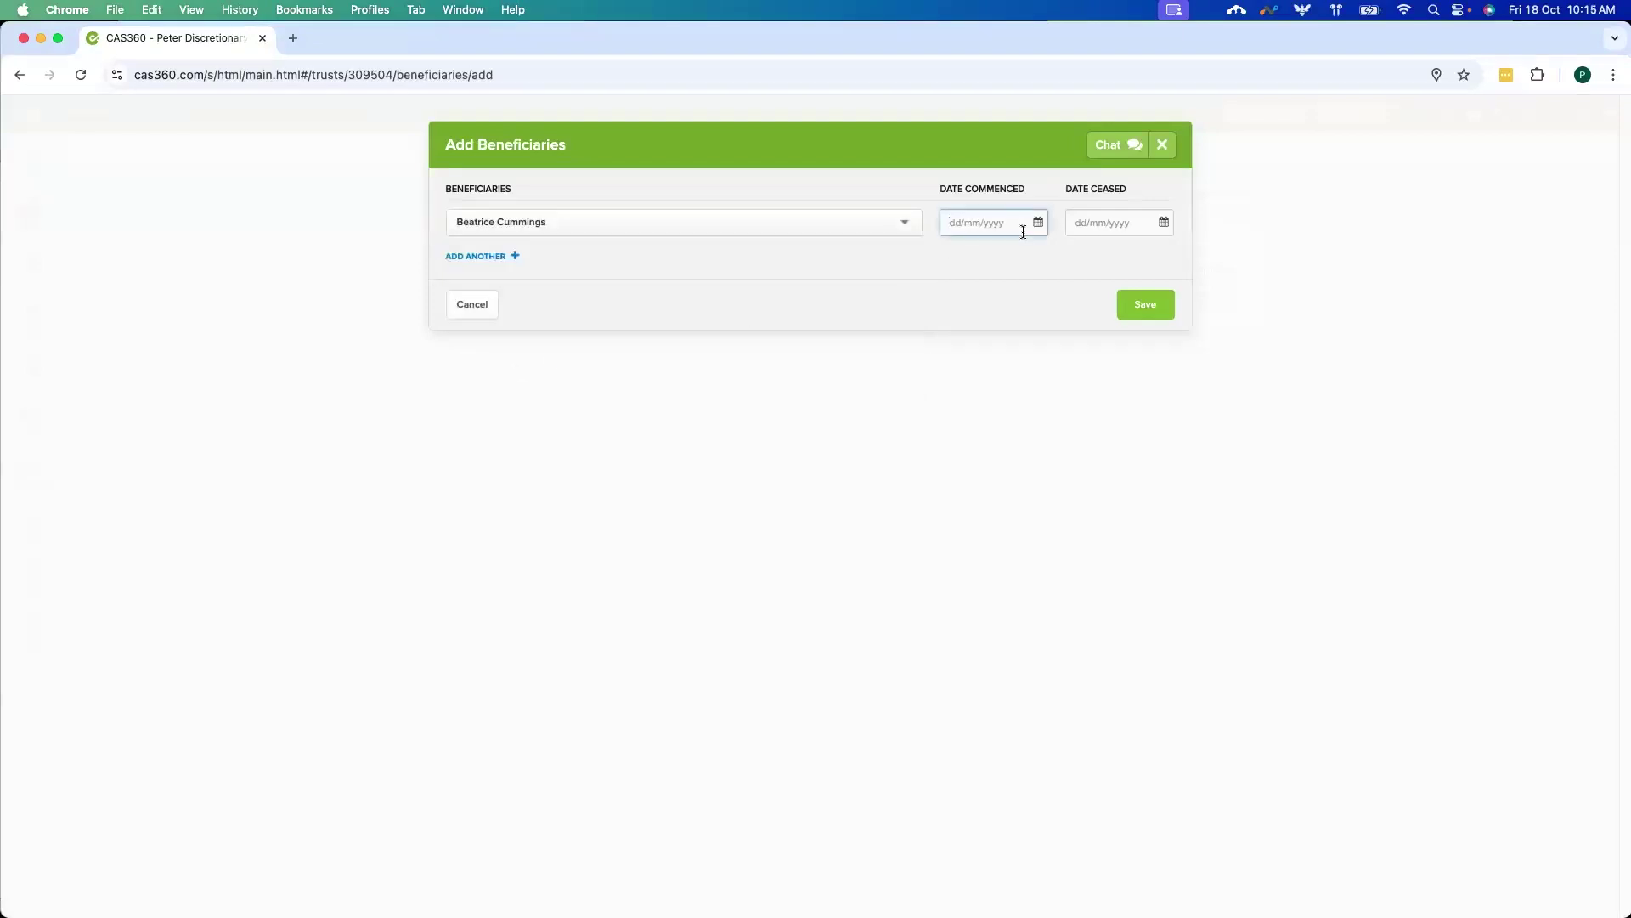
{"action": "type", "text": "18/10/2024"}
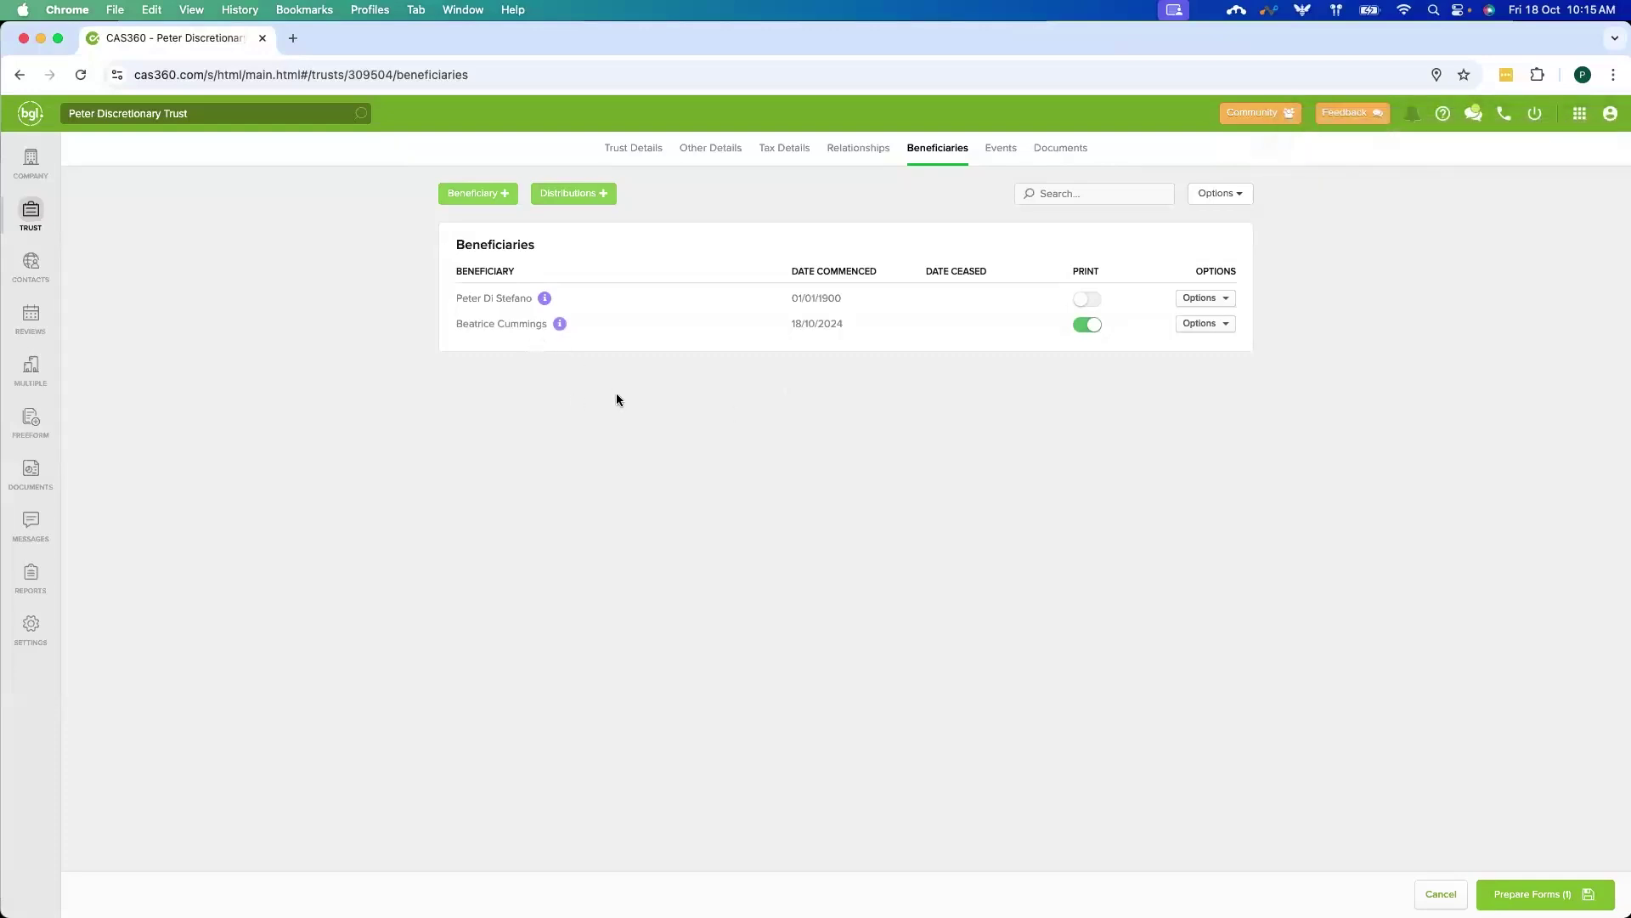
{"action": "left_click", "coordinate": [1001, 155]}
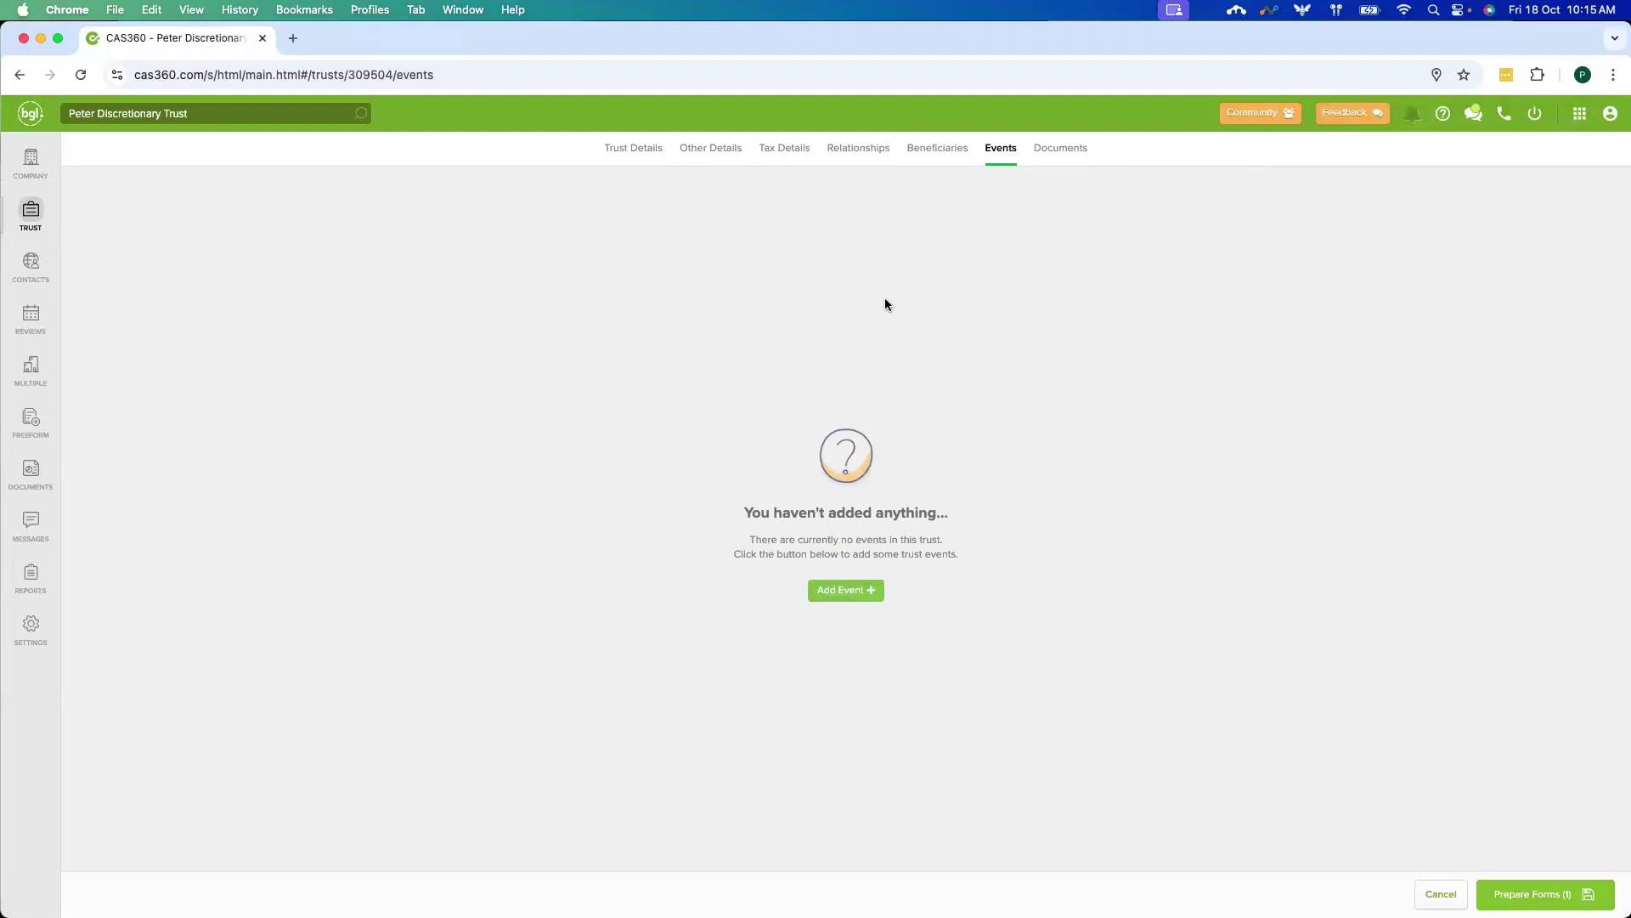
{"action": "left_click", "coordinate": [944, 161]}
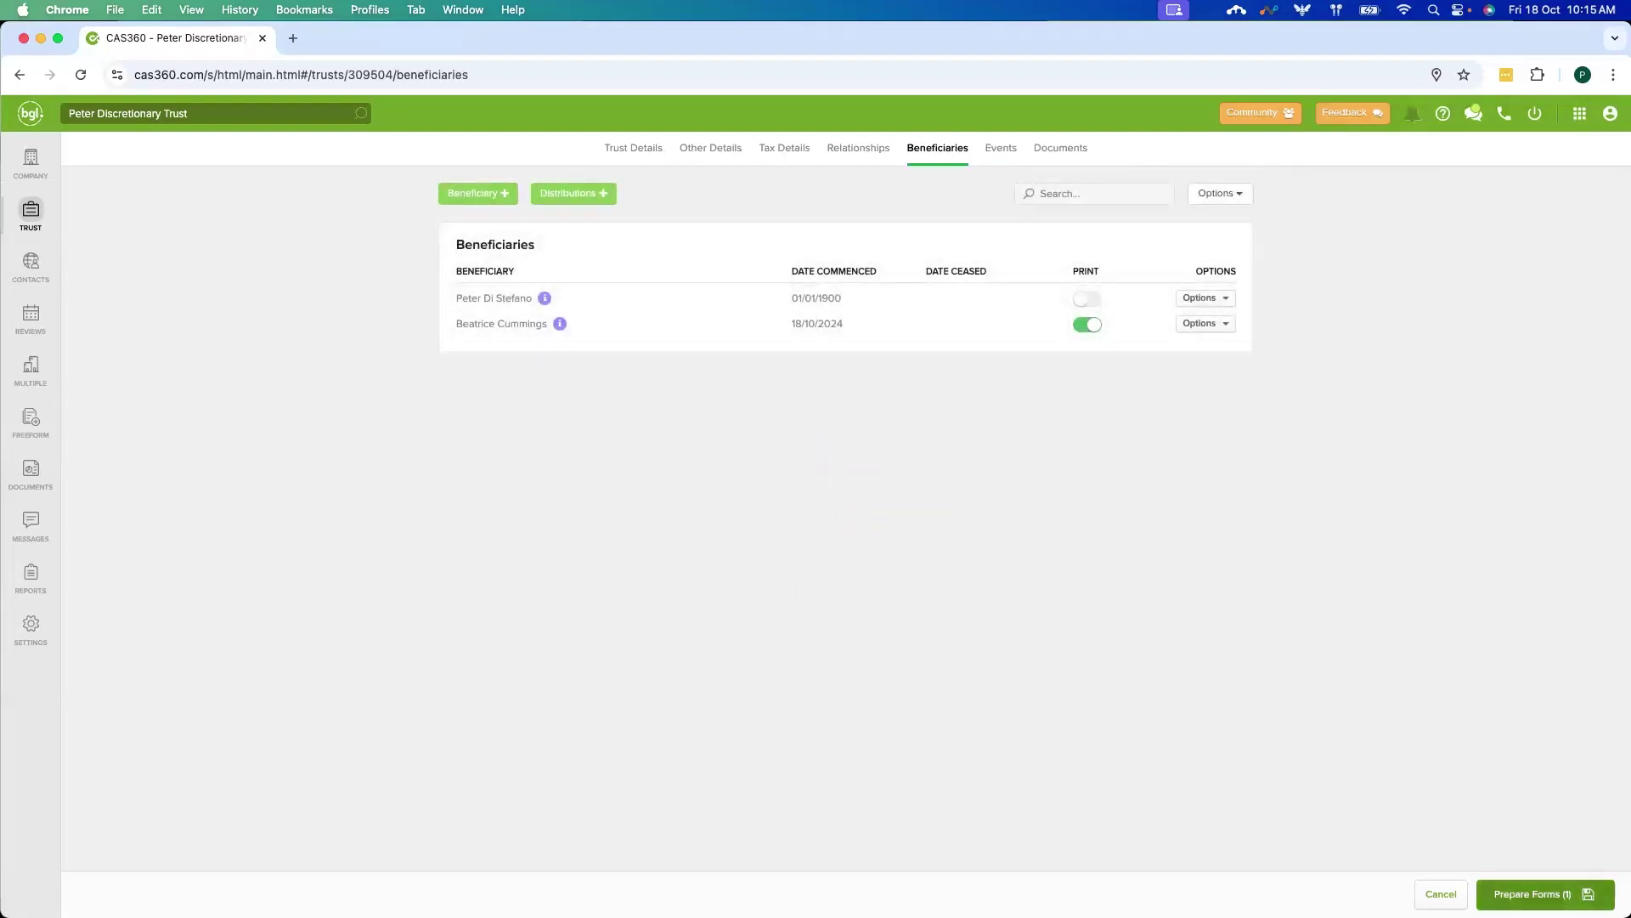
{"action": "left_click", "coordinate": [1527, 894]}
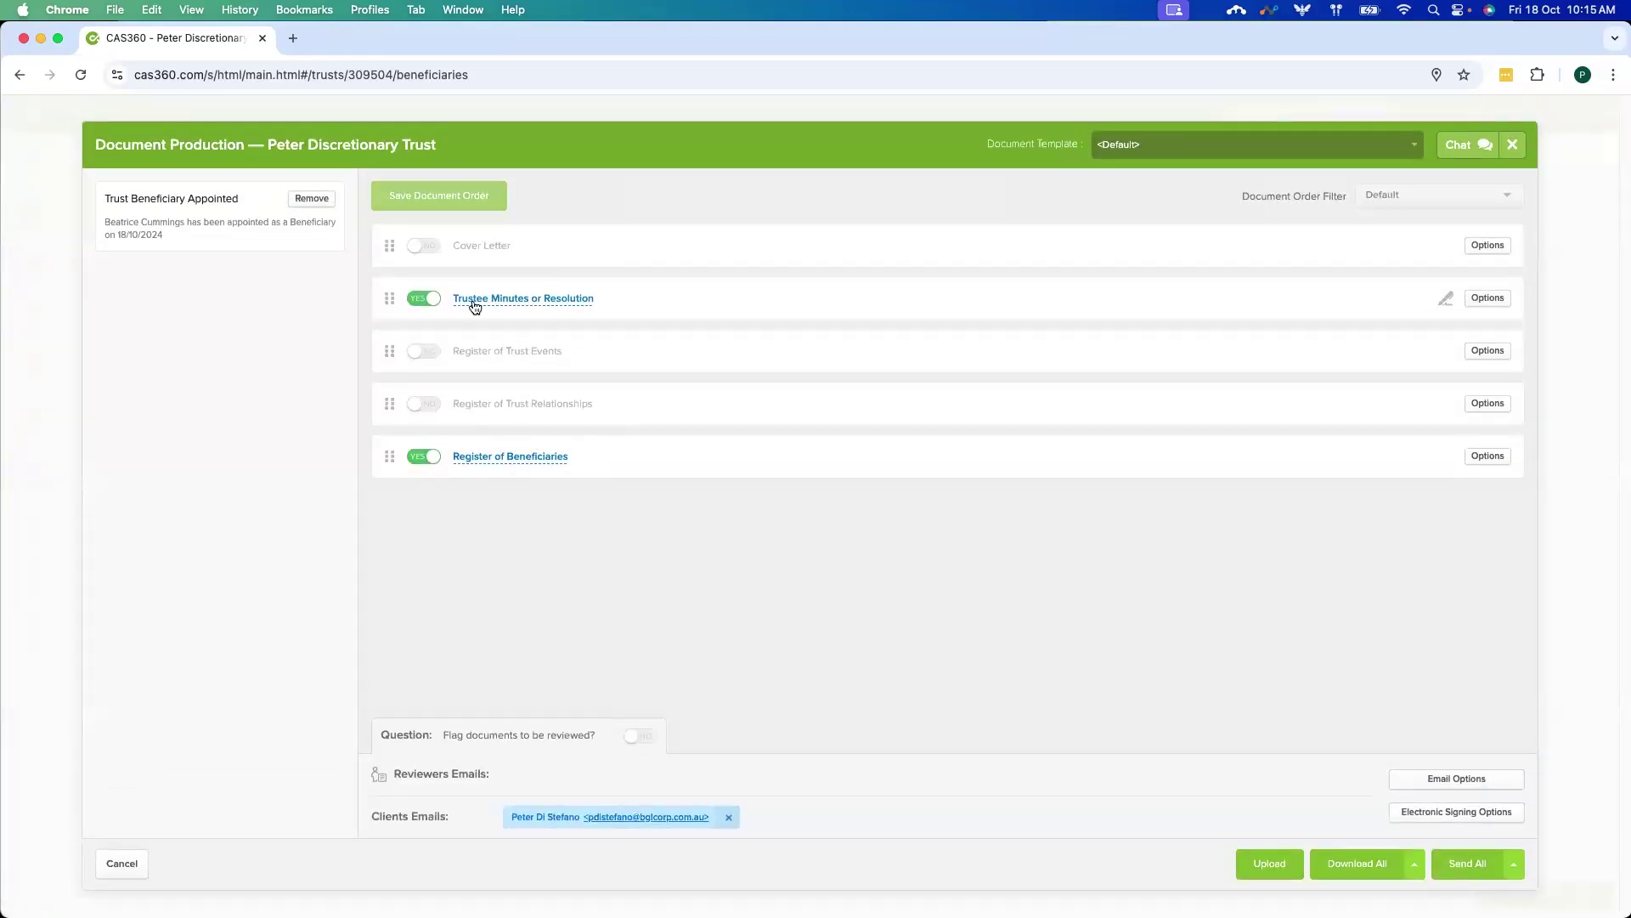
{"action": "left_click", "coordinate": [542, 459]}
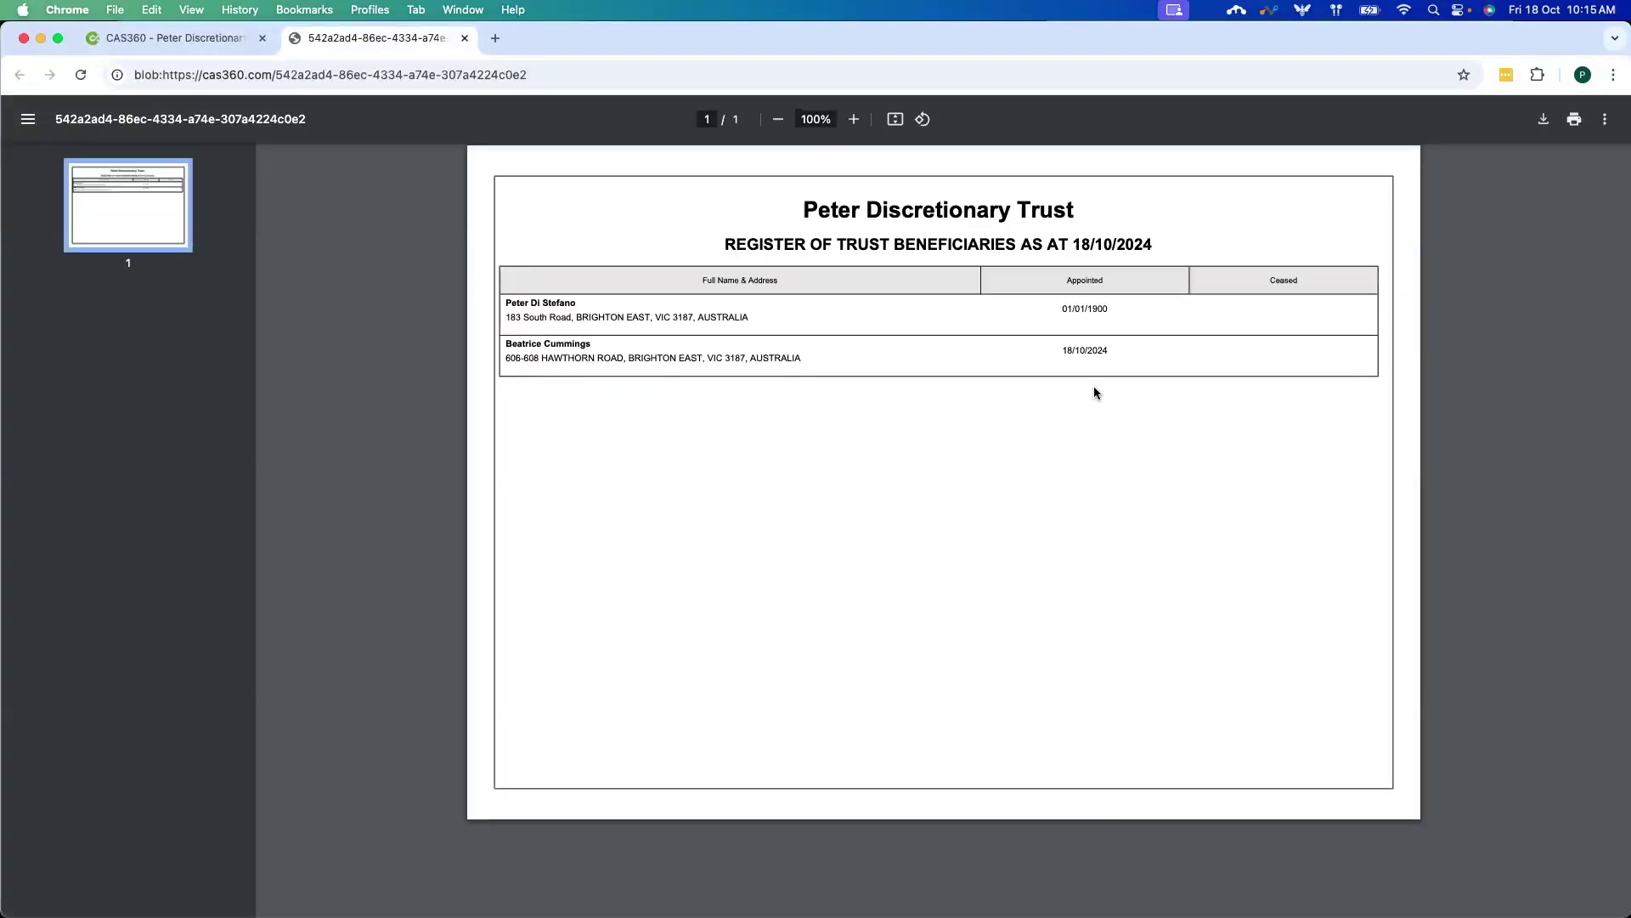
{"action": "left_click", "coordinate": [464, 38]}
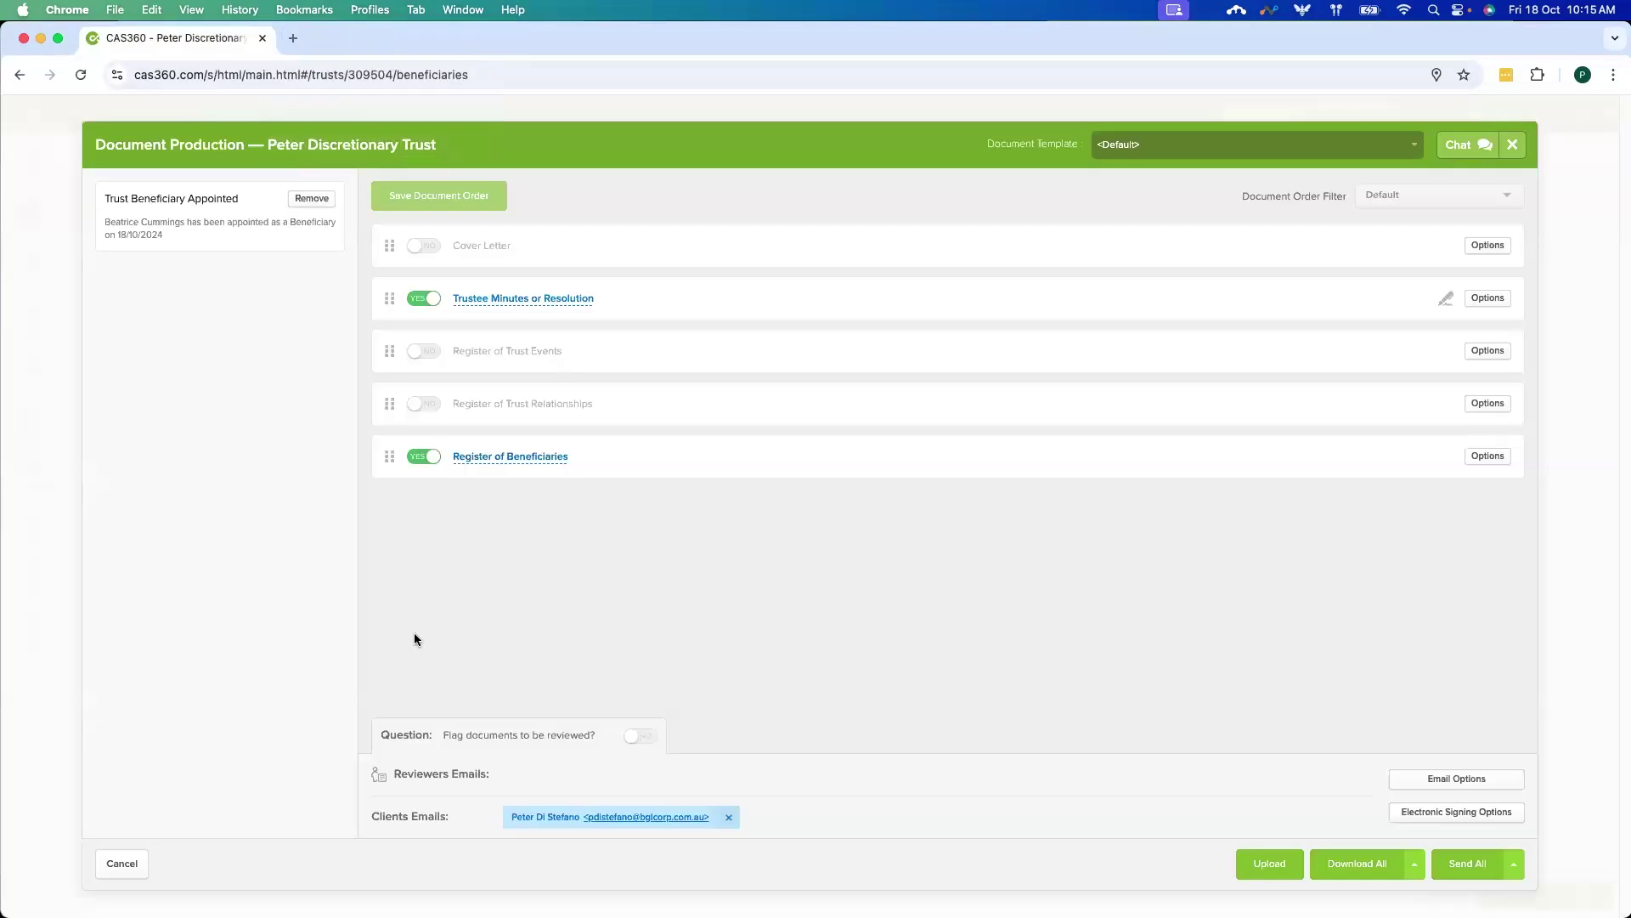
{"action": "left_click", "coordinate": [111, 870]}
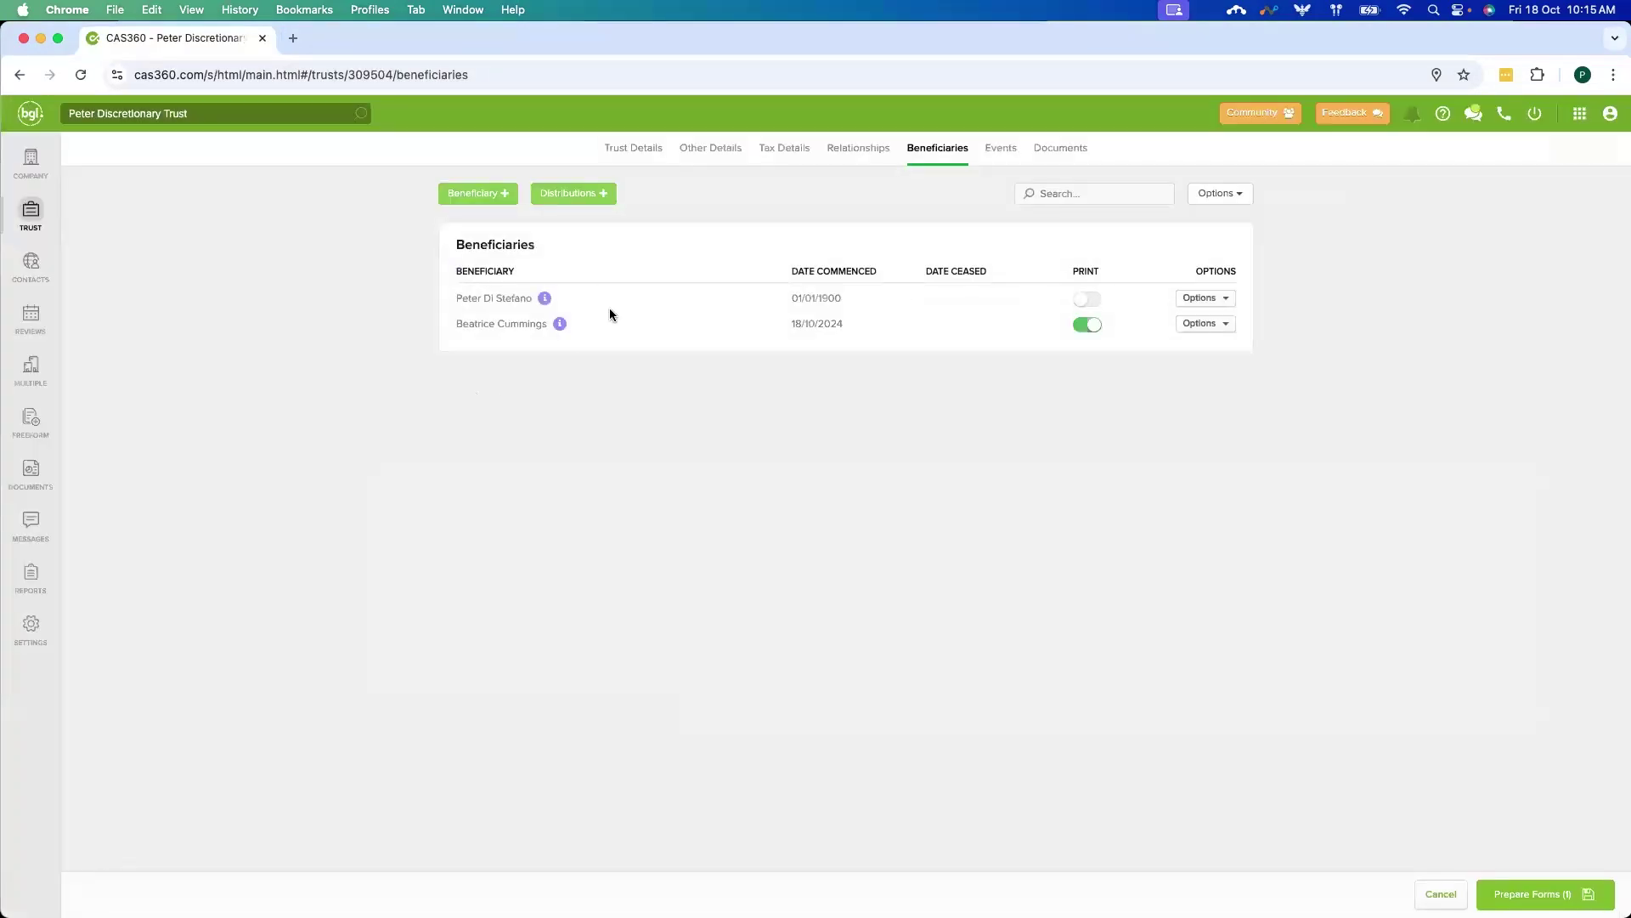
{"action": "left_click", "coordinate": [606, 204]}
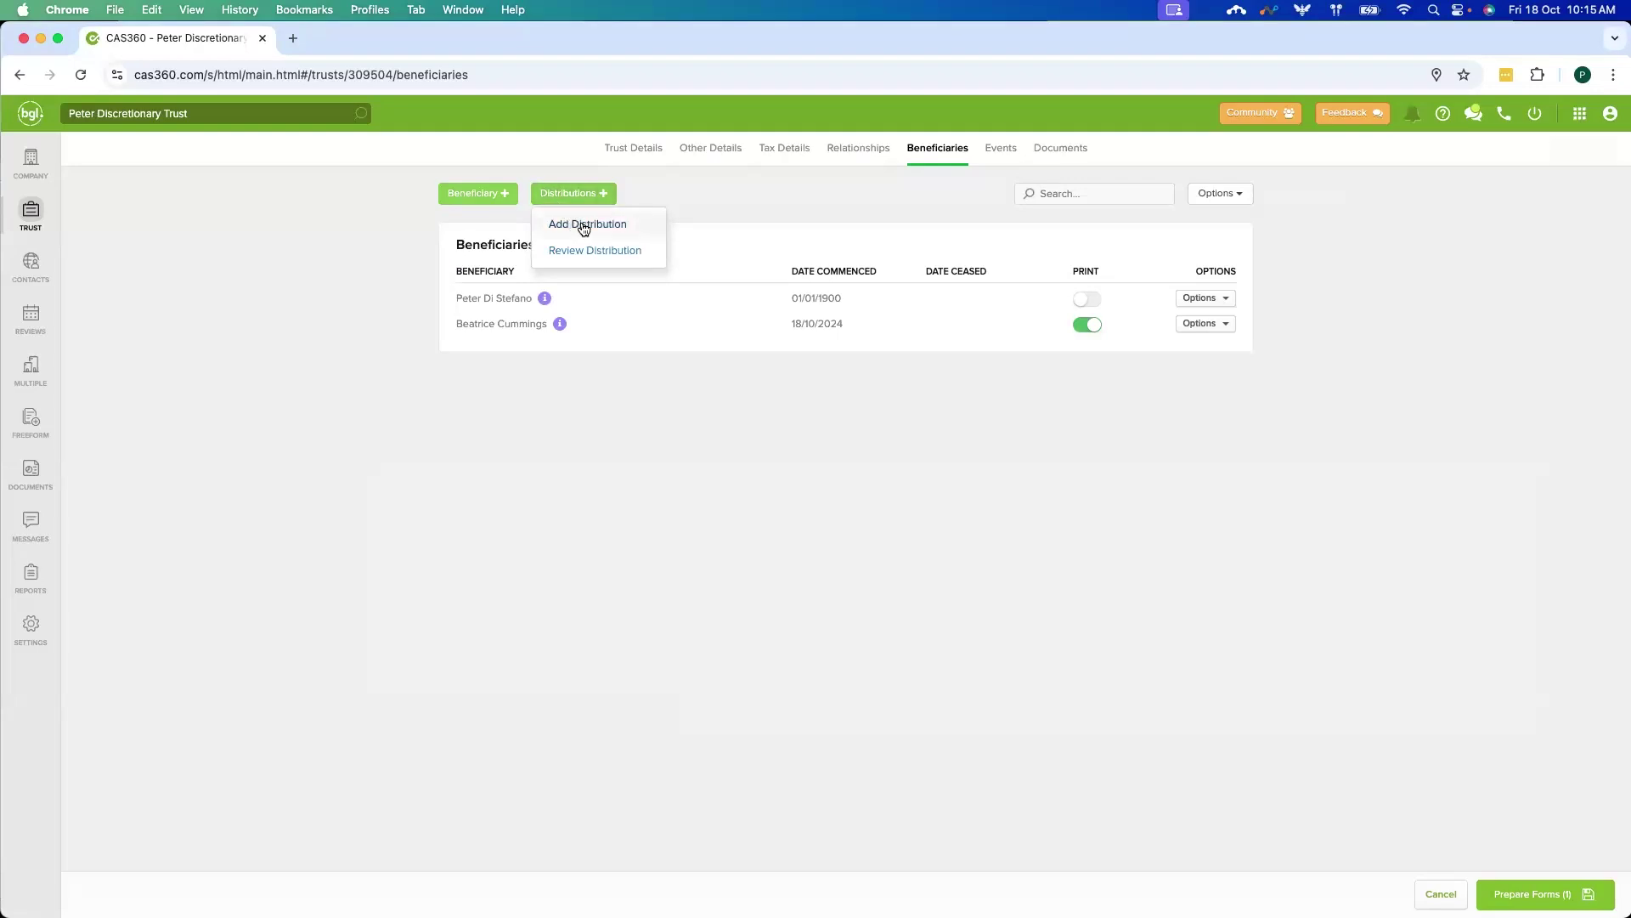
- Start a new discretionary distribution and delete its Other Income column
{"action": "left_click", "coordinate": [583, 226]}
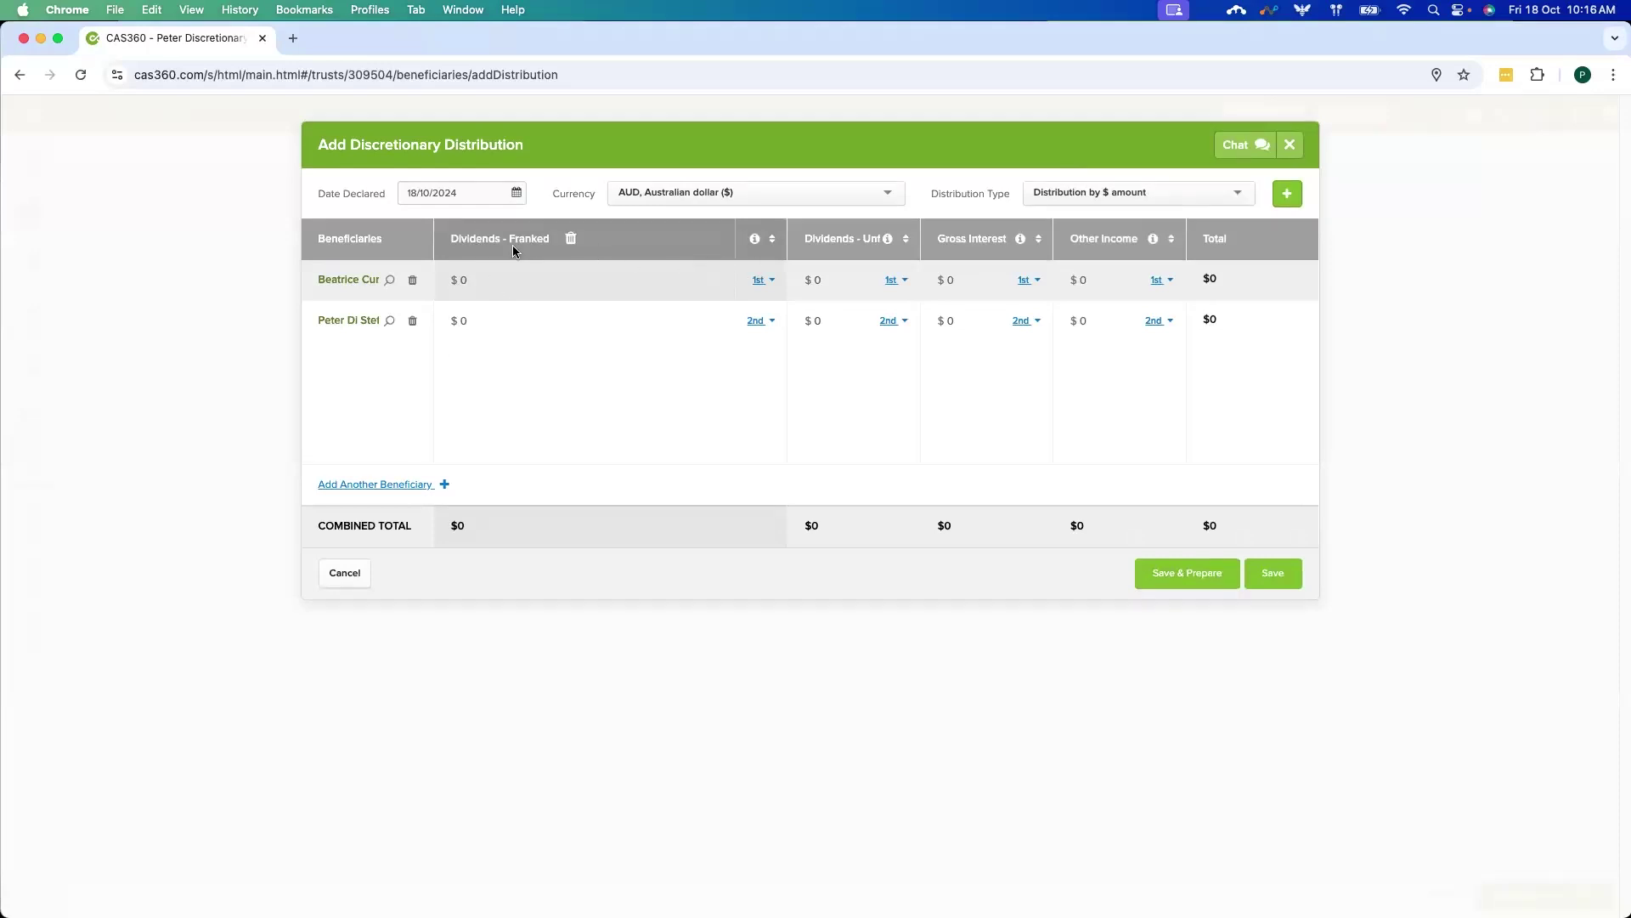
{"action": "mouse_move", "coordinate": [830, 273]}
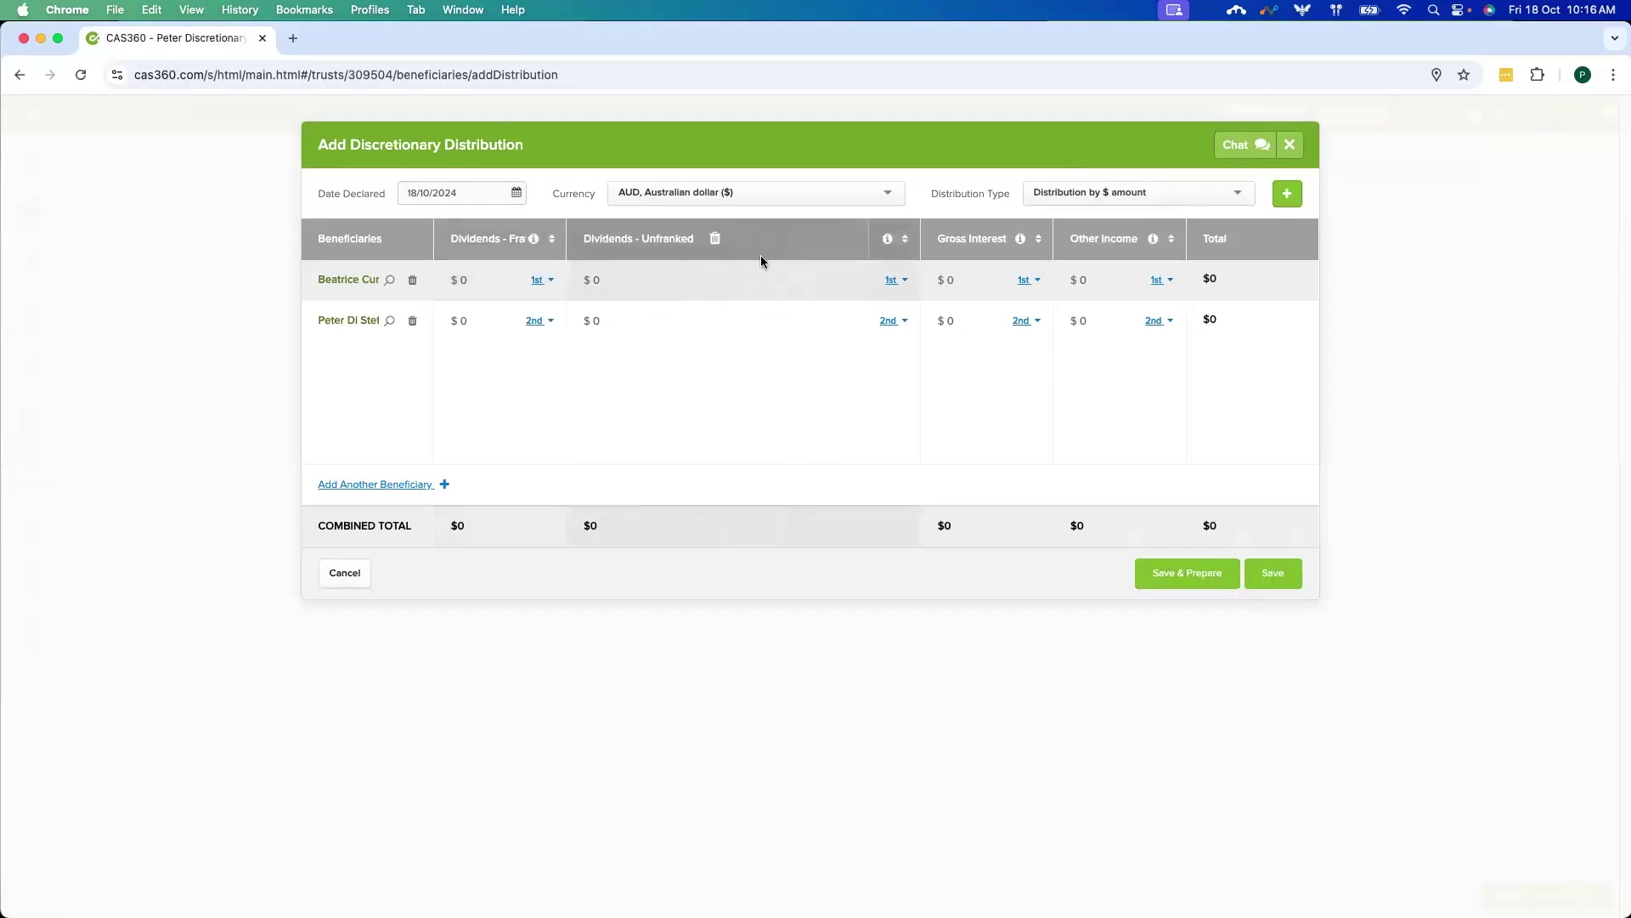
{"action": "mouse_move", "coordinate": [1088, 264]}
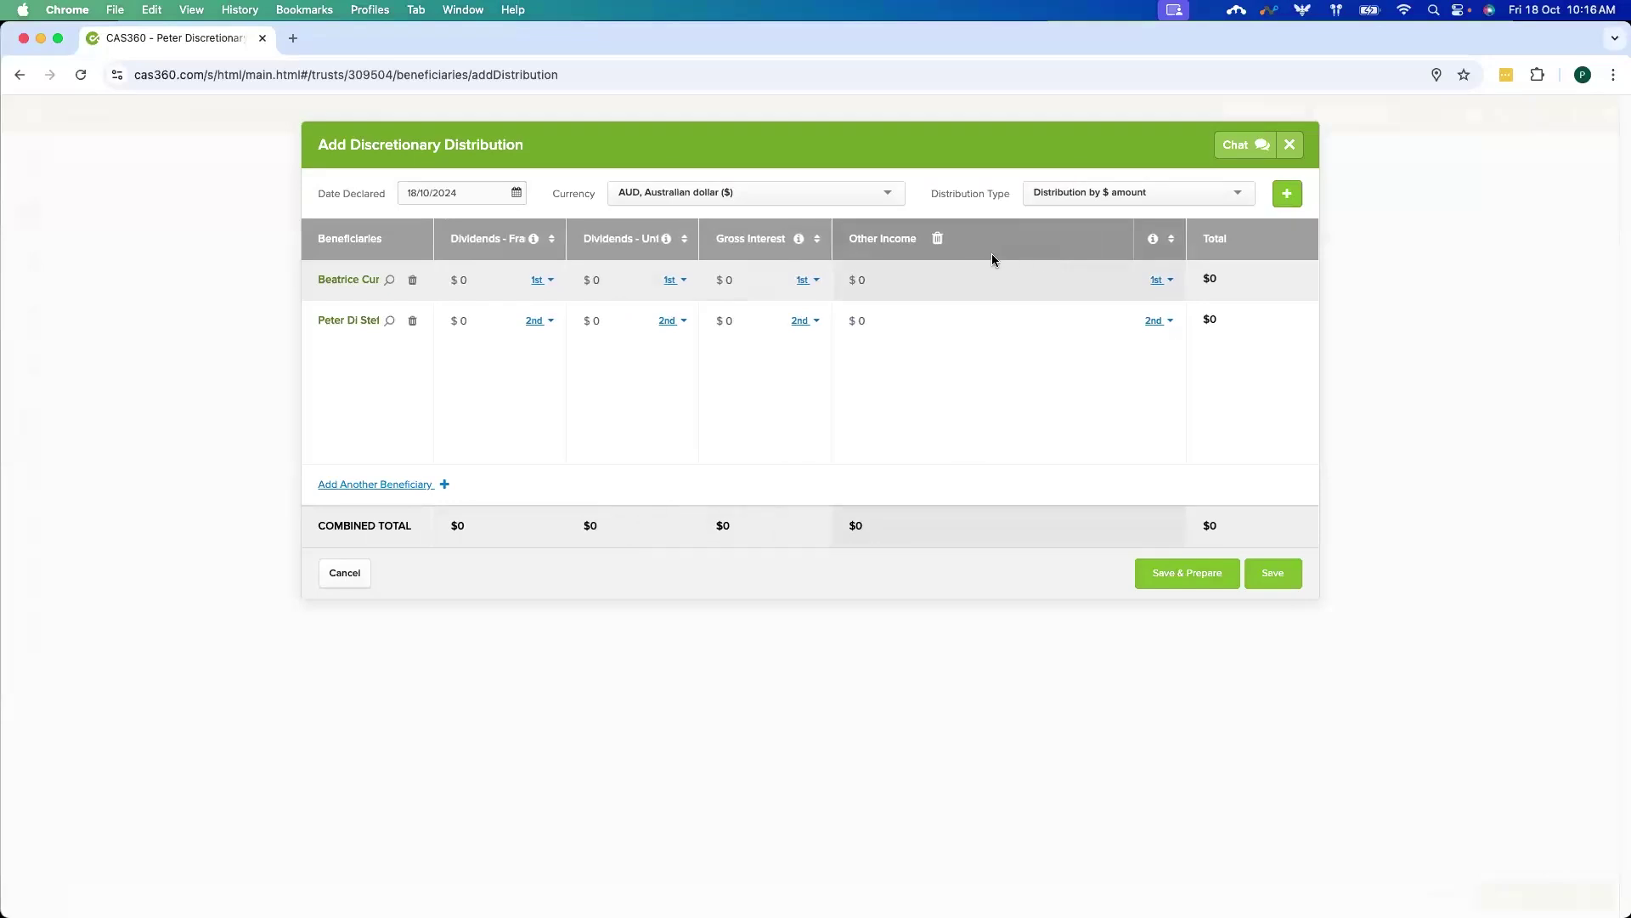
{"action": "left_click", "coordinate": [938, 240]}
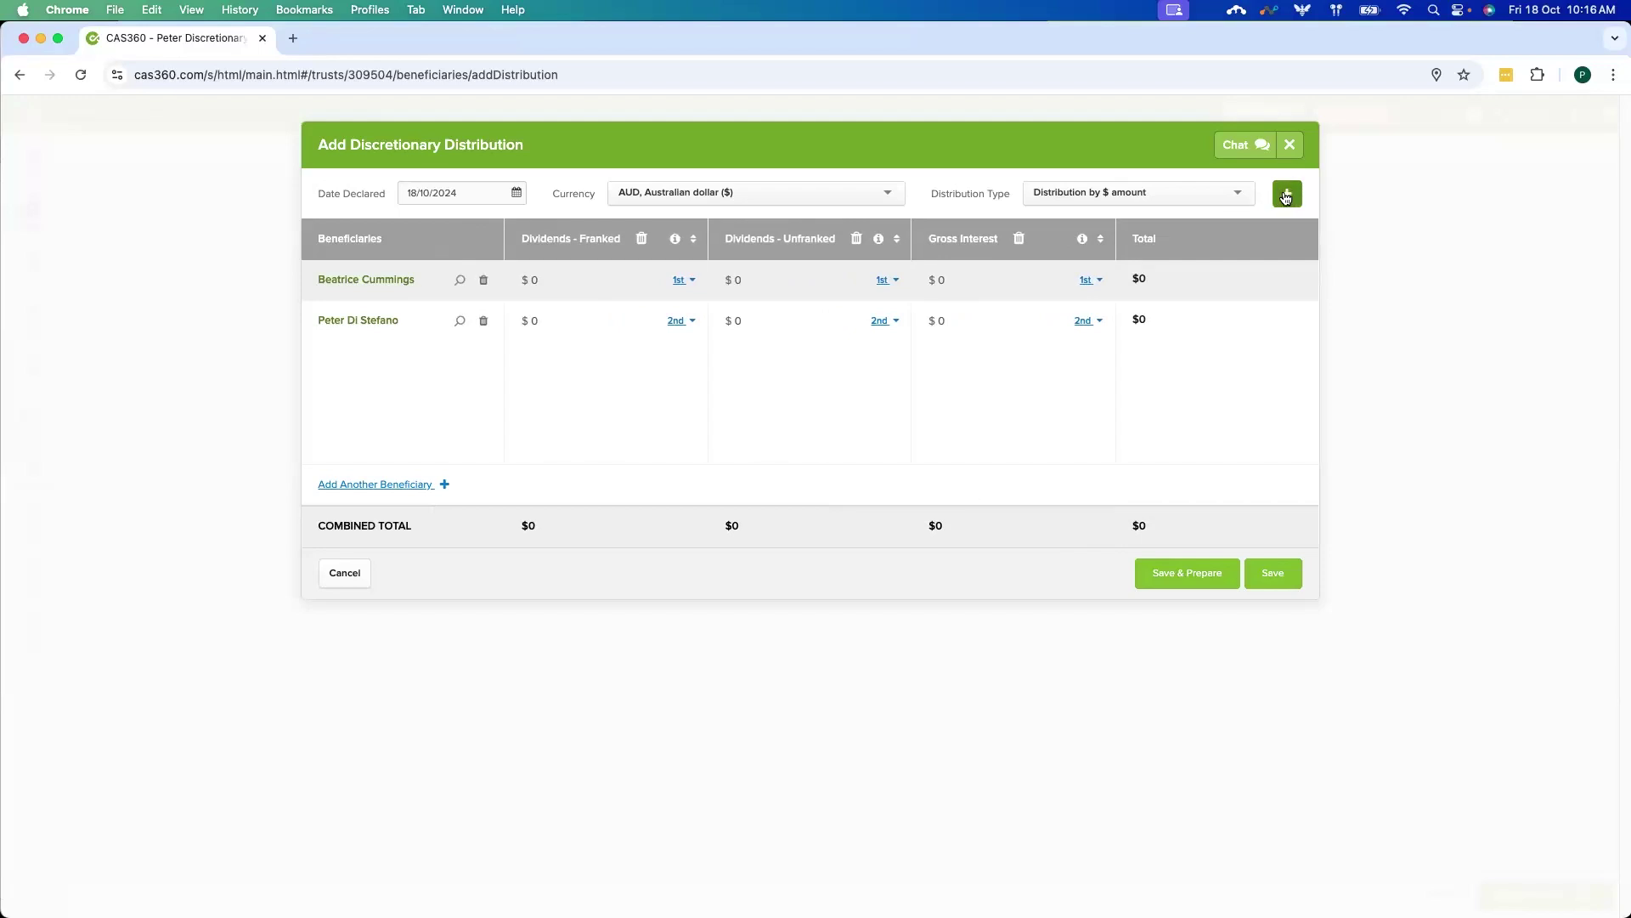
{"action": "left_click", "coordinate": [1284, 195]}
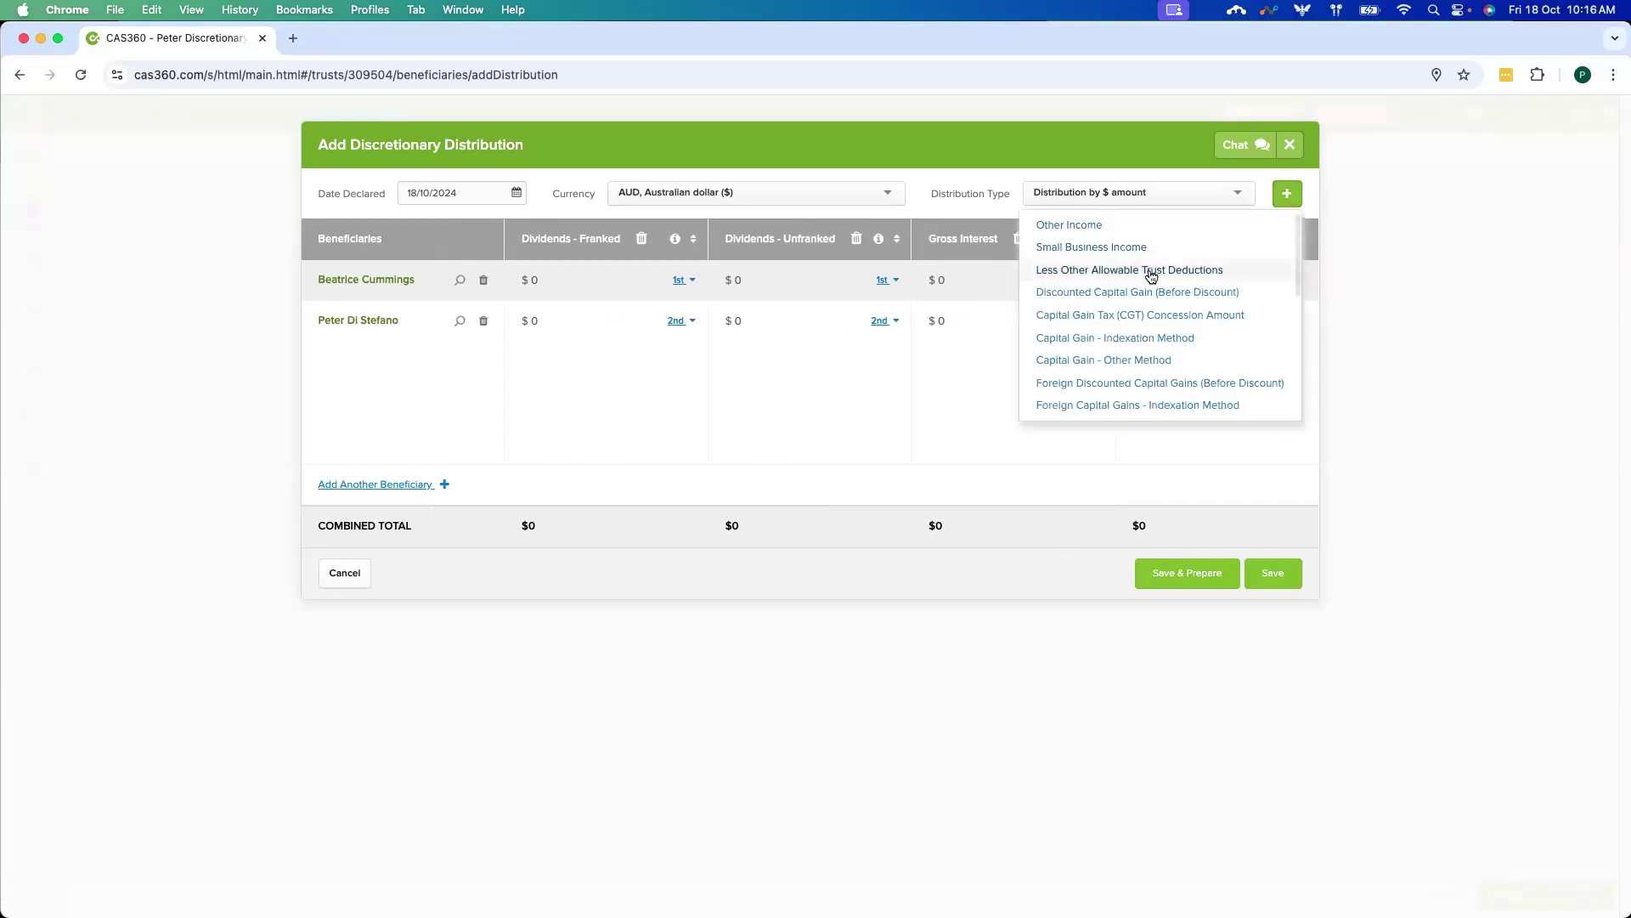
- Add a Capital Gain - Indexation Method column and enter a $50 franked dividend for the first beneficiary
{"action": "left_click", "coordinate": [1149, 339]}
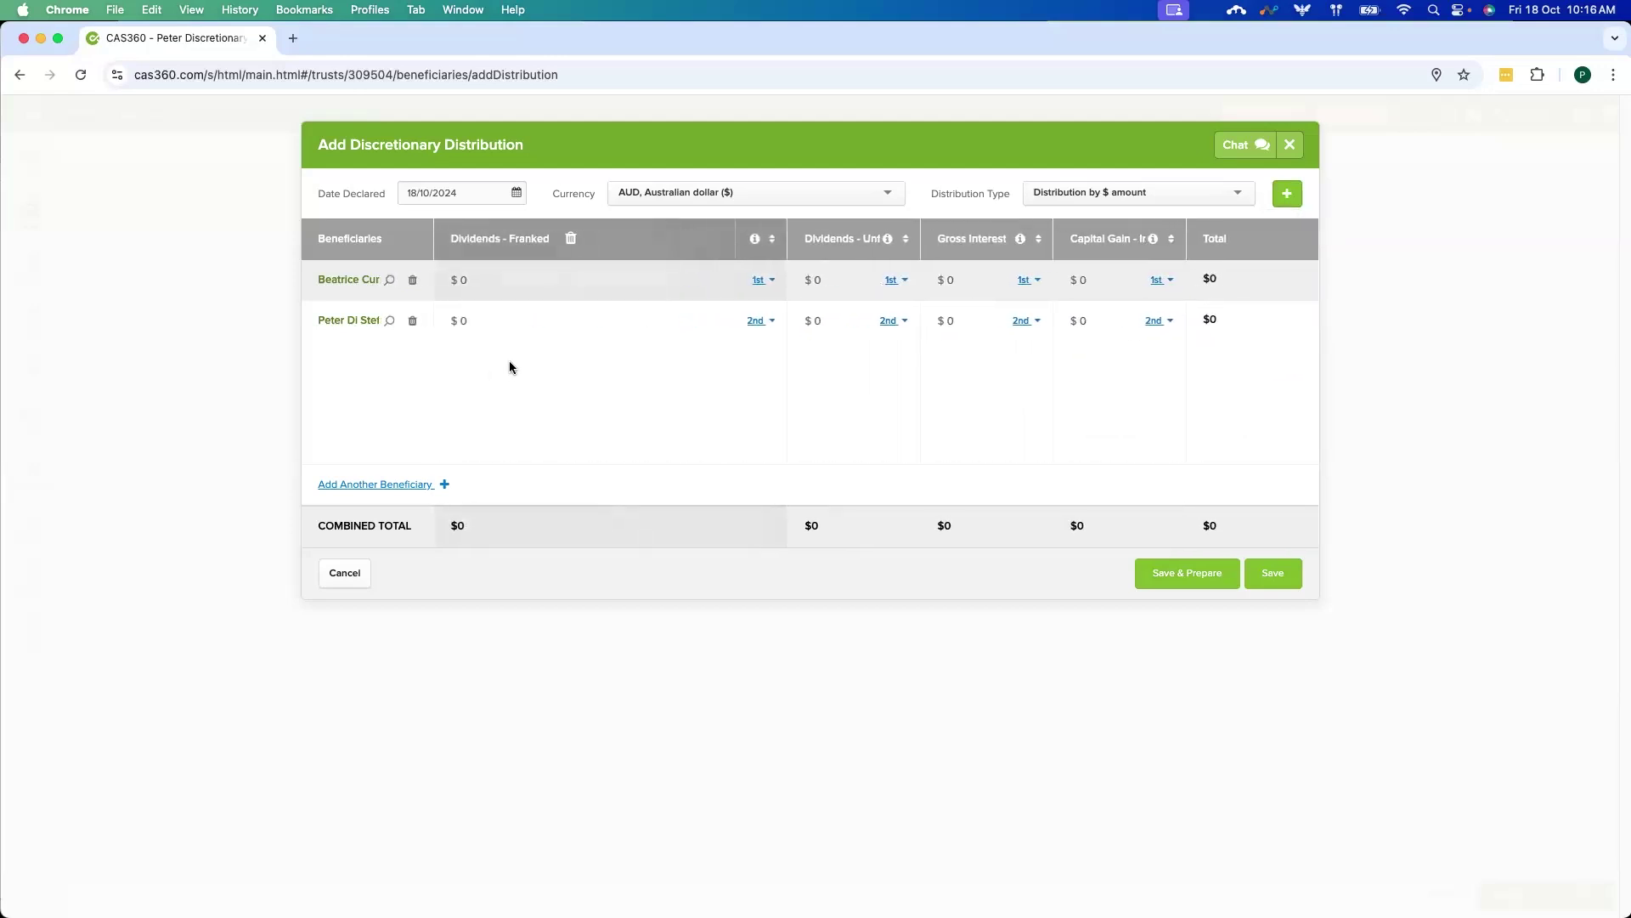
{"action": "left_click", "coordinate": [475, 280]}
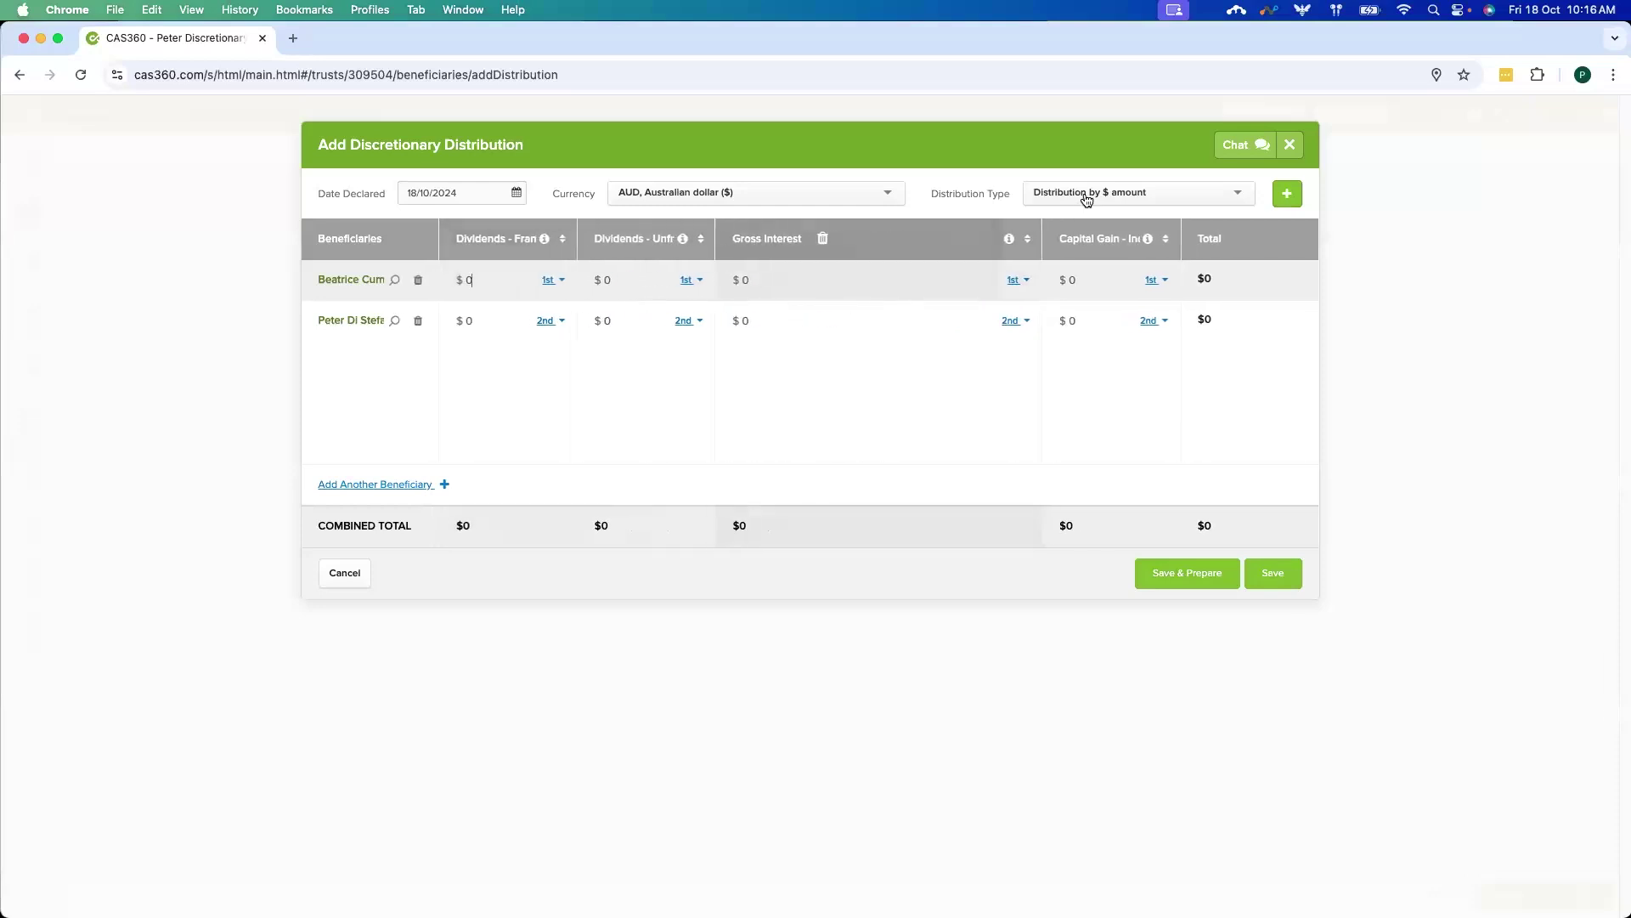
{"action": "left_click", "coordinate": [1243, 196]}
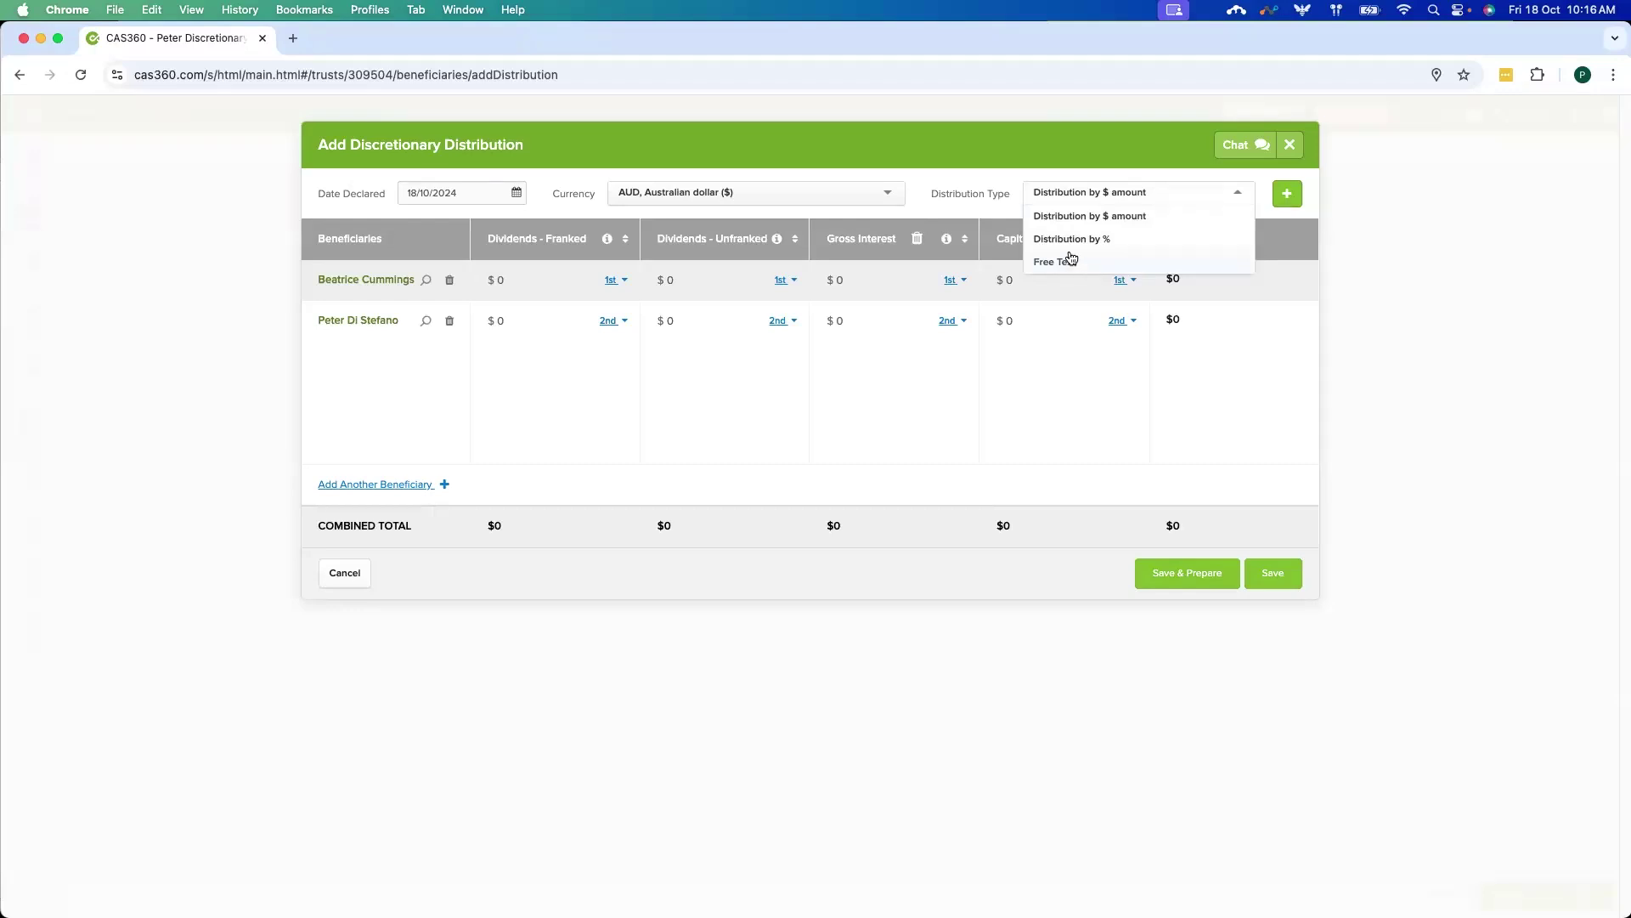
{"action": "left_click", "coordinate": [490, 281]}
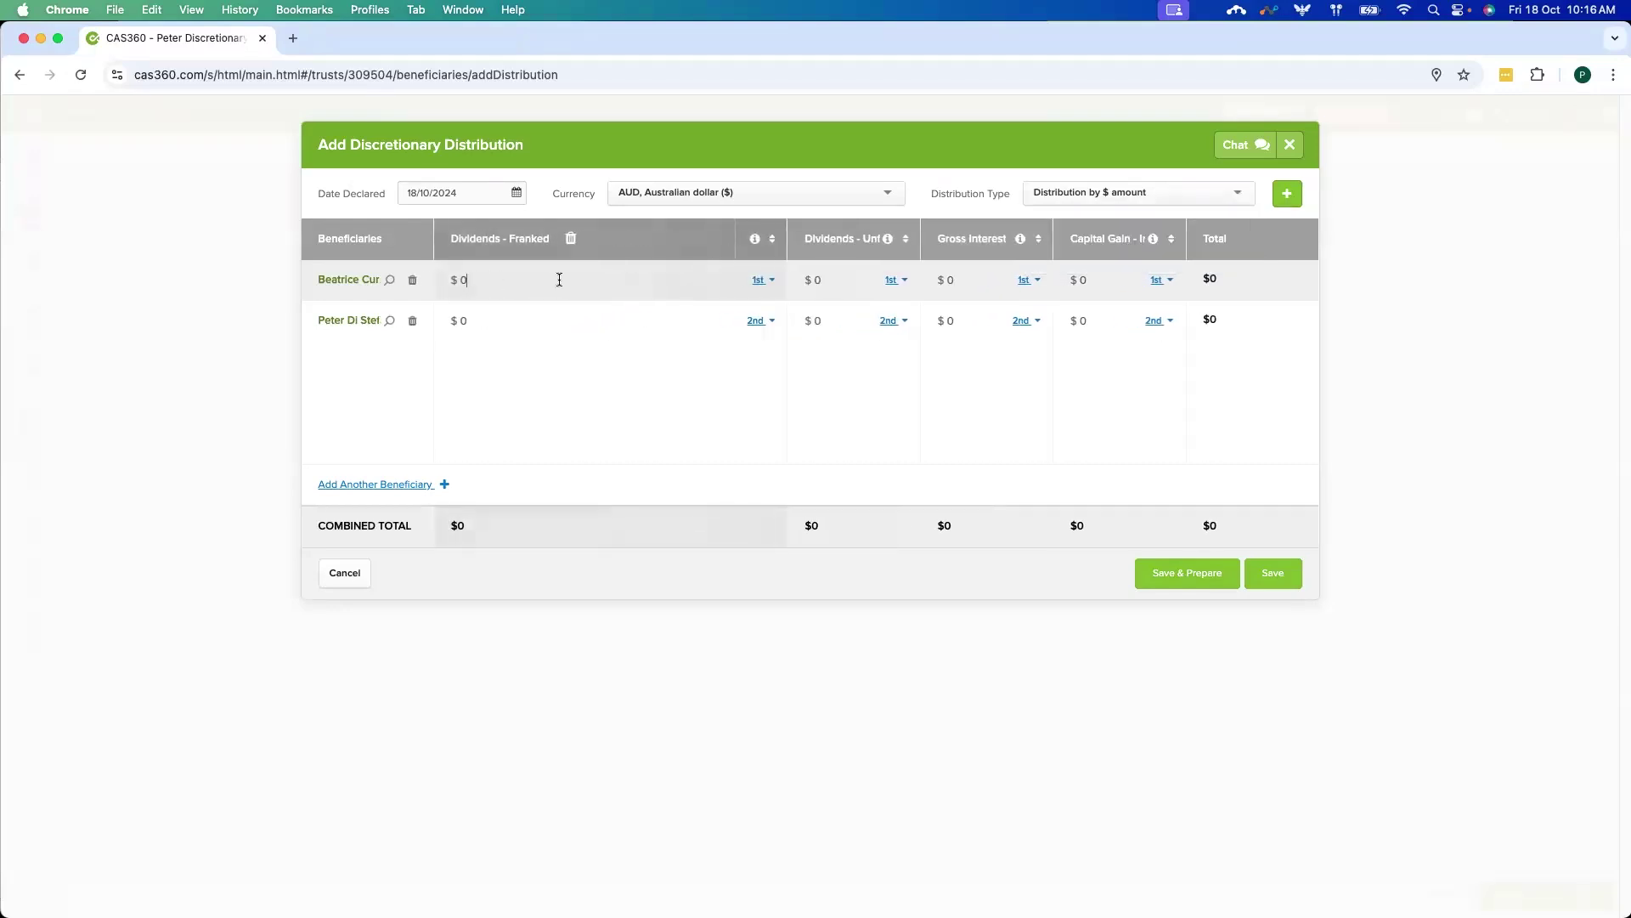
{"action": "key", "text": "BackSpace"}
{"action": "type", "text": "50"}
{"action": "left_click", "coordinate": [511, 324]}
- Try the Free Text distribution type, then replace the typed words with 50 for the first franked amount
{"action": "left_click", "coordinate": [1223, 194]}
{"action": "left_click", "coordinate": [1052, 262]}
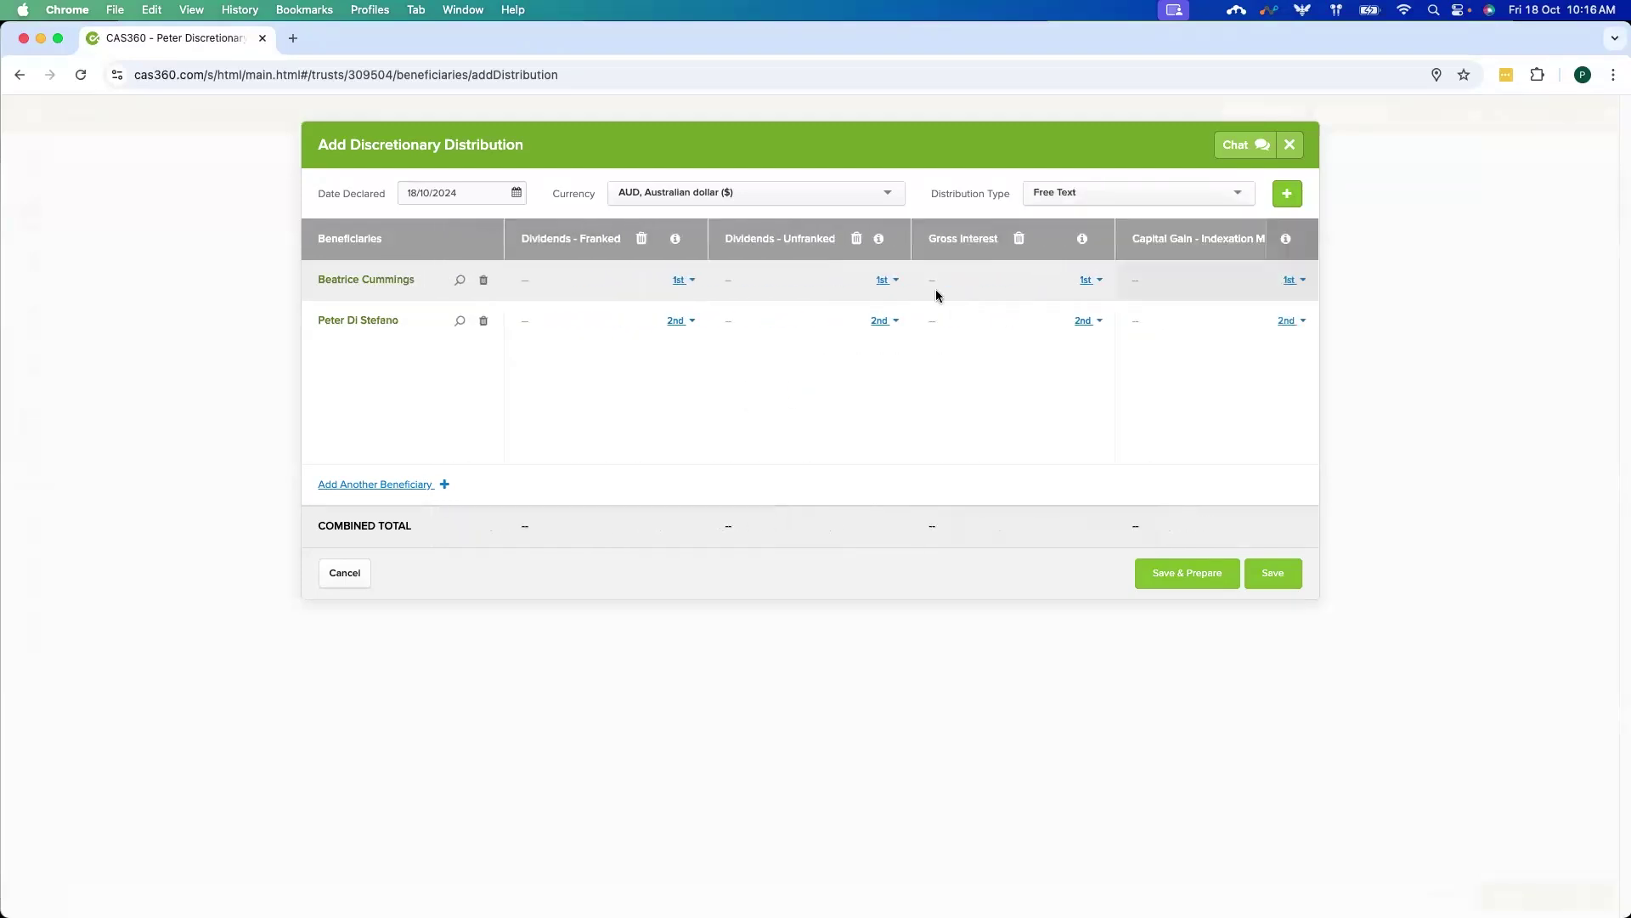
{"action": "left_click", "coordinate": [841, 396]}
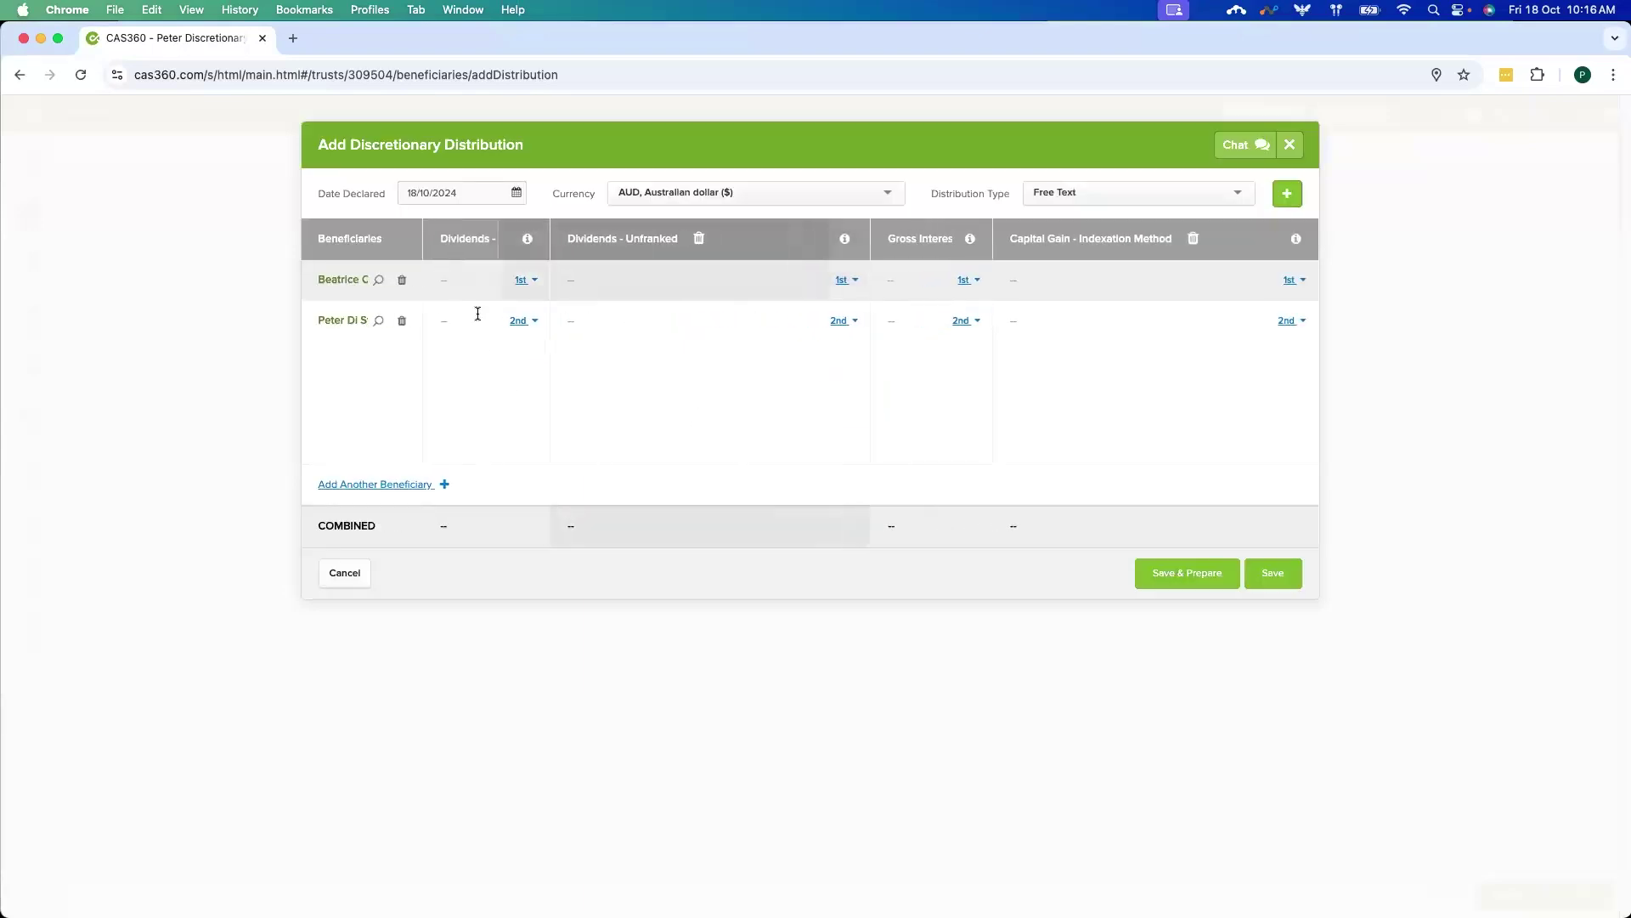
{"action": "left_click", "coordinate": [458, 280]}
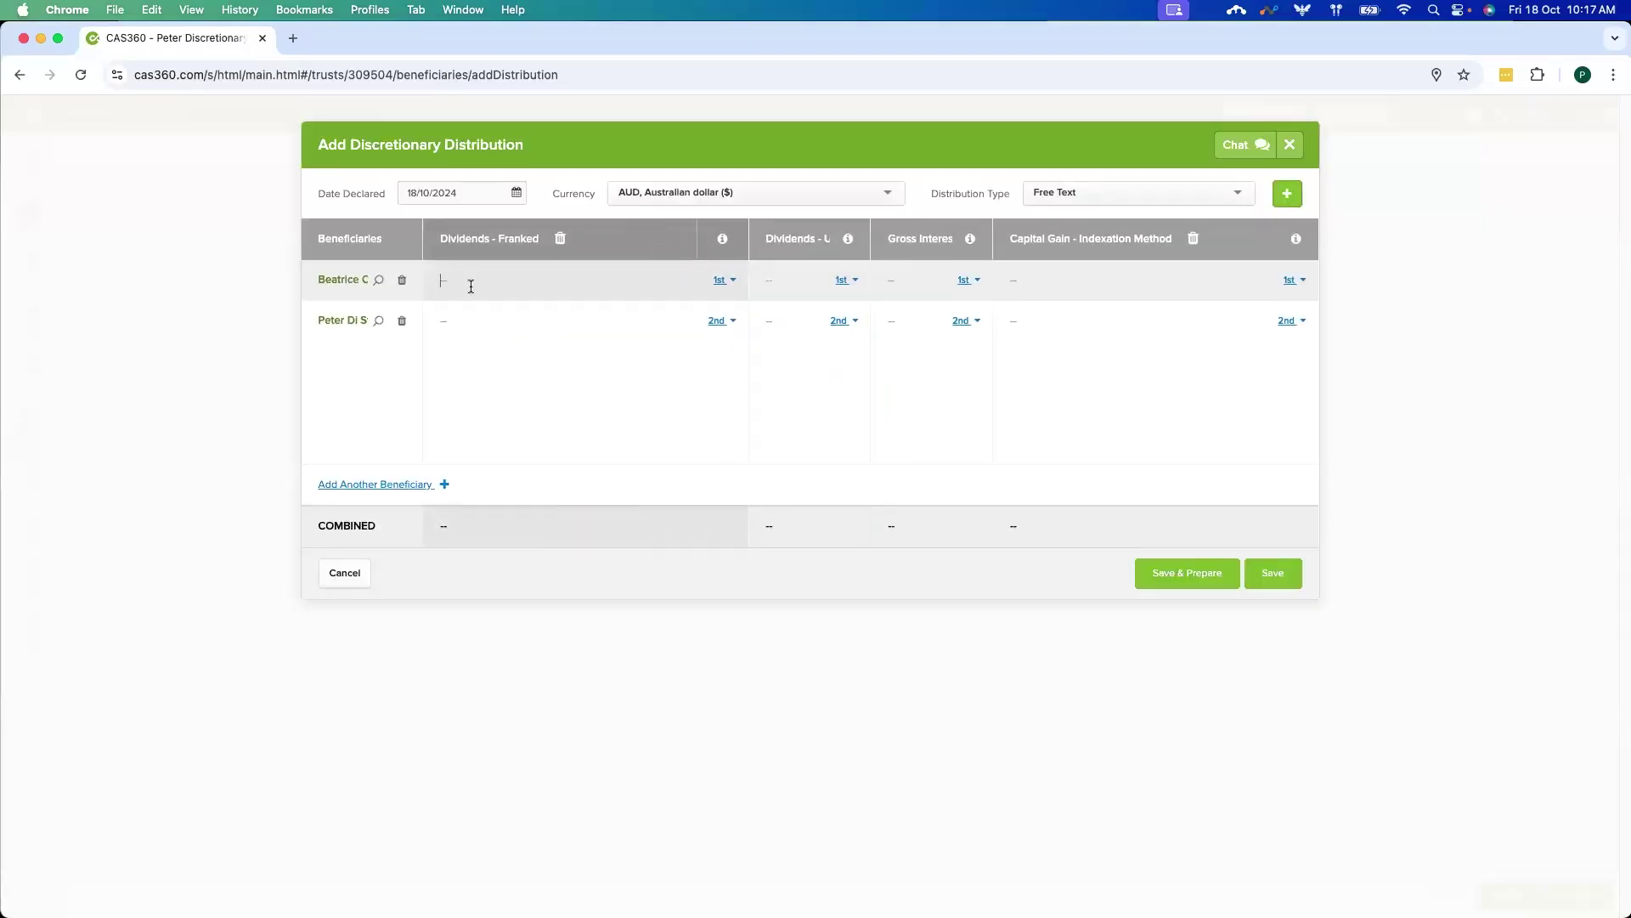
{"action": "type", "text": "Fifty Dolla"}
{"action": "left_click_drag", "start_coordinate": [537, 285], "coordinate": [437, 279]}
{"action": "key", "text": "BackSpace"}
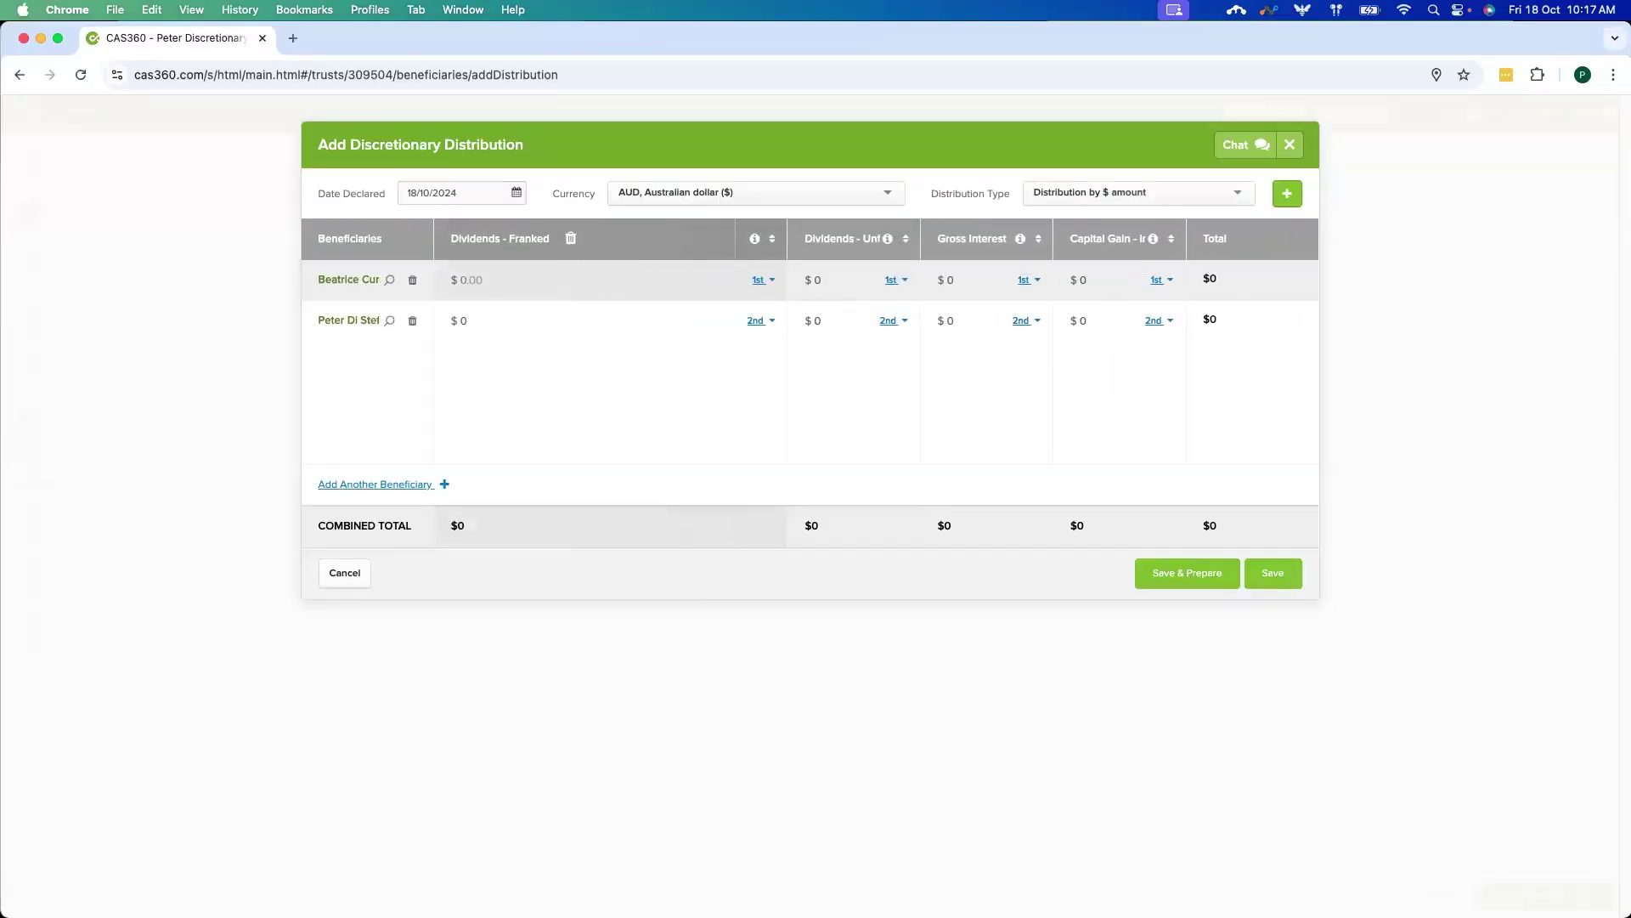
{"action": "type", "text": "50"}
- Enter 50 for the second beneficiary's franked amount and 50 for both unfranked amounts
{"action": "left_click", "coordinate": [537, 320]}
{"action": "type", "text": "50"}
{"action": "left_click", "coordinate": [817, 289]}
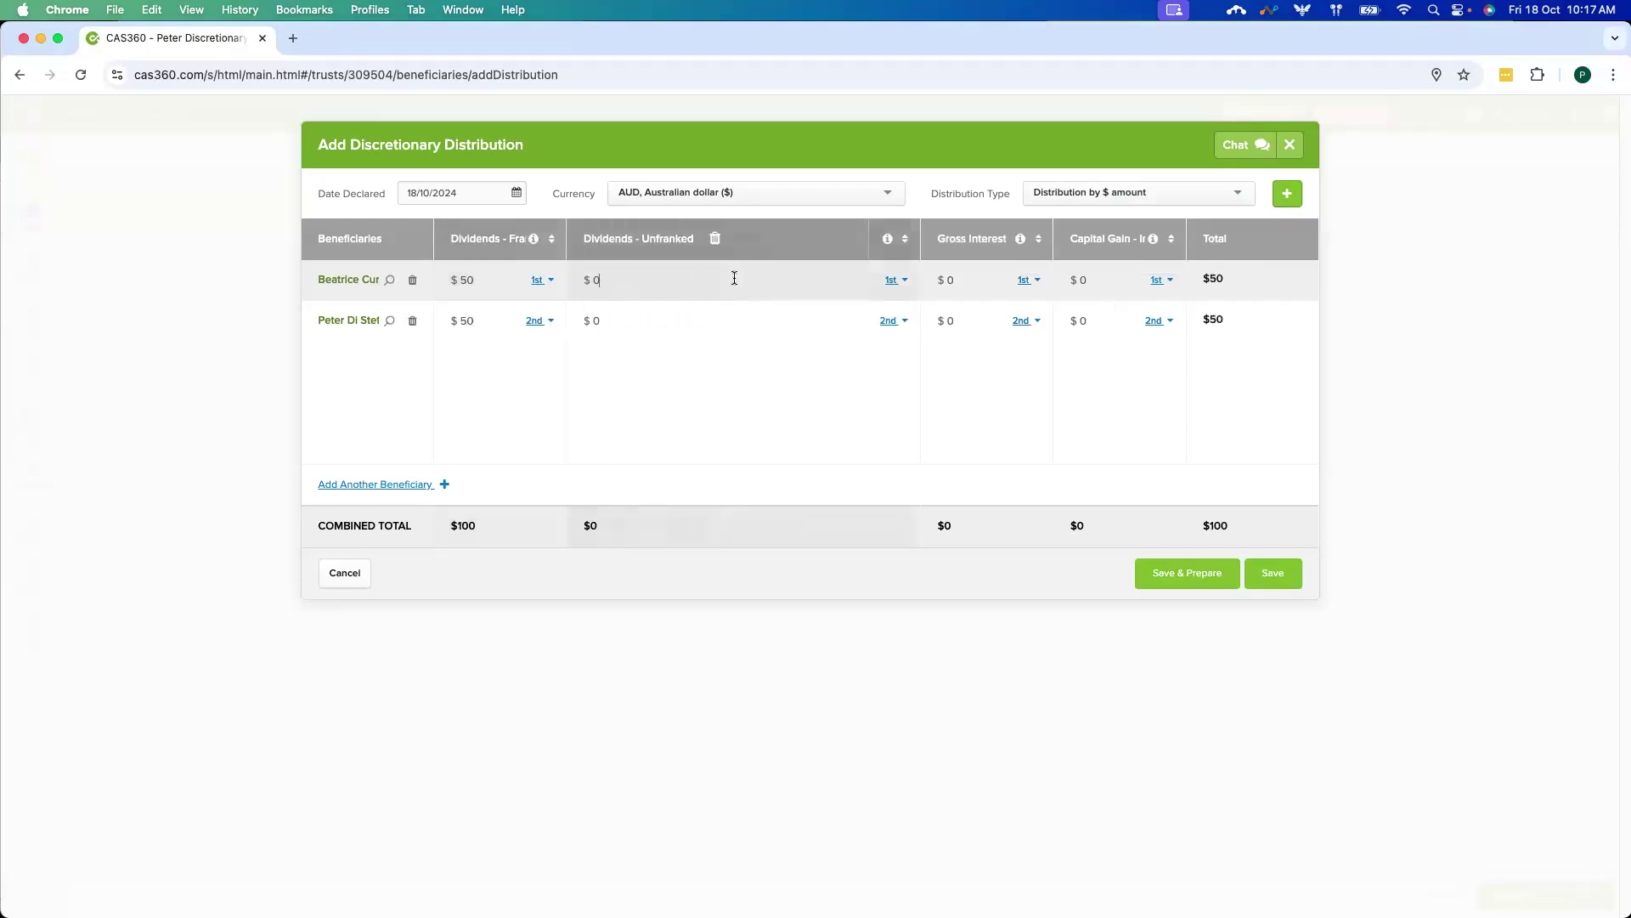
{"action": "type", "text": "50"}
{"action": "left_click", "coordinate": [719, 315]}
{"action": "type", "text": "50"}
{"action": "left_click", "coordinate": [945, 329]}
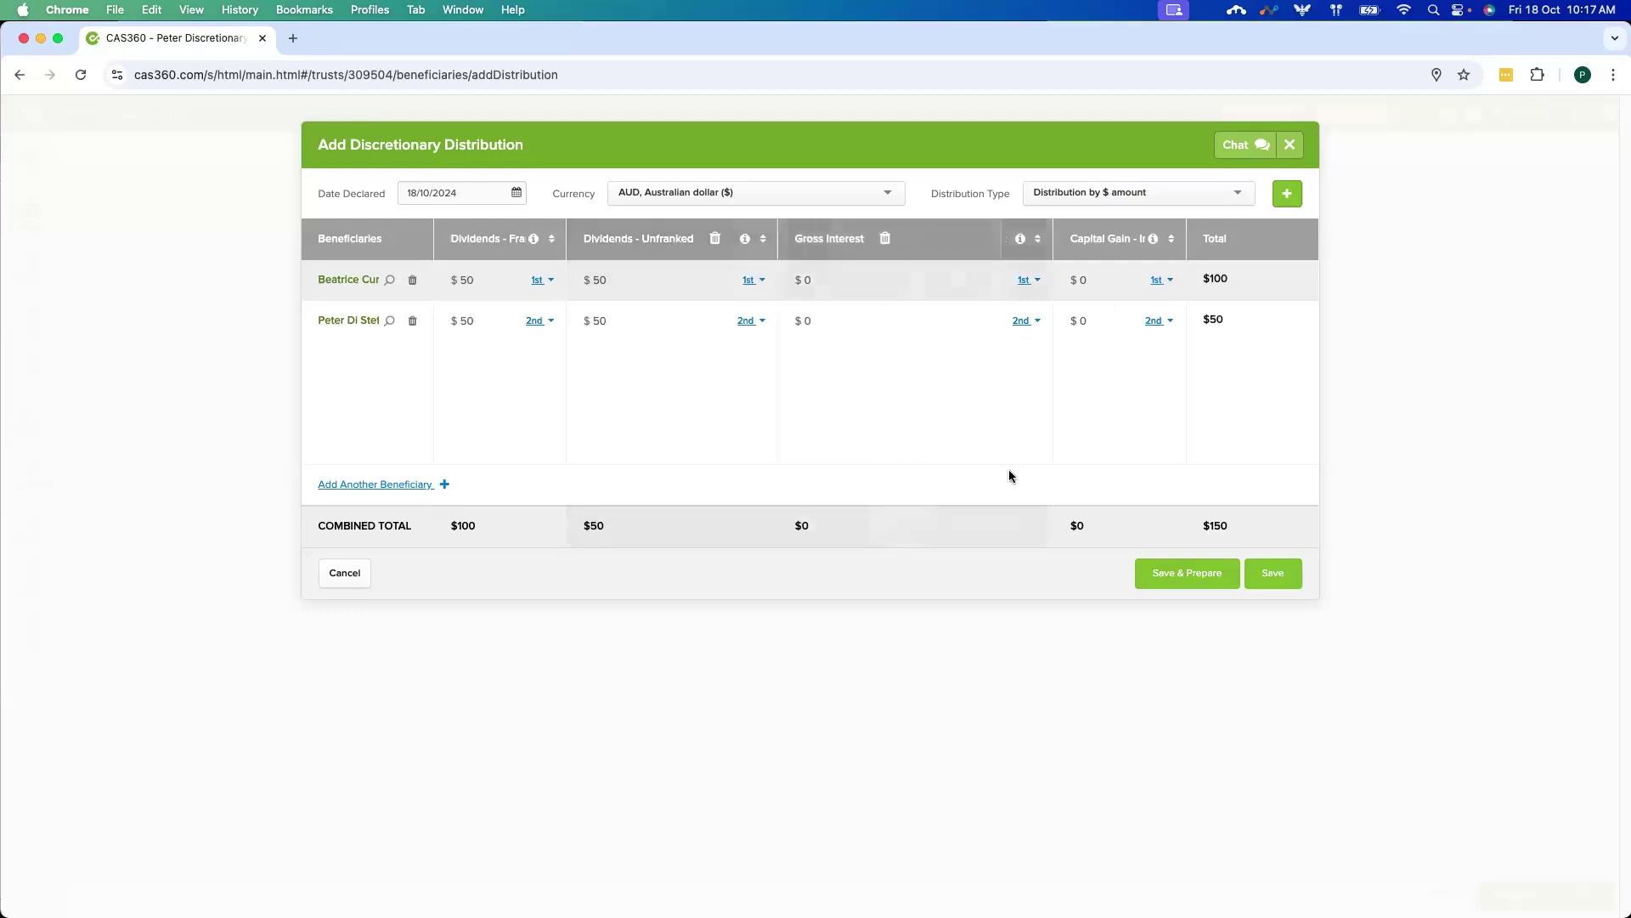
{"action": "left_click", "coordinate": [1125, 535]}
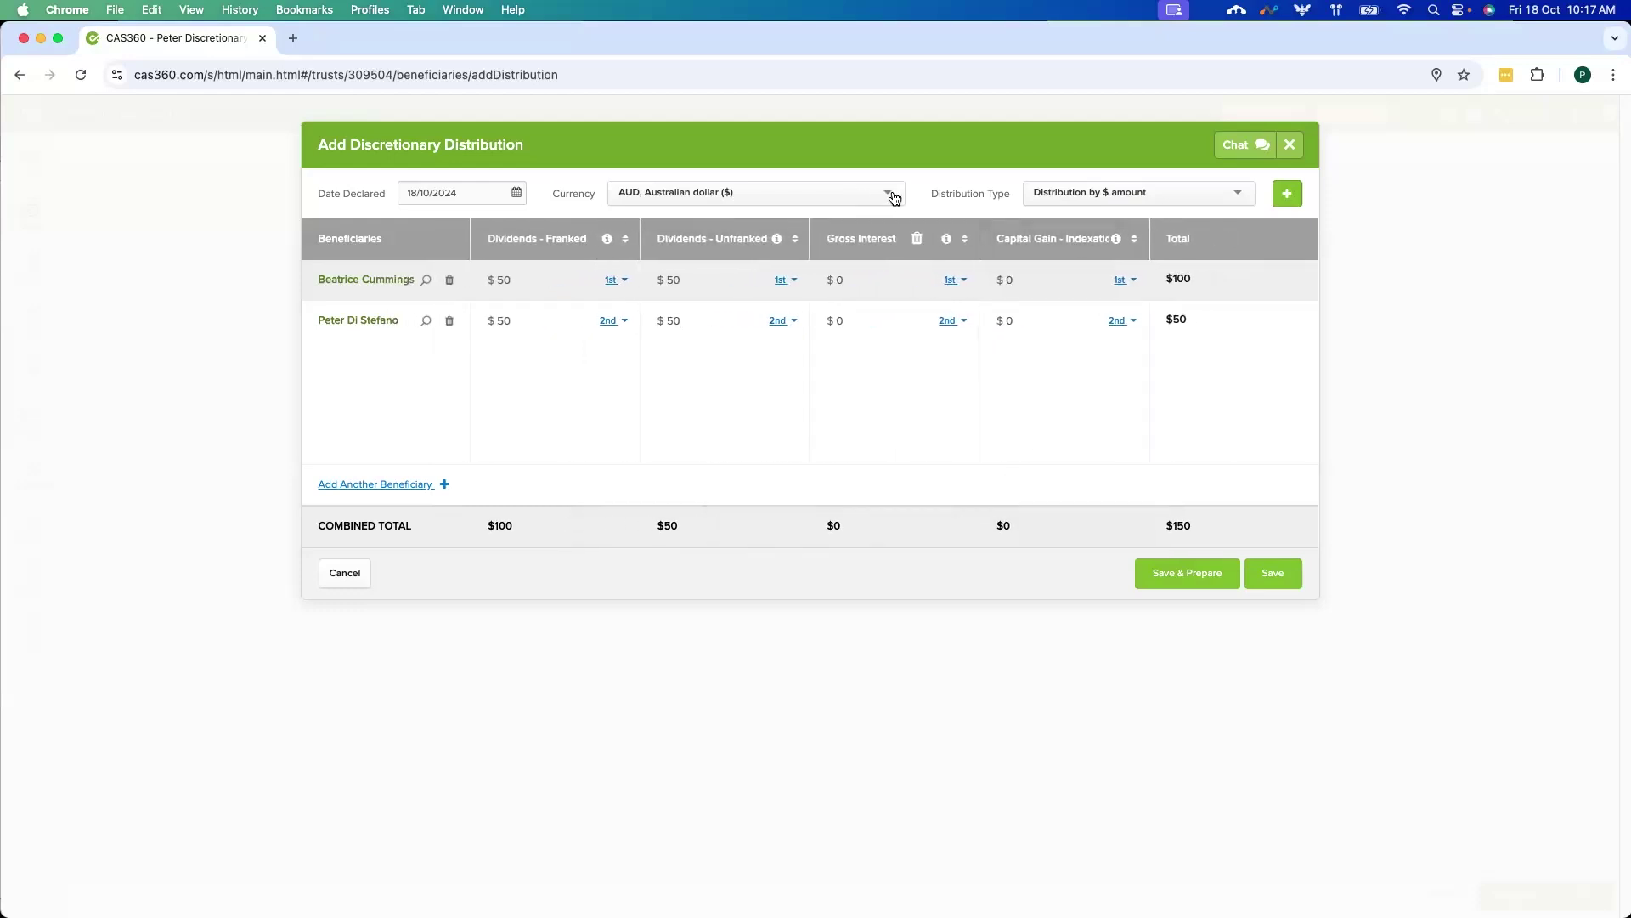
- Keep the currency as AUD and save the $200 distribution for document preparation
{"action": "left_click", "coordinate": [890, 195]}
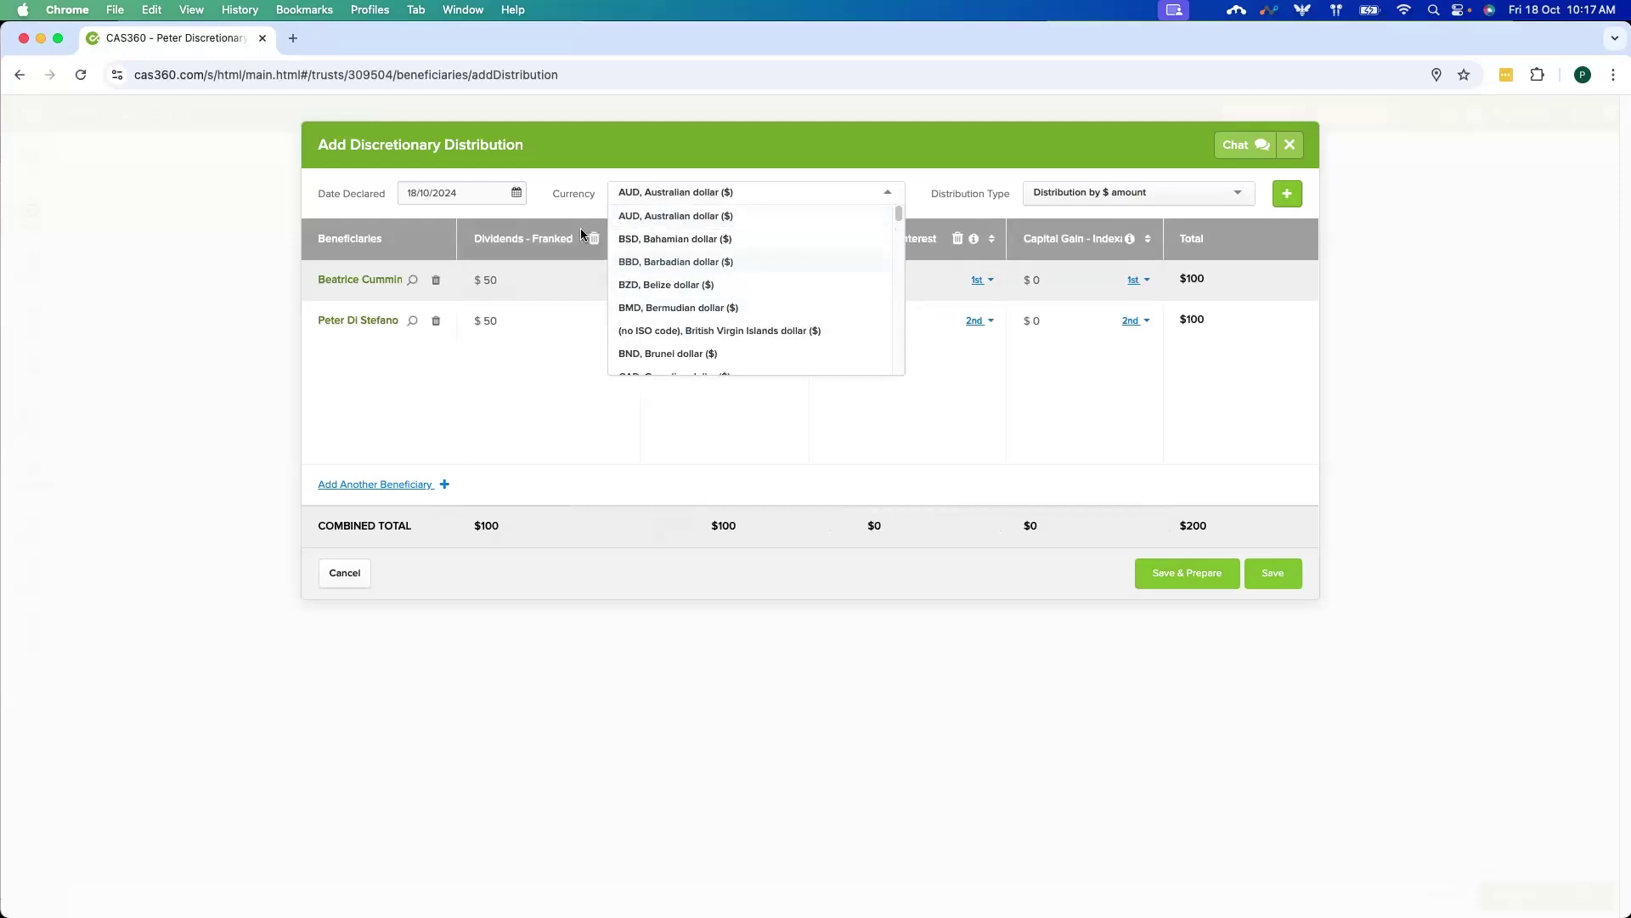
{"action": "left_click", "coordinate": [574, 192]}
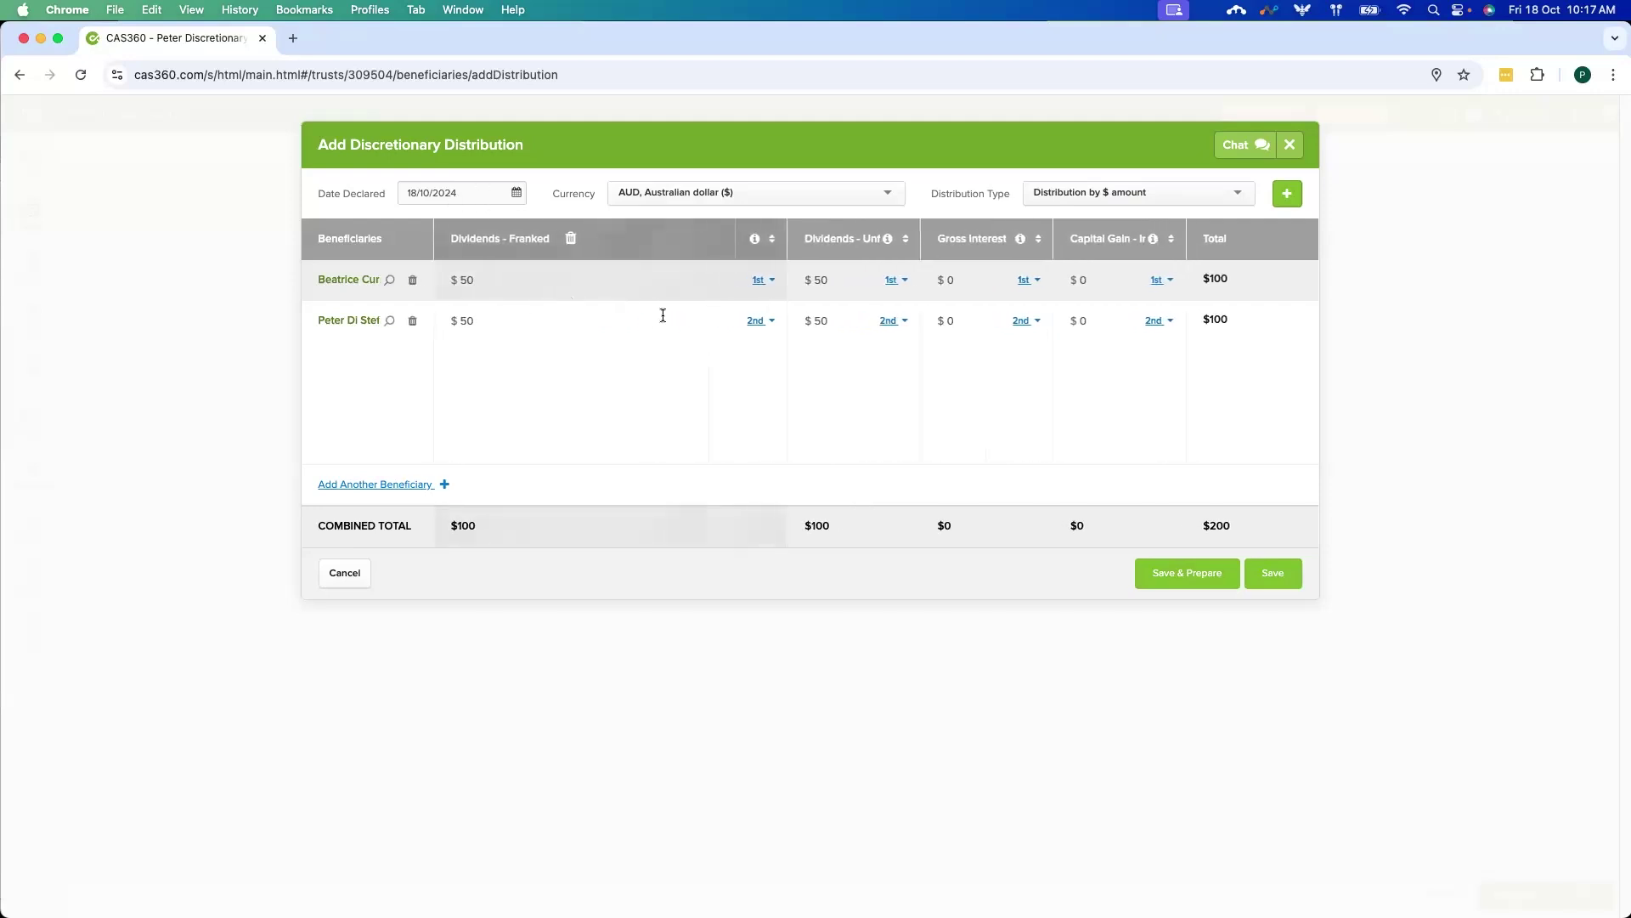
{"action": "left_click", "coordinate": [1172, 590]}
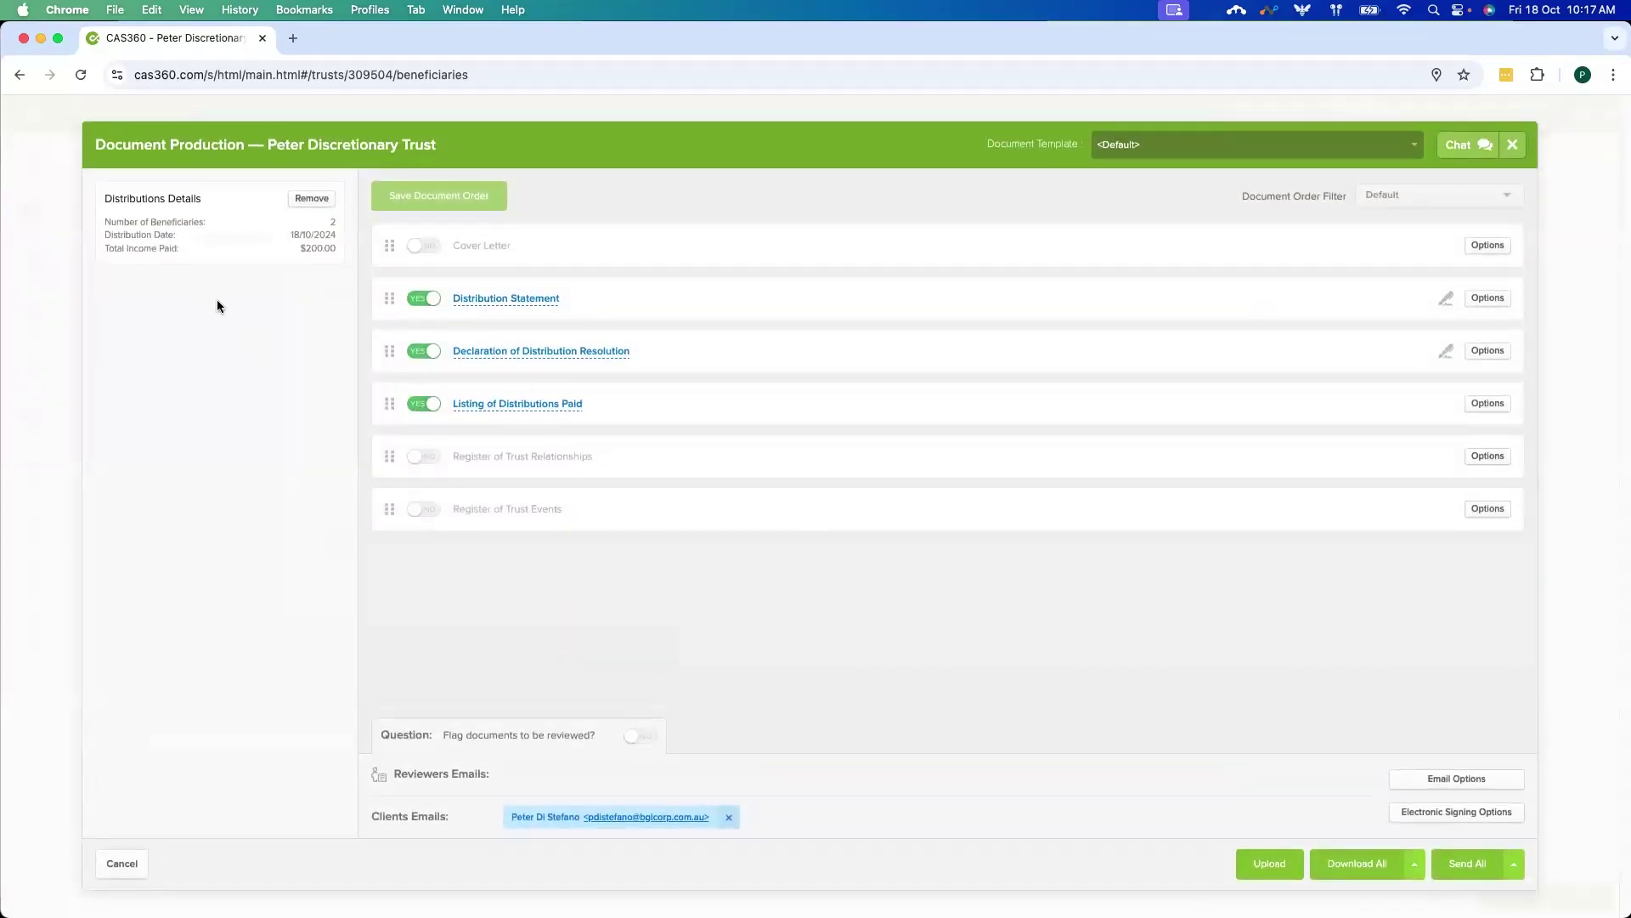
- Include the Cover Letter, preview the distribution statement and resolution PDFs, then cancel without sending
{"action": "left_click", "coordinate": [433, 252]}
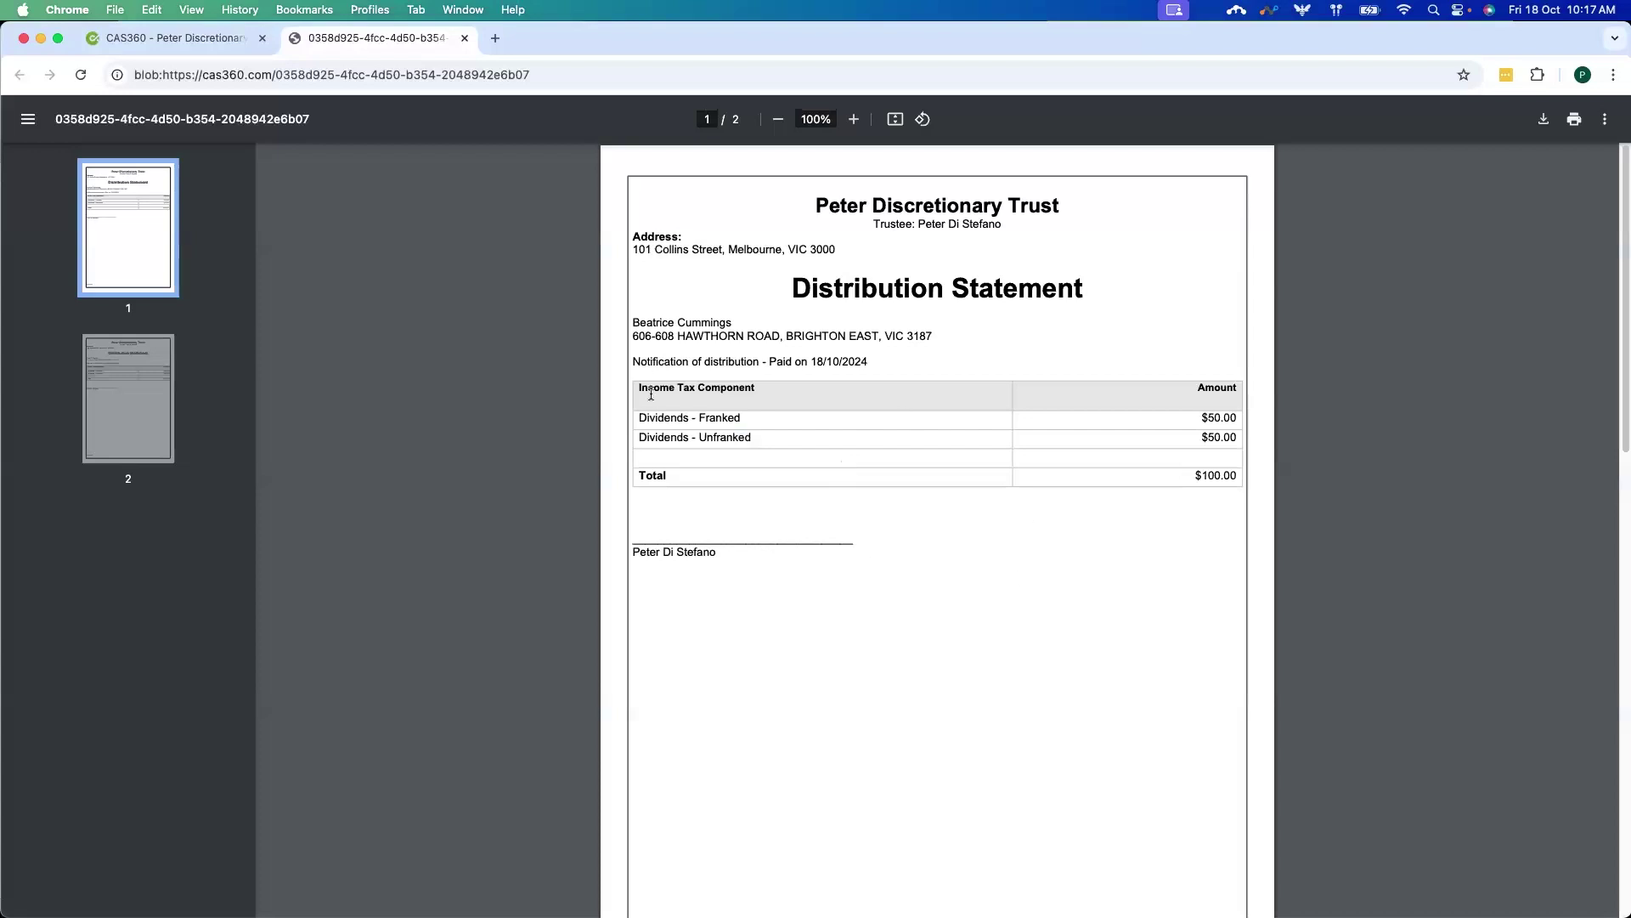
{"action": "scroll", "coordinate": [834, 535], "scroll_direction": "down", "scroll_amount": 10}
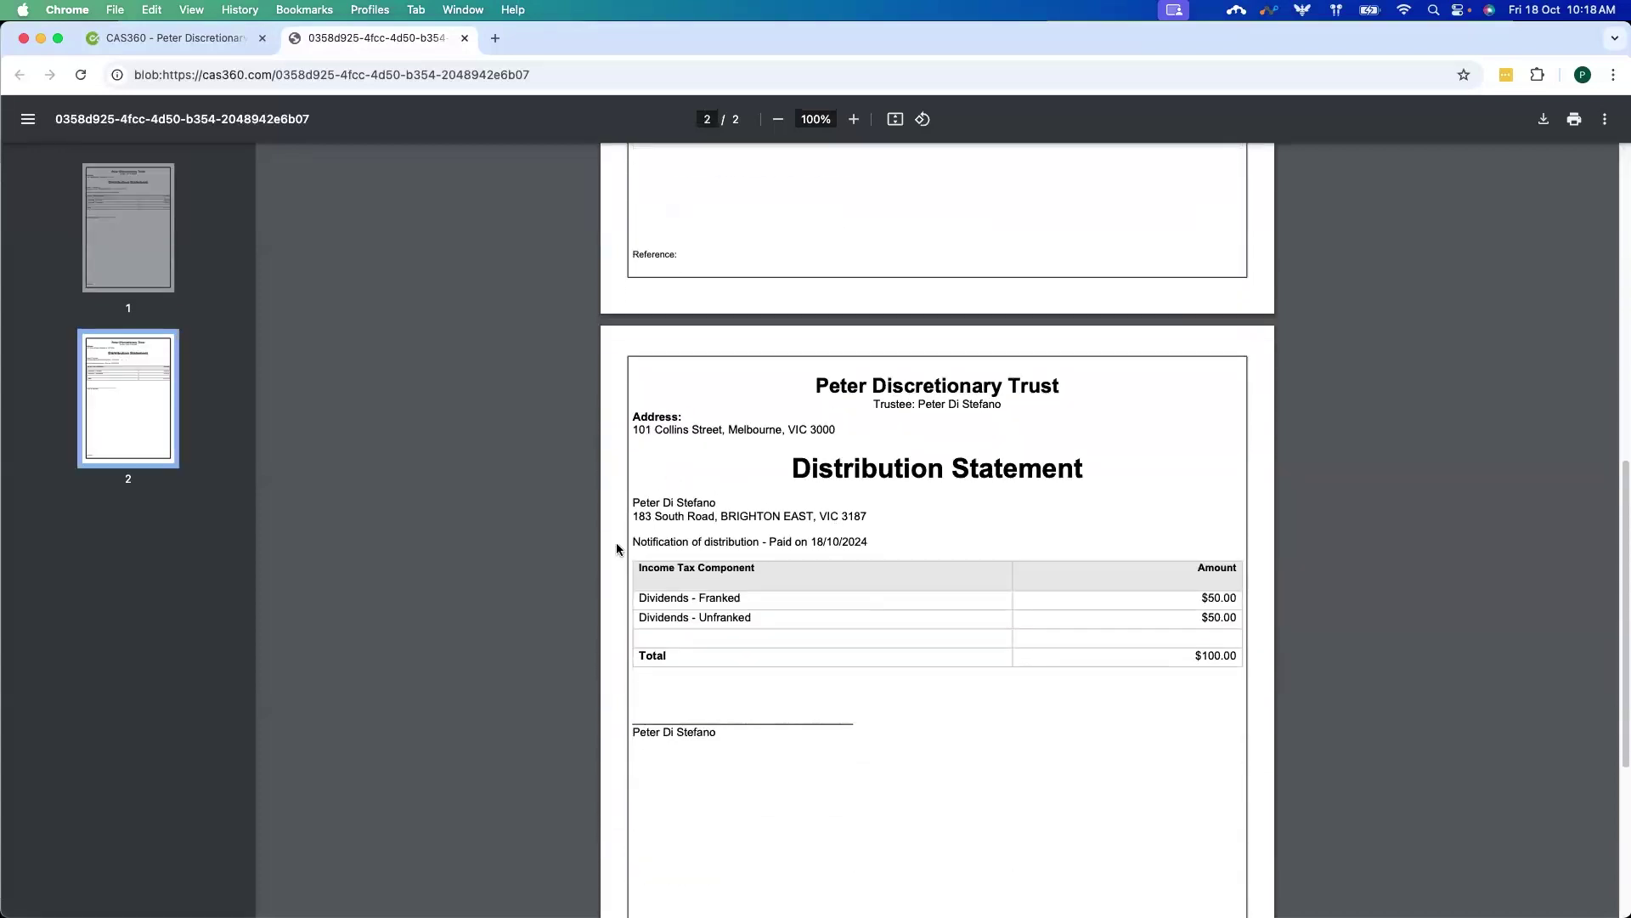
{"action": "scroll", "coordinate": [707, 514], "scroll_direction": "down", "scroll_amount": 3}
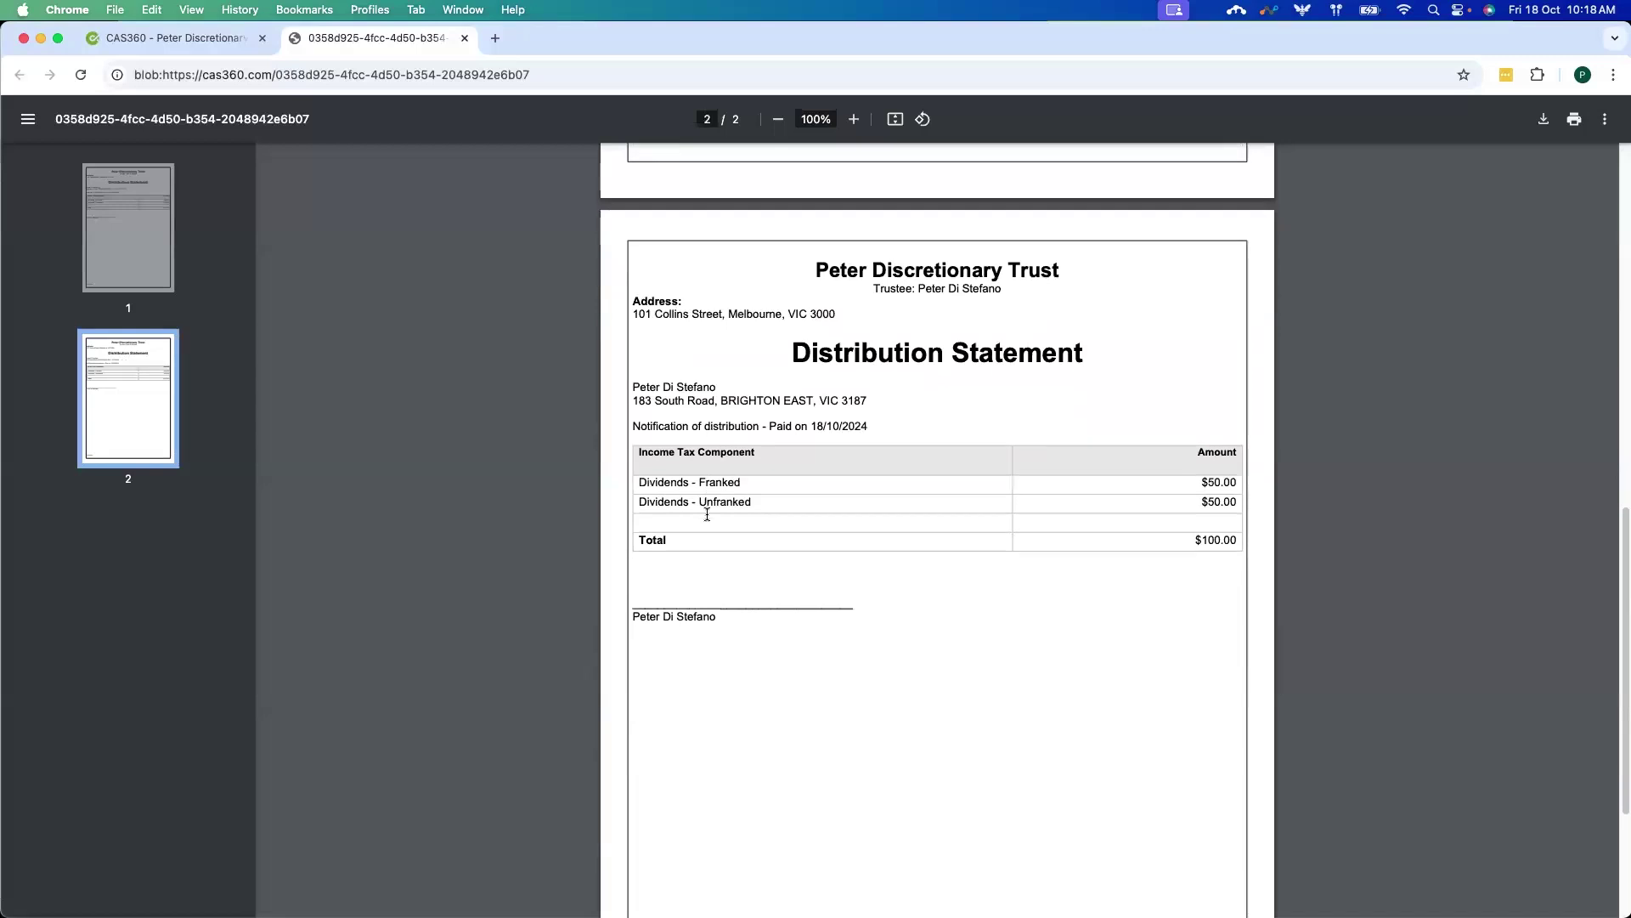
{"action": "left_click", "coordinate": [464, 37]}
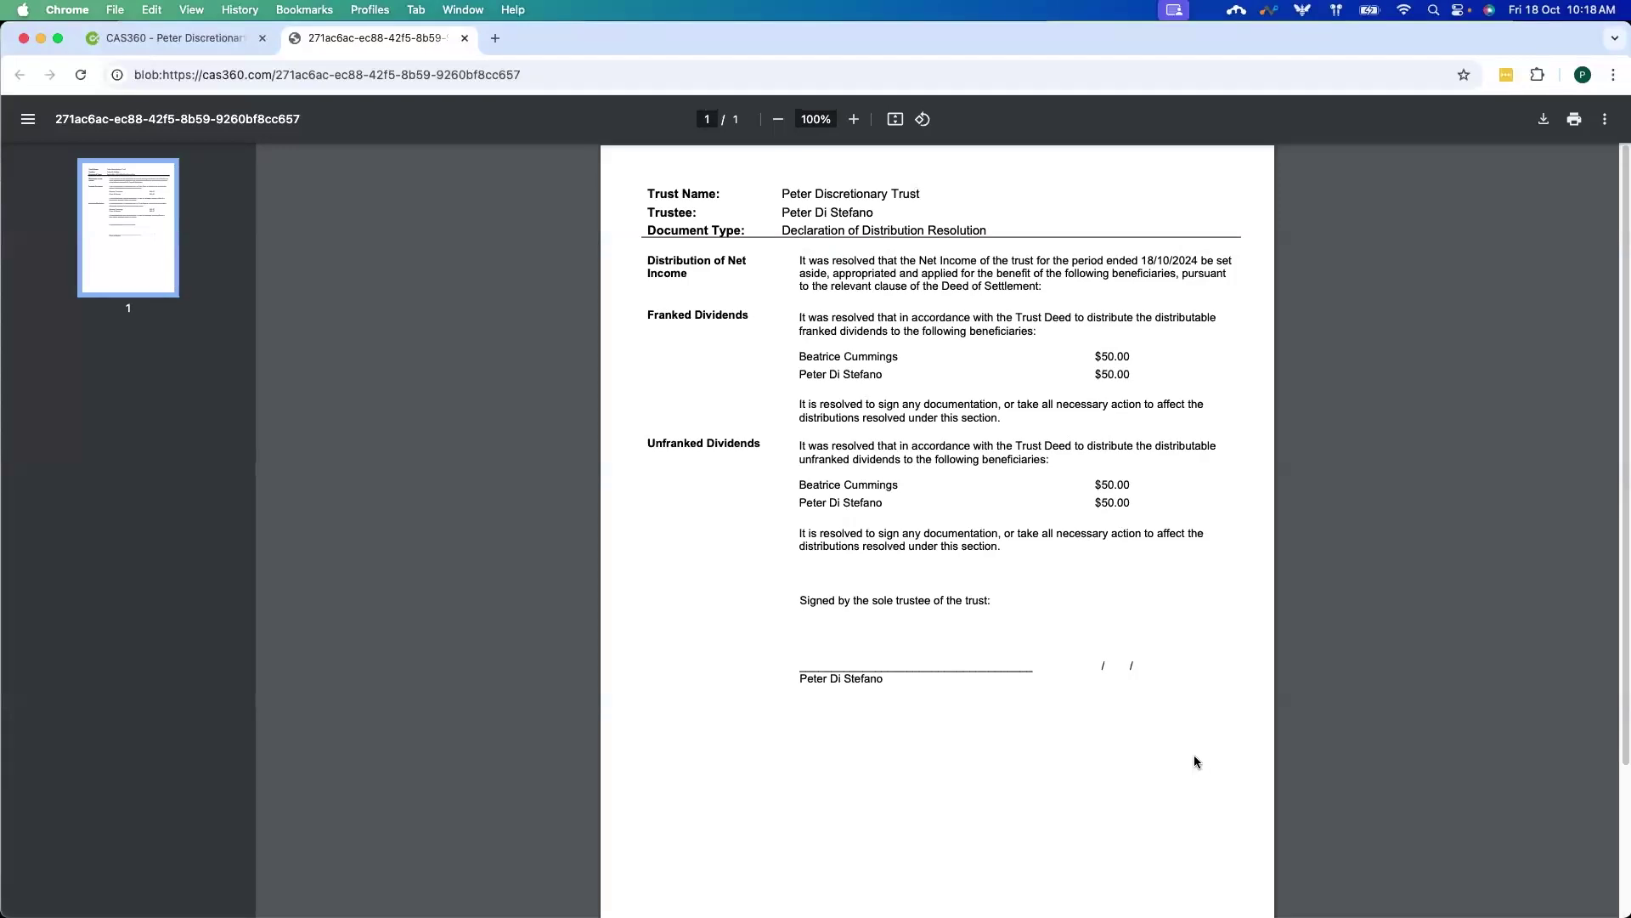
{"action": "left_click", "coordinate": [465, 38]}
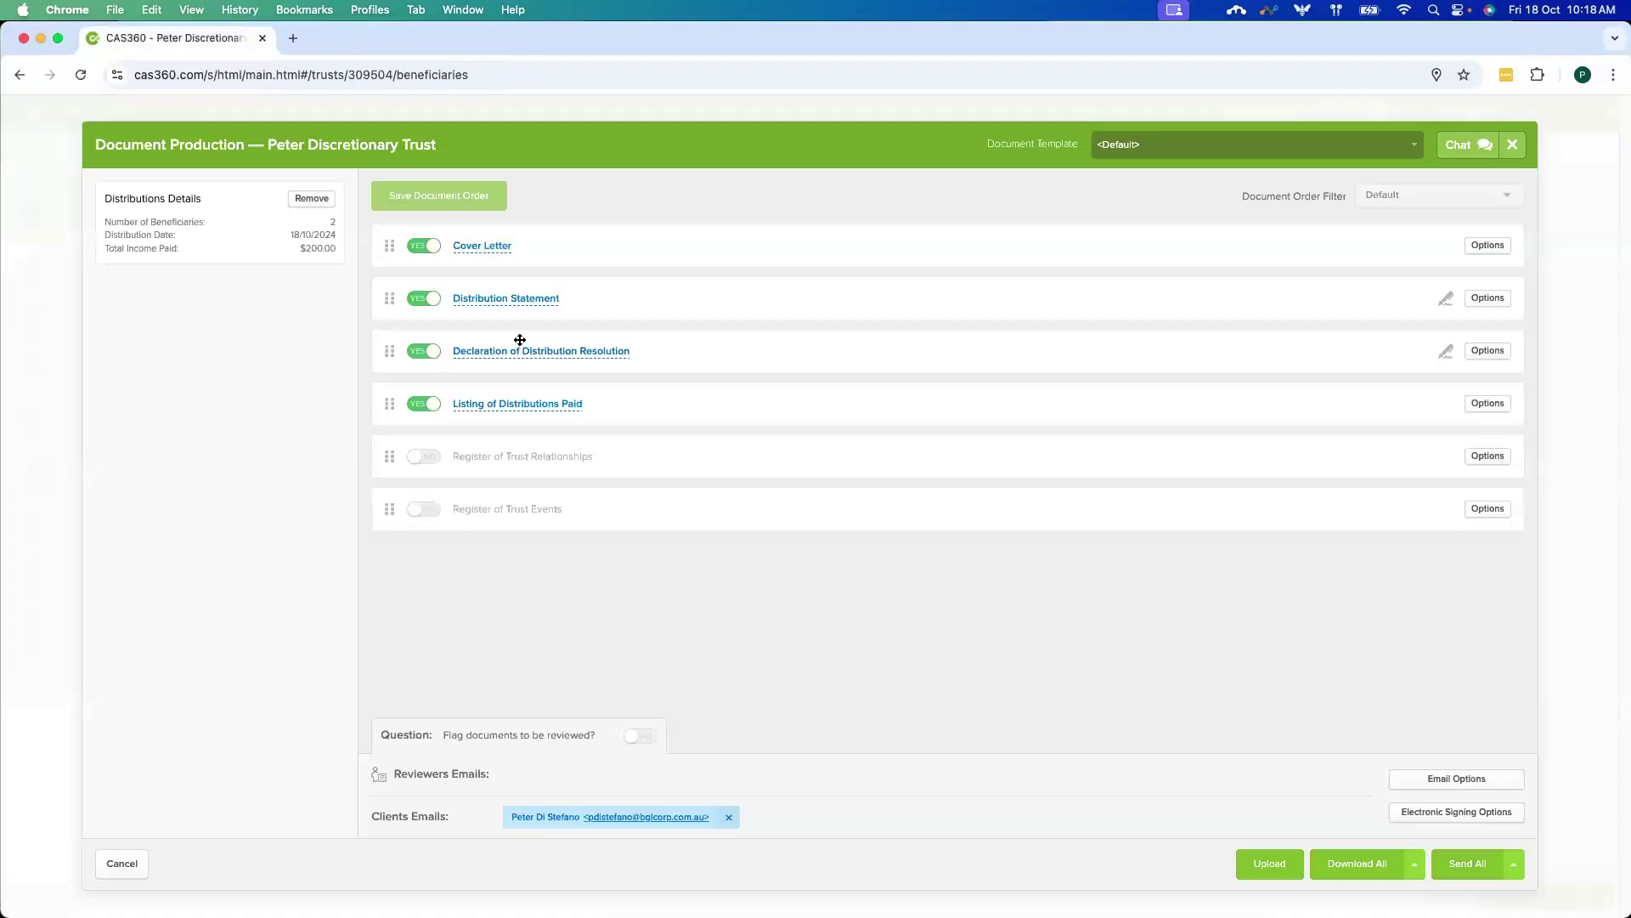
{"action": "left_click", "coordinate": [122, 864]}
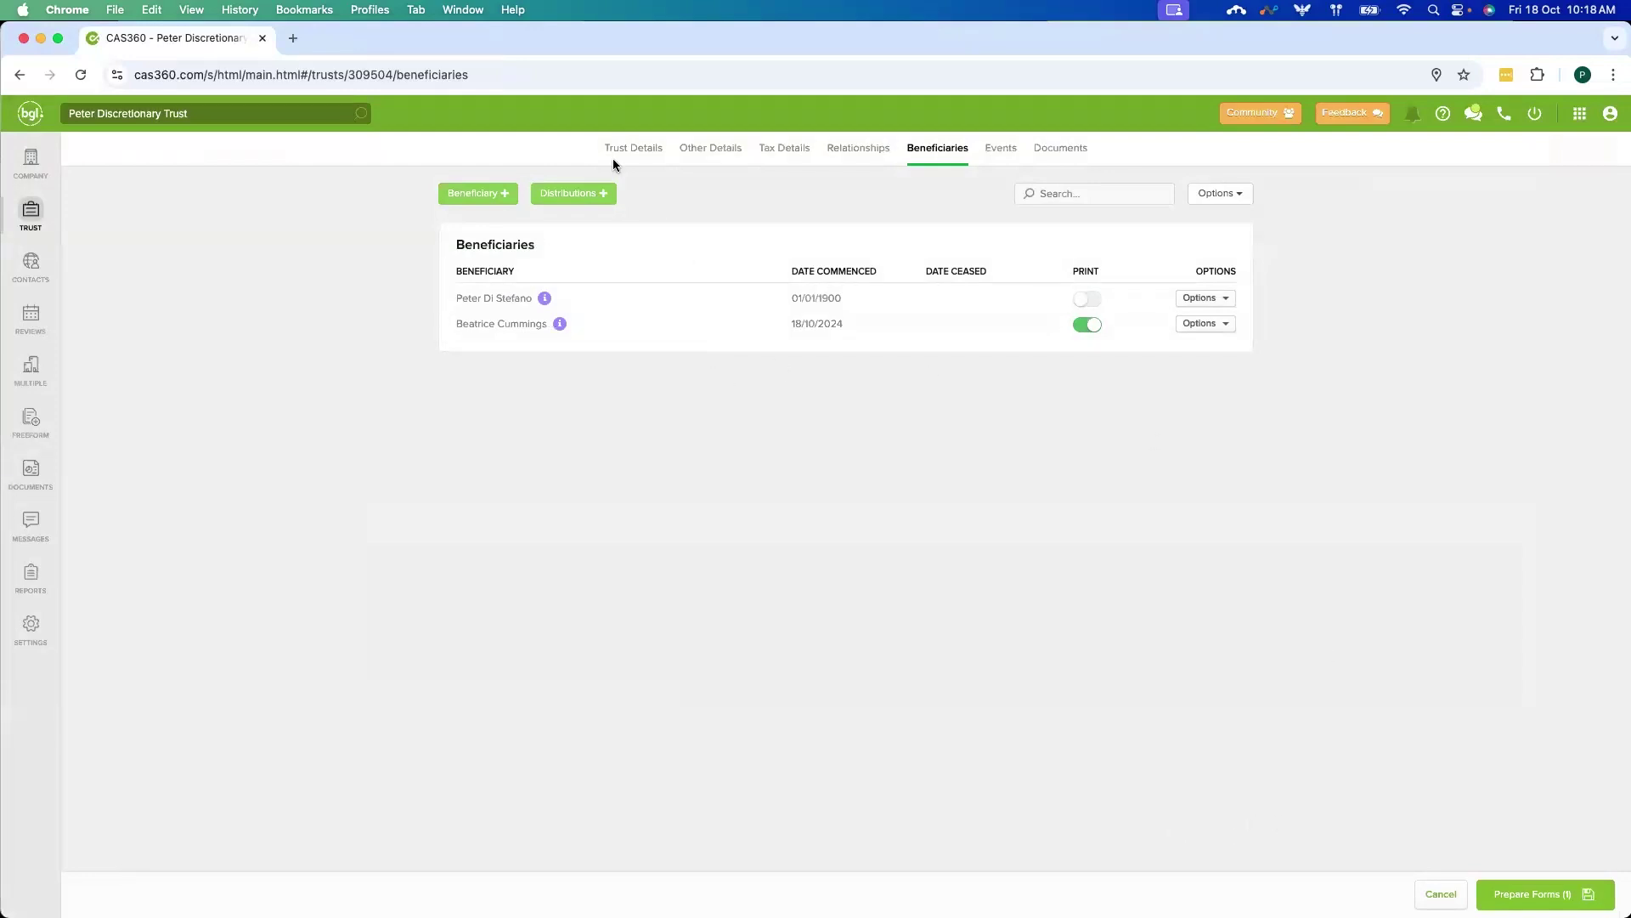
- Go to the Trust Selection list of all trusts
{"action": "left_click", "coordinate": [37, 221]}
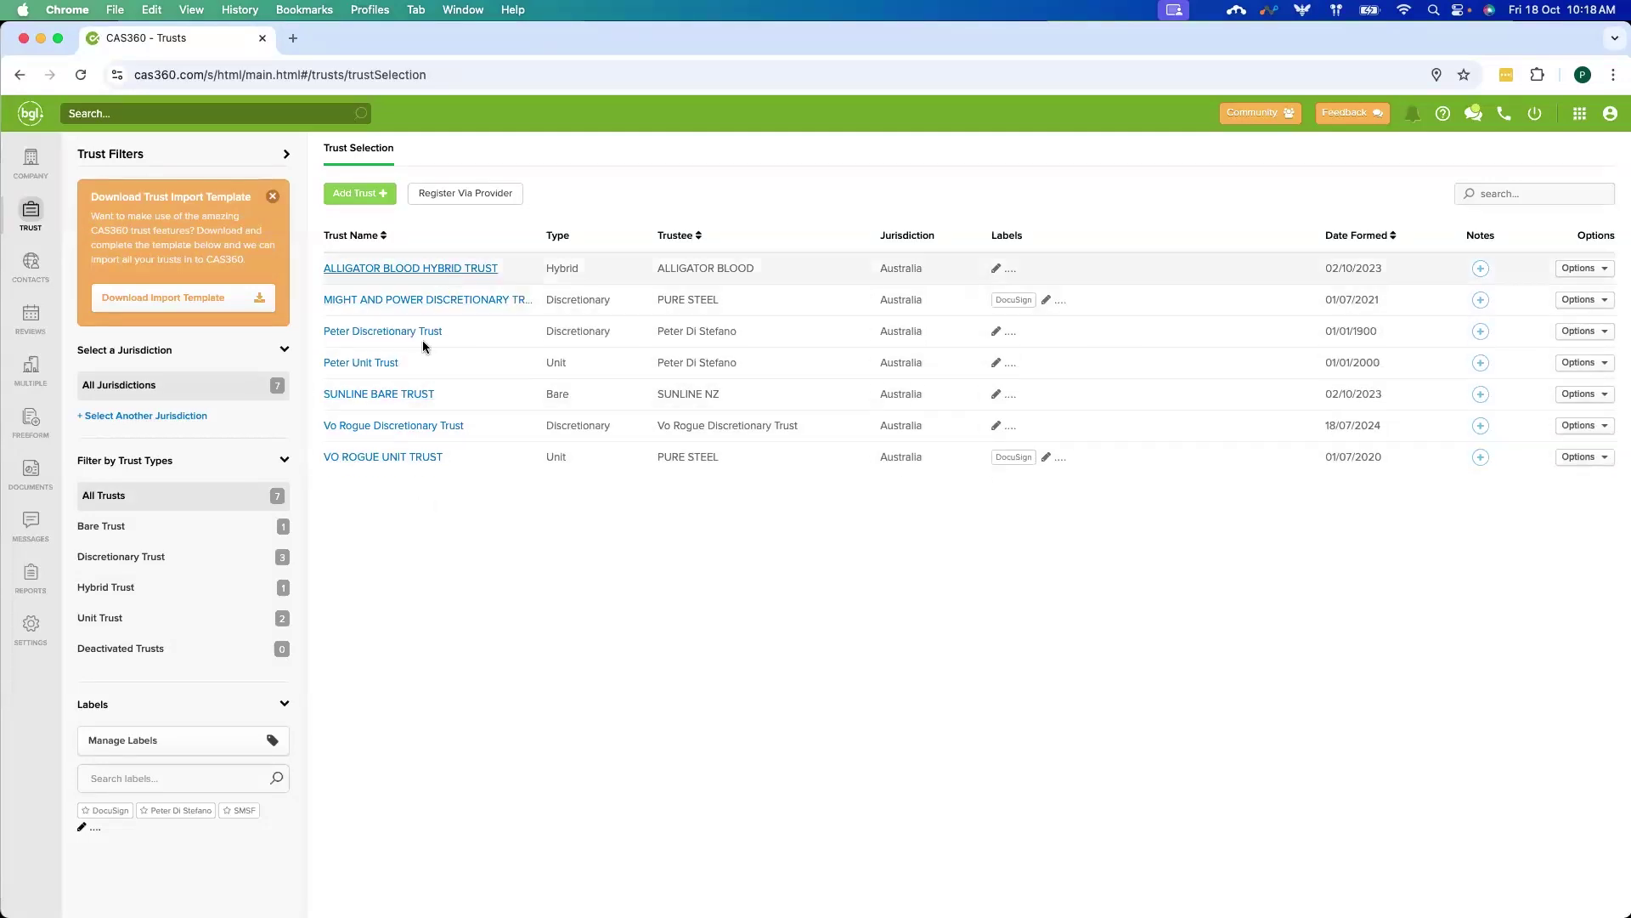
- Open SUNLINE BARE TRUST and view its Other Details, Tax Details and Relationships tabs
{"action": "left_click", "coordinate": [409, 392]}
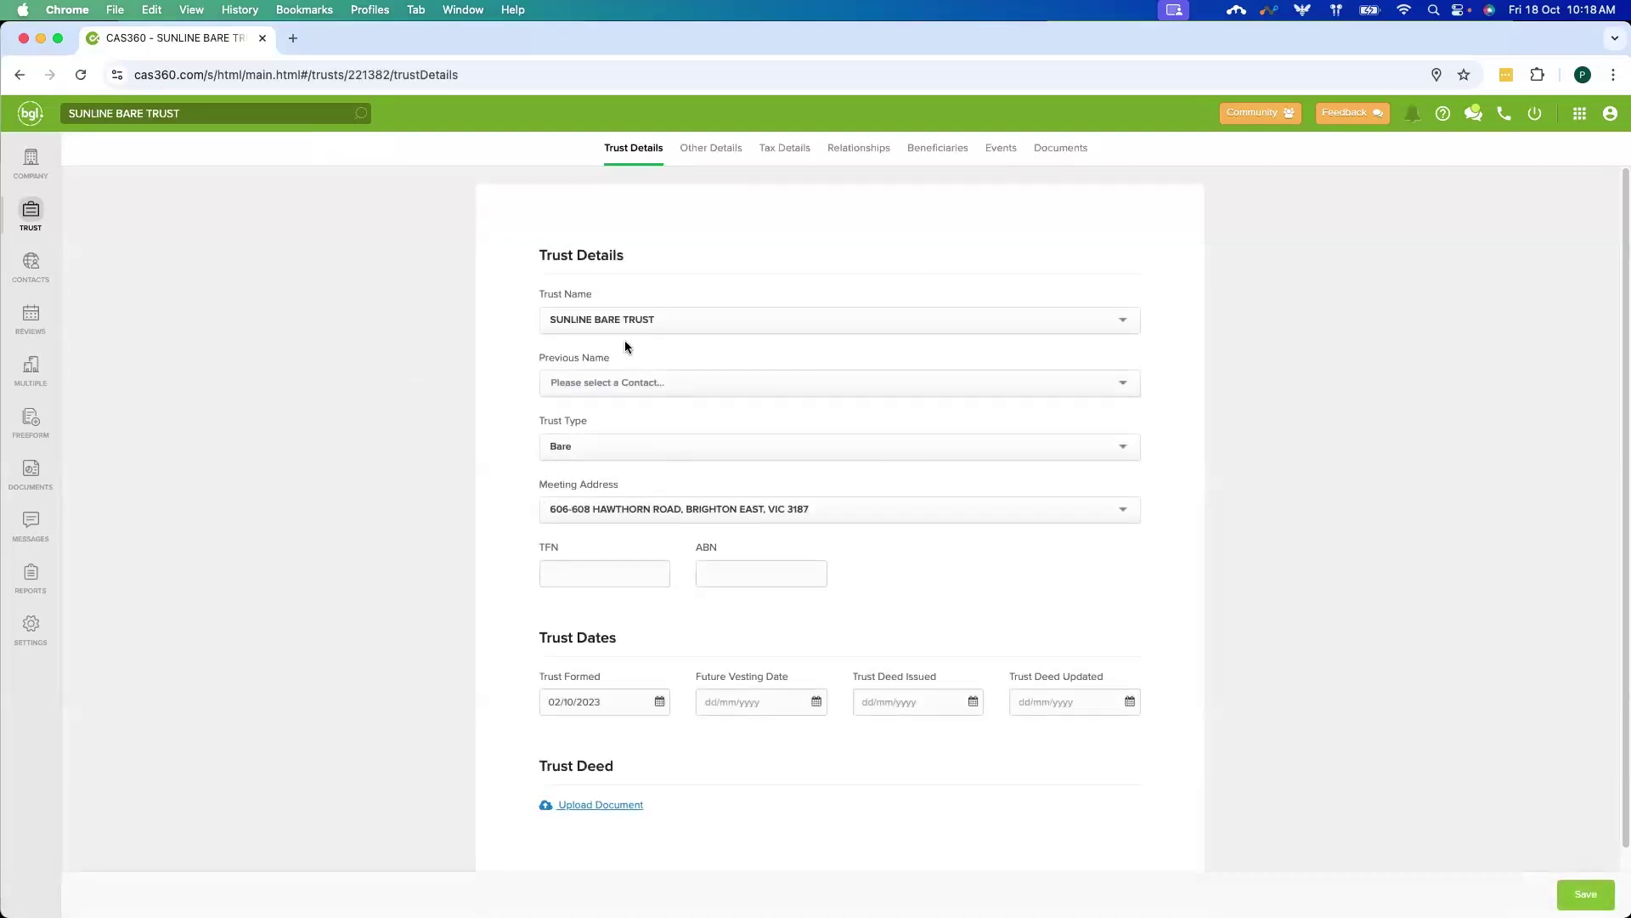
{"action": "left_click", "coordinate": [728, 162]}
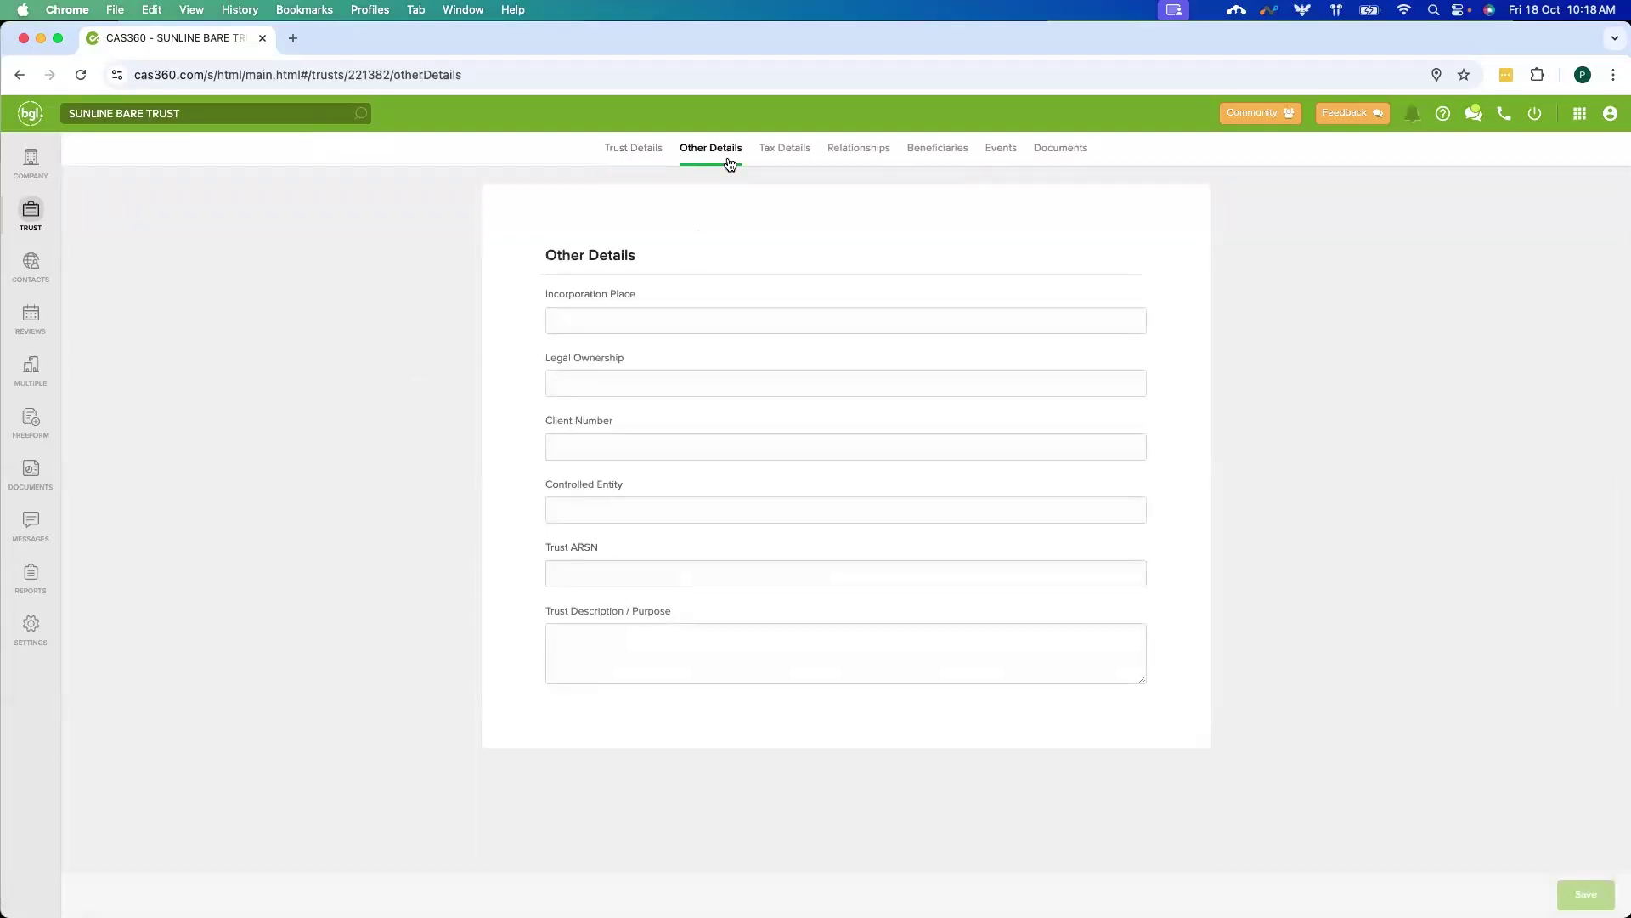
{"action": "left_click", "coordinate": [801, 155]}
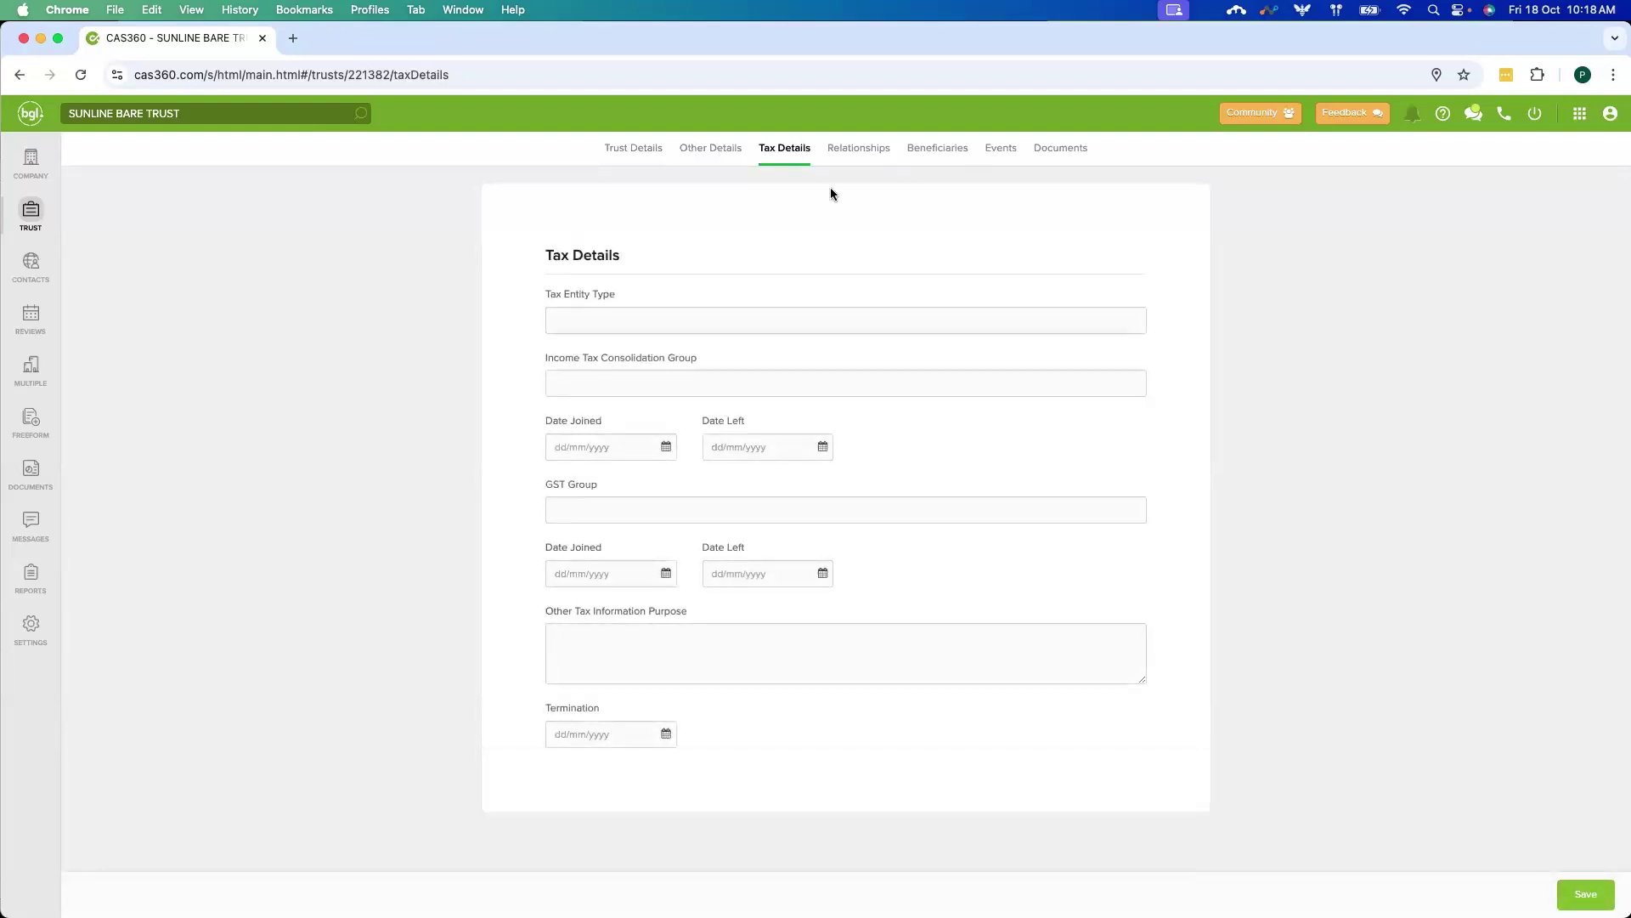
{"action": "left_click", "coordinate": [872, 164]}
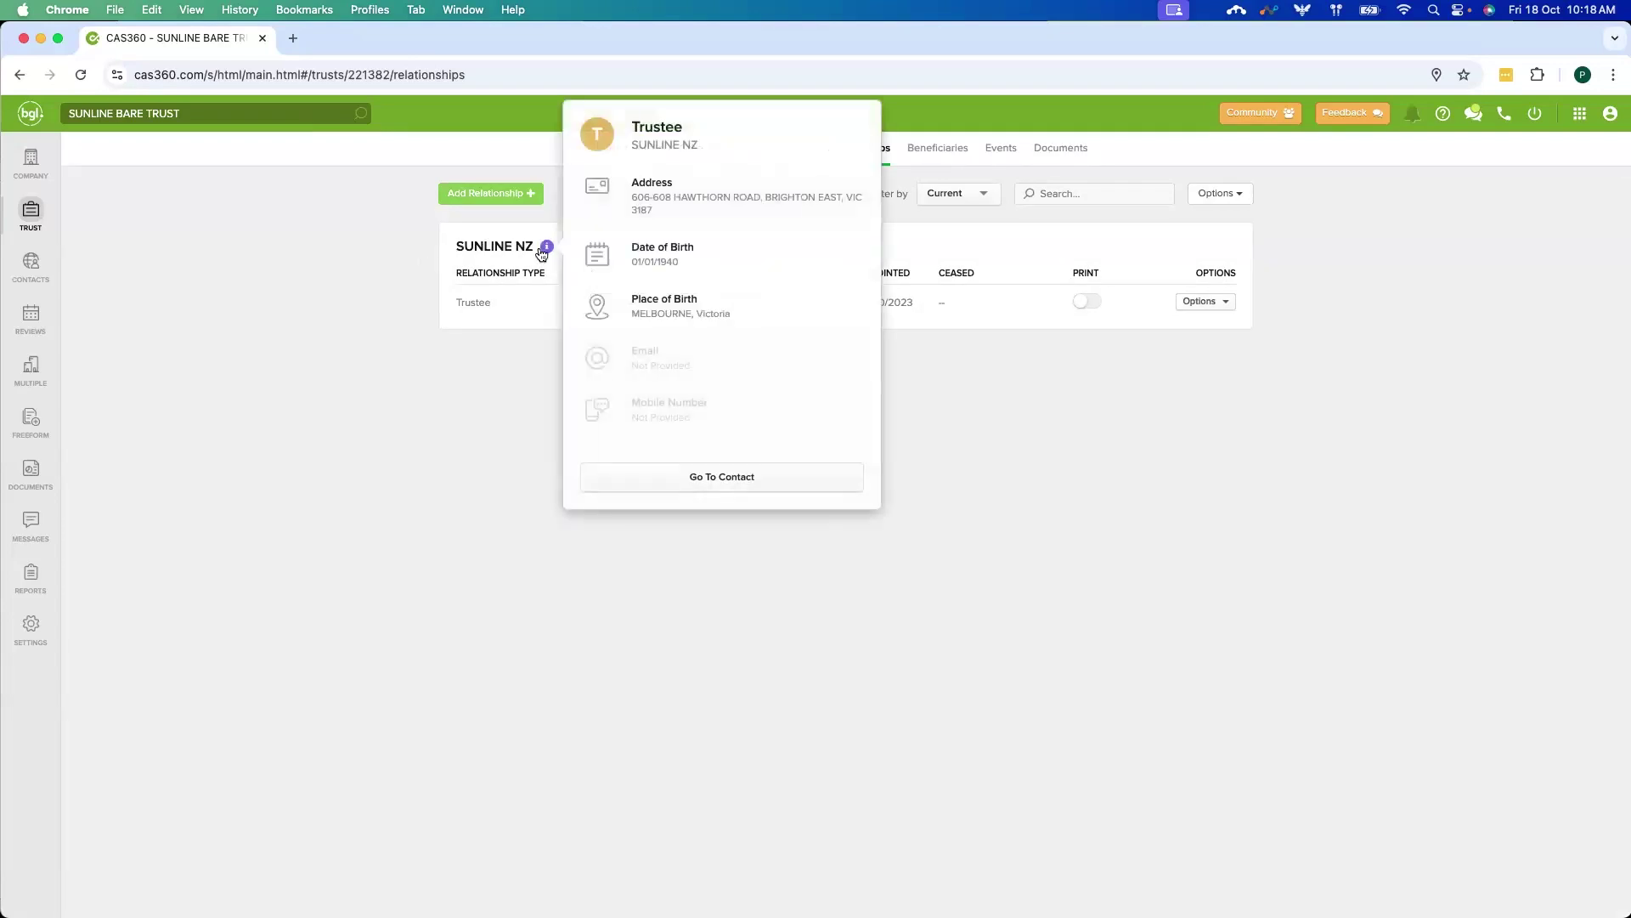
- Add the individual contact as a SUNLINE BARE TRUST beneficiary commencing 18/10/2024, then return to Trust Selection
{"action": "left_click", "coordinate": [961, 158]}
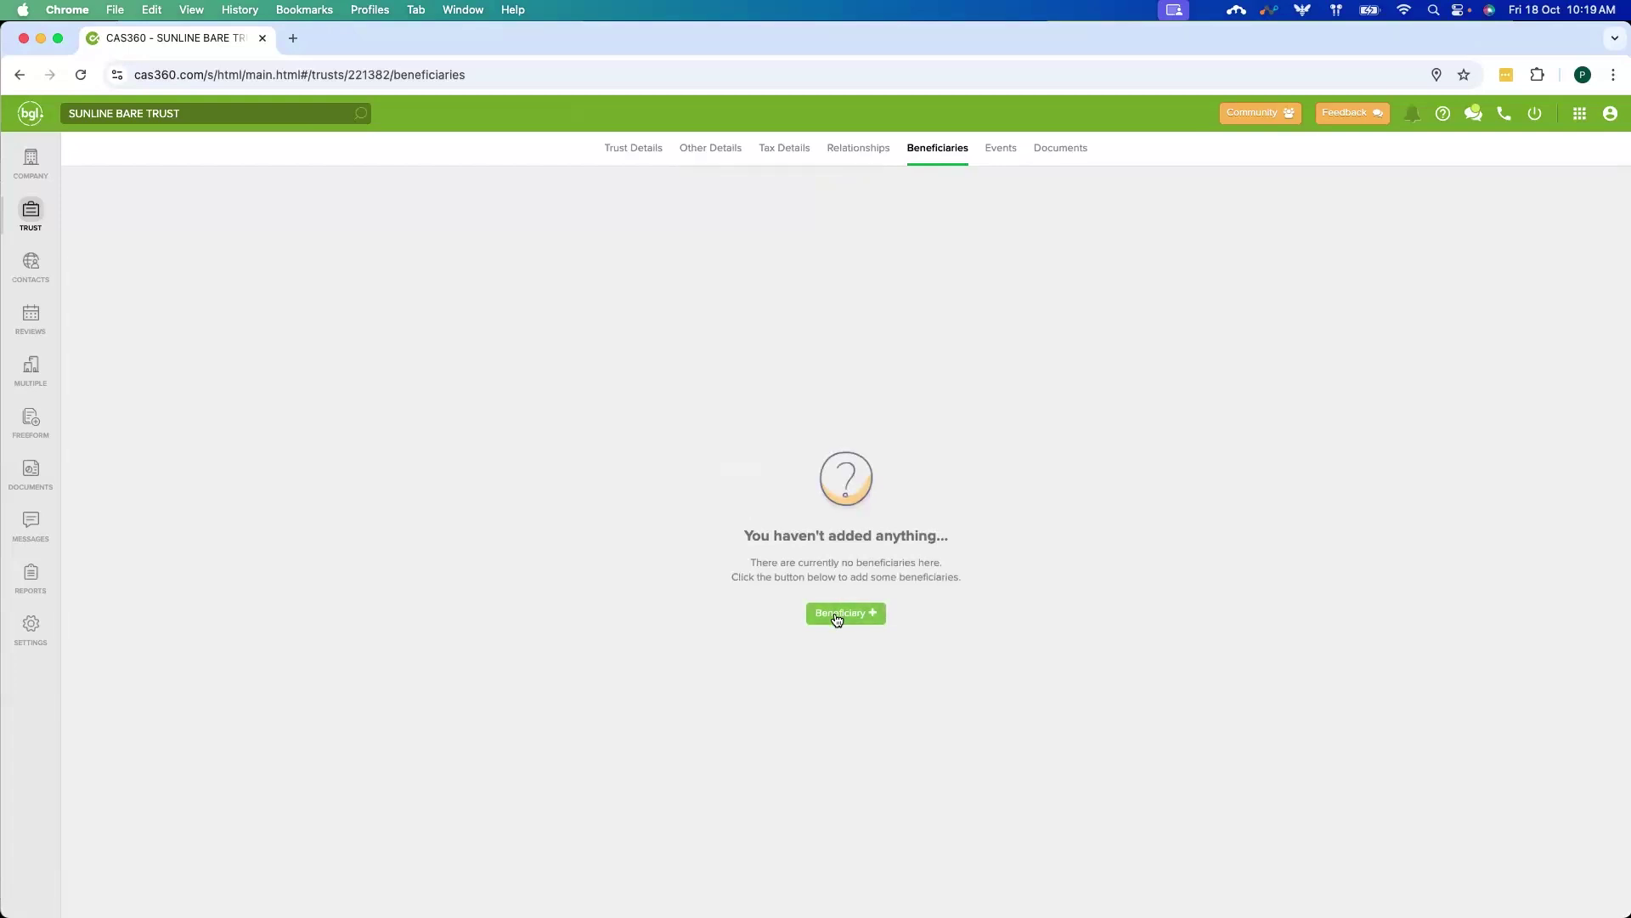
{"action": "left_click", "coordinate": [836, 613]}
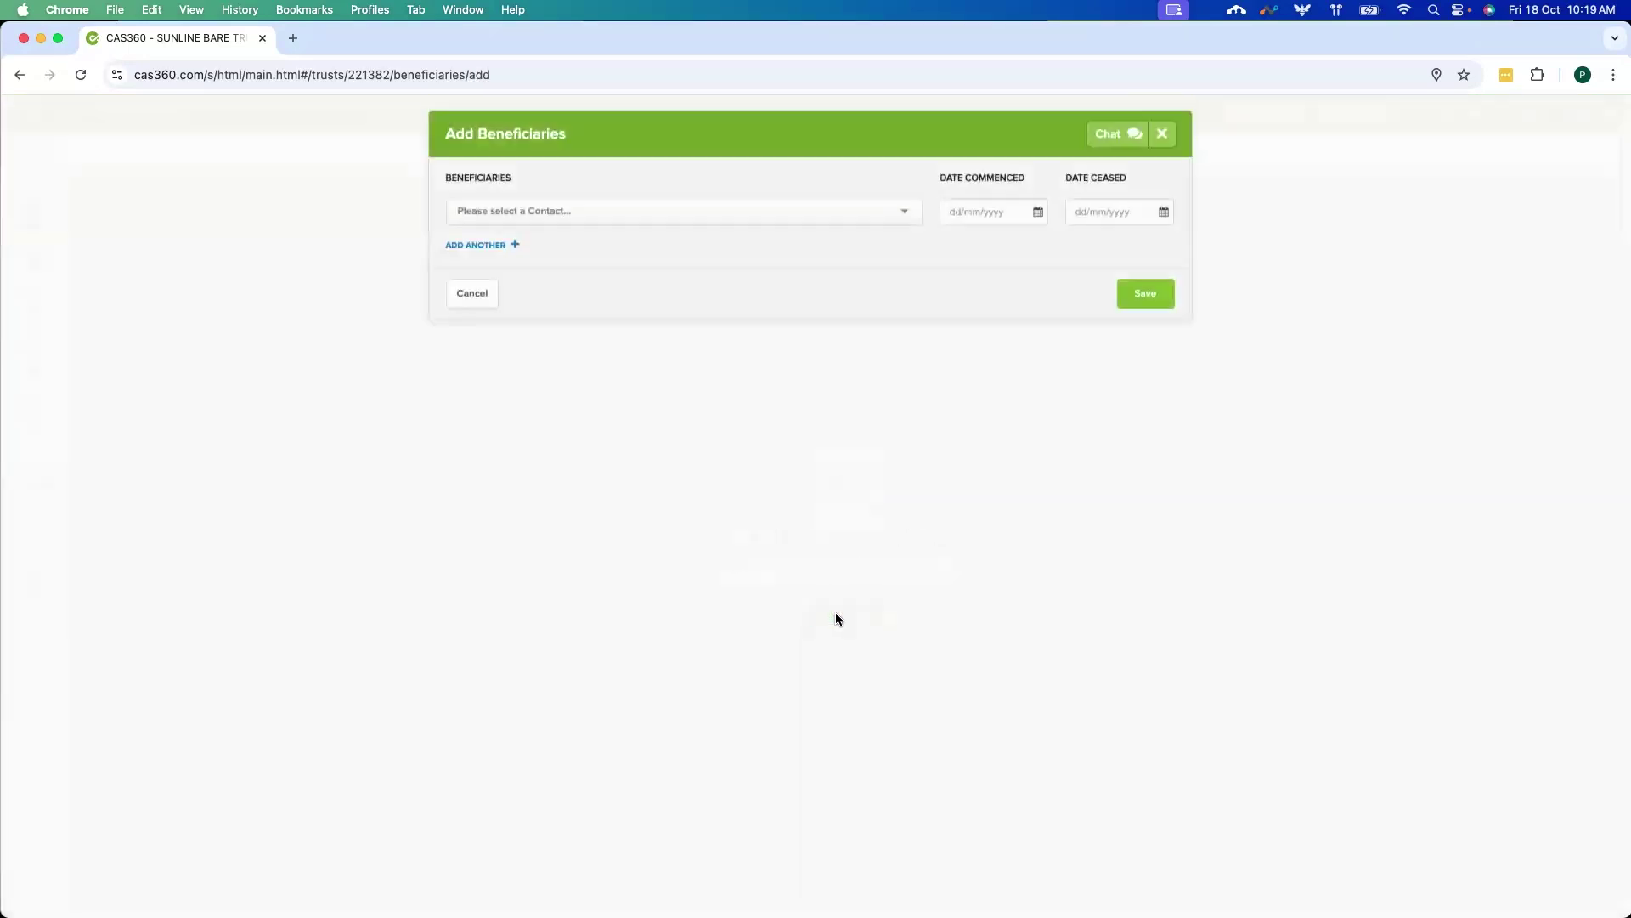
{"action": "left_click", "coordinate": [754, 222]}
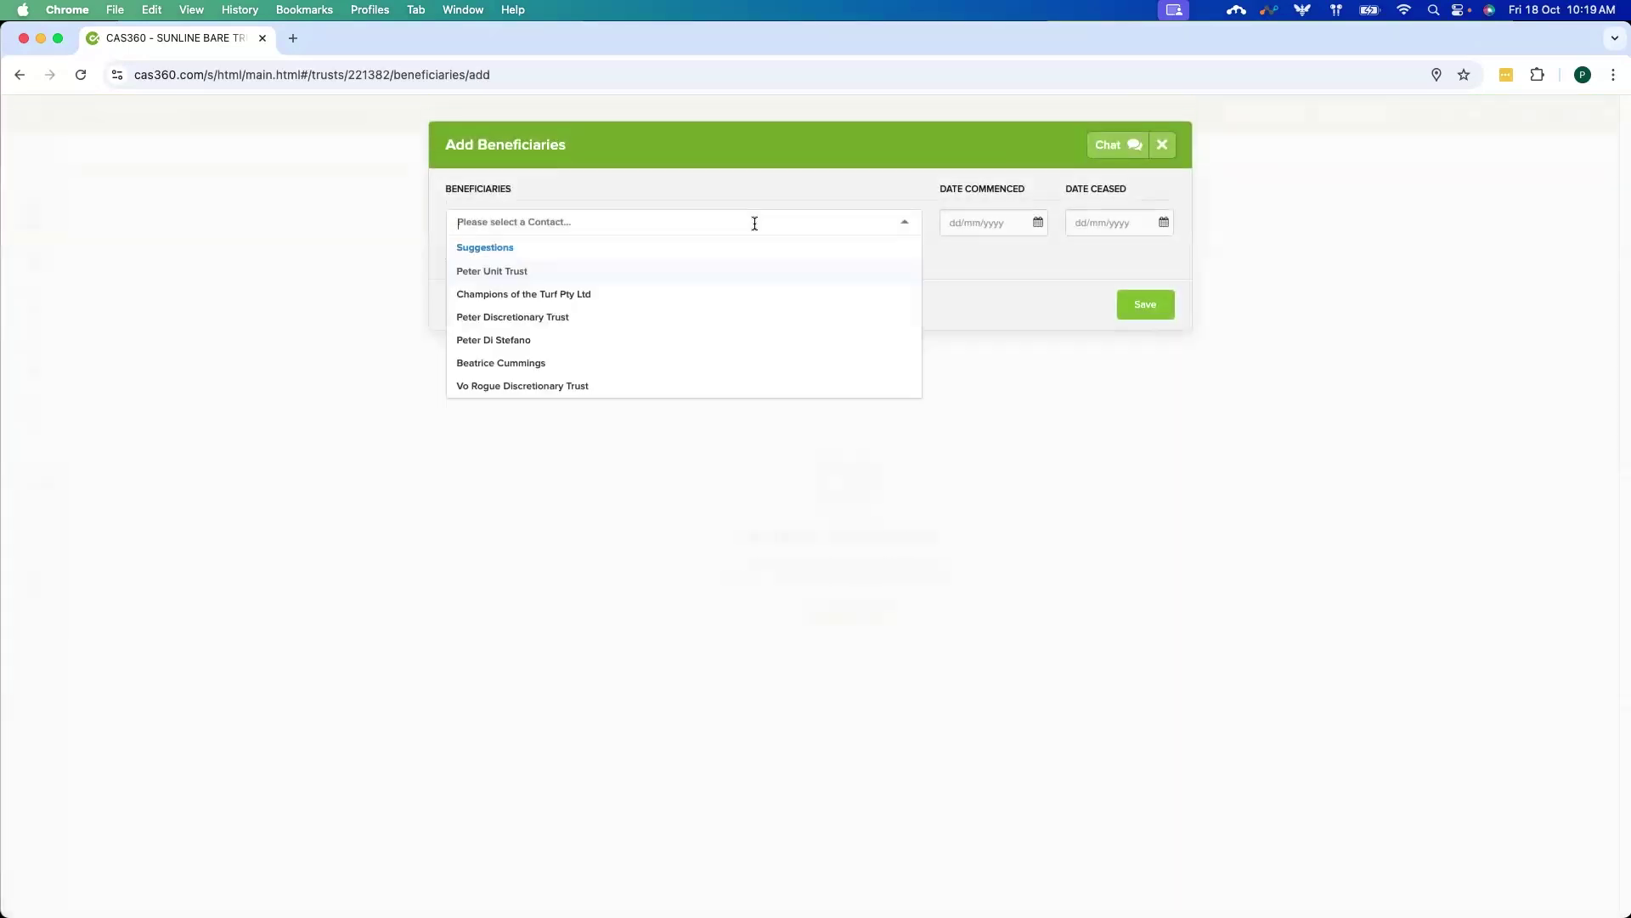
{"action": "left_click", "coordinate": [566, 338]}
{"action": "left_click", "coordinate": [989, 221]}
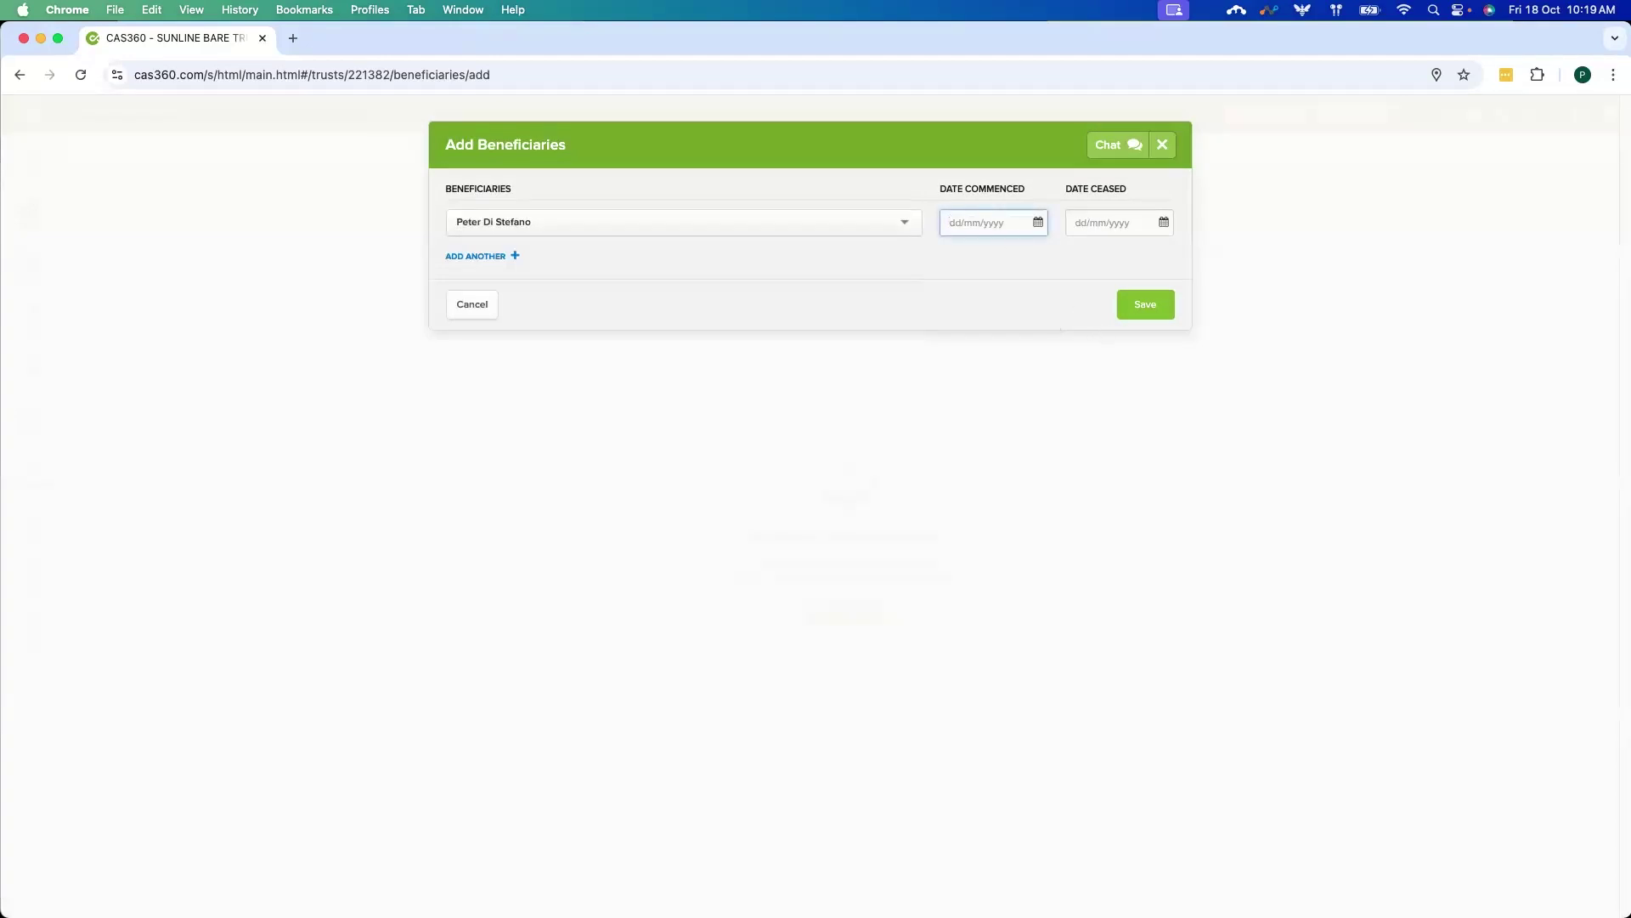
{"action": "type", "text": "18/10/2024"}
{"action": "left_click", "coordinate": [1160, 307]}
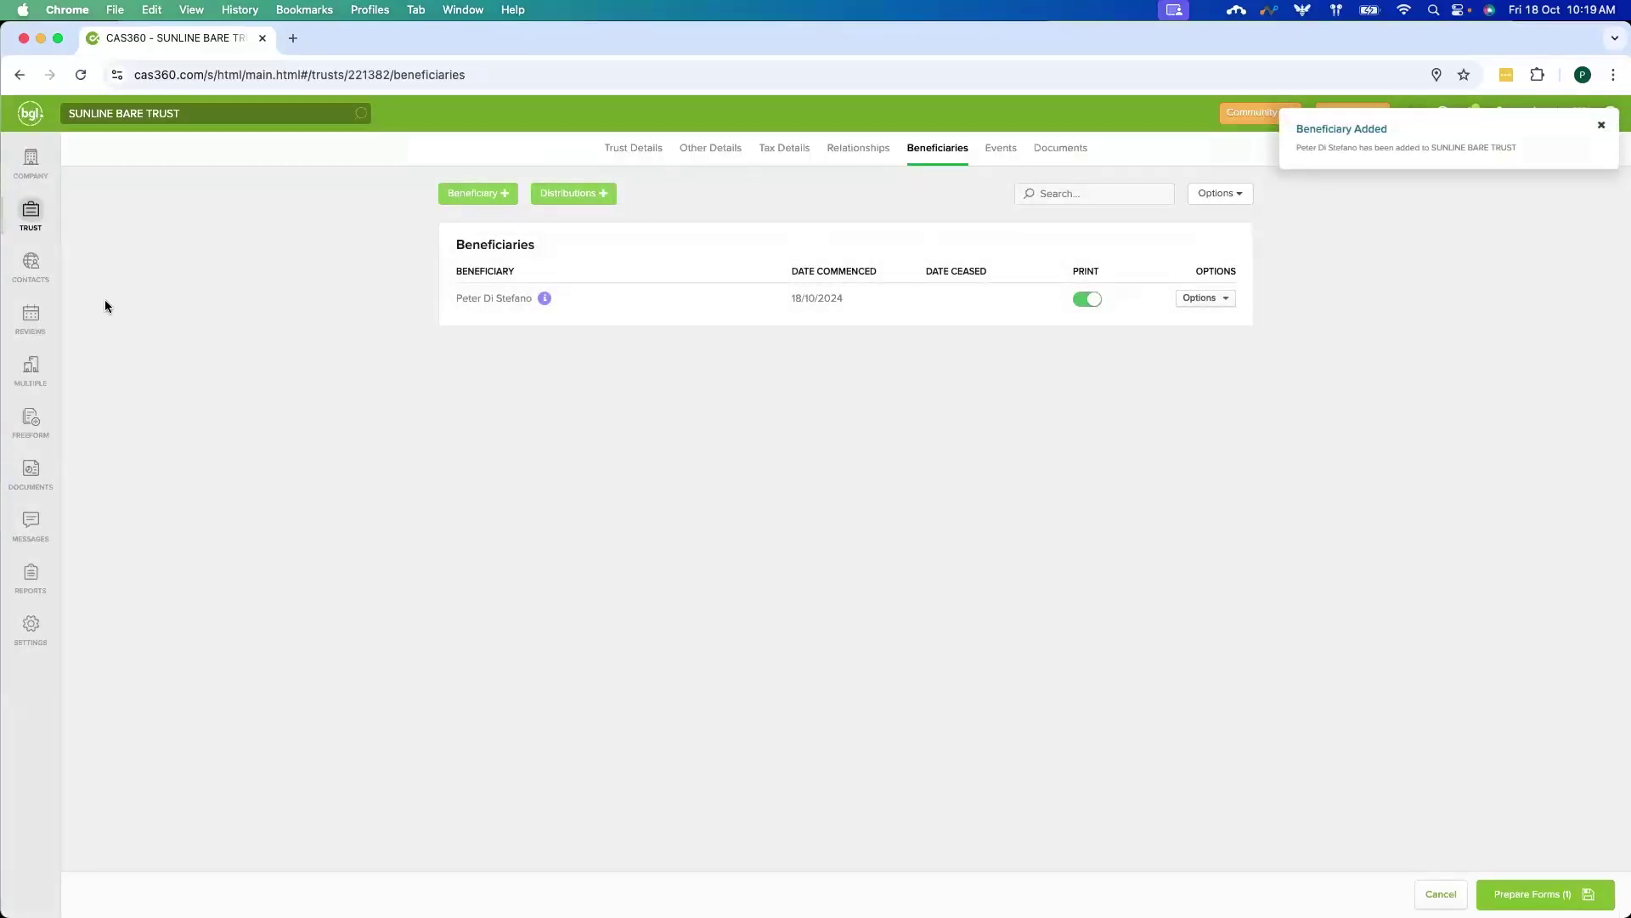
{"action": "left_click", "coordinate": [34, 216]}
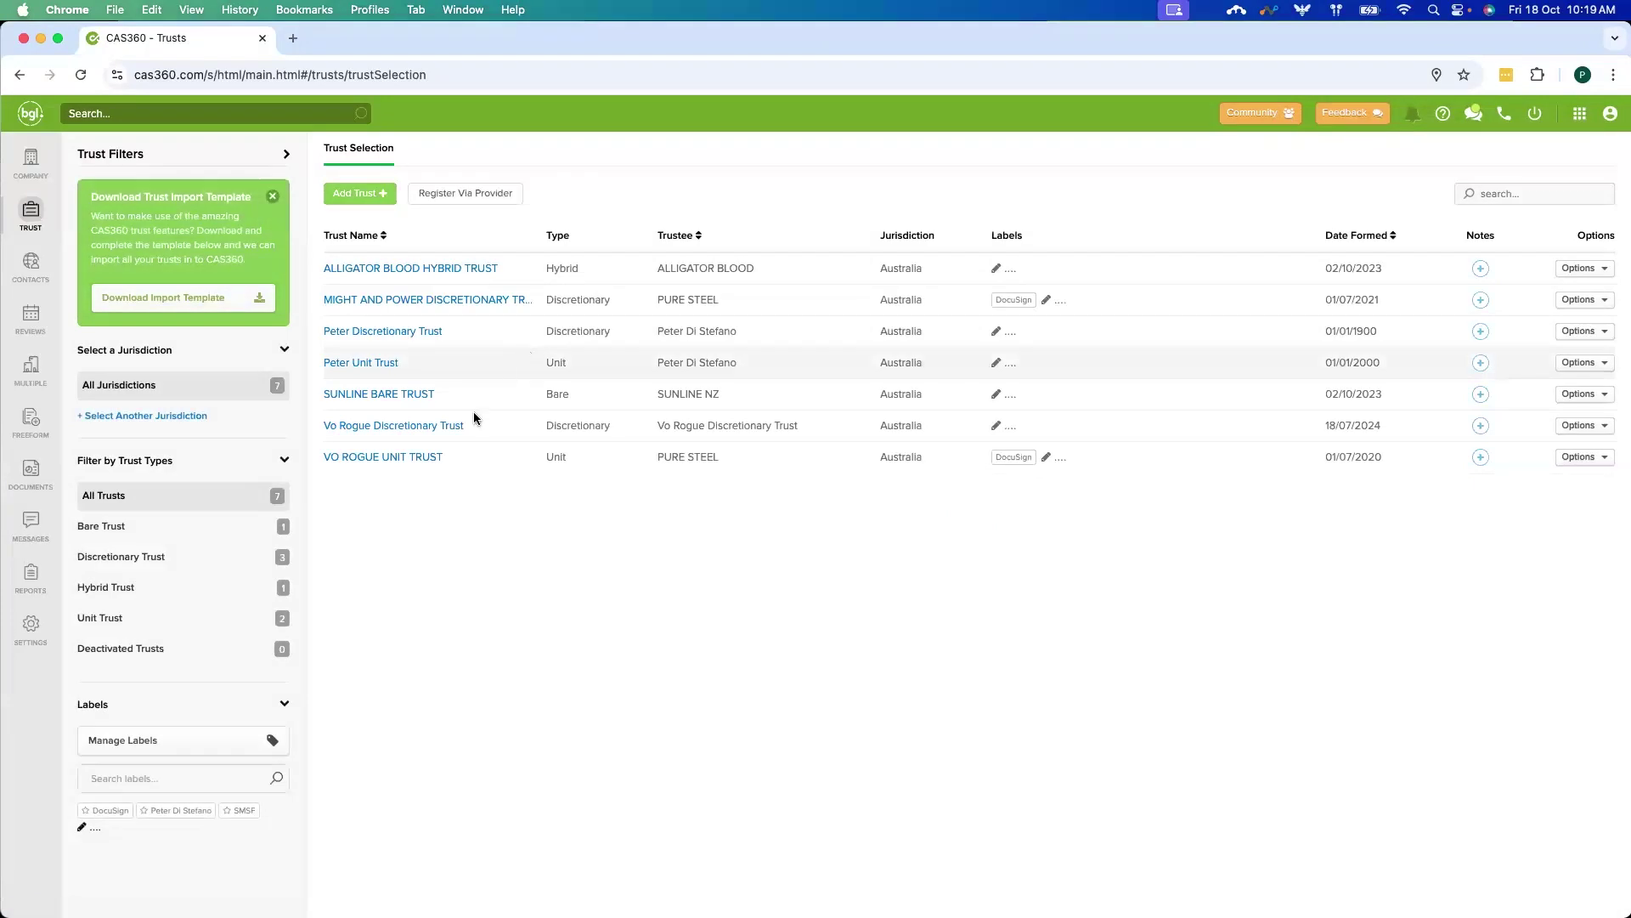
- Open ALLIGATOR BLOOD HYBRID TRUST and add the contact as a beneficiary commencing 18/10/2024
{"action": "left_click", "coordinate": [437, 267]}
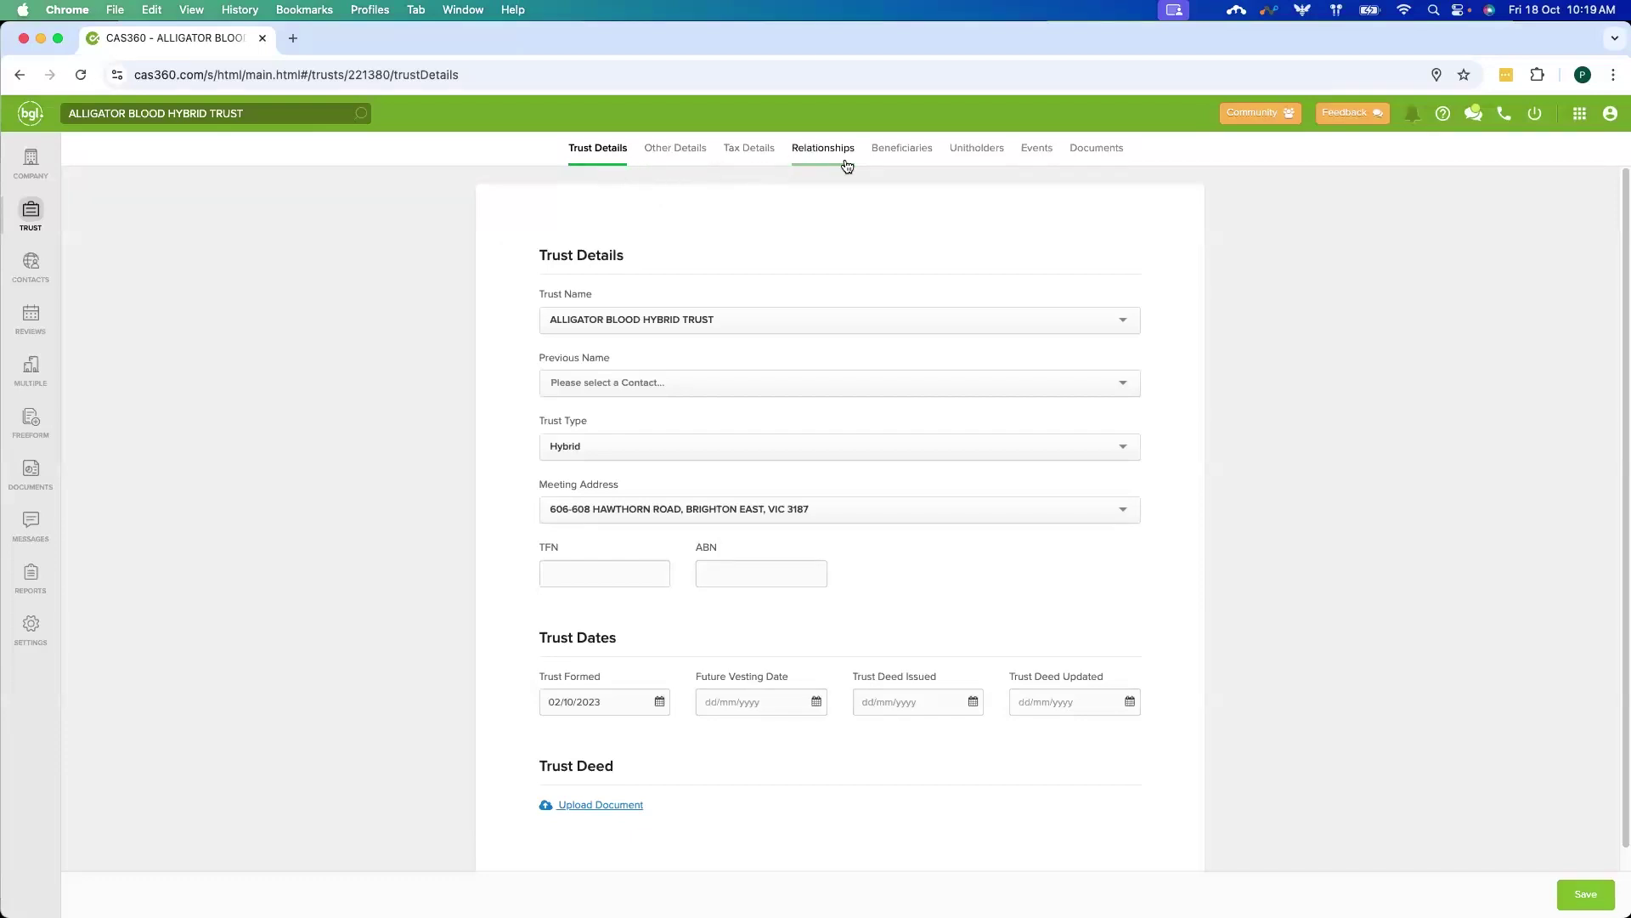
{"action": "left_click", "coordinate": [927, 153]}
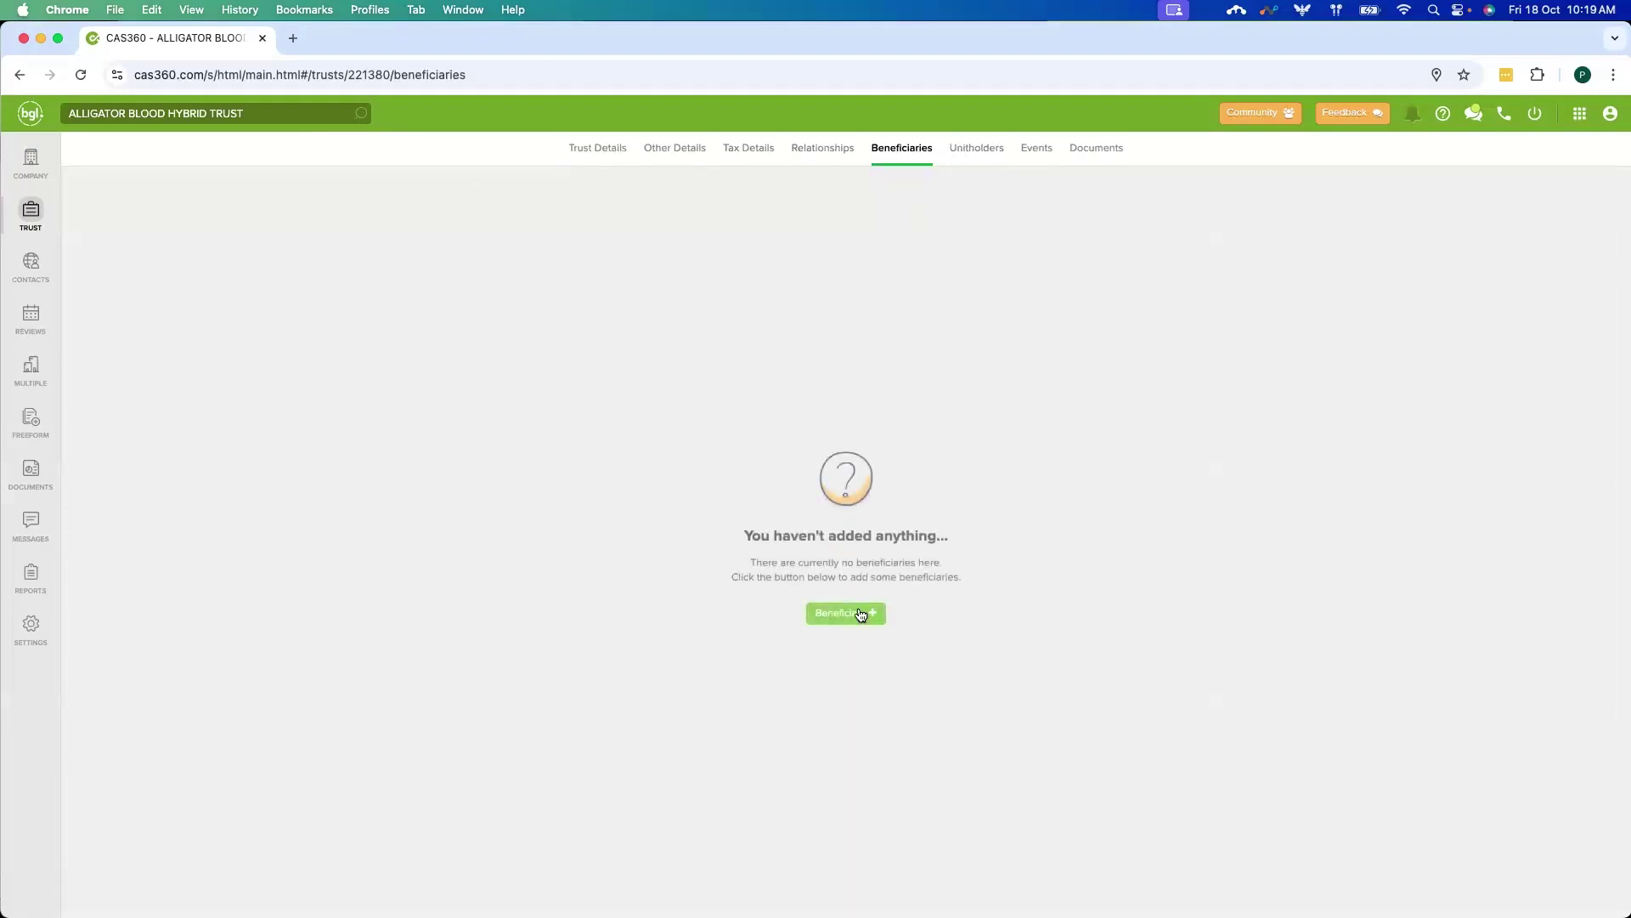
{"action": "left_click", "coordinate": [856, 611]}
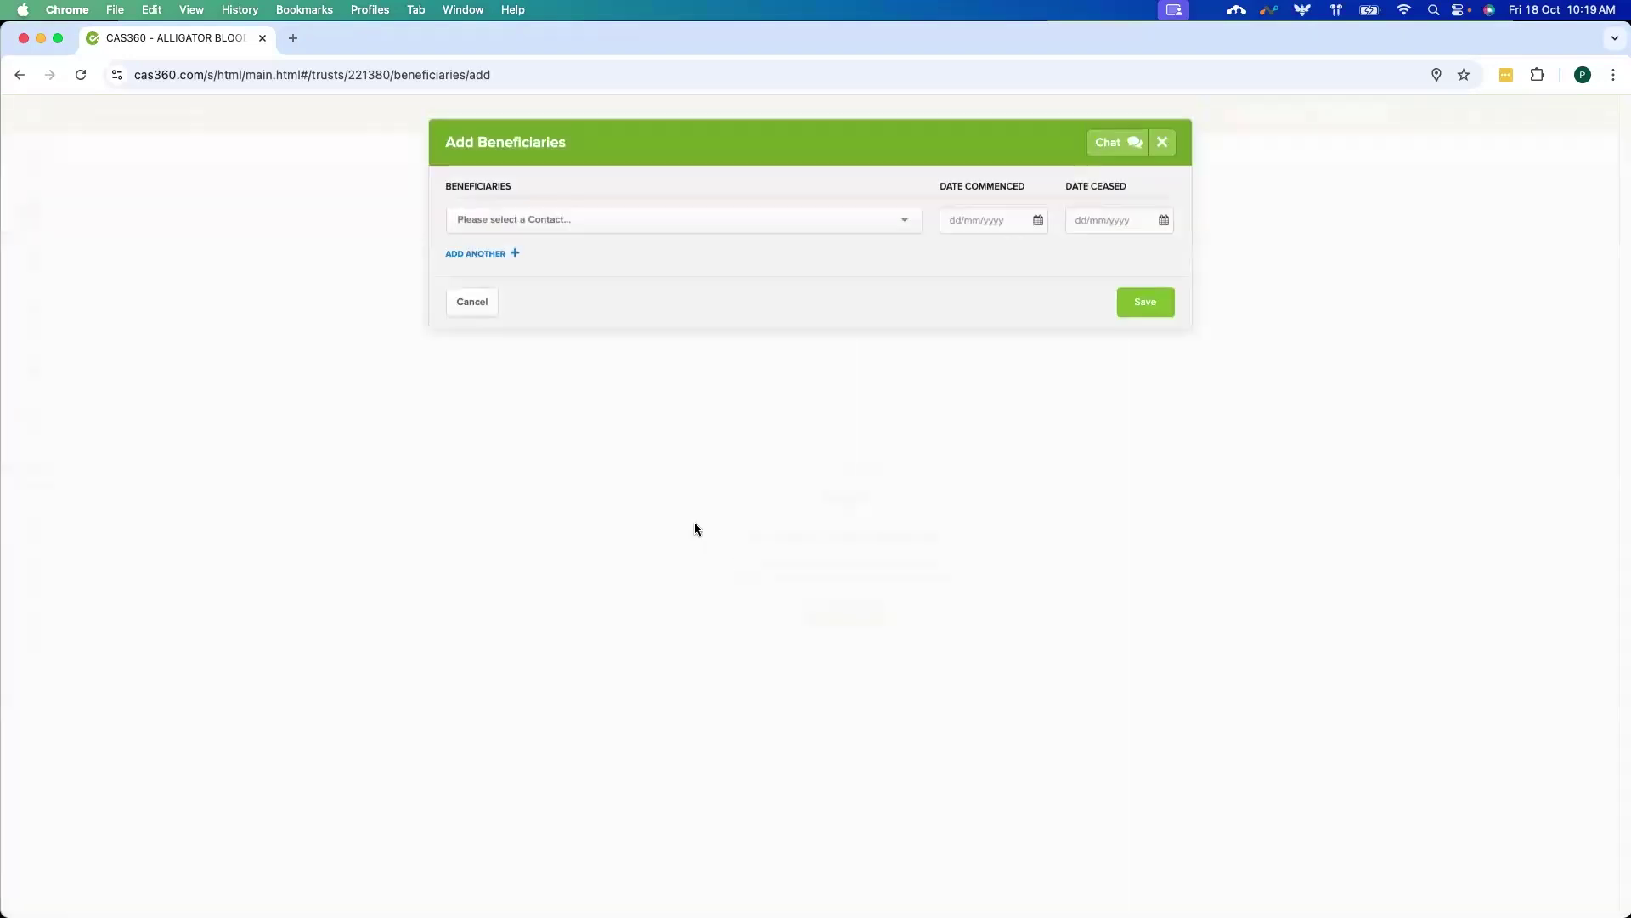
{"action": "left_click", "coordinate": [705, 239]}
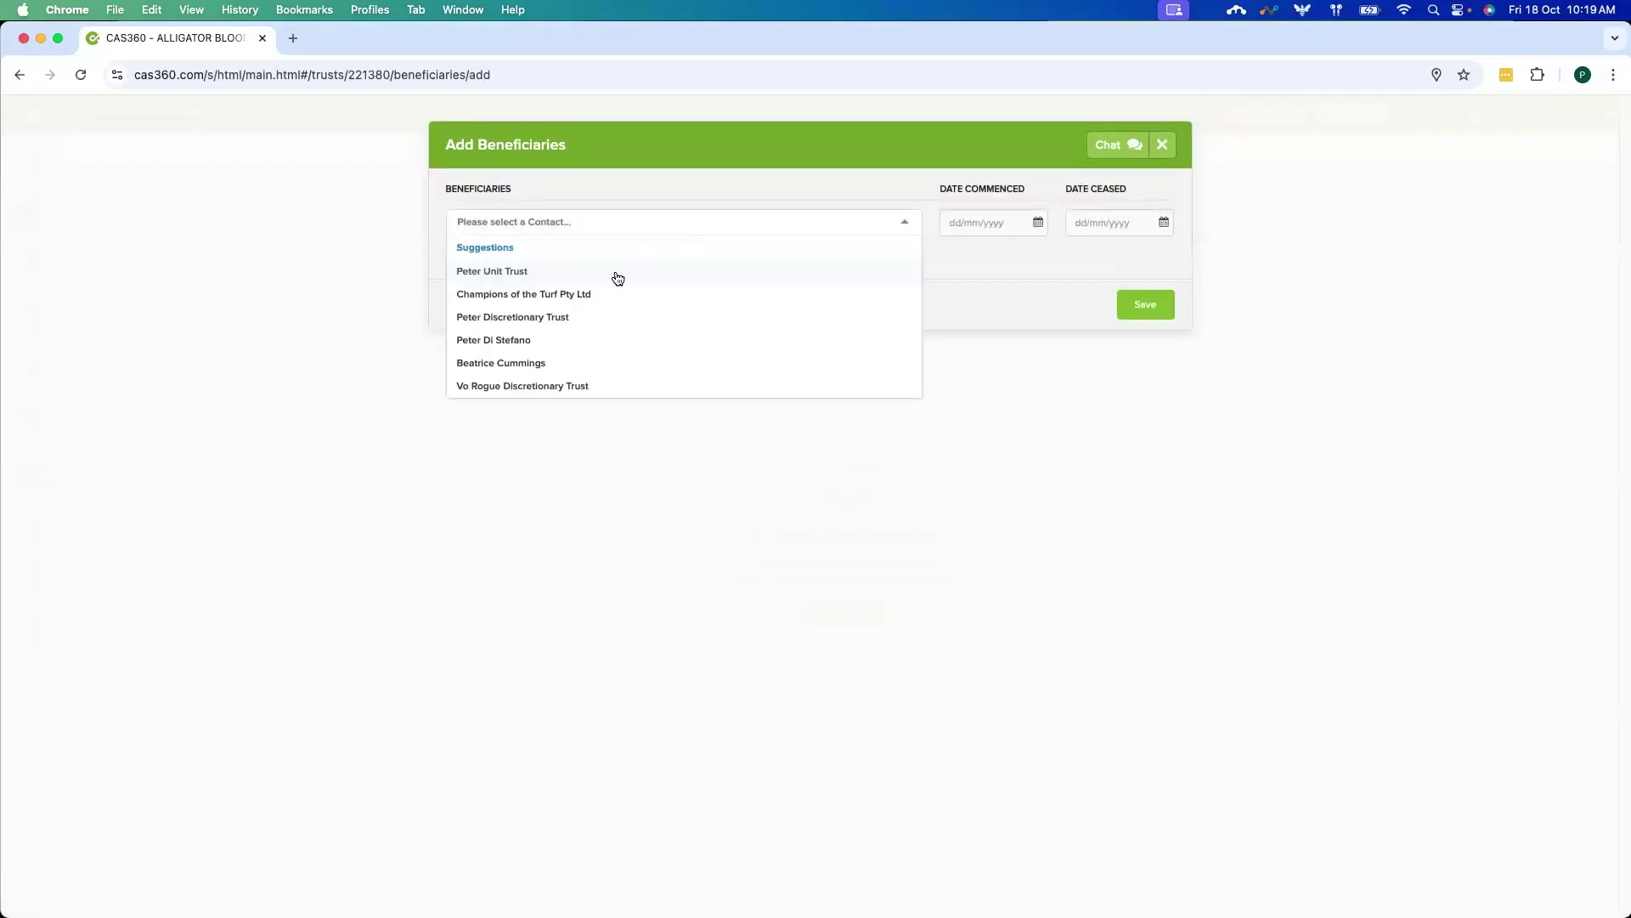
{"action": "left_click", "coordinate": [527, 339]}
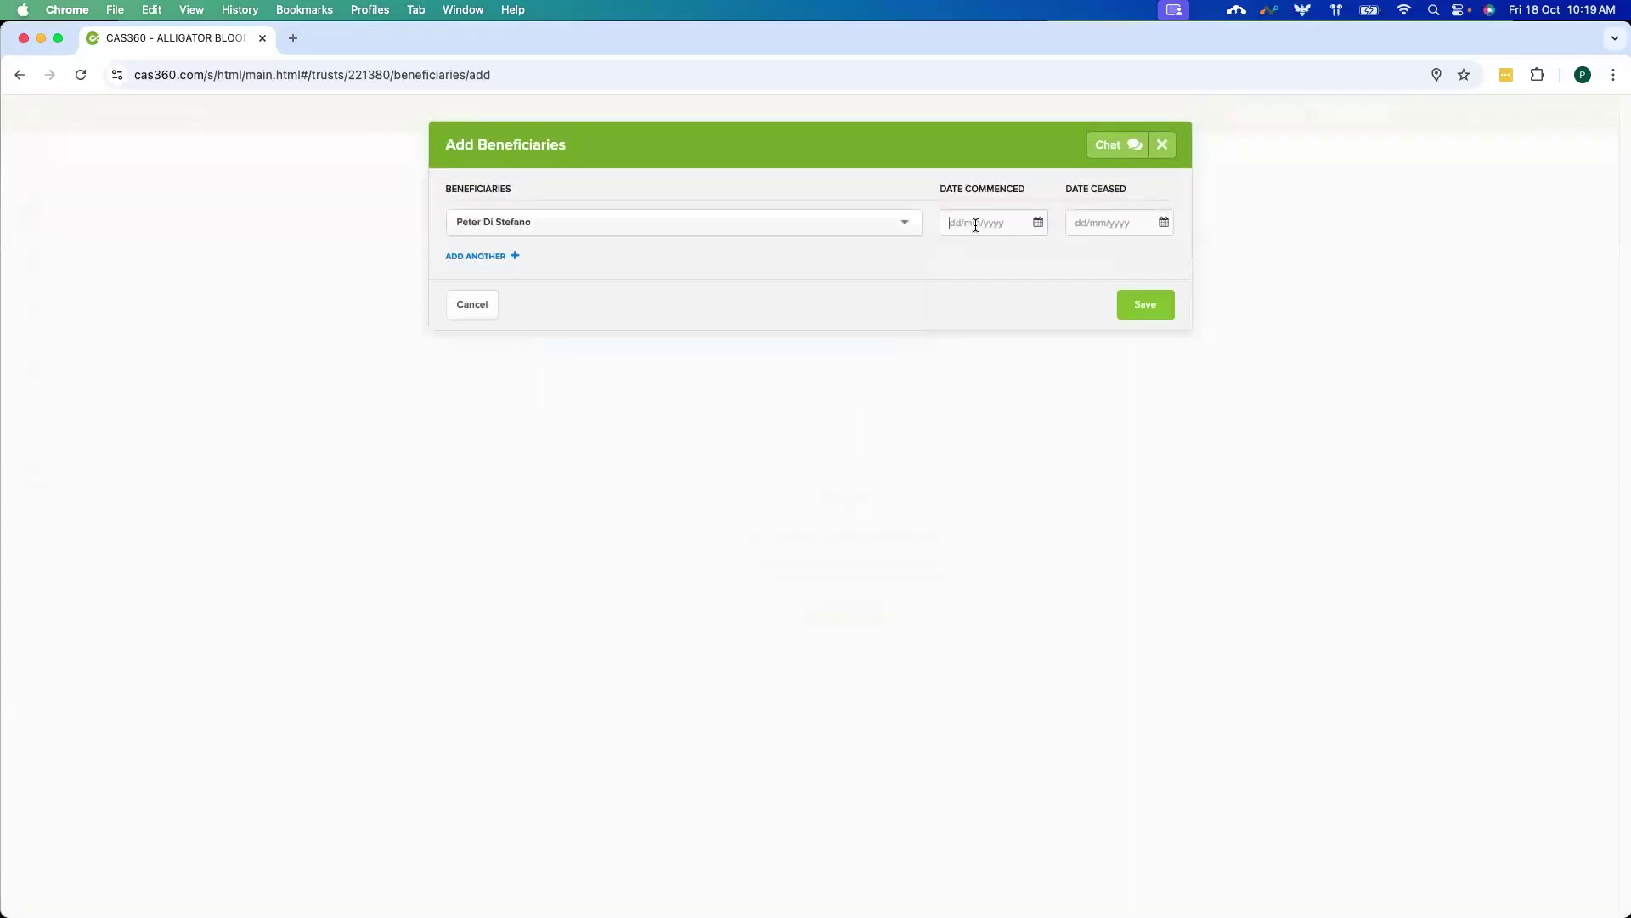
{"action": "left_click", "coordinate": [974, 222]}
{"action": "type", "text": "18"}
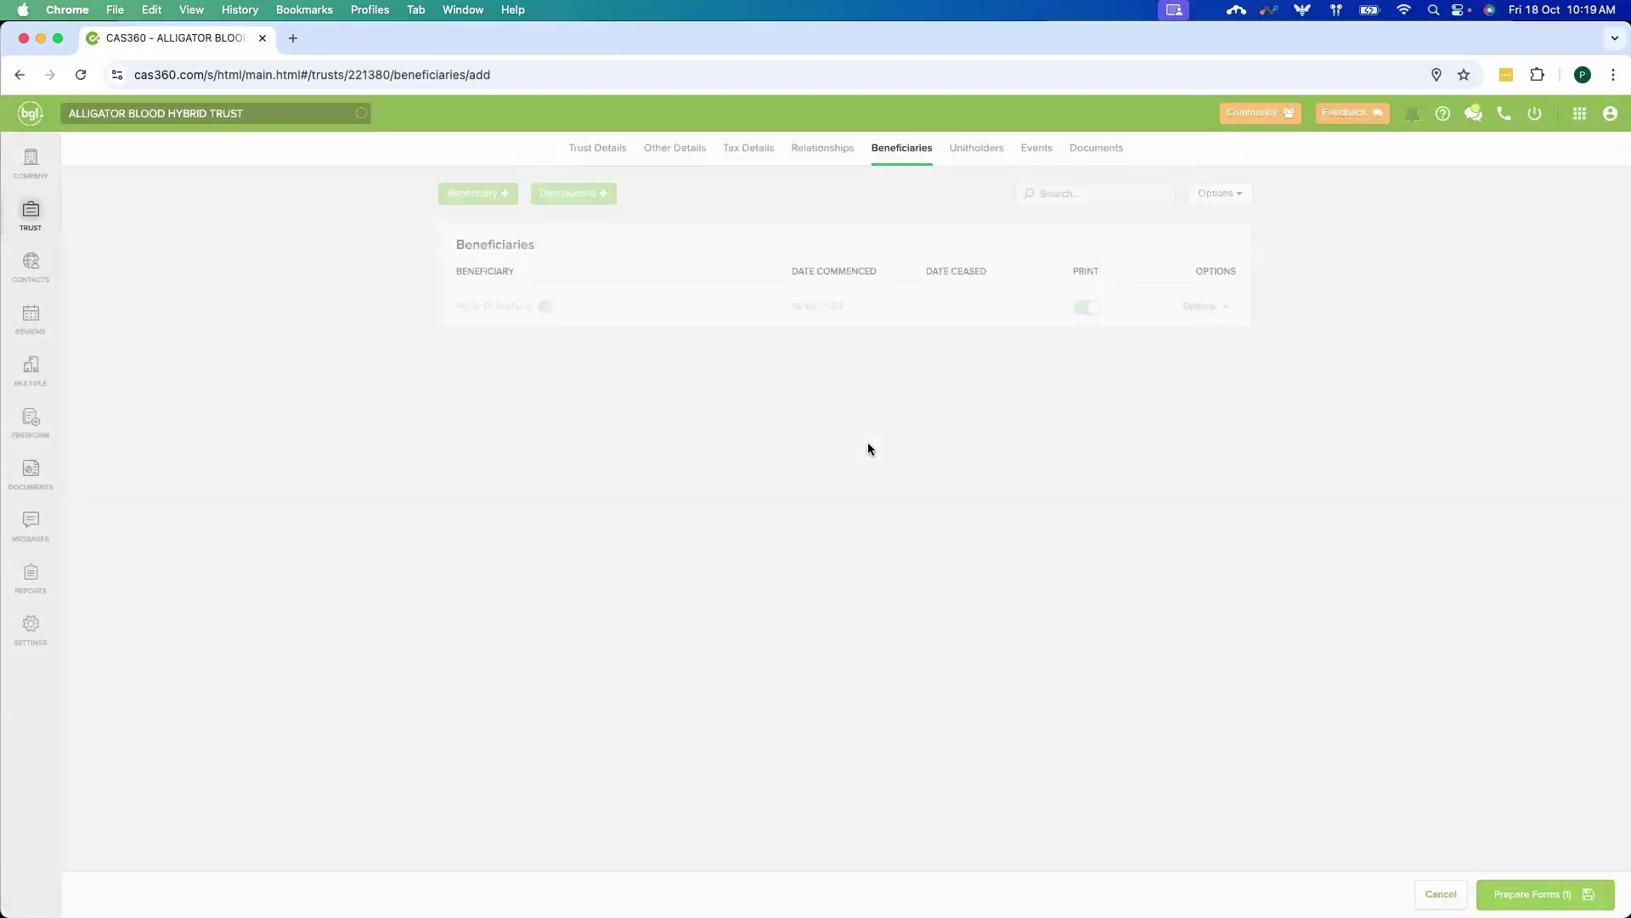
{"action": "left_click", "coordinate": [979, 149]}
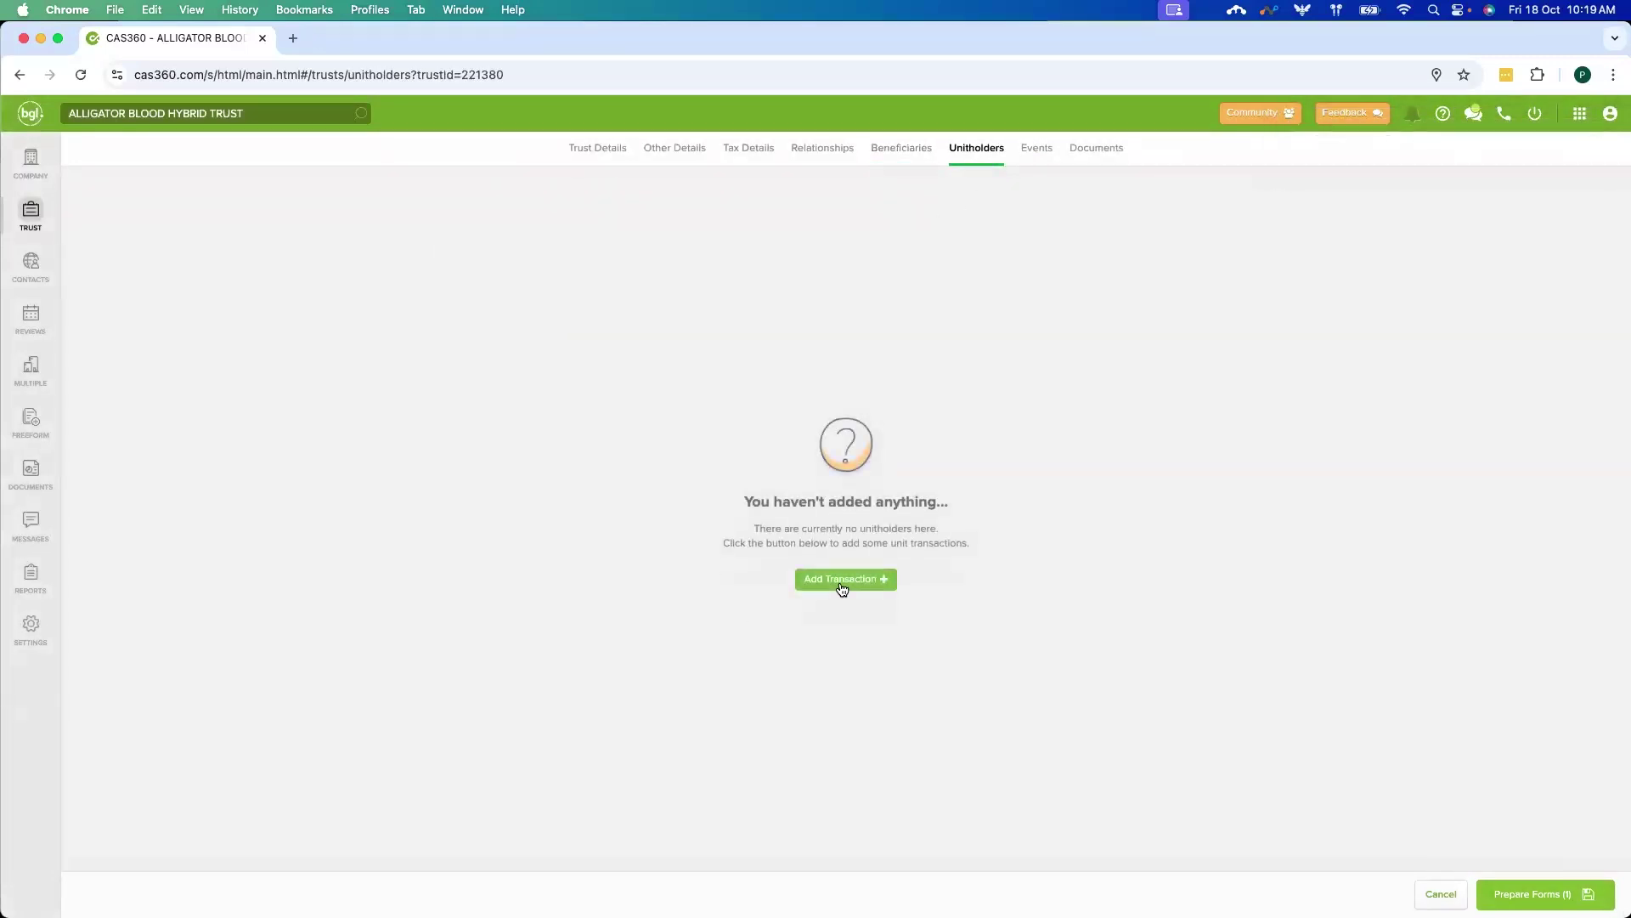
- Record an allotment of 10 ORD $1 fully paid units with the contact as allottee, and save
{"action": "left_click", "coordinate": [842, 588]}
{"action": "left_click", "coordinate": [824, 609]}
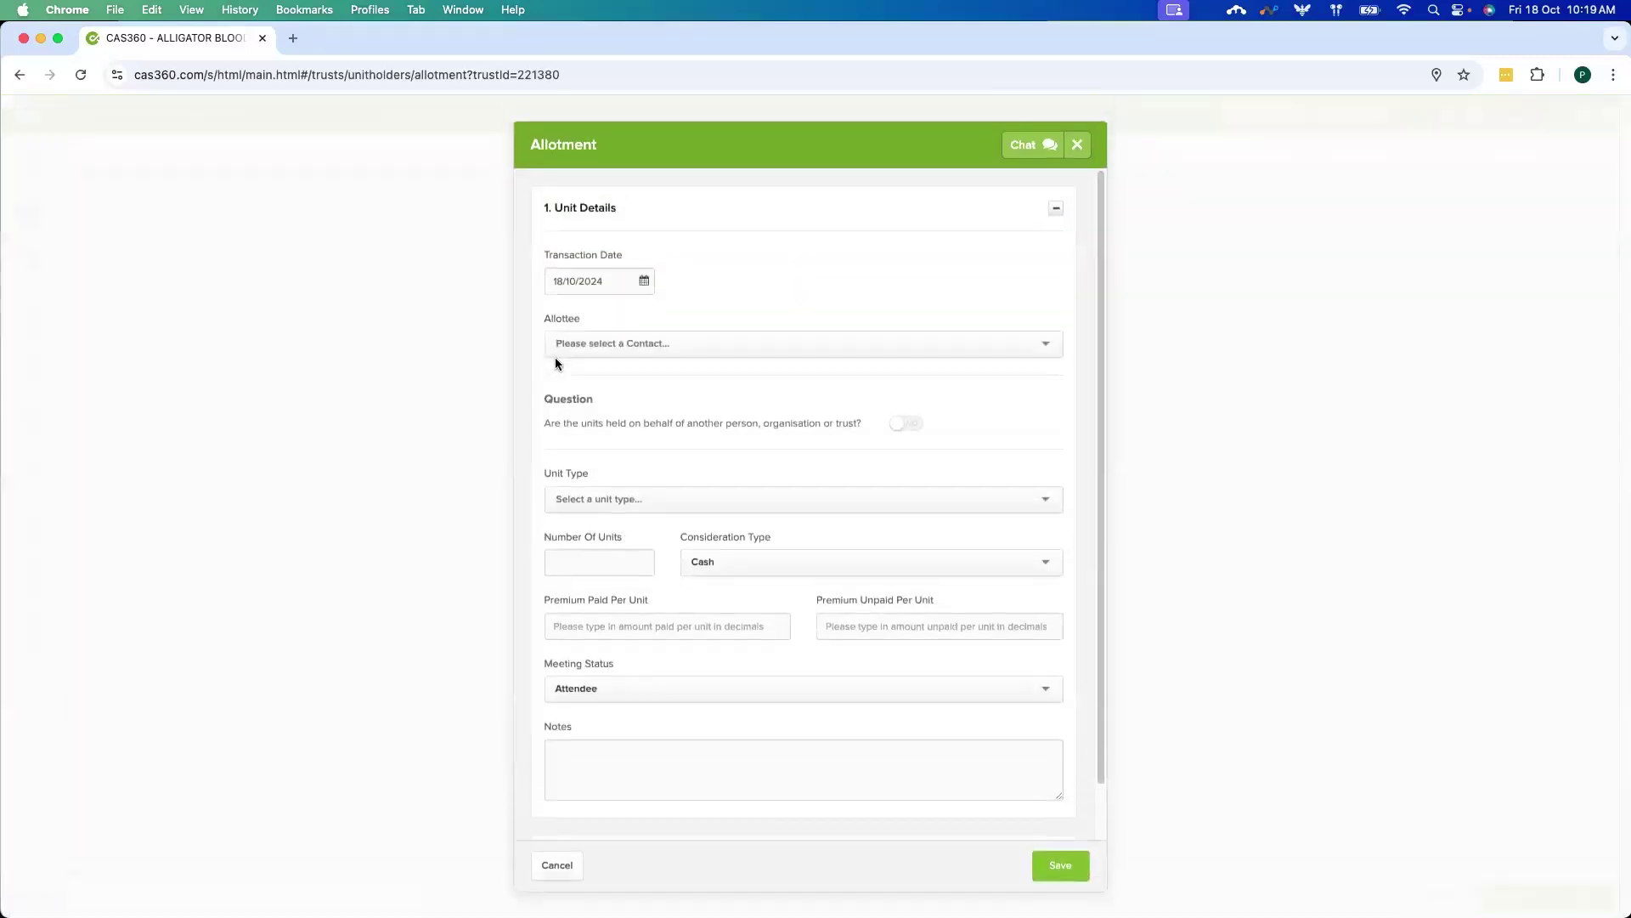
{"action": "left_click", "coordinate": [655, 351]}
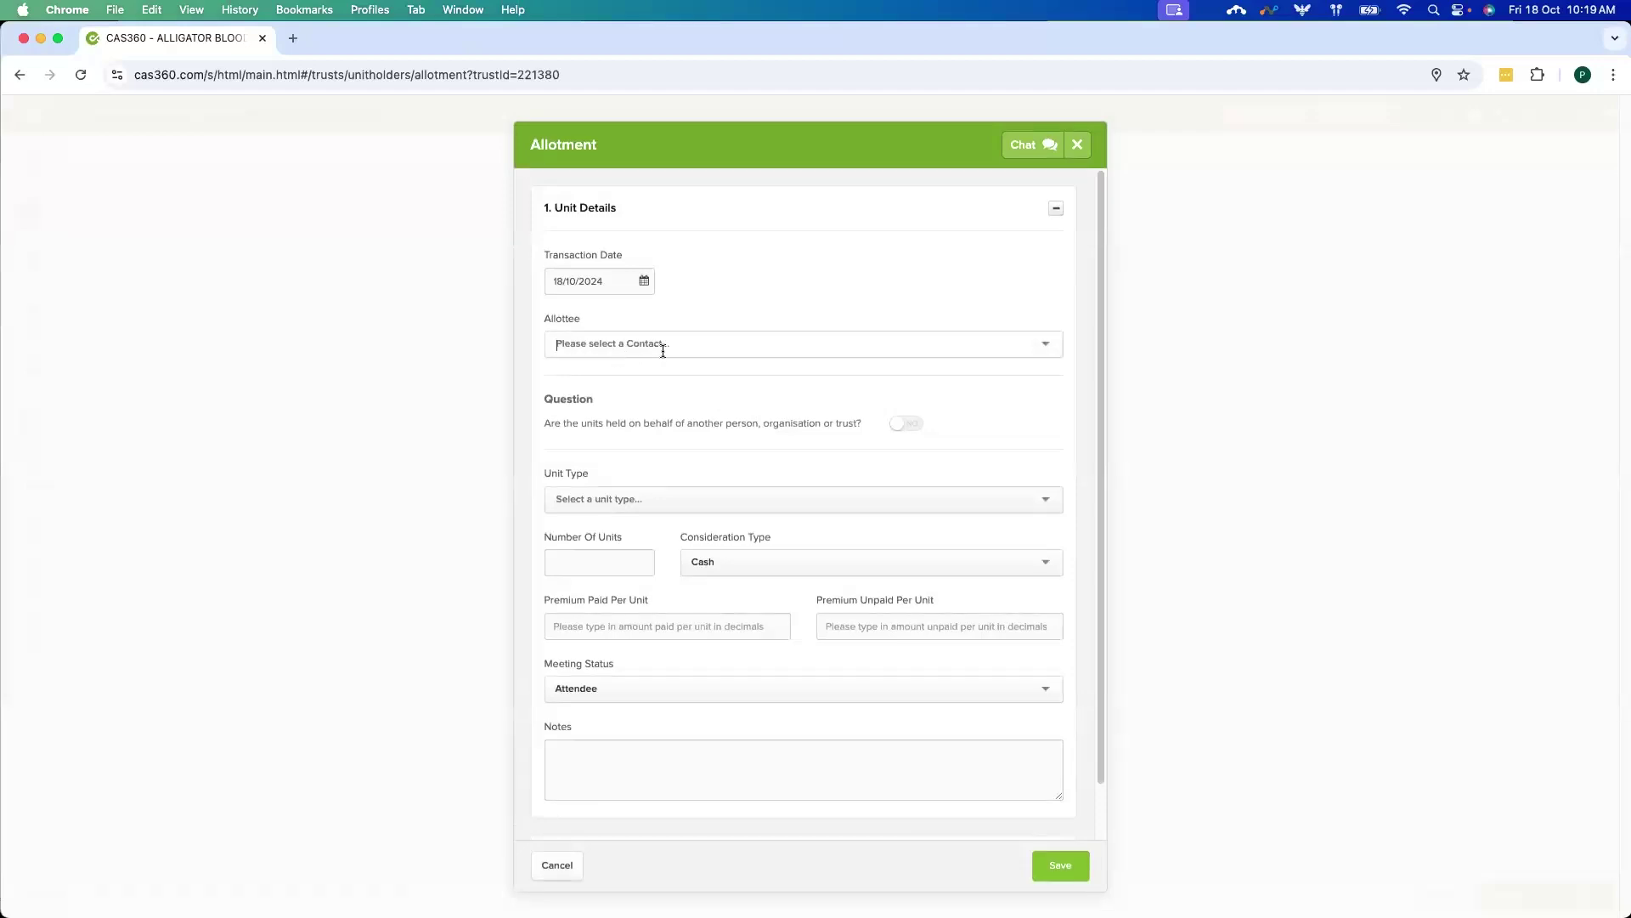
{"action": "type", "text": "pete"}
{"action": "left_click", "coordinate": [641, 392]}
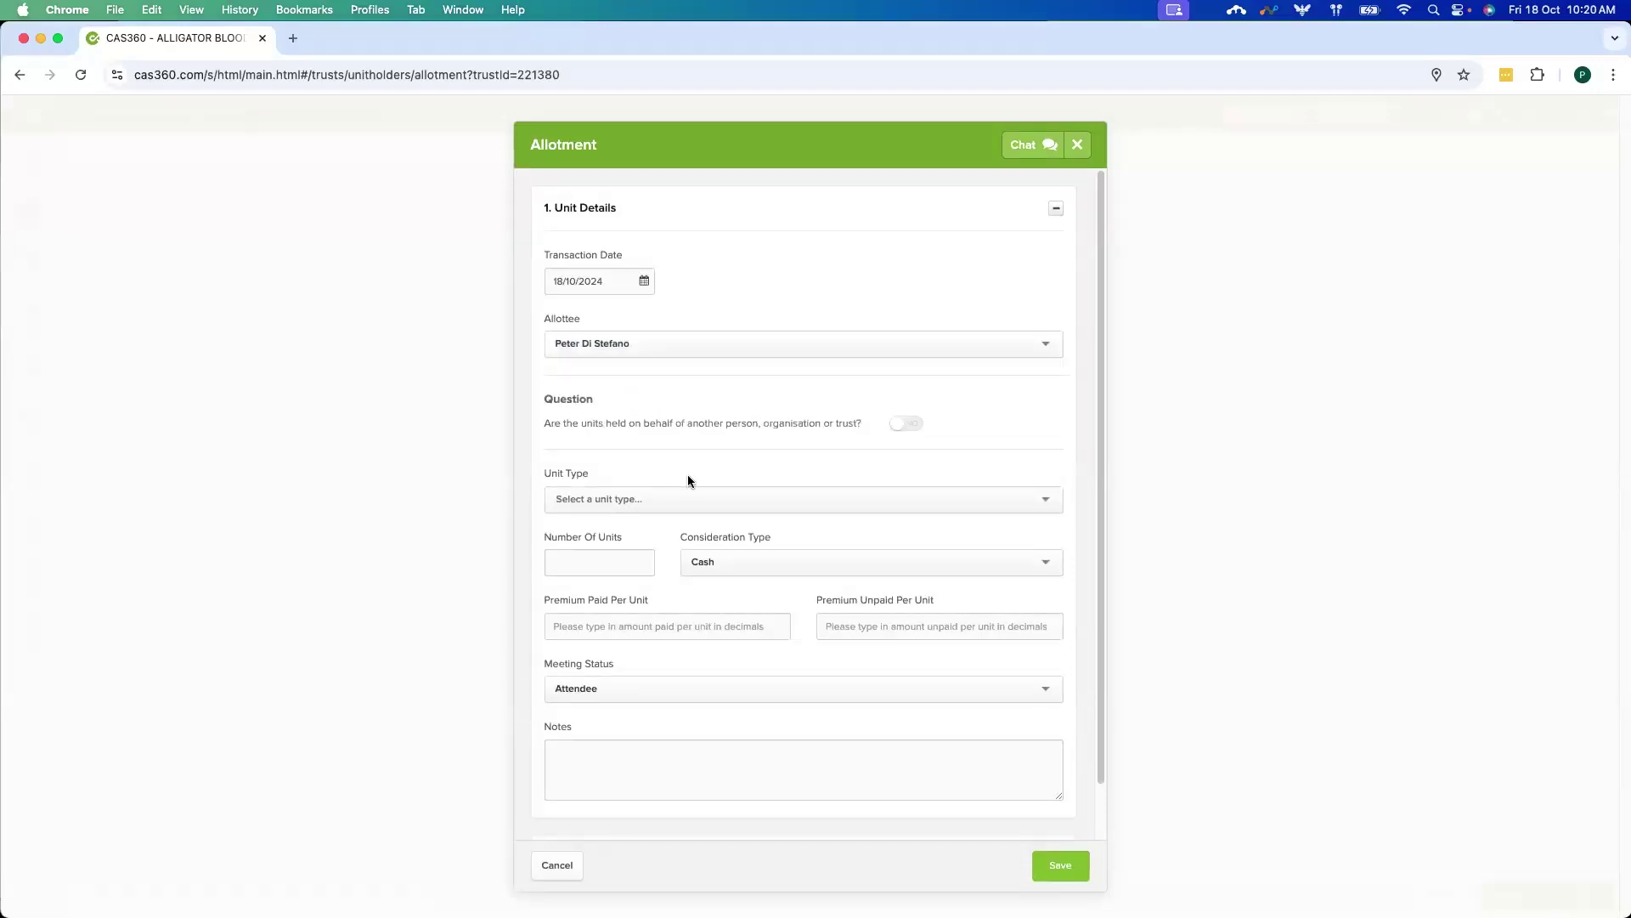
{"action": "left_click", "coordinate": [677, 499]}
{"action": "left_click", "coordinate": [629, 548]}
{"action": "left_click", "coordinate": [593, 560]}
{"action": "type", "text": "10"}
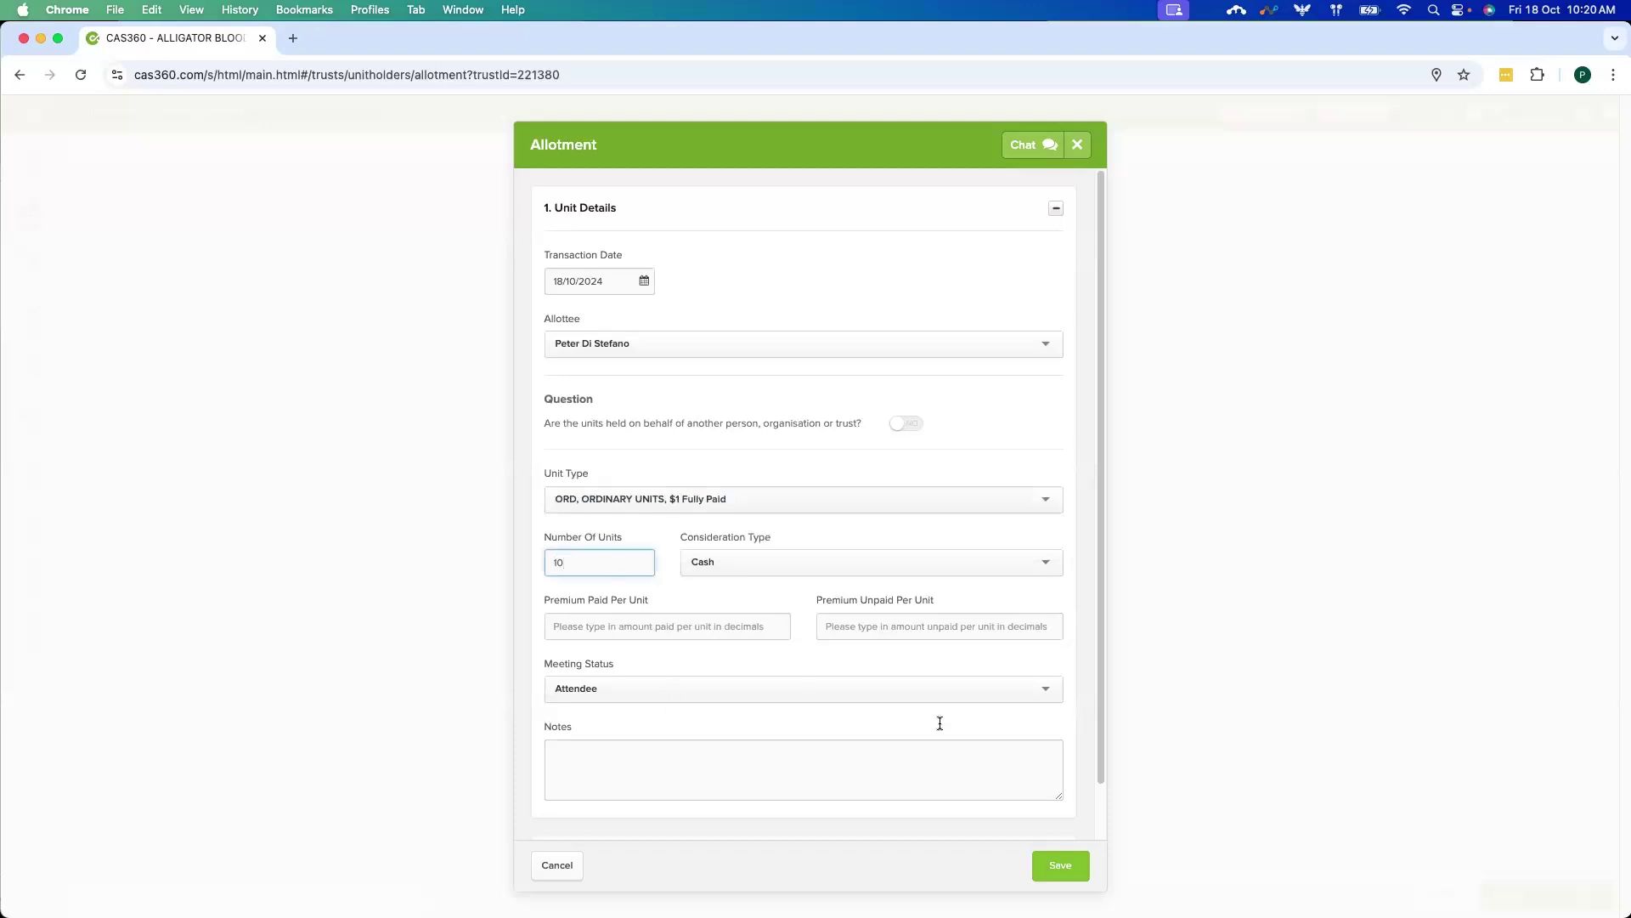
{"action": "left_click", "coordinate": [1045, 858]}
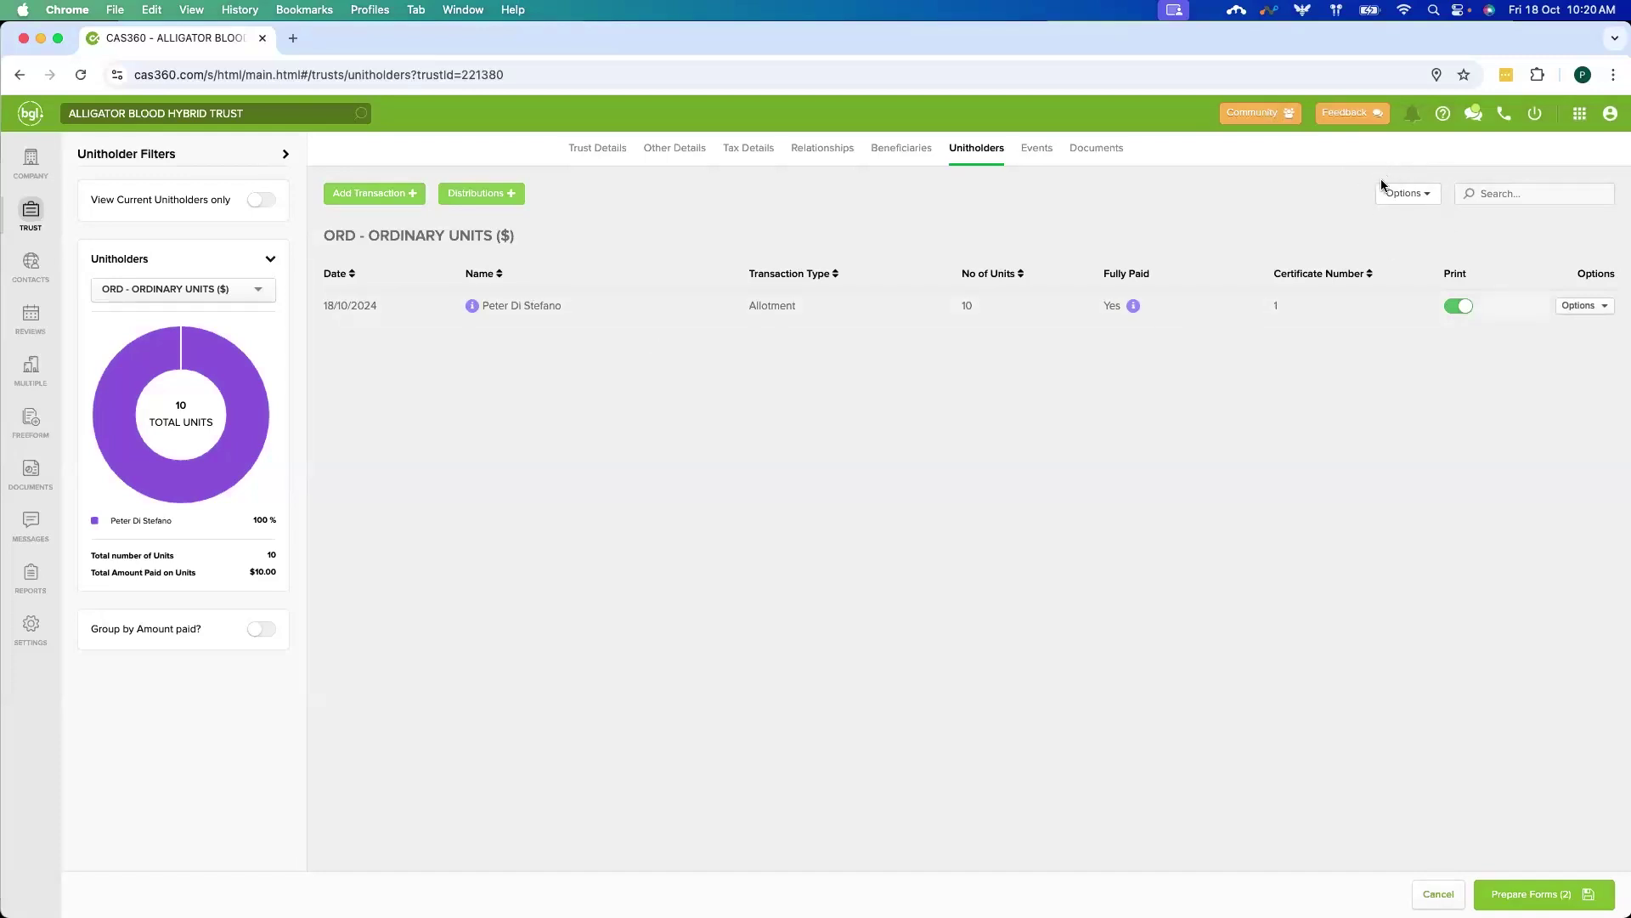
{"action": "left_click", "coordinate": [1422, 207]}
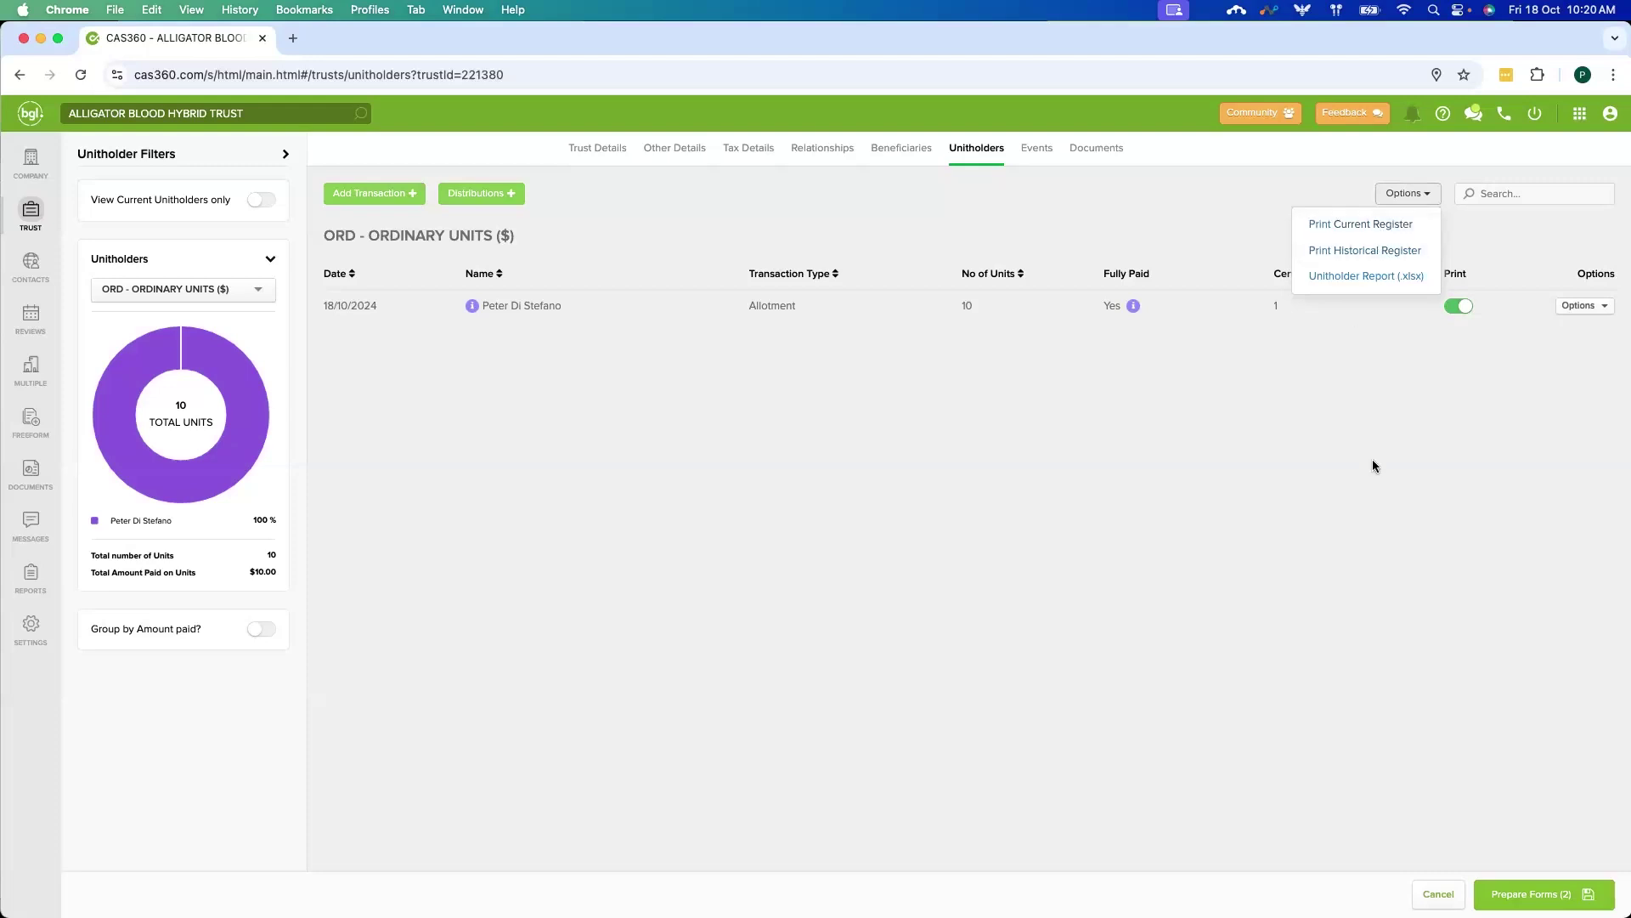
{"action": "left_click", "coordinate": [1417, 748]}
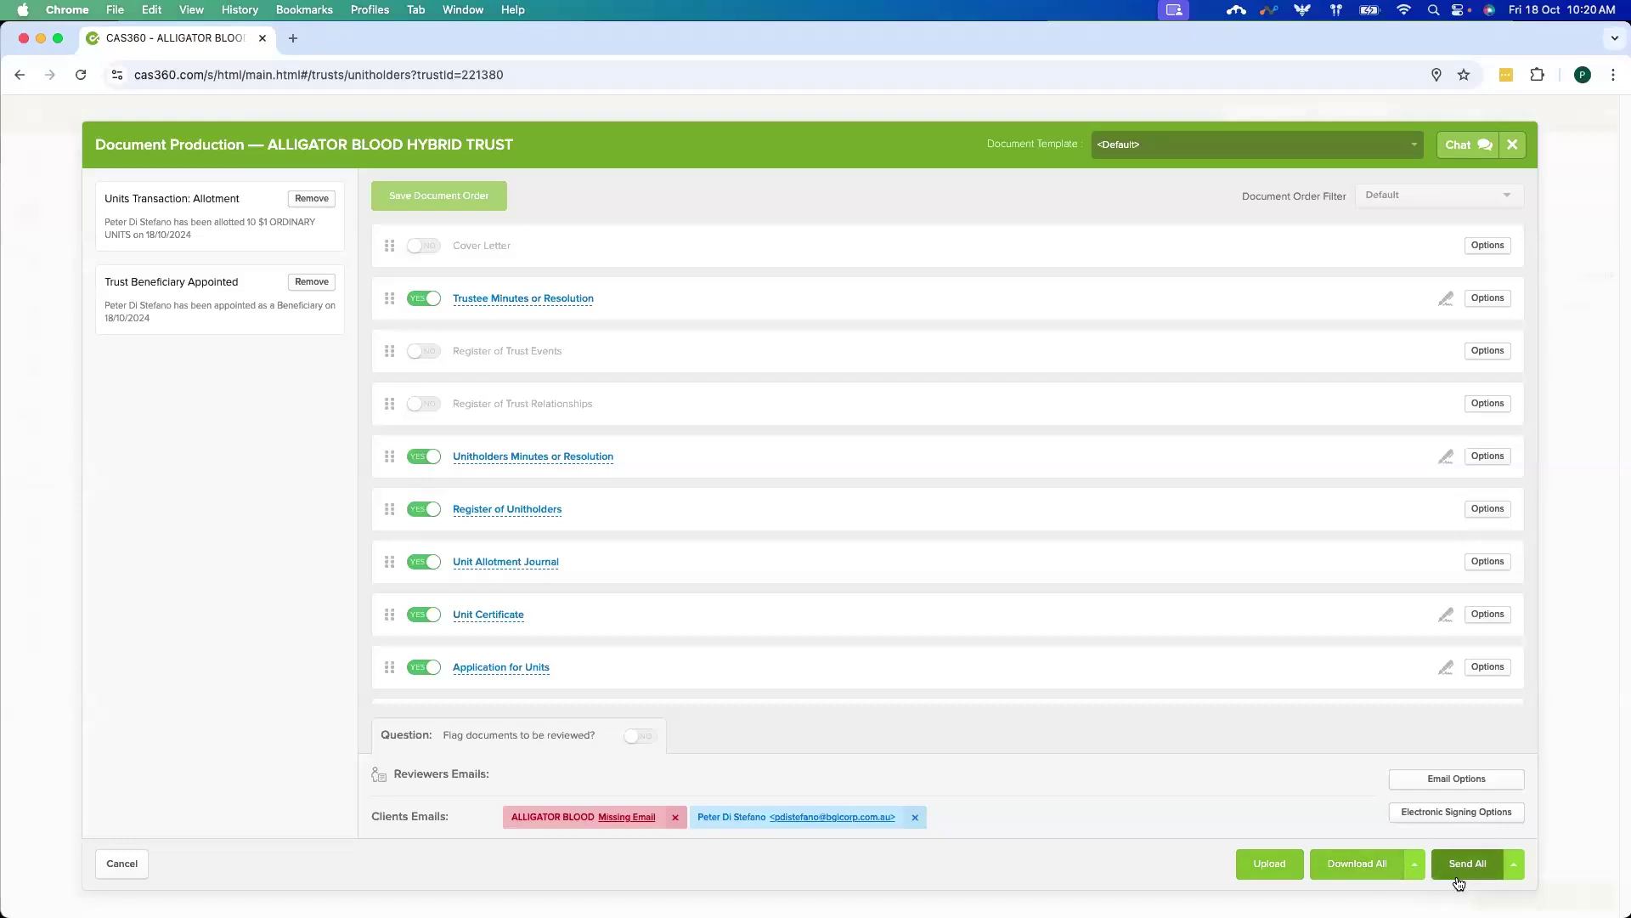
{"action": "left_click", "coordinate": [1510, 146]}
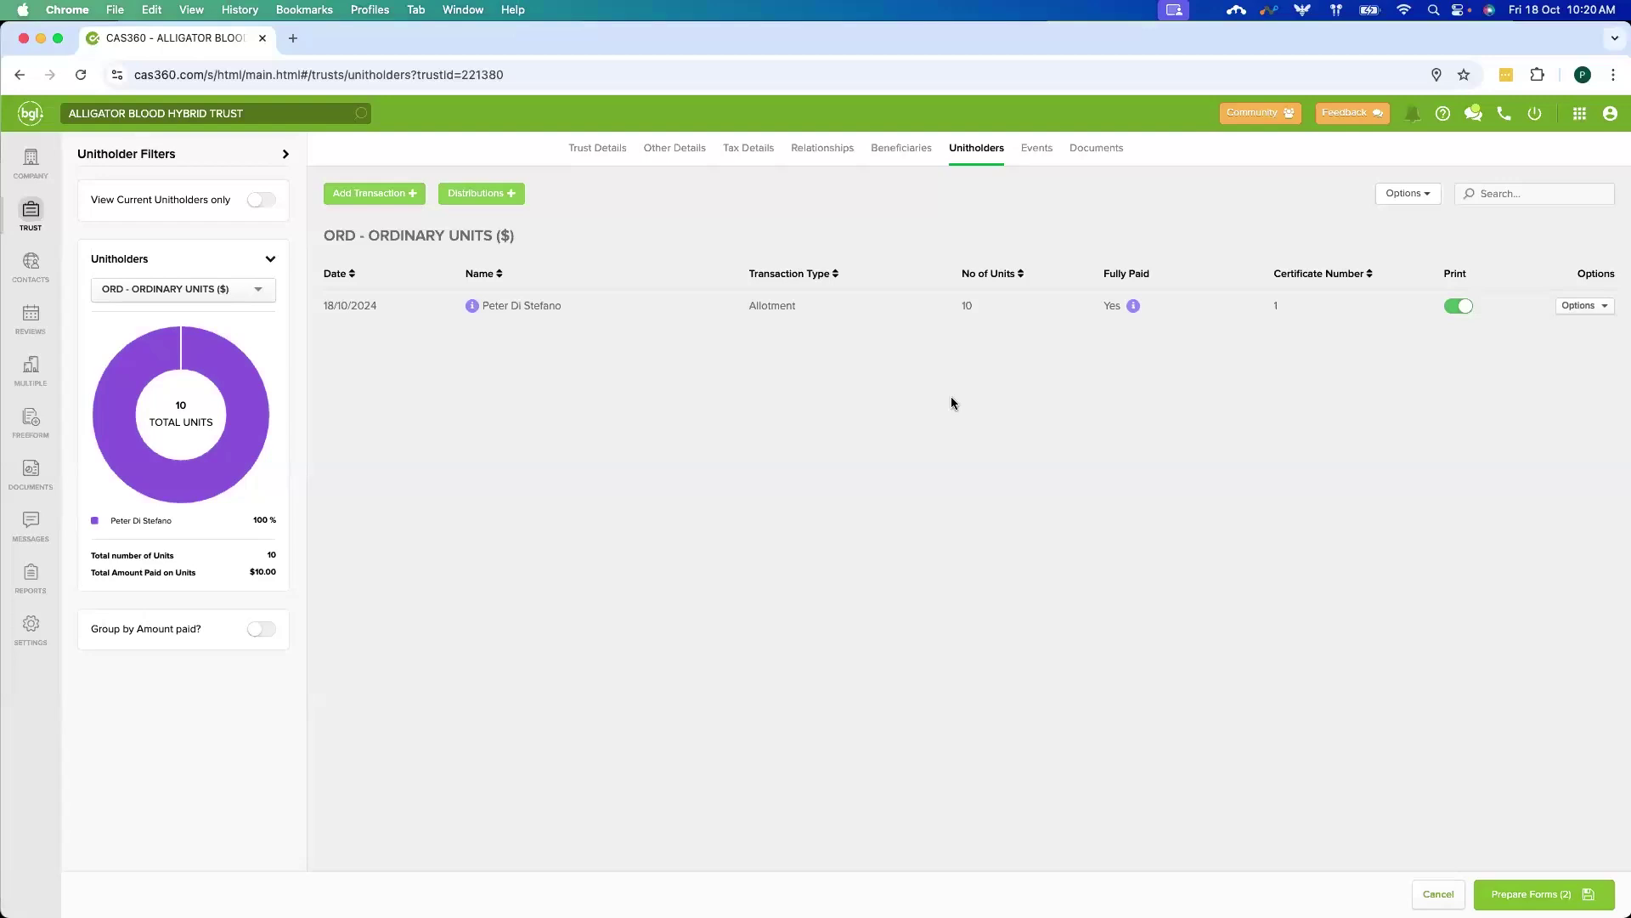
- In Settings > Automated Reminders > Document Reminder, switch on Other Reminders for Australia
{"action": "left_click", "coordinate": [32, 631]}
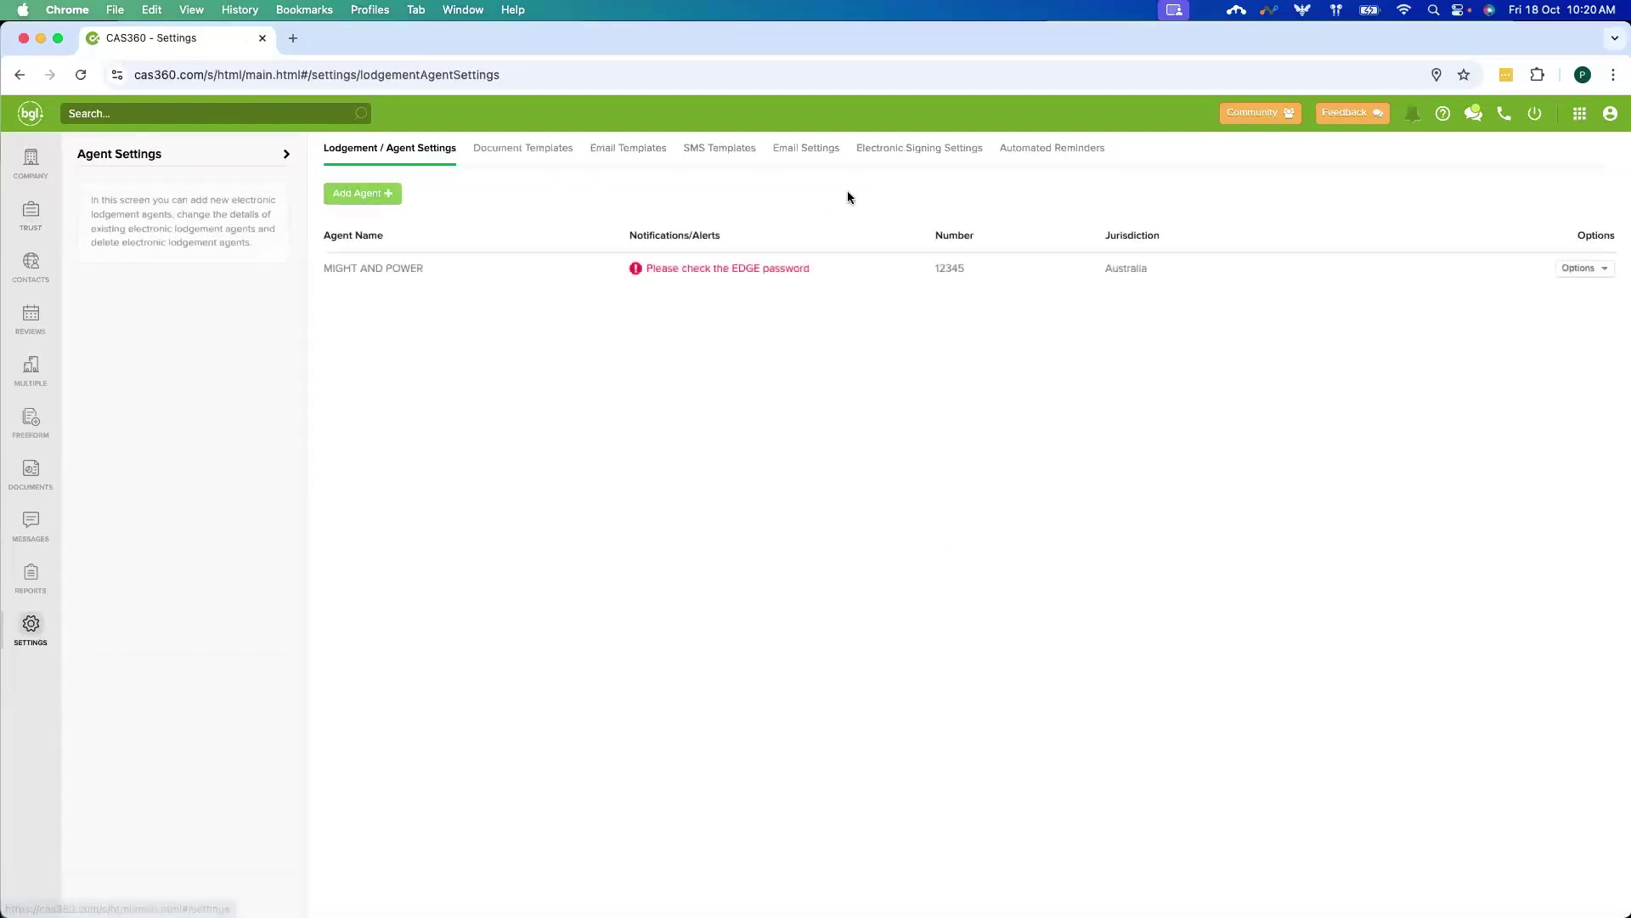
{"action": "left_click", "coordinate": [1080, 156]}
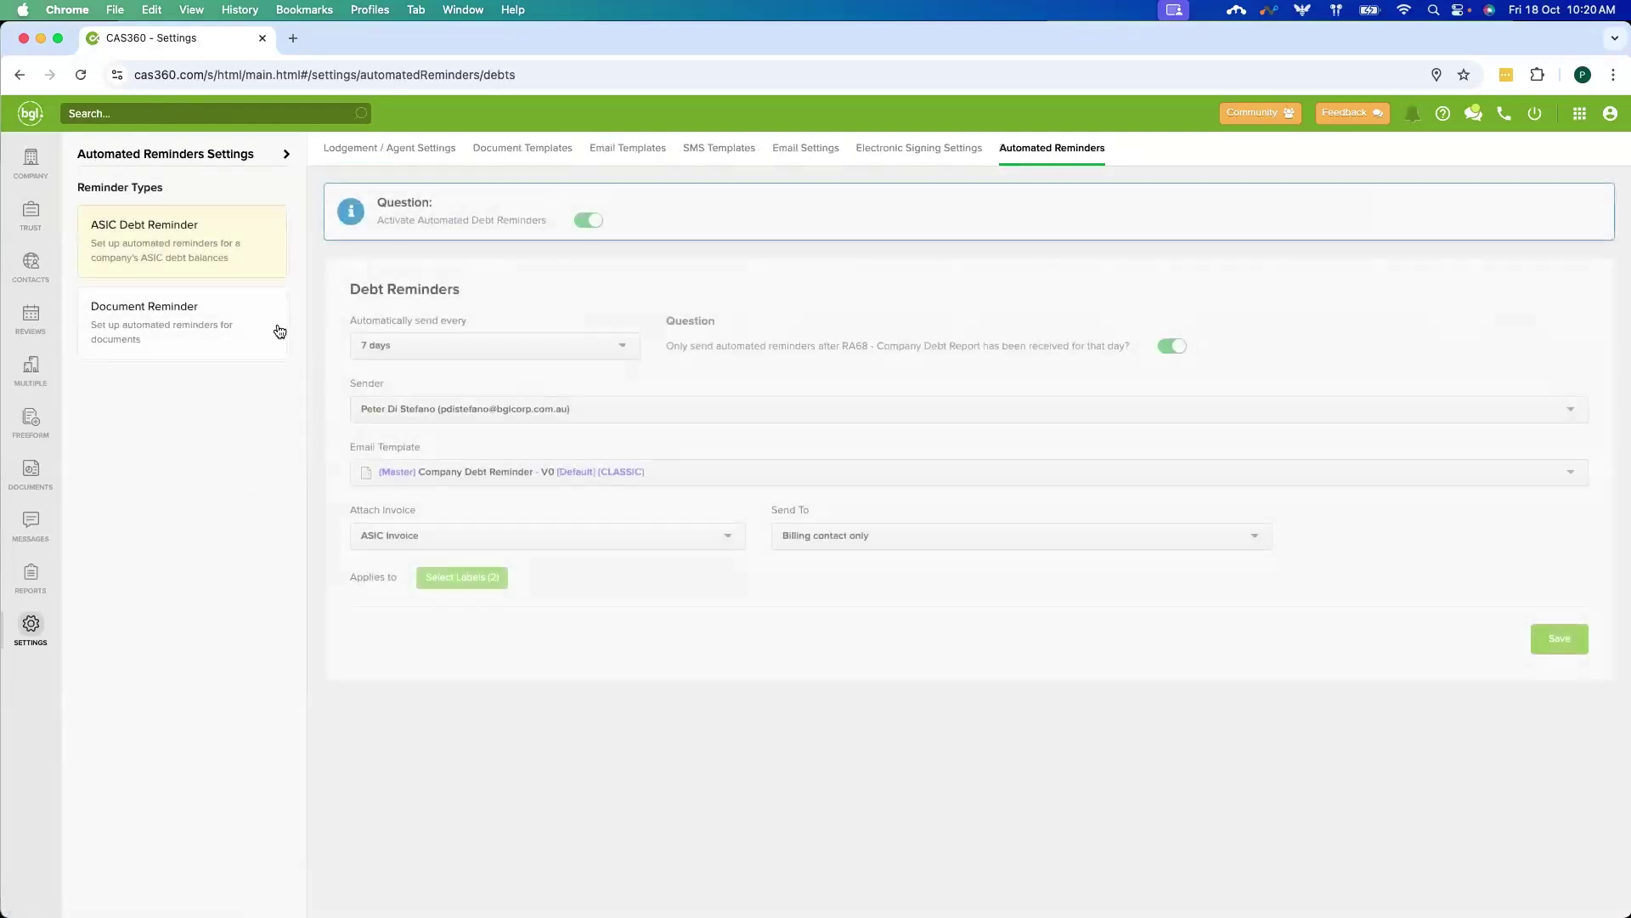
{"action": "left_click", "coordinate": [228, 325]}
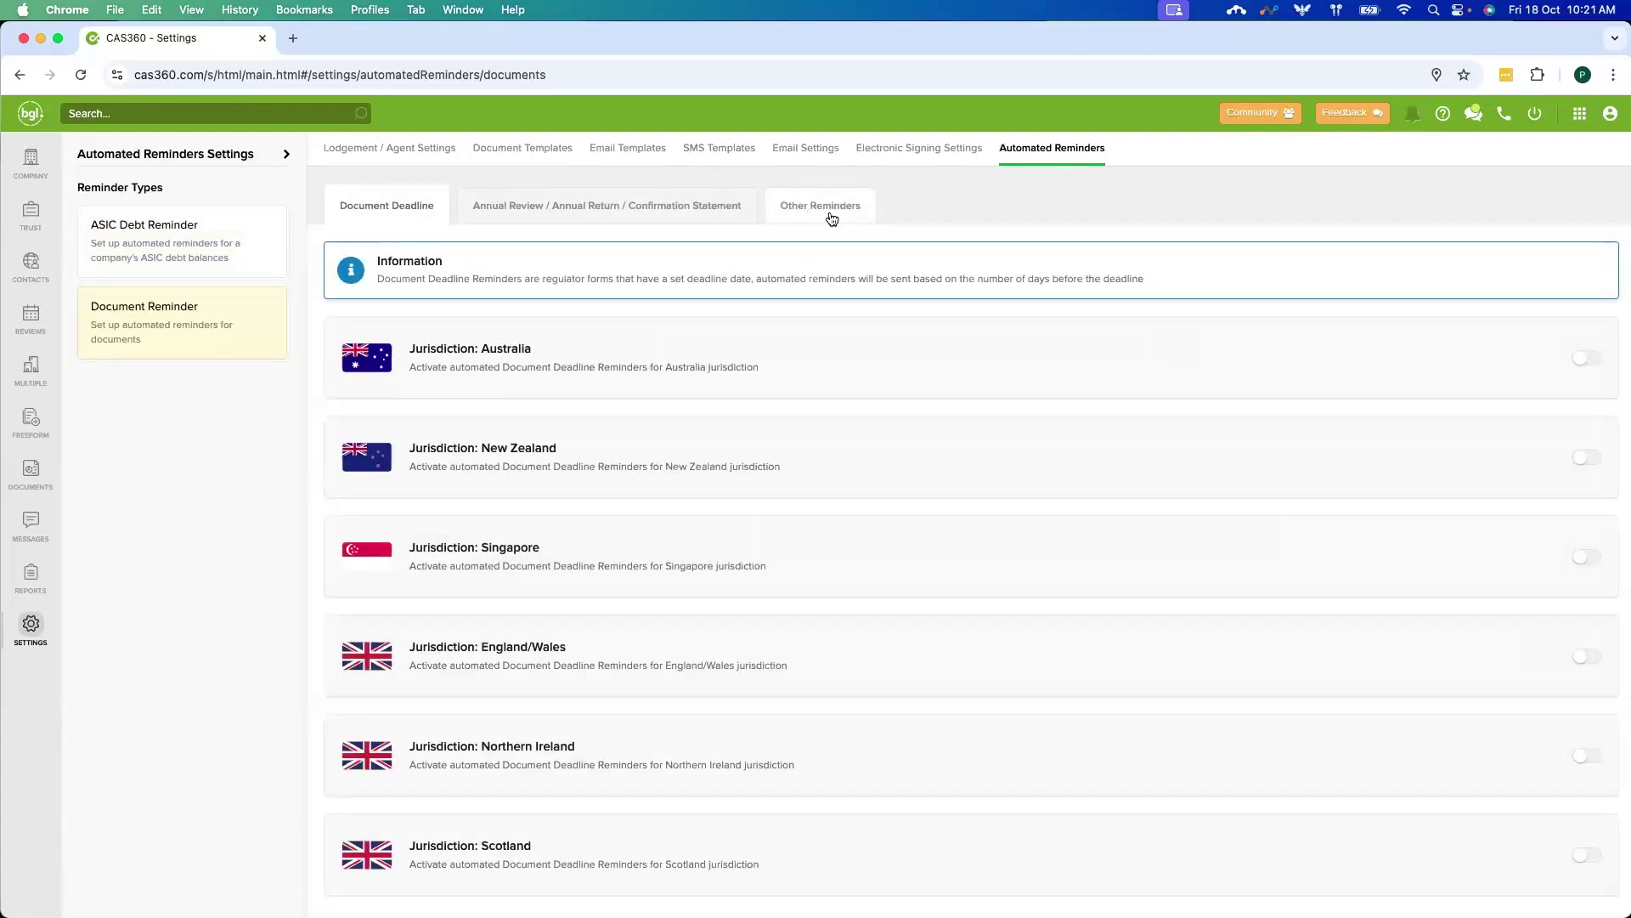
{"action": "left_click", "coordinate": [832, 219]}
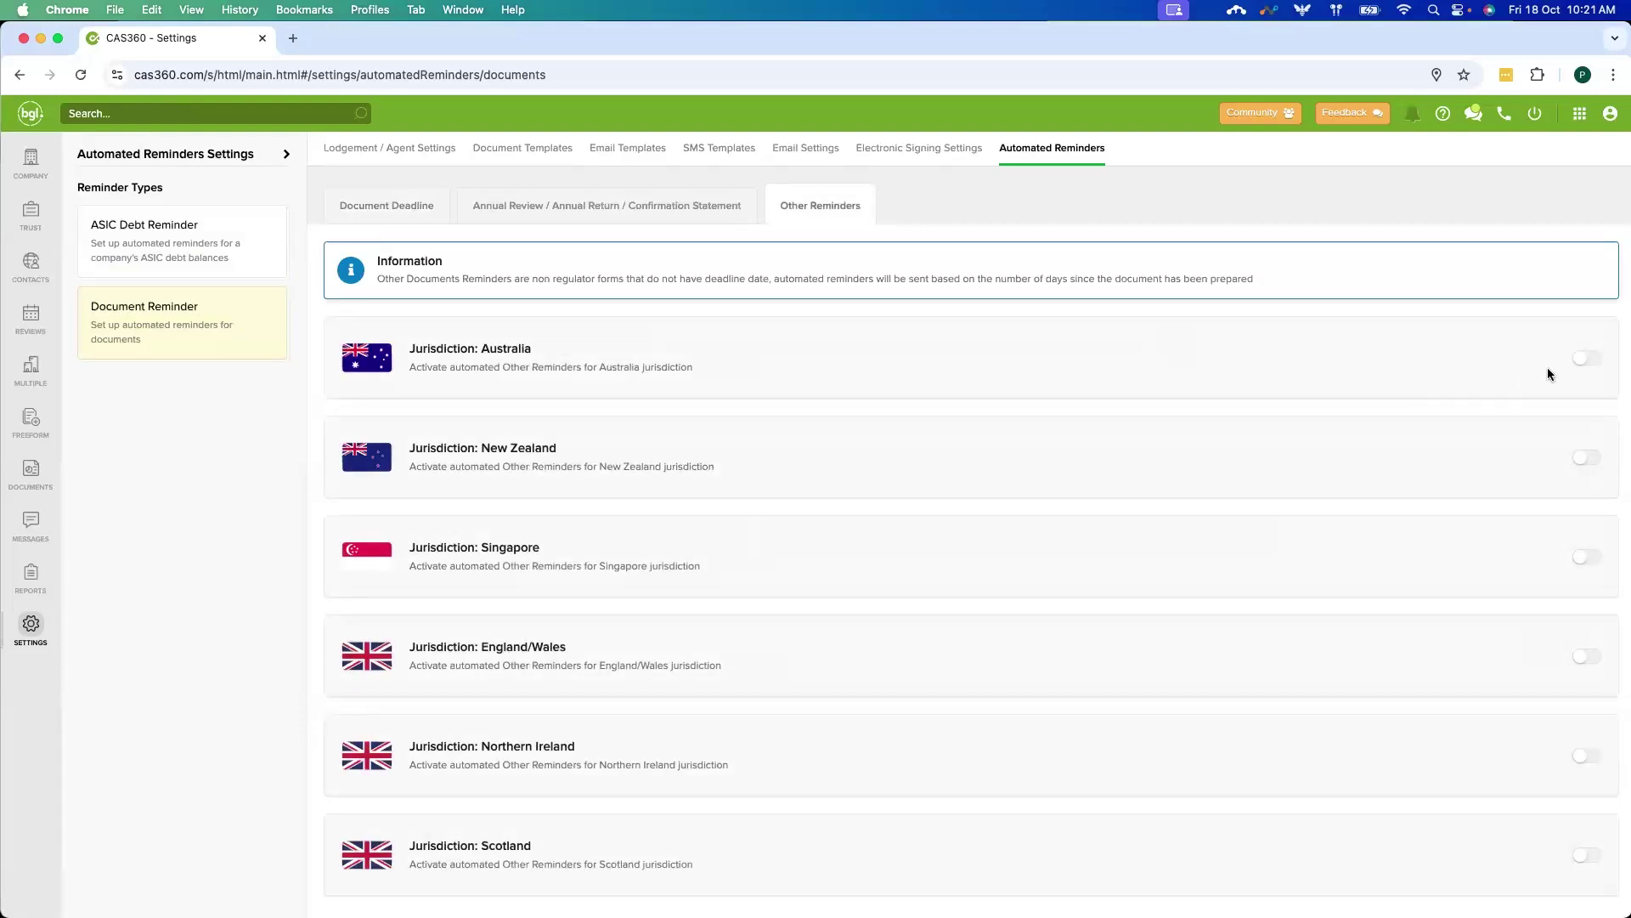
{"action": "left_click", "coordinate": [1584, 368]}
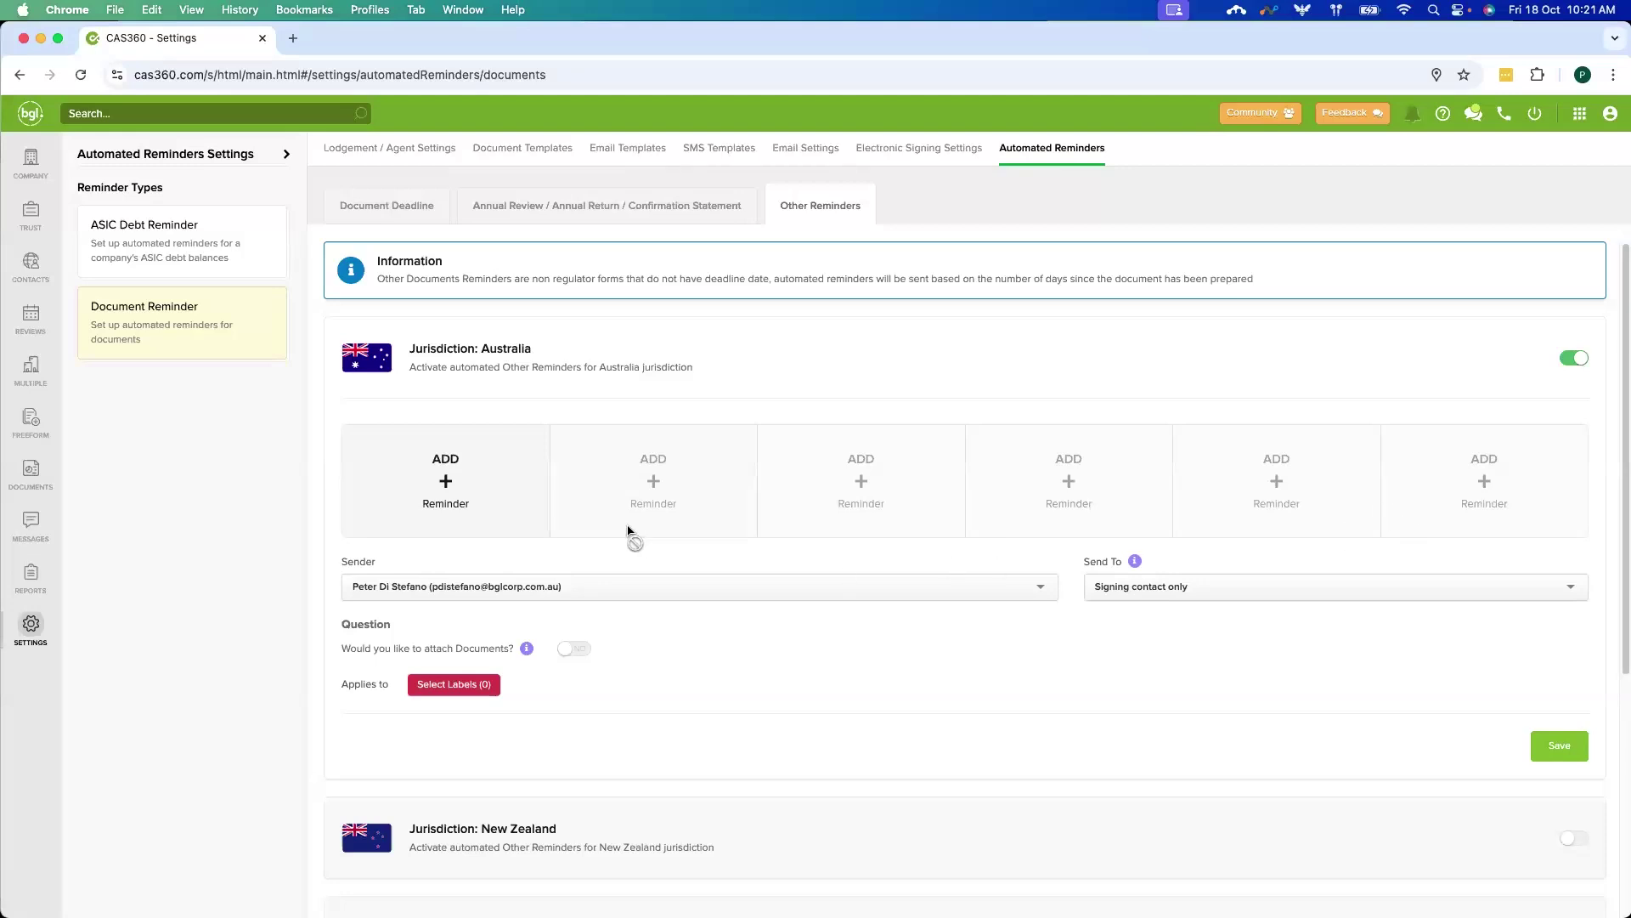
- Set the first Australian reminder to 21 days after preparation and save it
{"action": "left_click", "coordinate": [508, 483]}
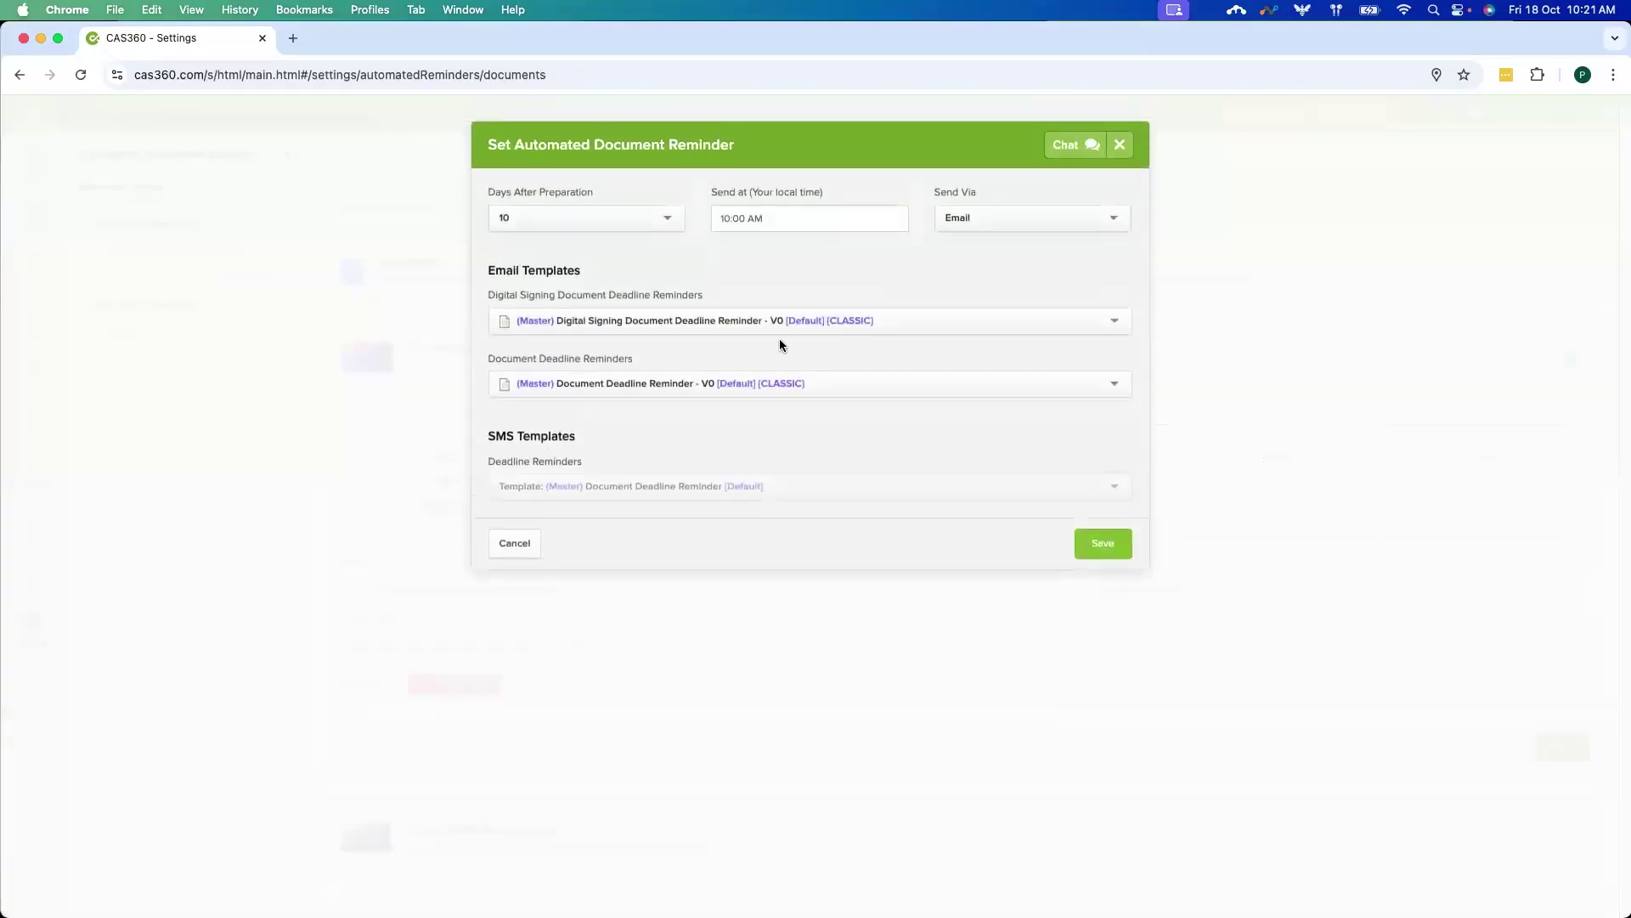
{"action": "left_click", "coordinate": [639, 223]}
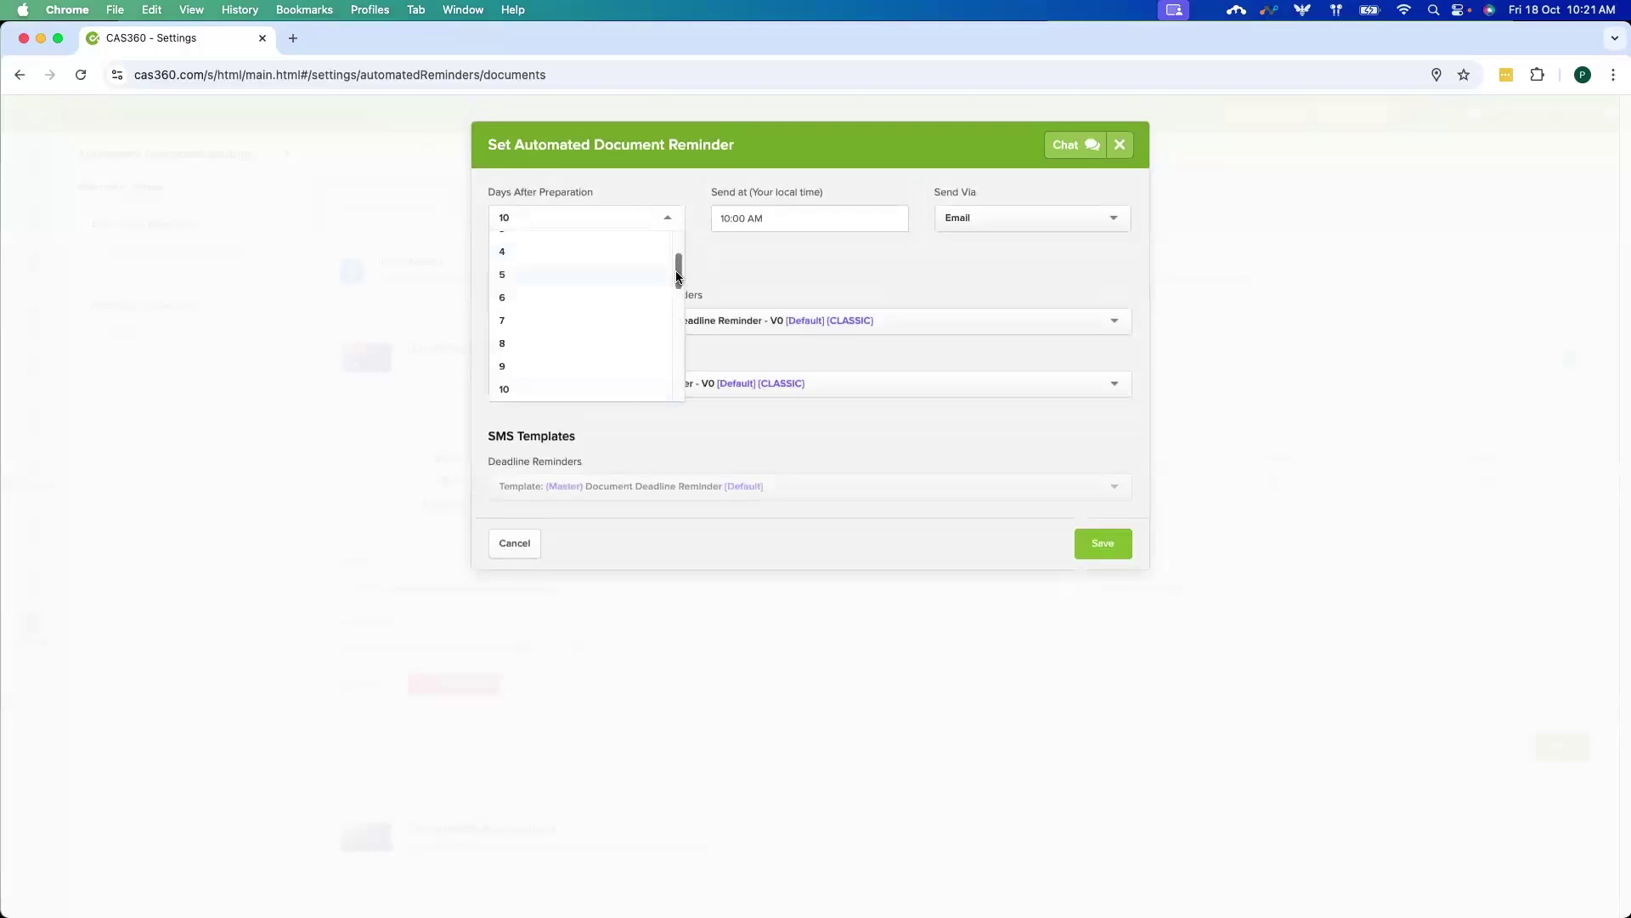
{"action": "left_click_drag", "start_coordinate": [678, 276], "coordinate": [677, 352]}
{"action": "left_click", "coordinate": [543, 327]}
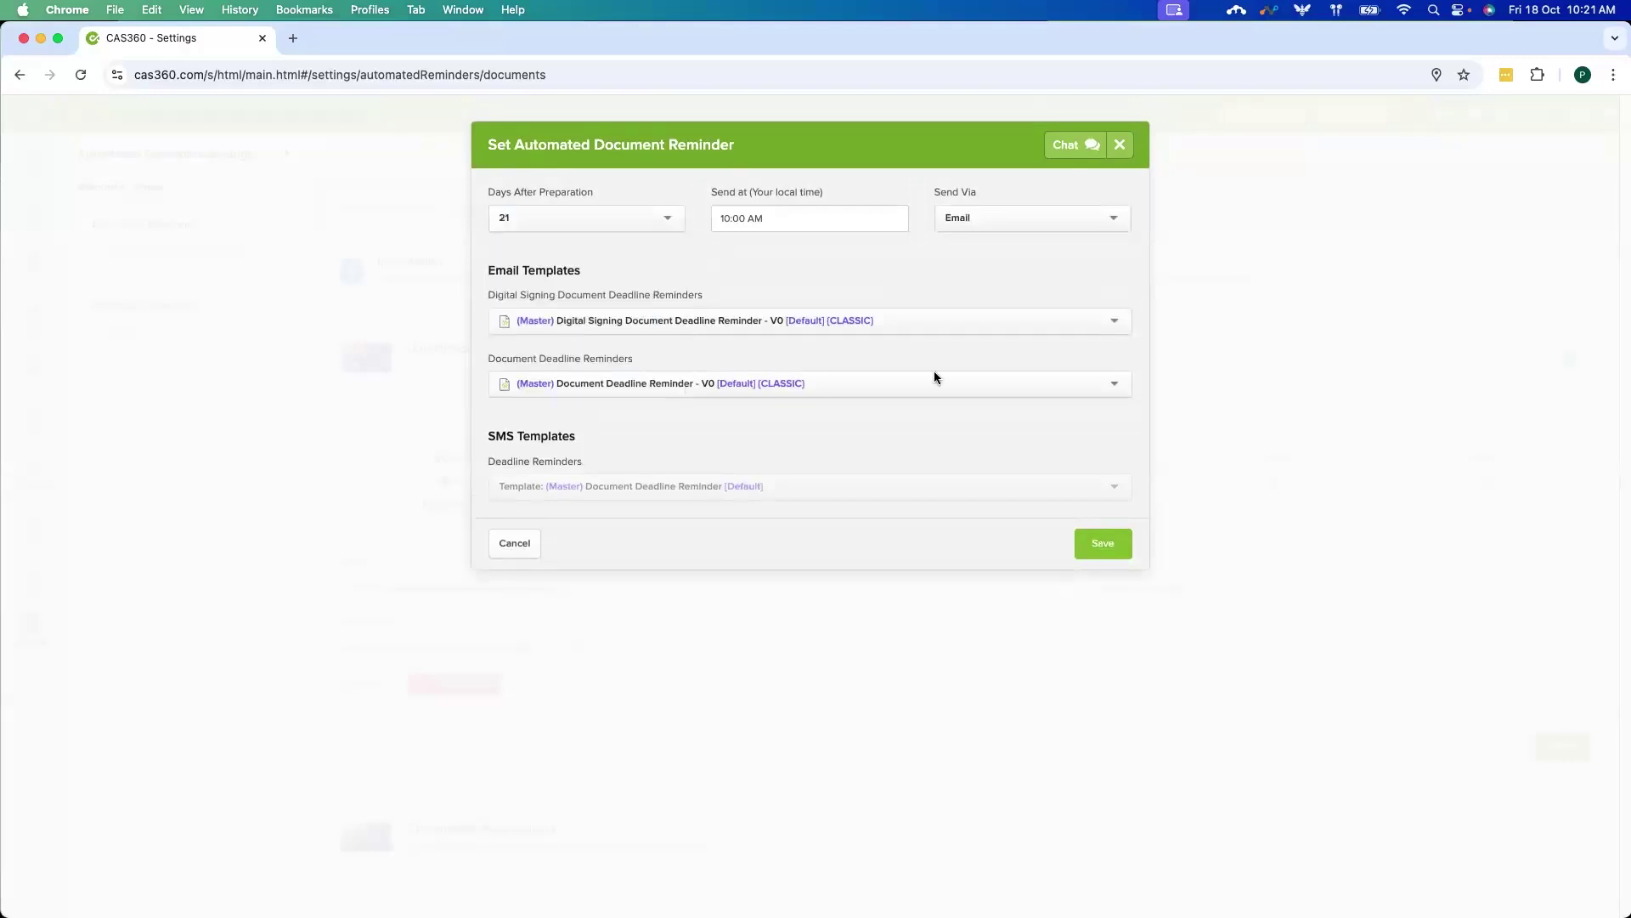
{"action": "left_click", "coordinate": [1093, 536]}
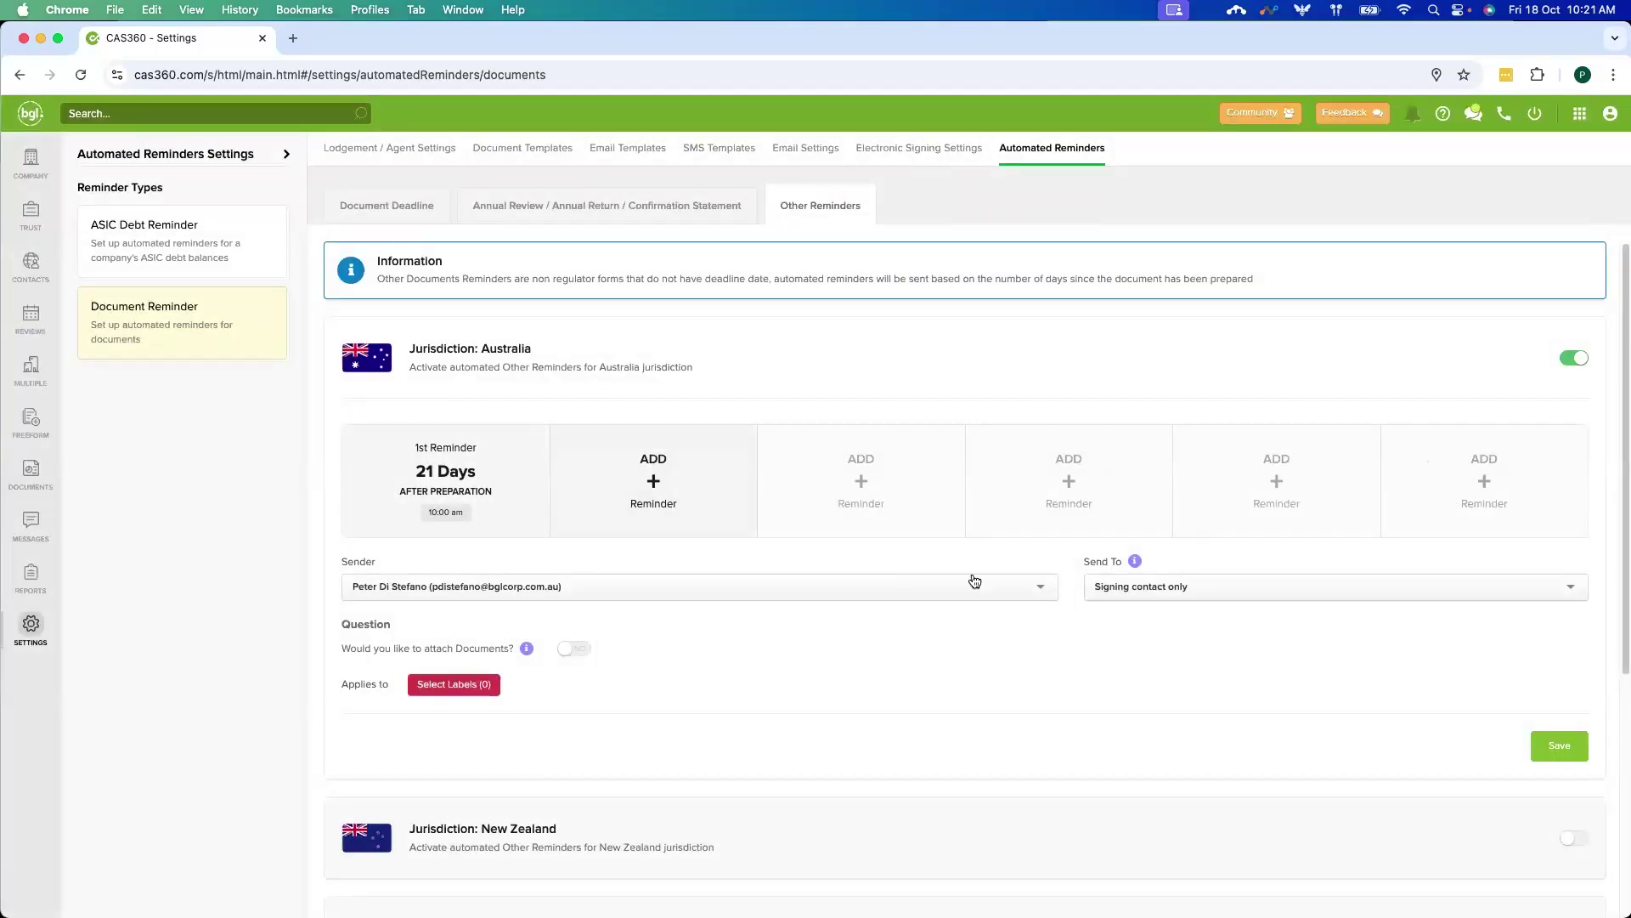
{"action": "left_click", "coordinate": [474, 695]}
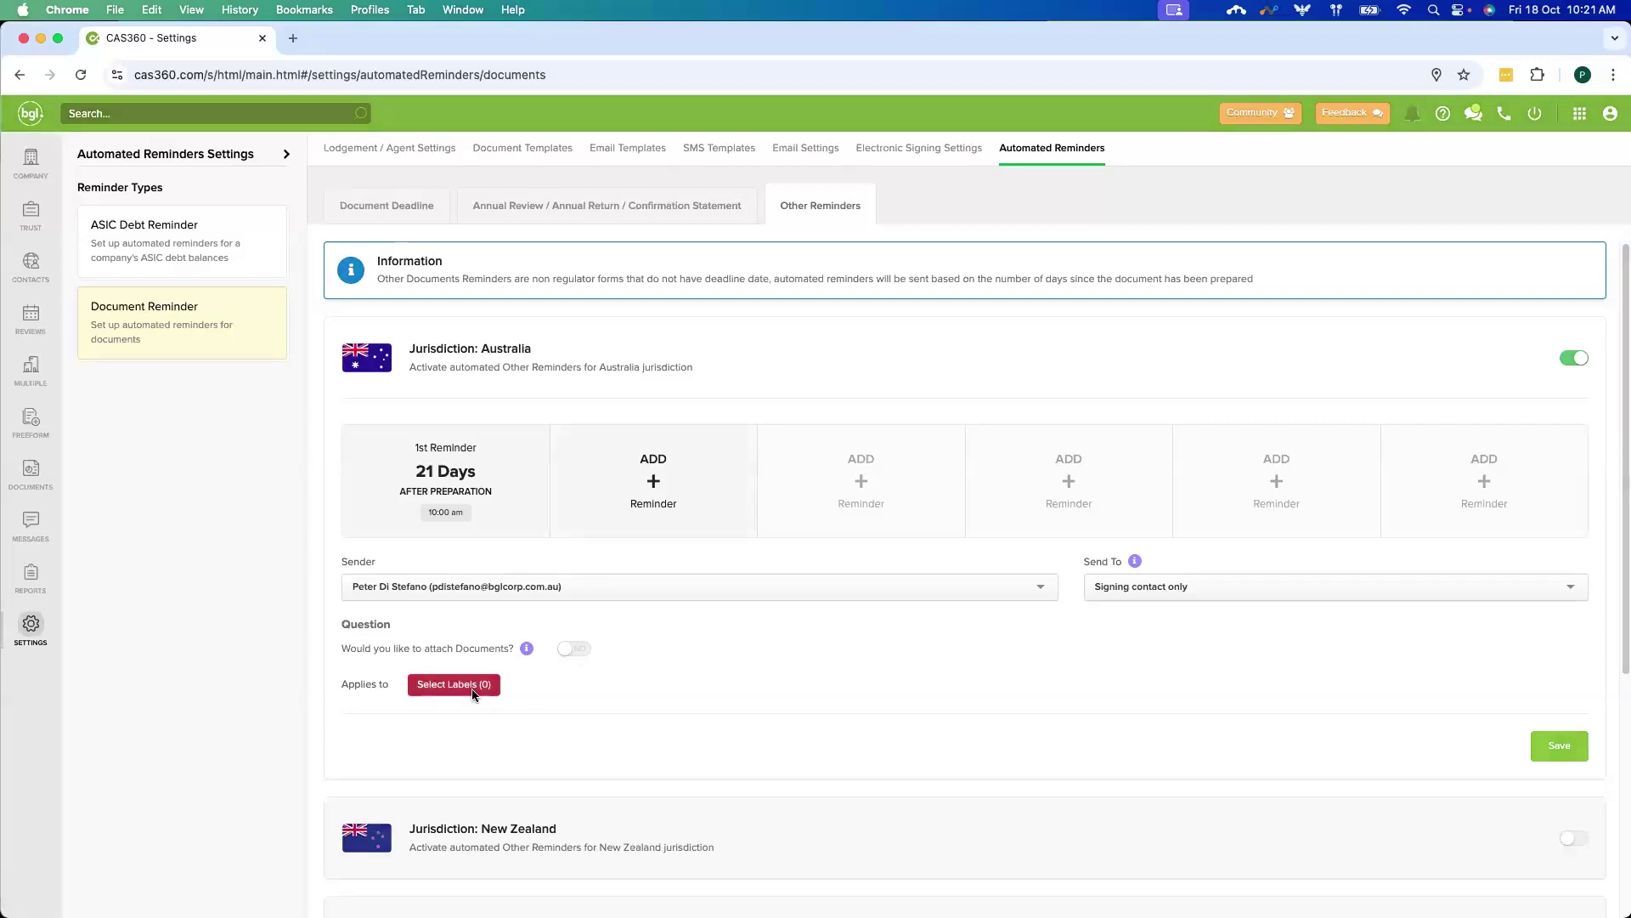
- Select all four labels plus auto-select new labels, send to Company directors, and save
{"action": "left_click", "coordinate": [538, 196]}
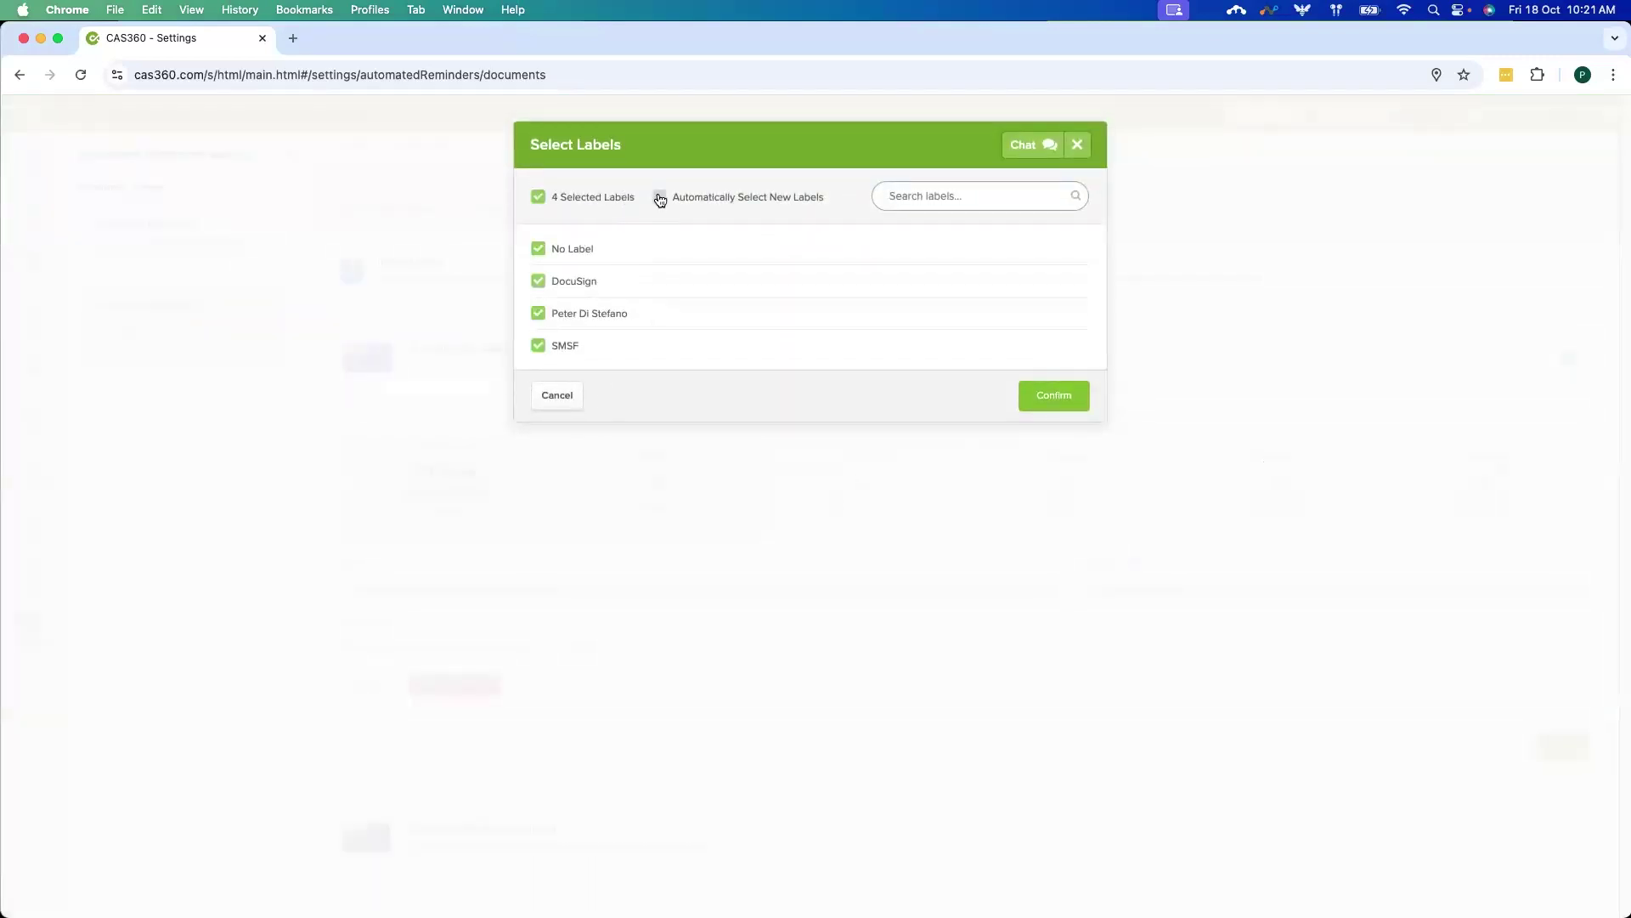
{"action": "left_click", "coordinate": [660, 196]}
{"action": "left_click", "coordinate": [1039, 398]}
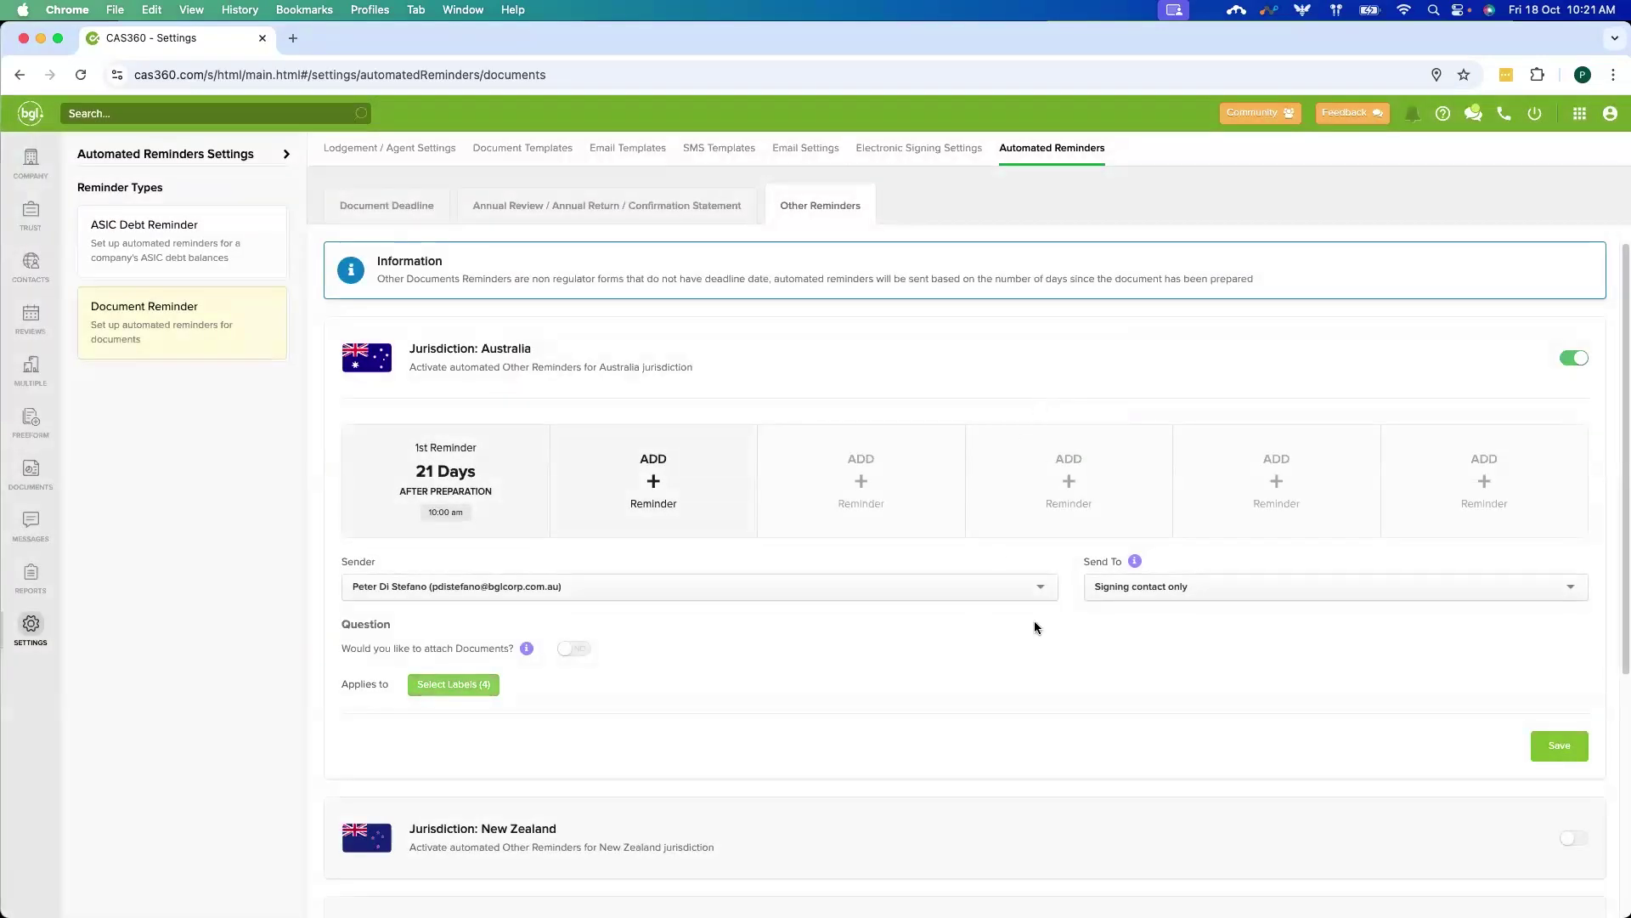
{"action": "left_click", "coordinate": [1151, 597]}
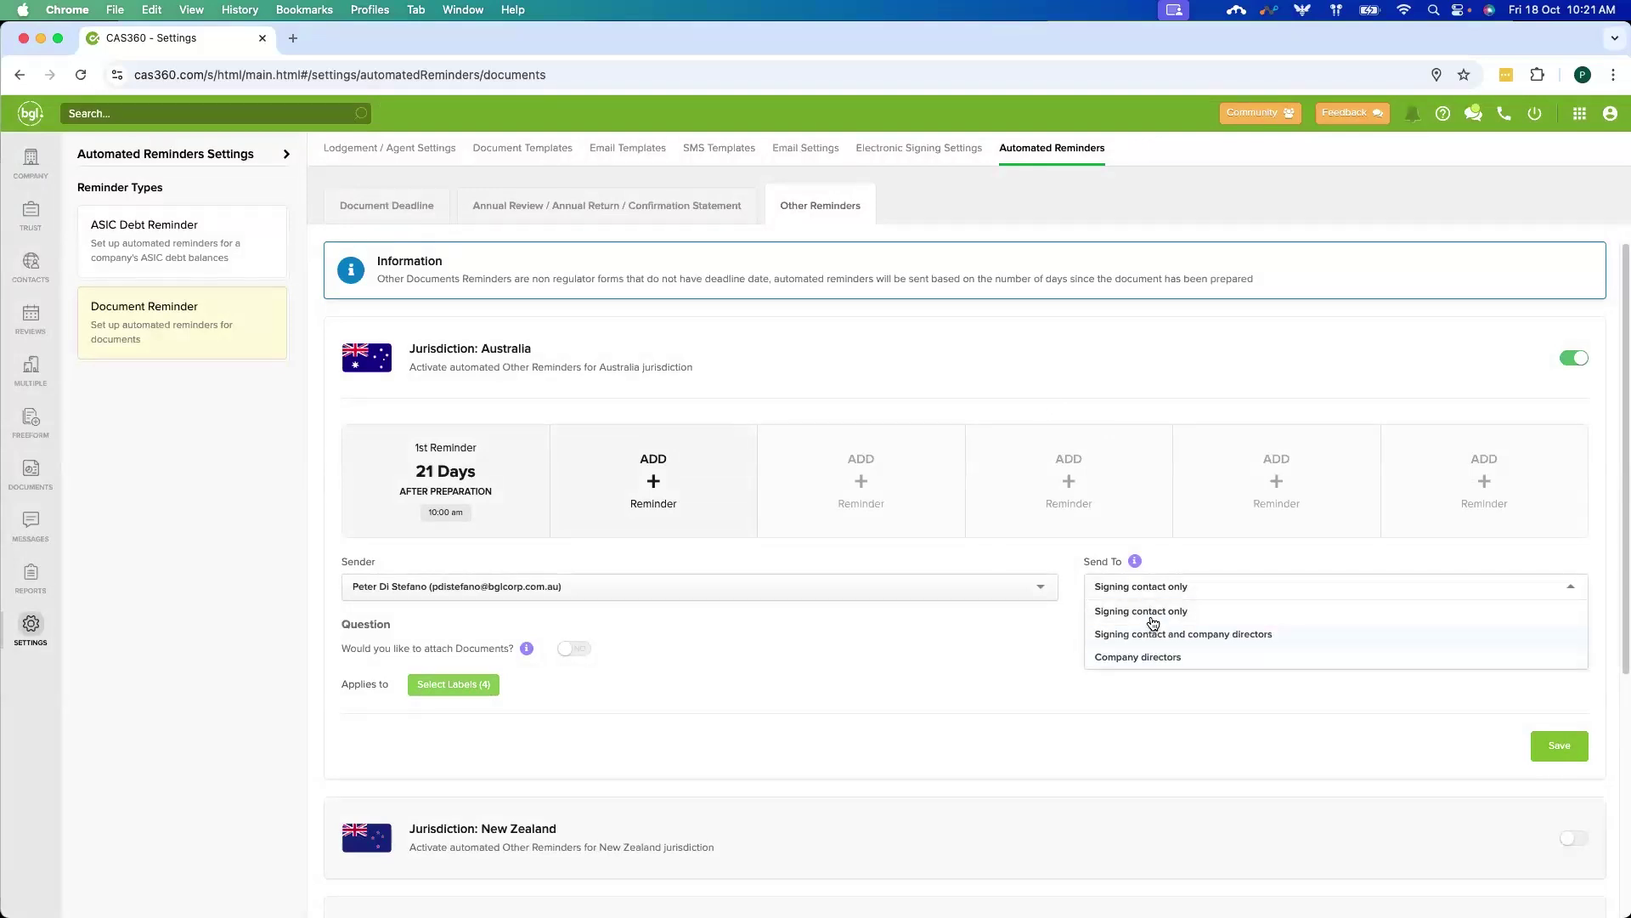
{"action": "left_click", "coordinate": [1142, 657]}
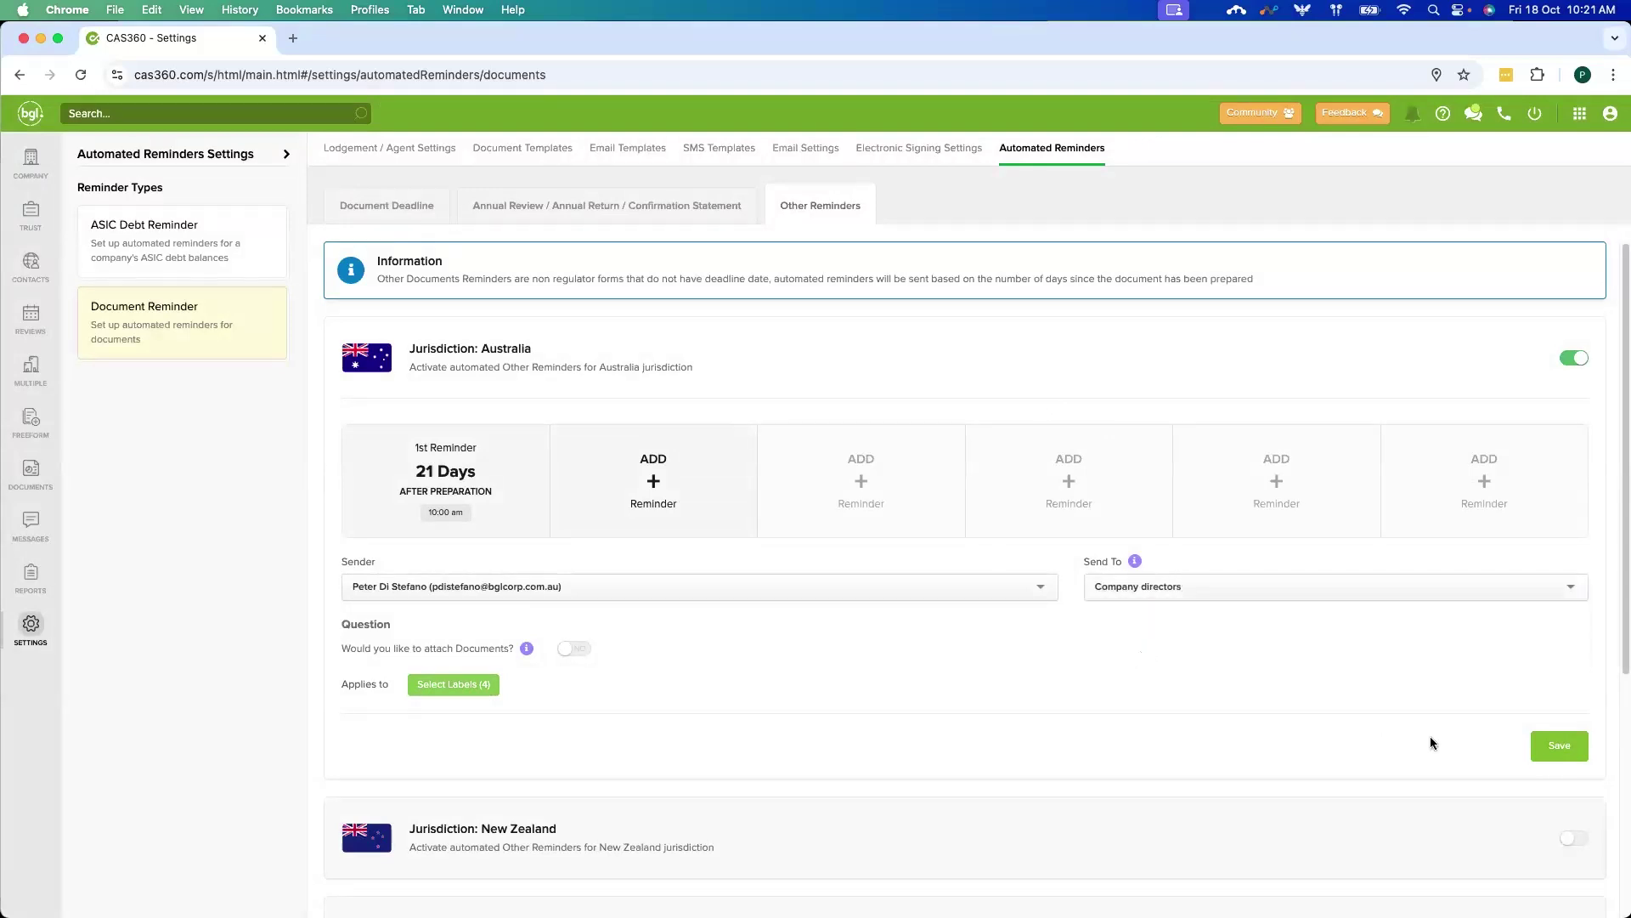
{"action": "left_click", "coordinate": [1540, 752]}
- Open the TRUST section to show the Trust Selection list of seven Australian trusts
{"action": "left_click", "coordinate": [42, 219]}
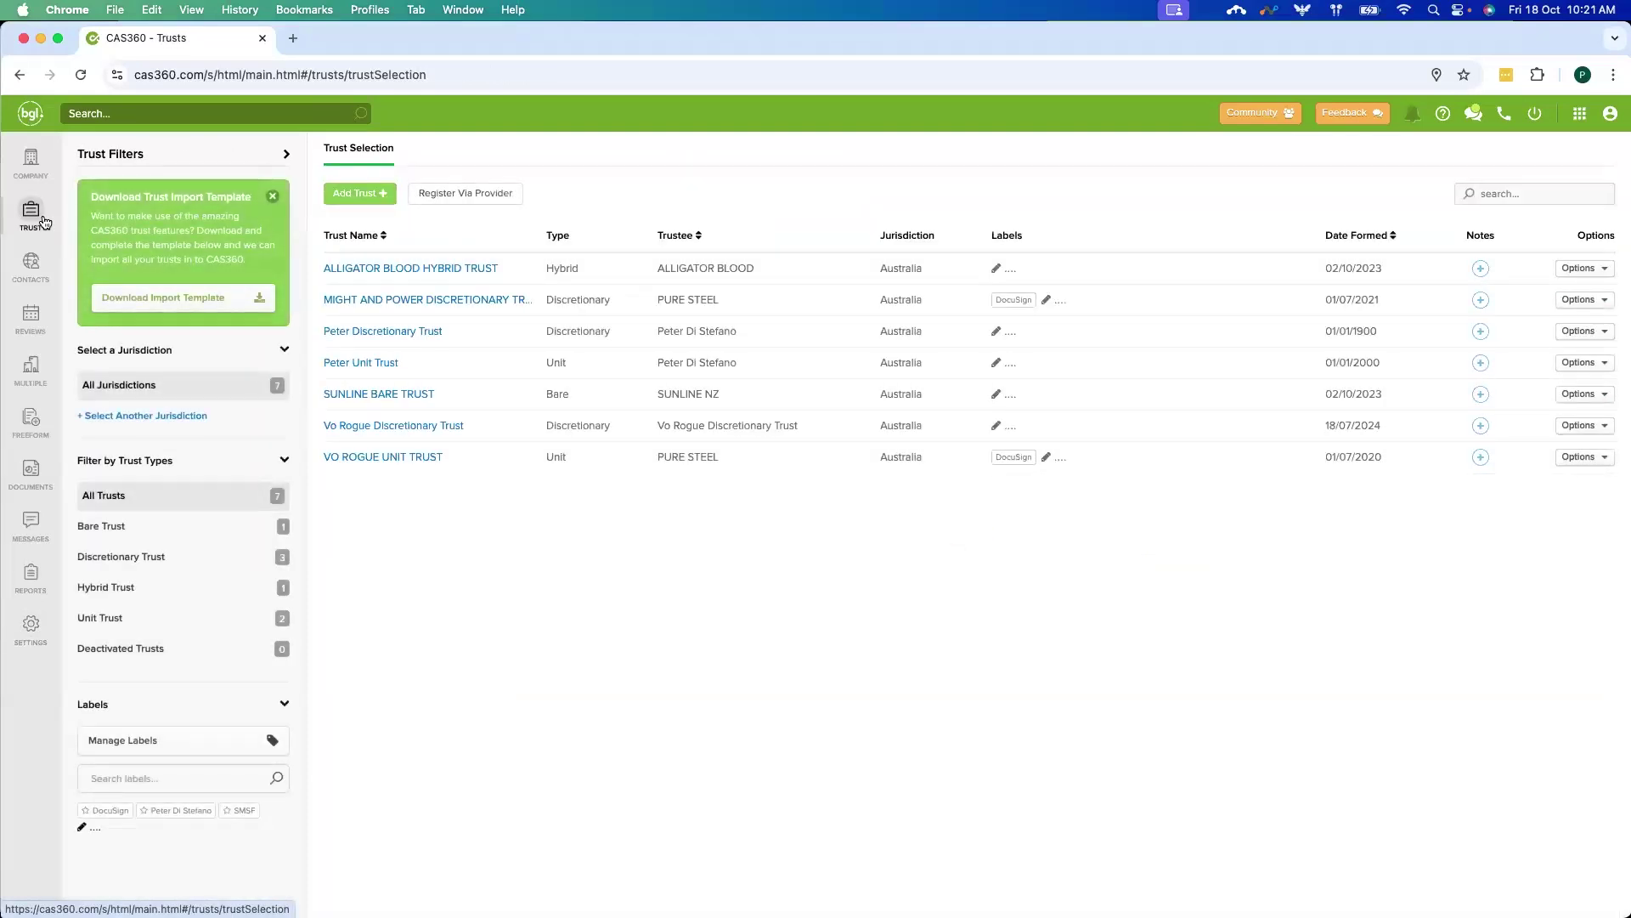